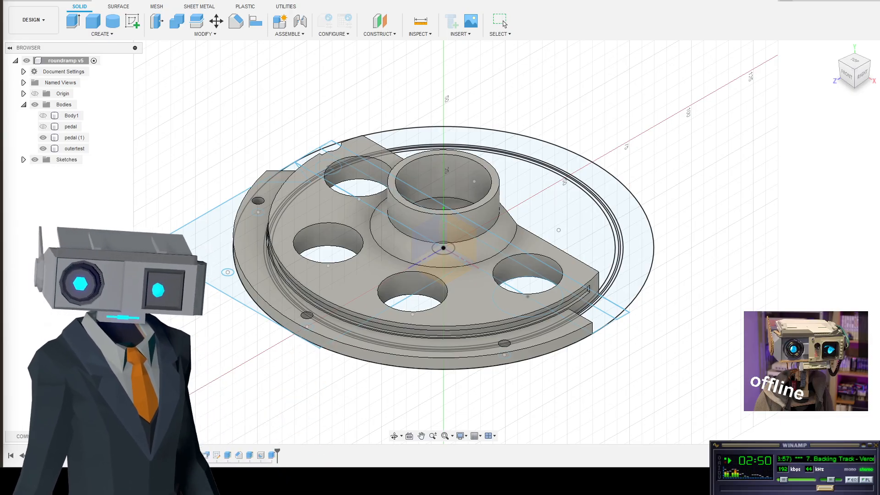
# - Examine how the pedal (1) body and the outertest ring fit together, from above and from the side
pyautogui.click(394, 435)
pyautogui.moveTo(549, 194); pyautogui.dragTo(521, 204)
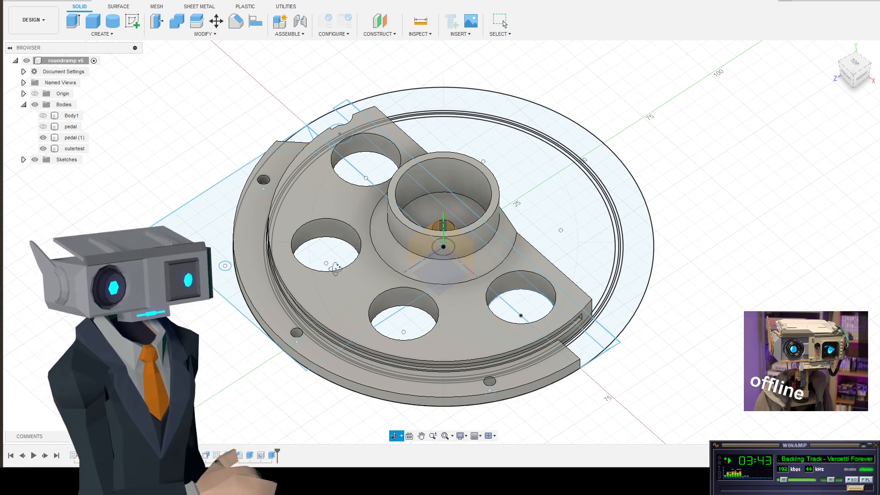
pyautogui.keyDown('shift'); pyautogui.moveTo(345, 282); pyautogui.dragTo(370, 275, button='middle'); pyautogui.keyUp('shift')
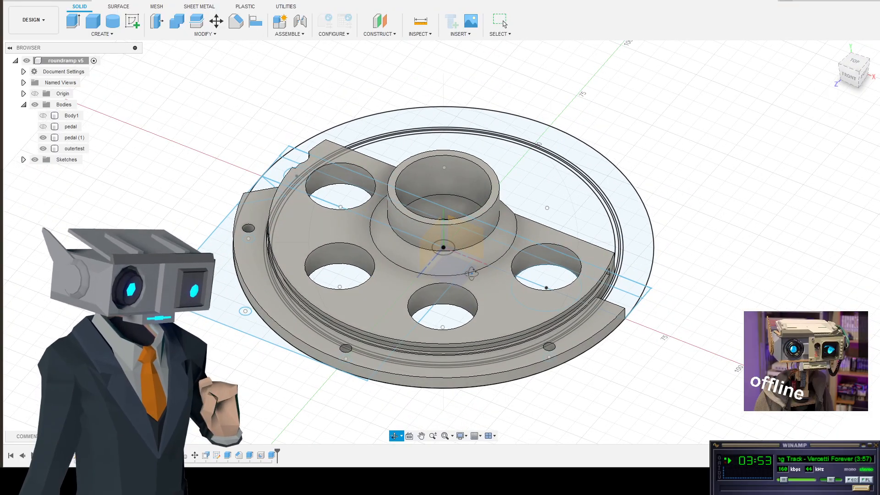
pyautogui.moveTo(472, 273)
pyautogui.keyDown('shift'); pyautogui.mouseDown(button='middle')
pyautogui.moveTo(475, 294)
pyautogui.moveTo(485, 269)
pyautogui.mouseUp(button='middle'); pyautogui.keyUp('shift')
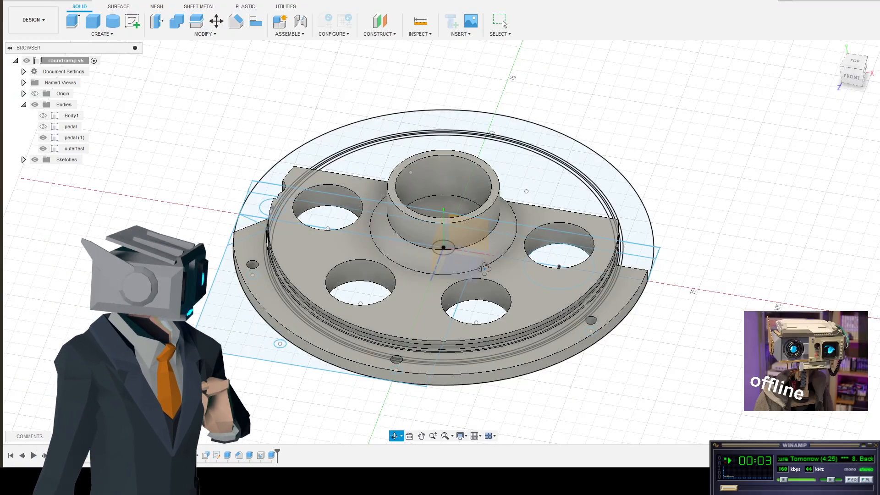
pyautogui.keyDown('shift'); pyautogui.moveTo(485, 268); pyautogui.dragTo(433, 257, button='middle'); pyautogui.keyUp('shift')
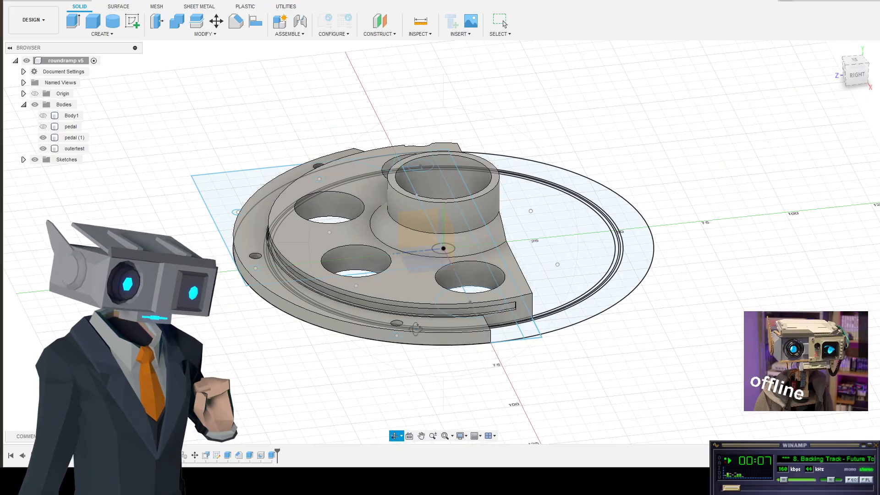
pyautogui.hotkey('shift', 'F6')
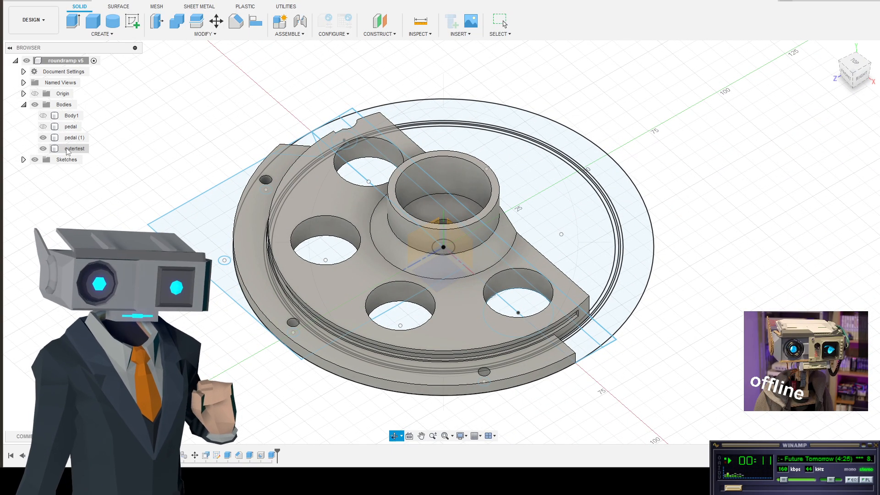
pyautogui.keyDown('shift'); pyautogui.moveTo(401, 268); pyautogui.dragTo(340, 234, button='middle'); pyautogui.keyUp('shift')
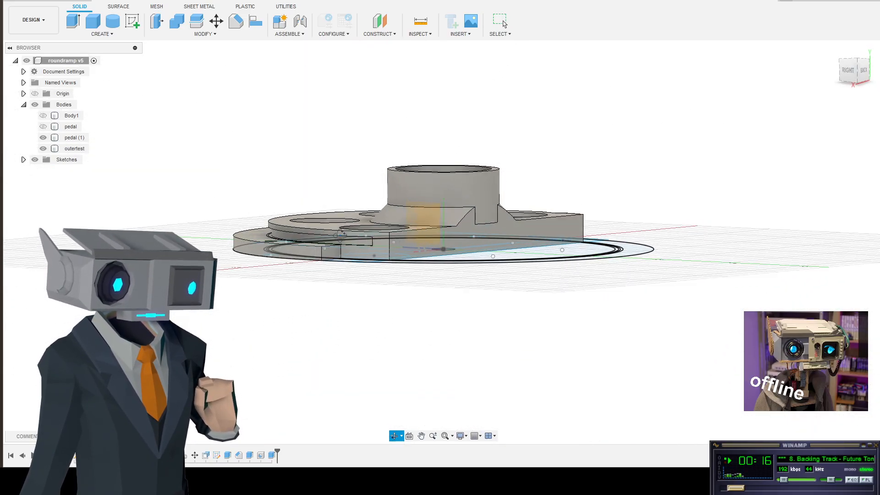
# - Hide the outertest body and inspect the groove around the rim of the pedal (1) body
pyautogui.click(43, 149)
pyautogui.keyDown('shift'); pyautogui.moveTo(287, 215); pyautogui.dragTo(383, 271, button='middle'); pyautogui.keyUp('shift')
pyautogui.scroll(5, 301, 217)
pyautogui.scroll(-4, 383, 271)
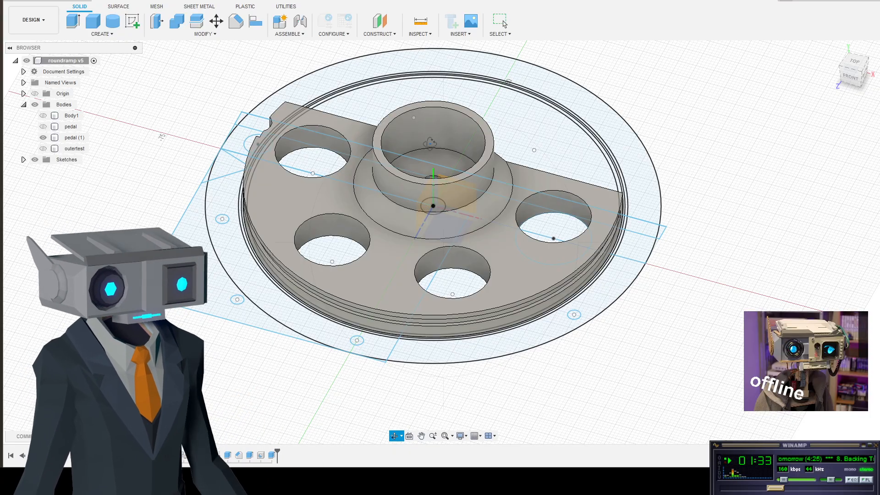
pyautogui.keyDown('shift'); pyautogui.moveTo(506, 243); pyautogui.dragTo(478, 241, button='middle'); pyautogui.keyUp('shift')
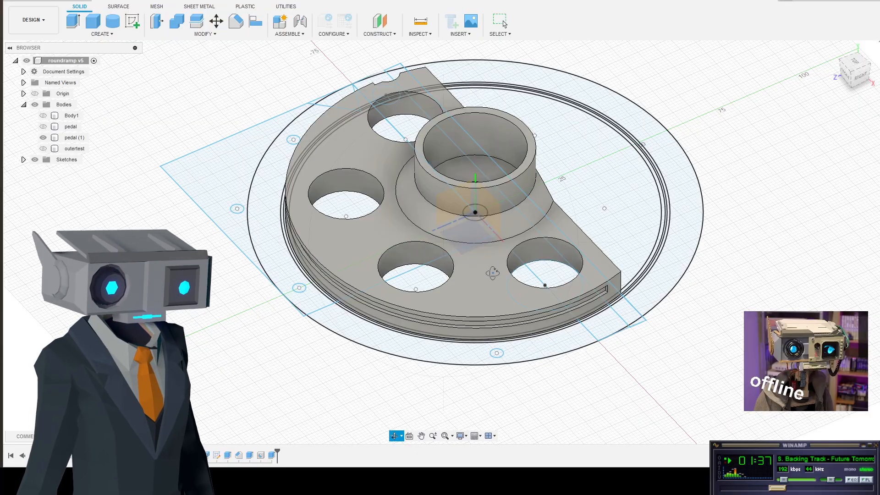
pyautogui.keyDown('shift'); pyautogui.moveTo(492, 273); pyautogui.dragTo(505, 255, button='middle'); pyautogui.keyUp('shift')
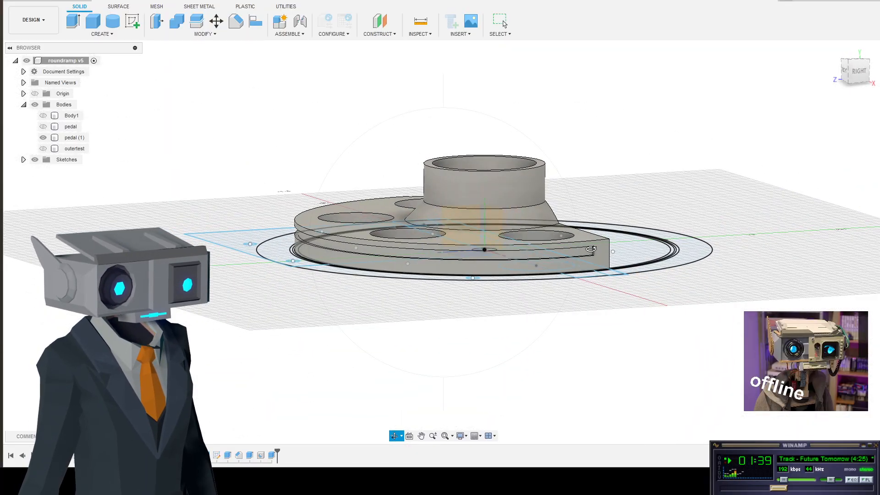
pyautogui.keyDown('shift'); pyautogui.moveTo(558, 253); pyautogui.dragTo(537, 255, button='middle'); pyautogui.keyUp('shift')
pyautogui.scroll(4, 527, 254)
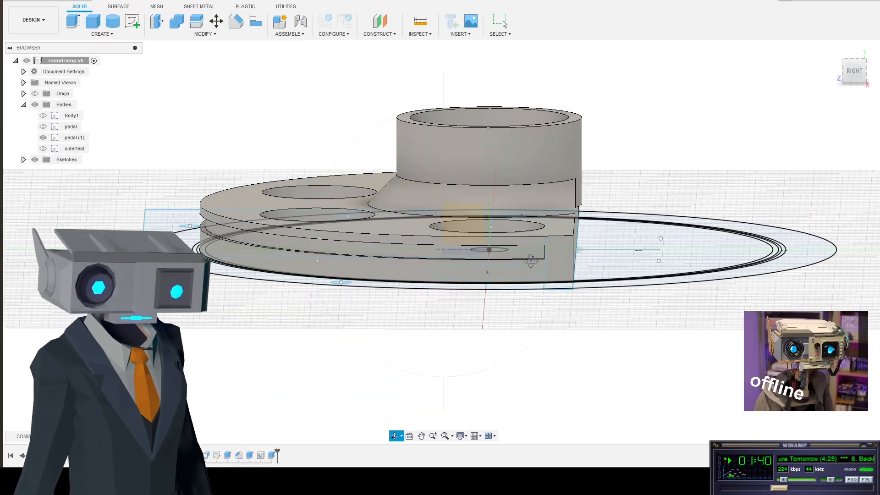
pyautogui.keyDown('shift'); pyautogui.moveTo(360, 246); pyautogui.dragTo(447, 247, button='middle'); pyautogui.keyUp('shift')
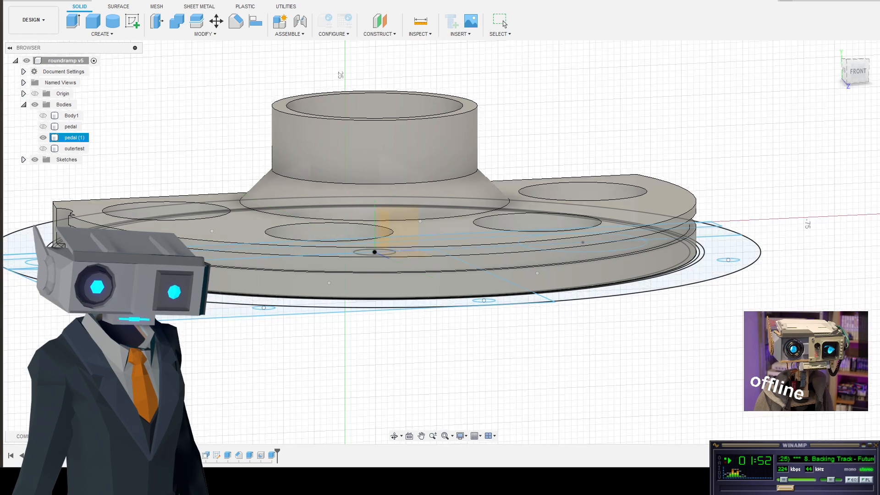
pyautogui.click(151, 167)
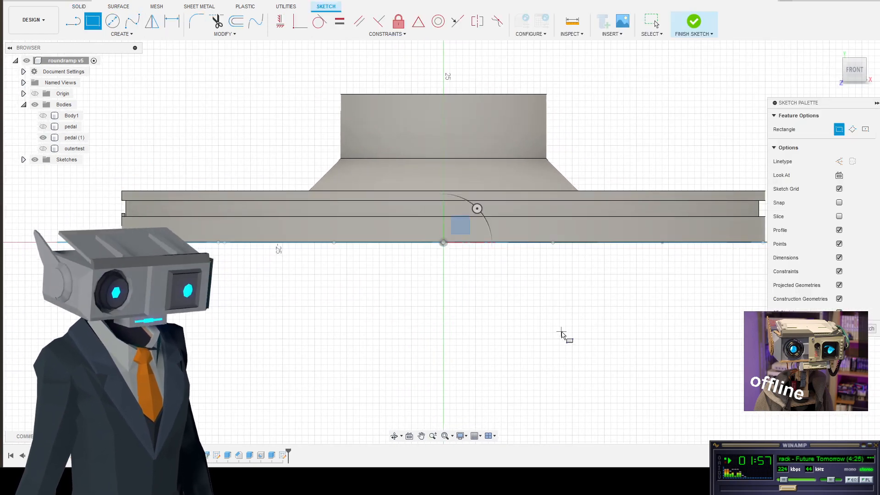
pyautogui.press('Escape')
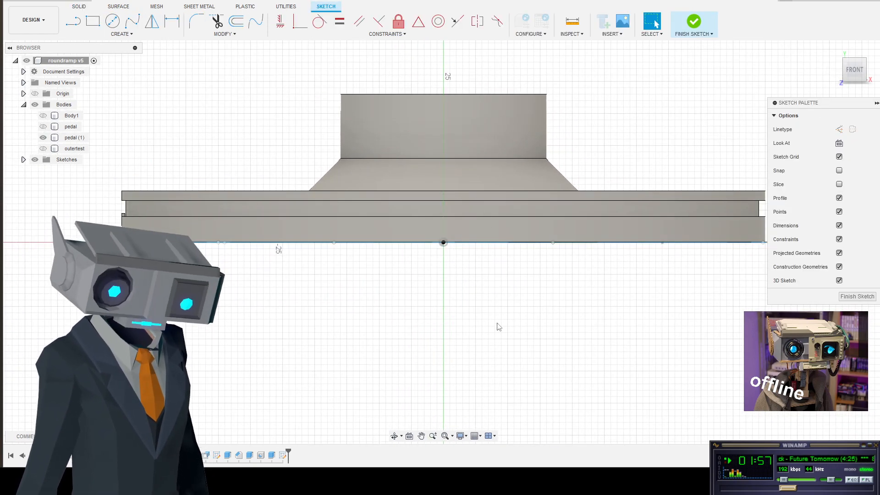
pyautogui.click(394, 435)
pyautogui.click(653, 22)
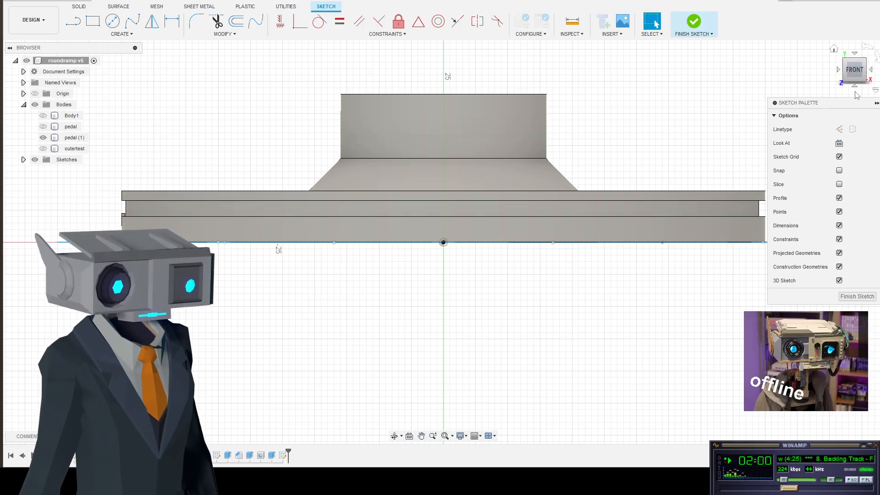
pyautogui.click(857, 297)
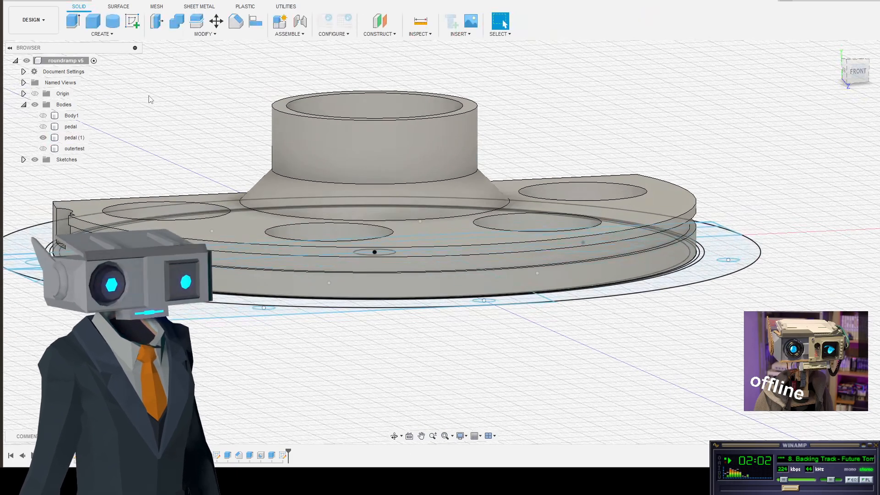
# - Hide all sketches and inspect the cable notch, flat back and front of the pedal (1) body
pyautogui.click(34, 159)
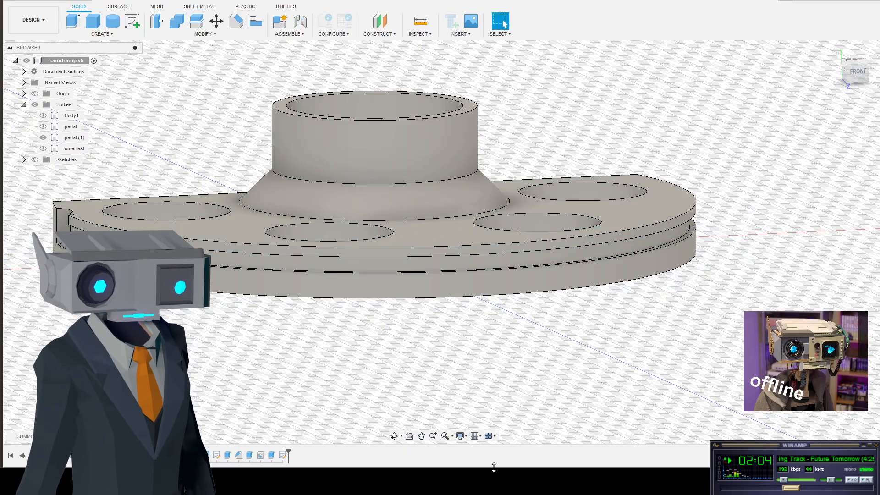
pyautogui.click(393, 436)
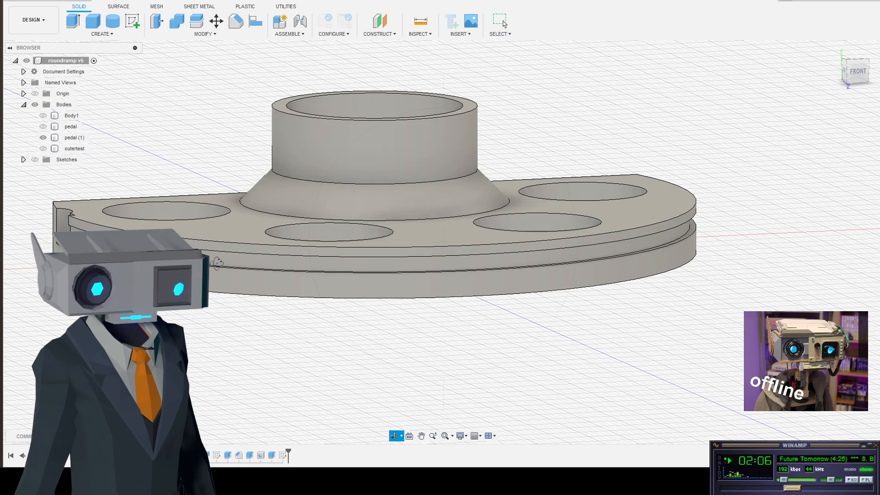
pyautogui.moveTo(393, 350); pyautogui.dragTo(454, 359)
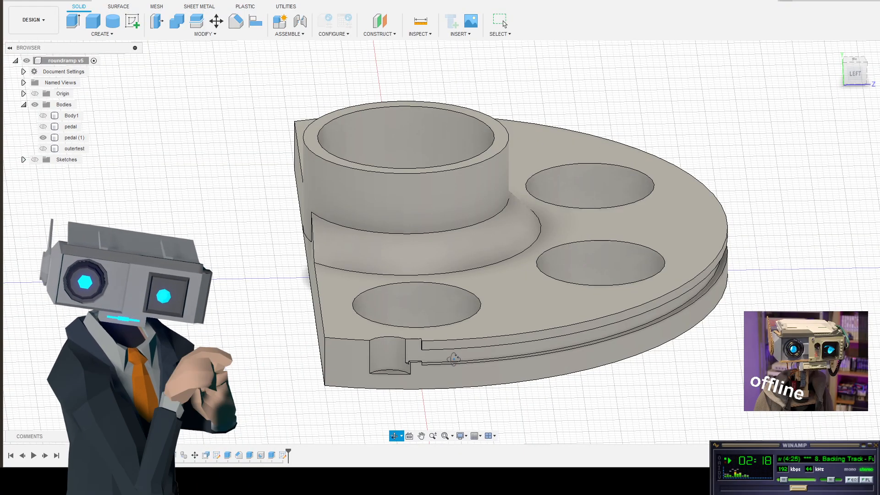
pyautogui.moveTo(454, 359); pyautogui.dragTo(474, 357)
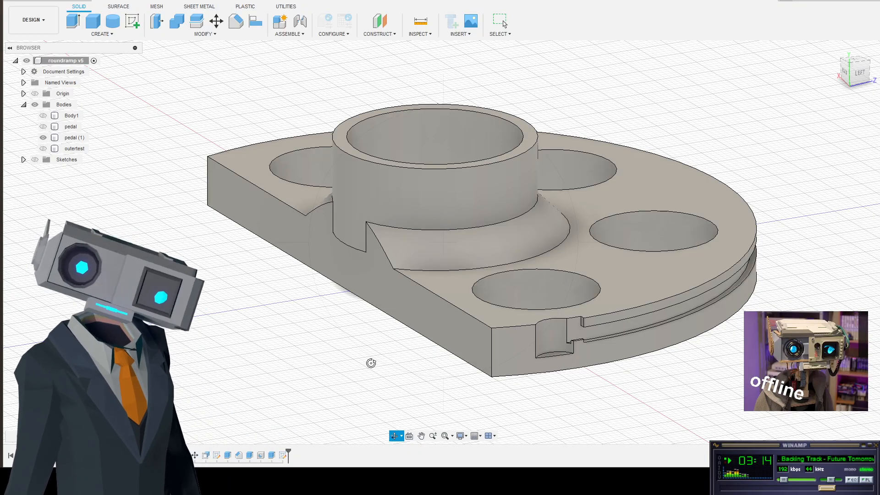
pyautogui.moveTo(374, 363); pyautogui.dragTo(273, 365)
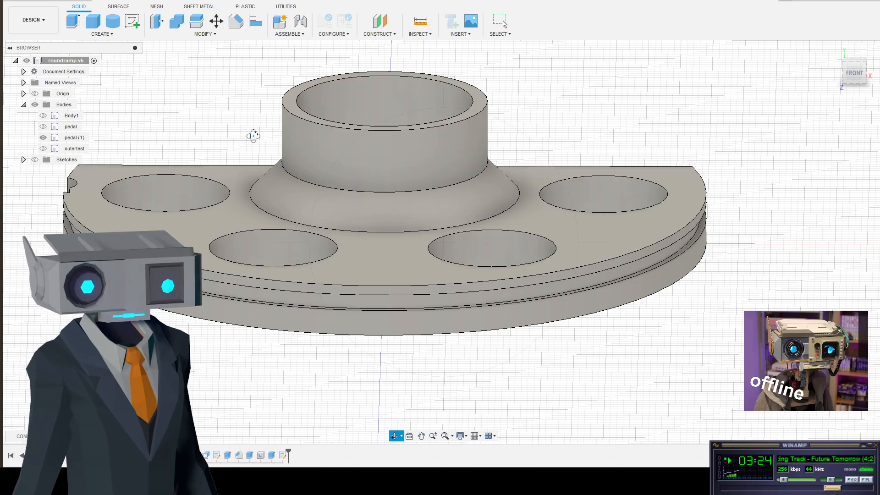
# - Show the pedal body in place of pedal (1) and inspect its raised back wall, centre hole and corner notch
pyautogui.click(43, 127)
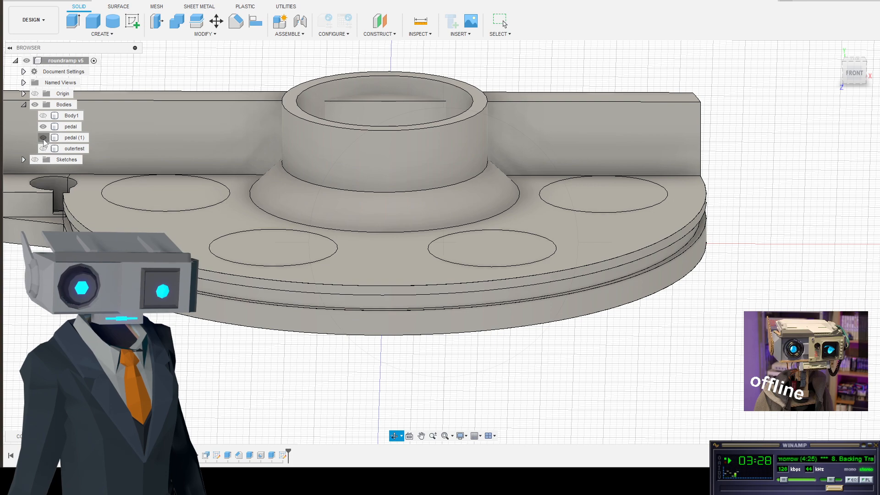
pyautogui.click(43, 137)
pyautogui.keyDown('shift'); pyautogui.moveTo(192, 156); pyautogui.dragTo(216, 160, button='middle'); pyautogui.keyUp('shift')
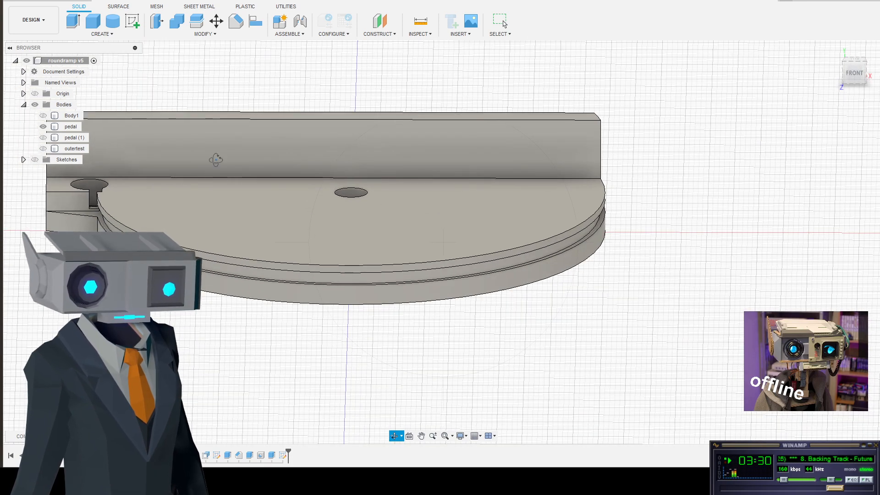
pyautogui.keyDown('shift'); pyautogui.moveTo(287, 336); pyautogui.dragTo(285, 379, button='middle'); pyautogui.keyUp('shift')
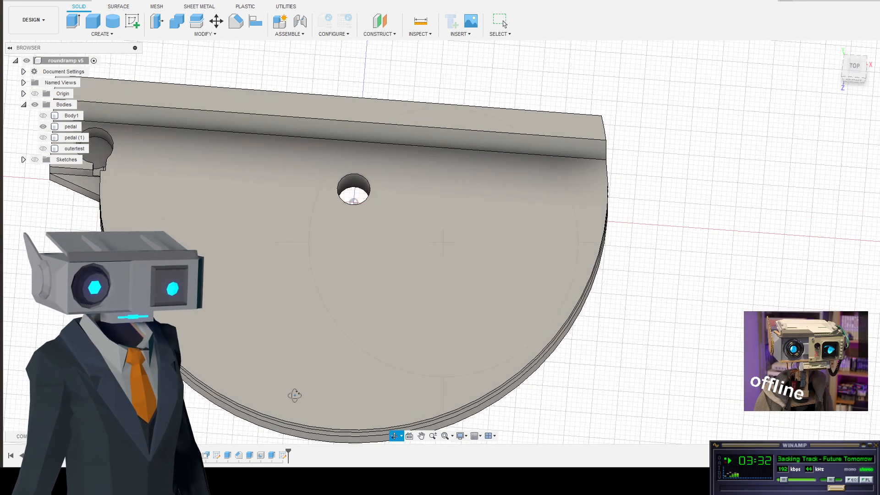
pyautogui.keyDown('shift'); pyautogui.moveTo(615, 334); pyautogui.dragTo(641, 316, button='middle'); pyautogui.keyUp('shift')
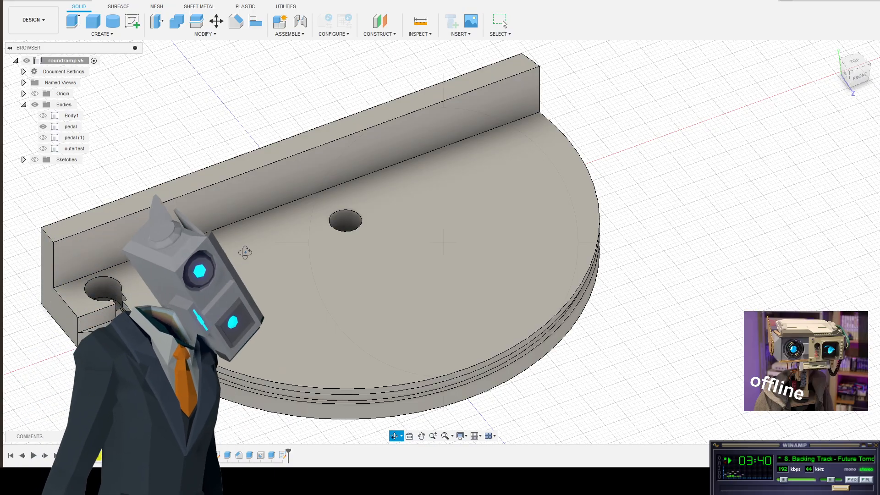
pyautogui.moveTo(406, 234); pyautogui.dragTo(670, 202, button='middle')
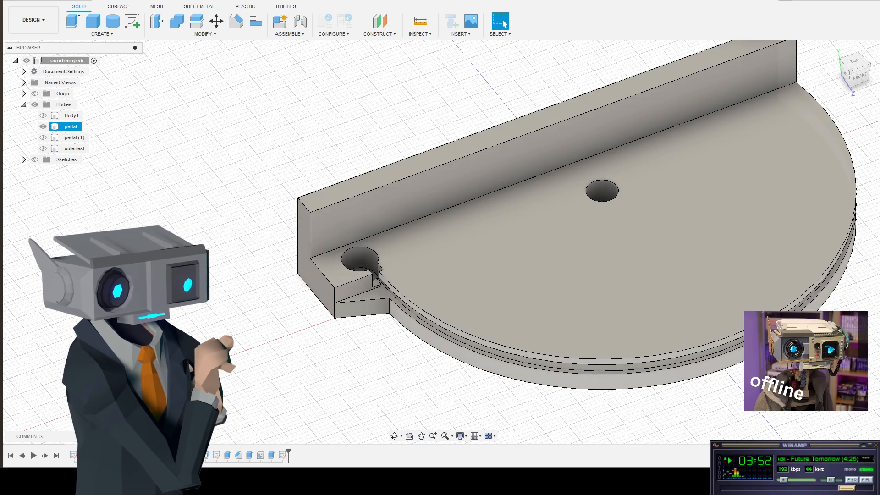
# - Examine the pedal body's centre hole and back wall from the top, and its full shape in the home view
pyautogui.click(273, 225)
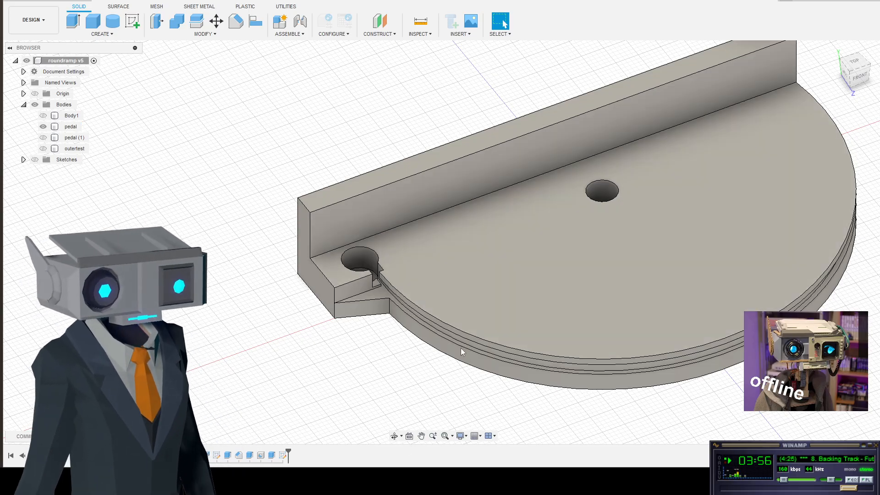
pyautogui.click(855, 62)
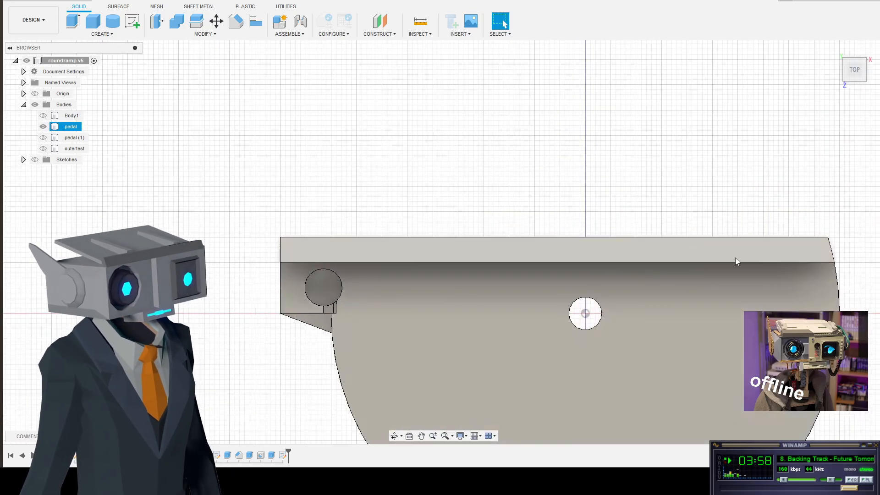
pyautogui.scroll(-2, 683, 330)
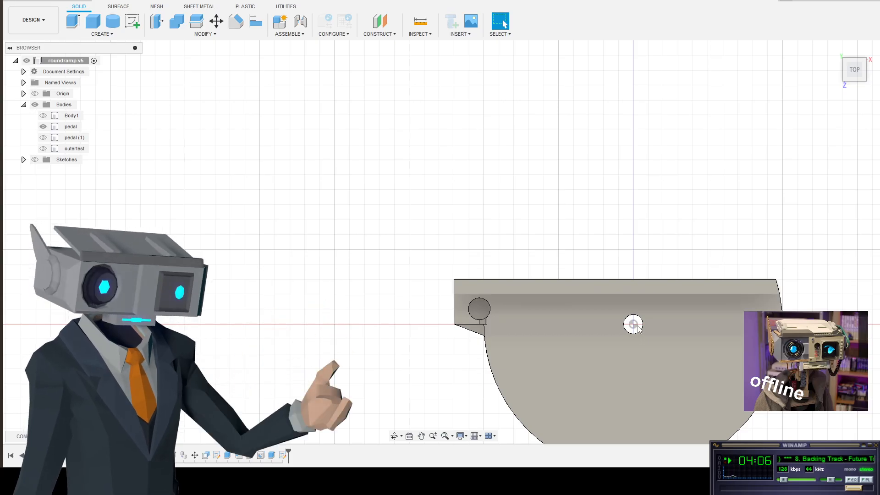
pyautogui.click(637, 326)
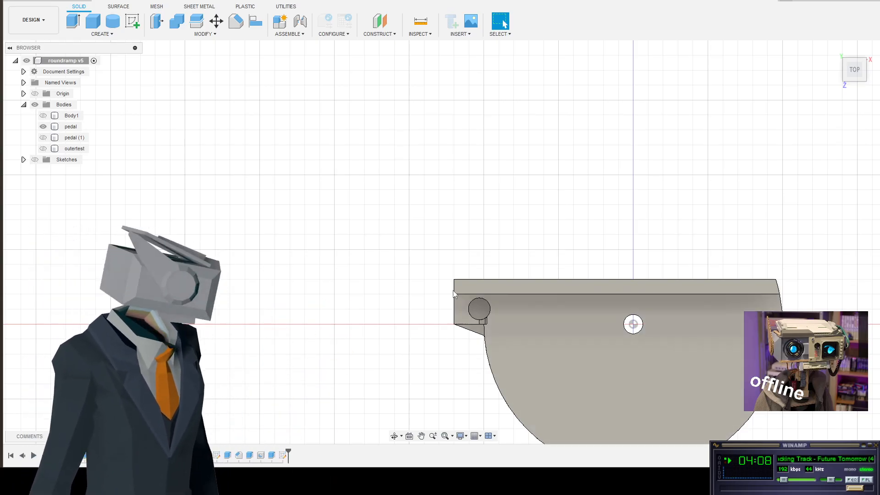
pyautogui.press('Escape')
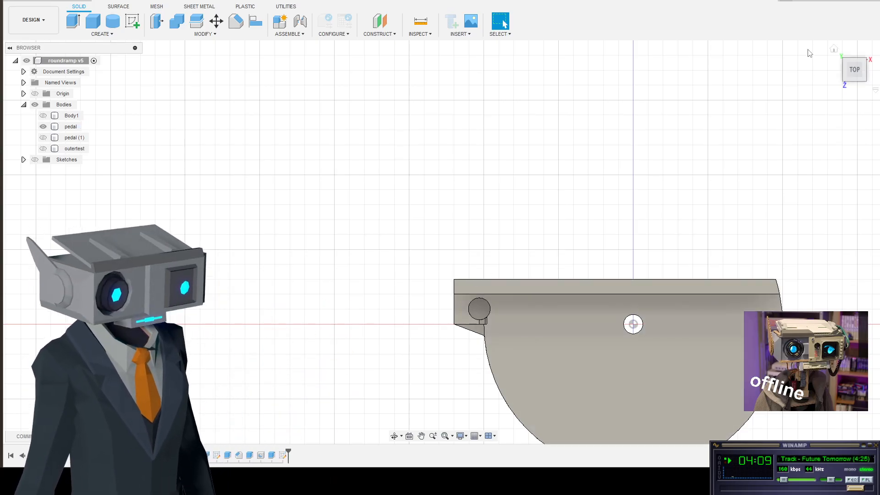
pyautogui.click(834, 49)
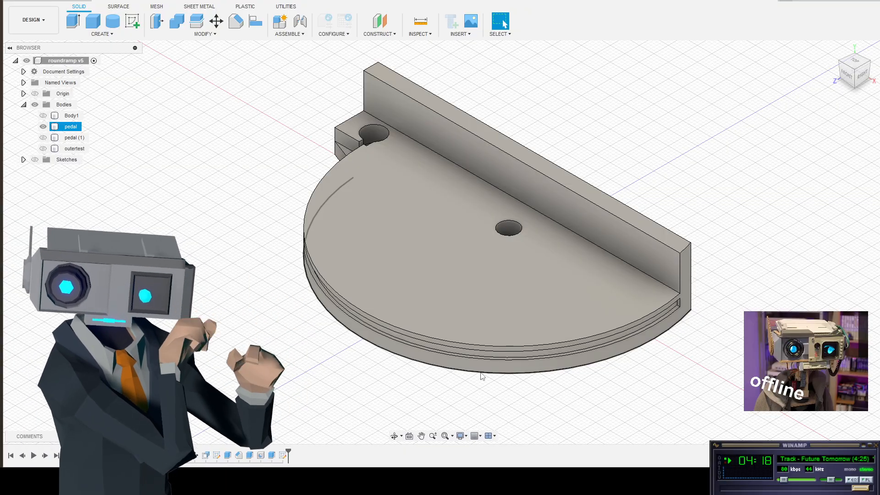
pyautogui.click(483, 375)
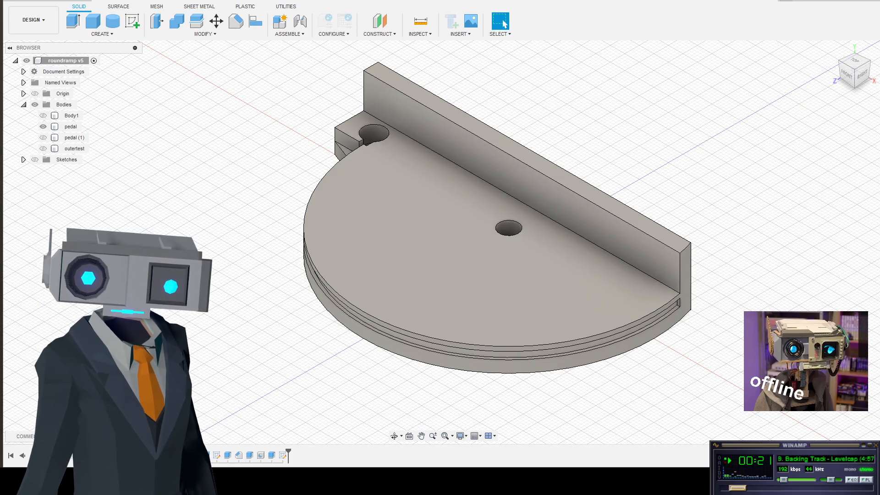
# - Switch to the browser to view the photo of the 3D-printed pedal plate, and return to Fusion 360
pyautogui.hotkey('alt', 'Tab')
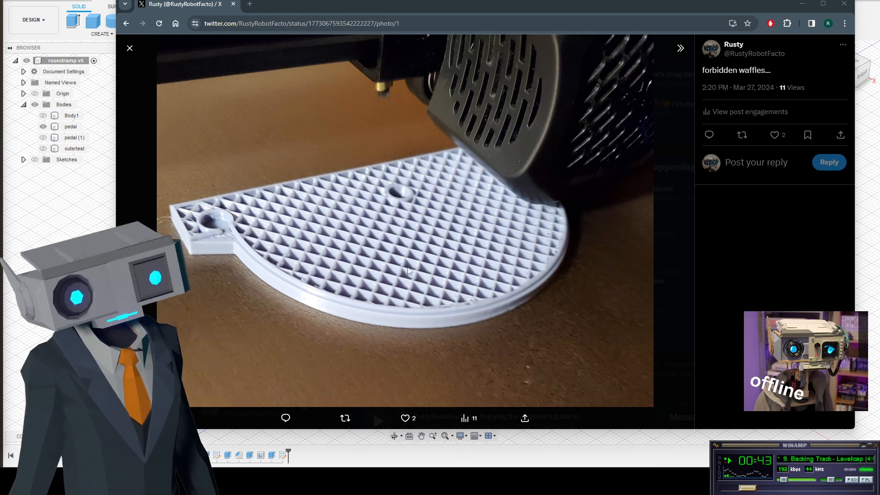
pyautogui.click(844, 3)
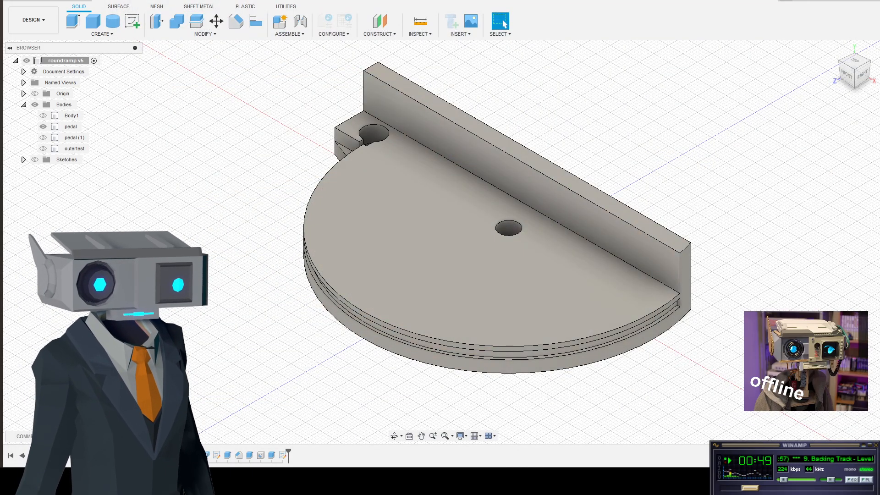
# - Hide the pedal body, show outertest and pedal (1) together, and expand the list of sketches
pyautogui.click(43, 126)
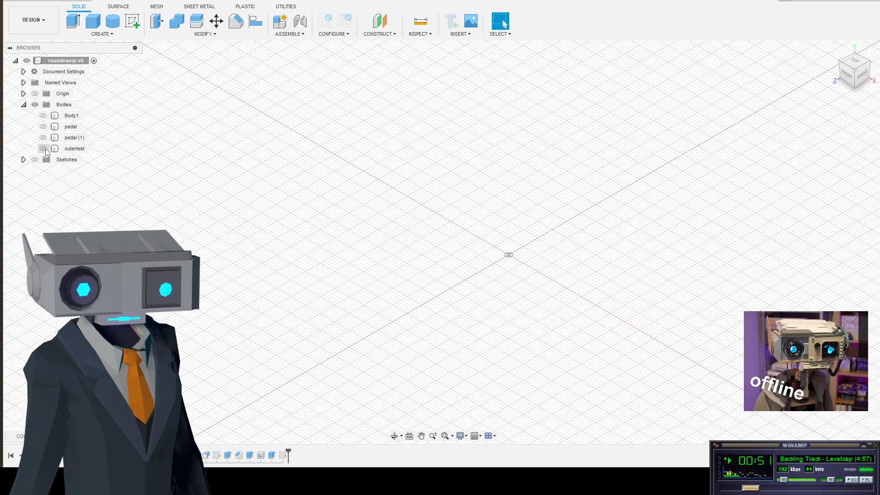
pyautogui.click(43, 149)
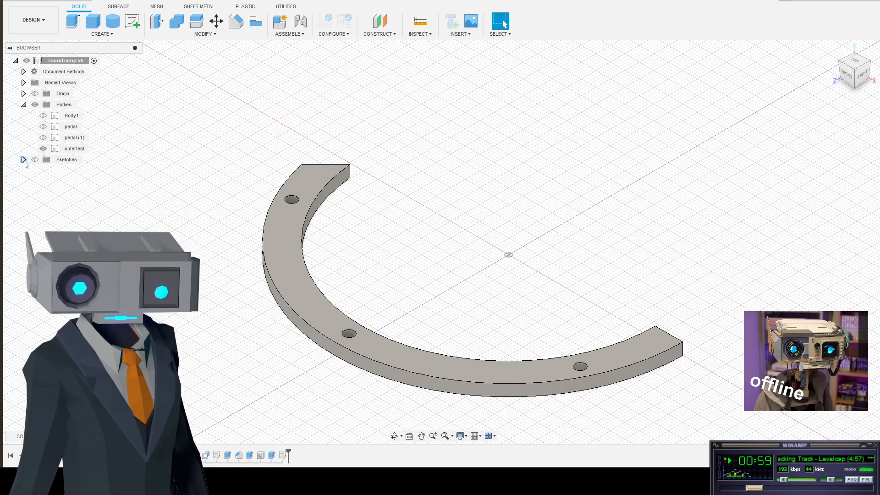
pyautogui.click(23, 159)
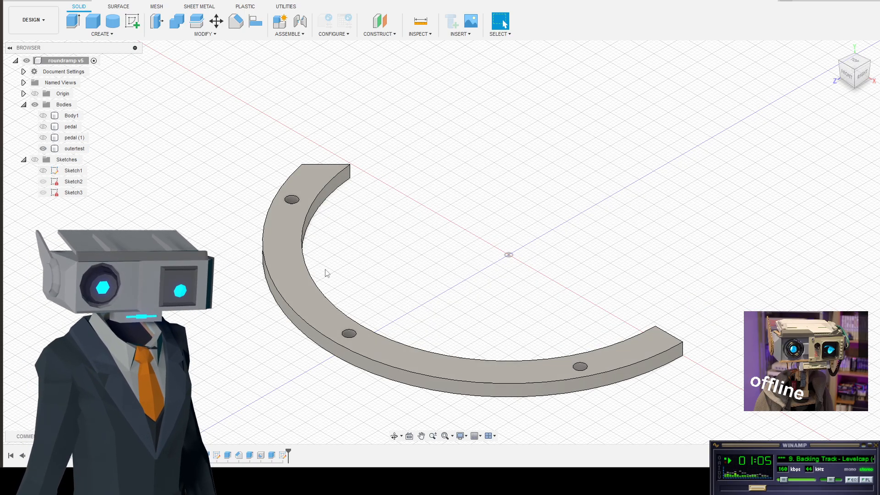
pyautogui.click(43, 138)
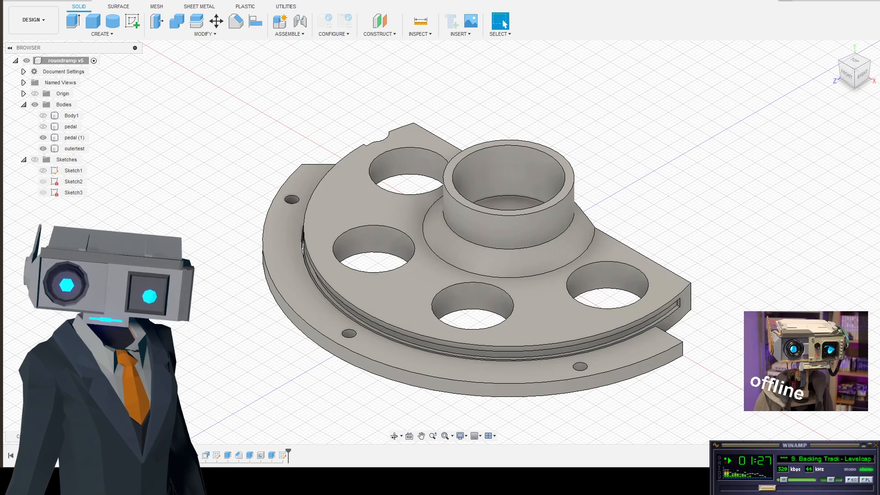
# - Inspect how pedal (1) sits inside the outertest ring, looking closely at the grooved edge near the ring's squared end
pyautogui.click(71, 148)
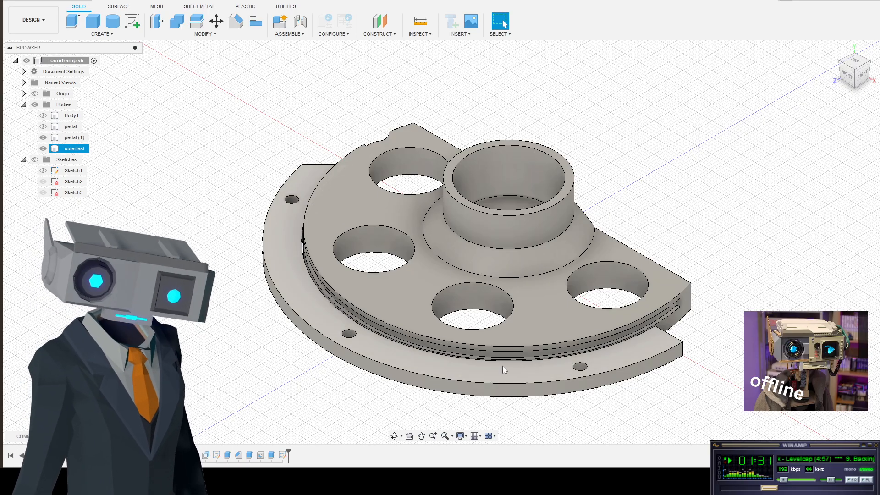
pyautogui.click(670, 311)
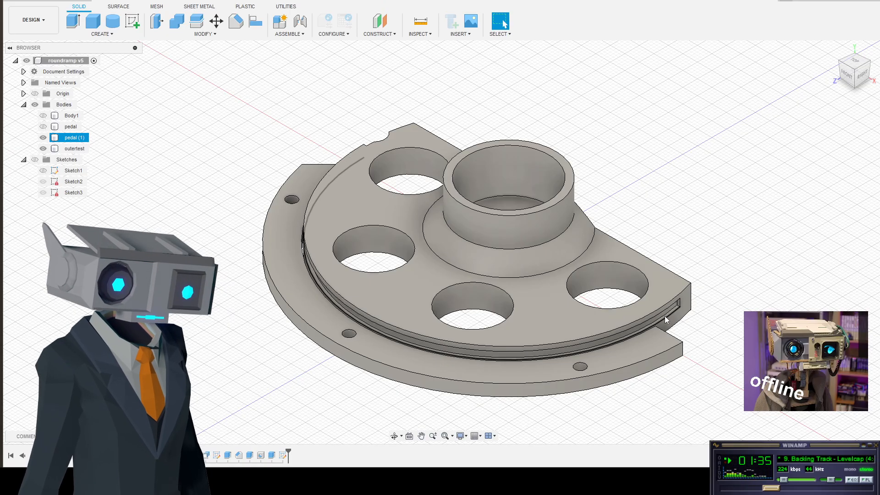
pyautogui.press('Escape')
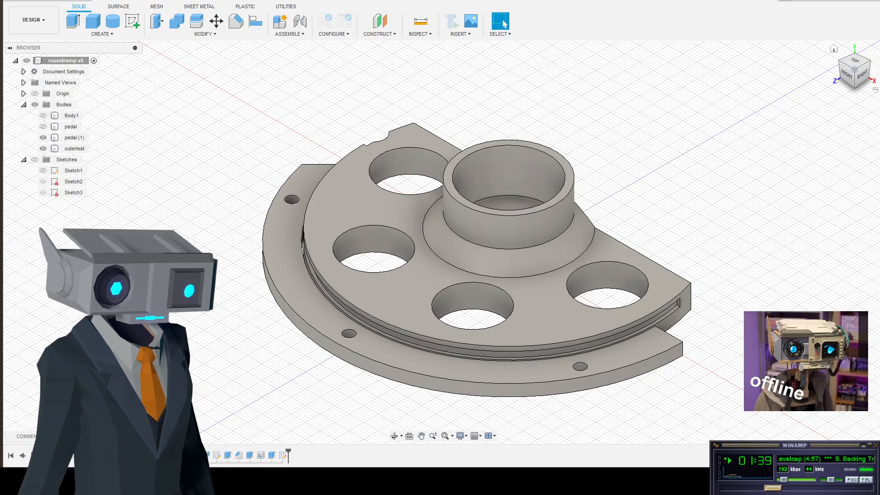
pyautogui.click(868, 63)
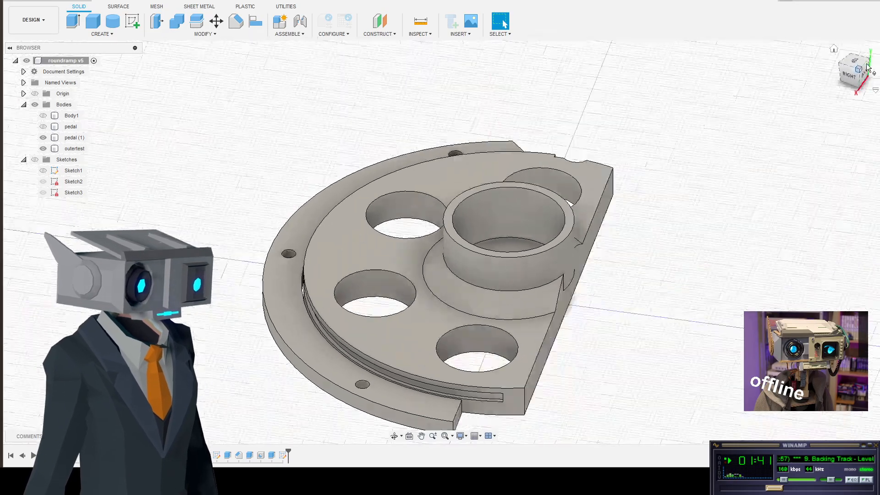
pyautogui.scroll(3, 291, 375)
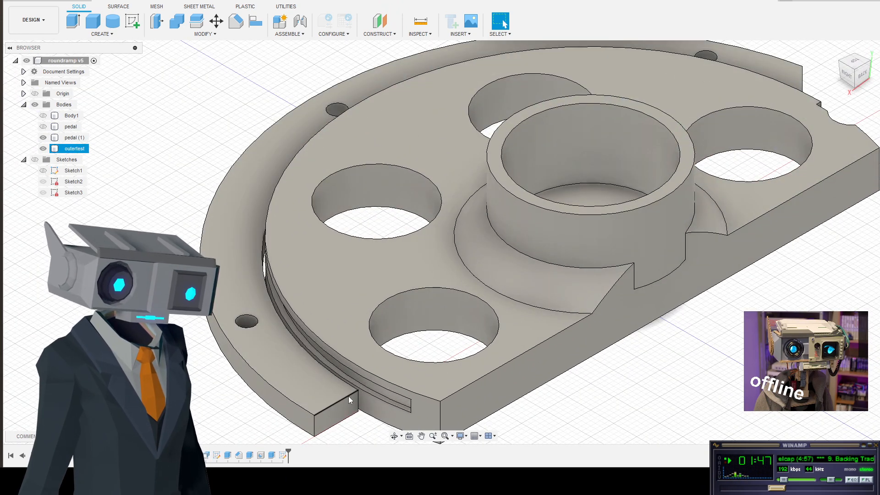
pyautogui.click(375, 382)
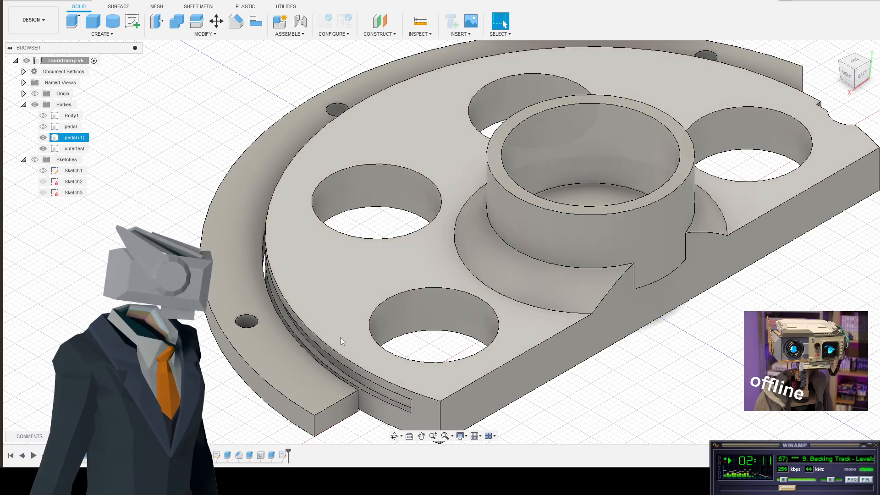
pyautogui.press('Escape')
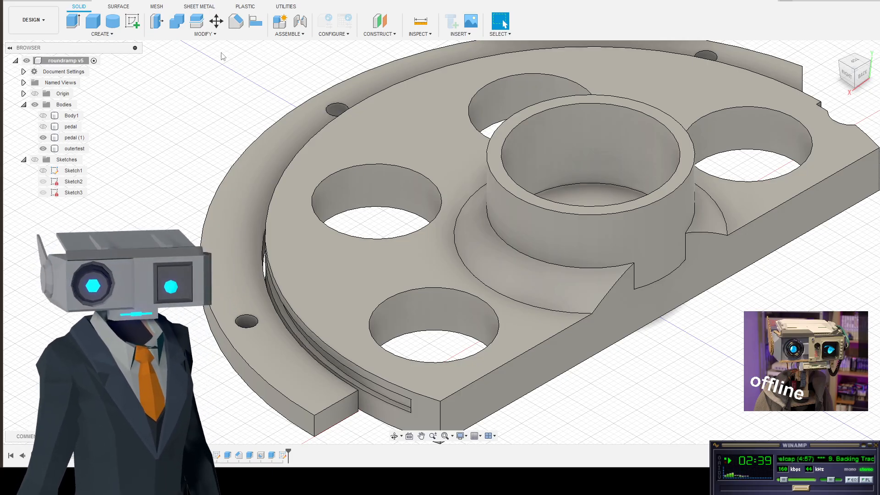
# - Make the Sketches folder visible over the outertest and pedal (1) bodies
pyautogui.click(454, 147)
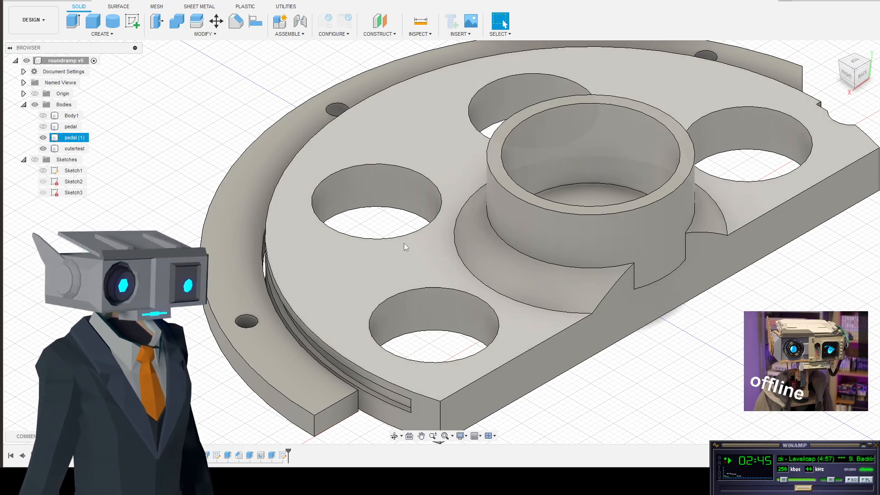
pyautogui.click(404, 243)
pyautogui.scroll(-2, 403, 243)
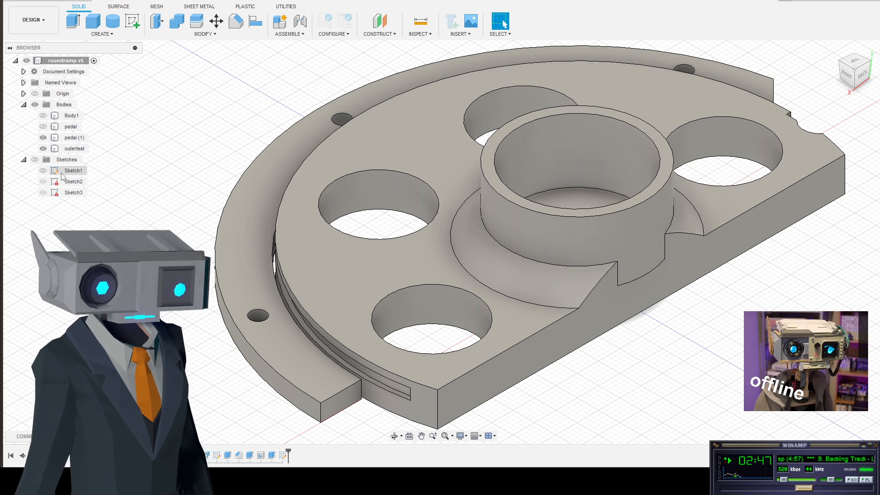
pyautogui.click(45, 173)
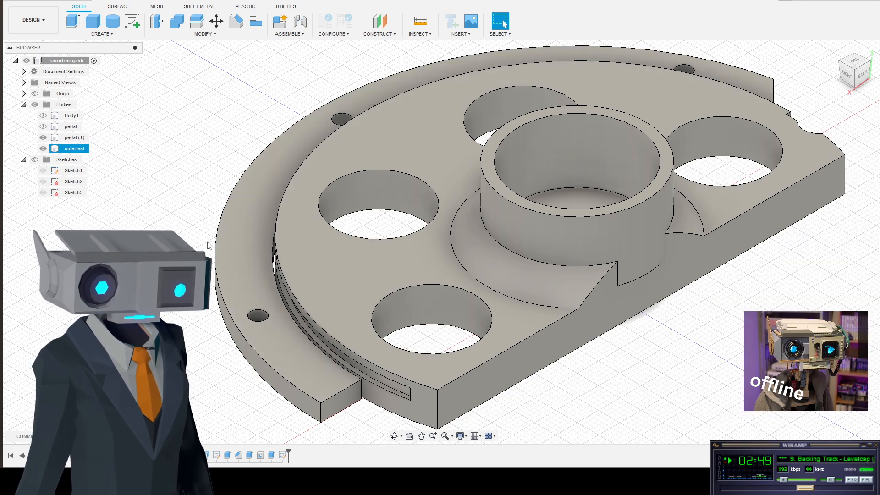
pyautogui.click(74, 149)
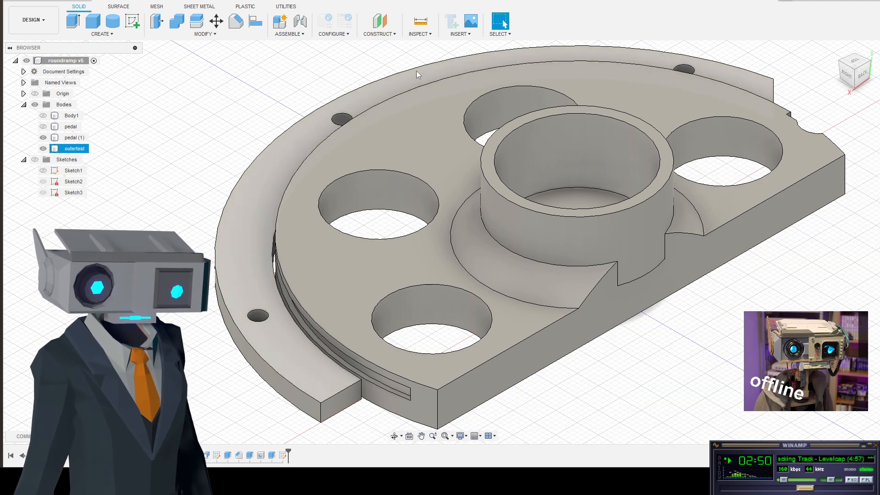
pyautogui.click(230, 205)
pyautogui.scroll(3, 230, 205)
pyautogui.scroll(-2, 191, 216)
pyautogui.click(35, 160)
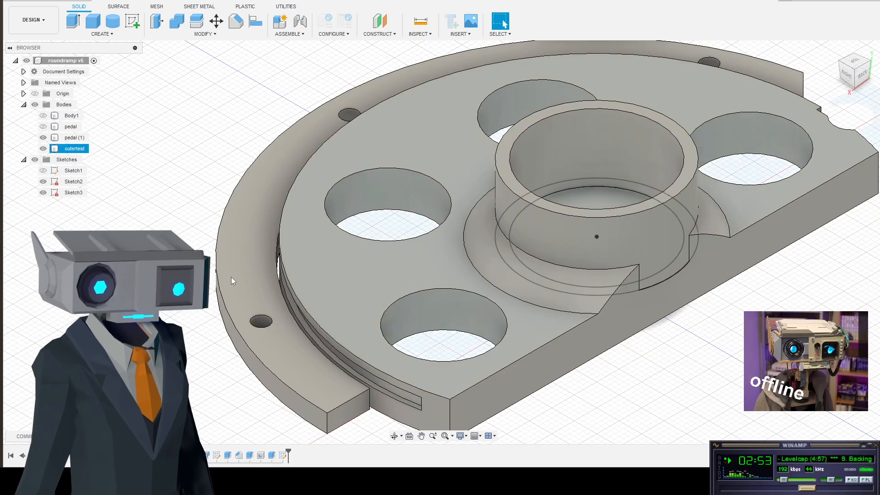
# - Look at the ring and pedal straight from the top and make Sketch1 visible
pyautogui.scroll(3, 231, 277)
pyautogui.scroll(-1, 220, 257)
pyautogui.click(294, 257)
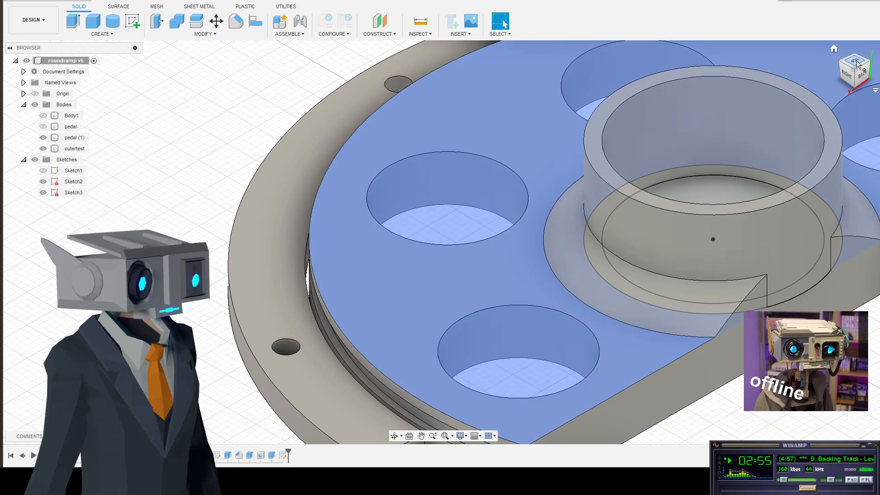
pyautogui.click(857, 61)
pyautogui.click(867, 50)
pyautogui.scroll(-2, 527, 218)
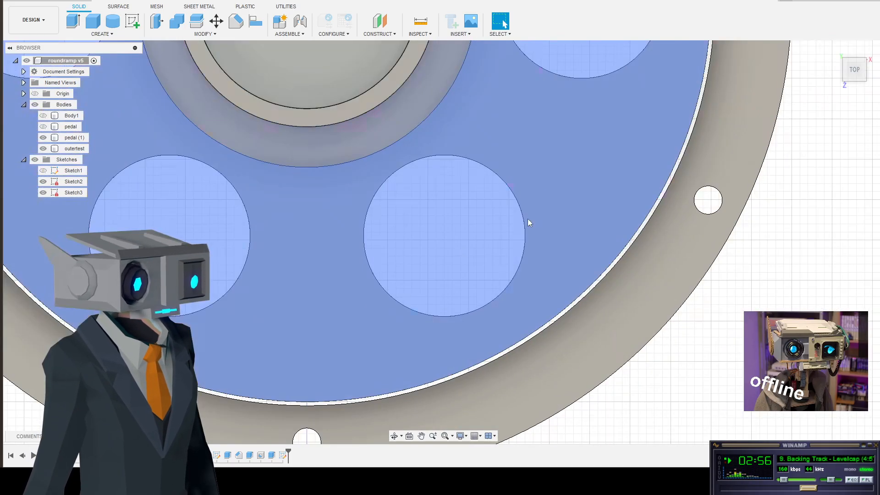
pyautogui.scroll(-3, 269, 386)
pyautogui.press('Escape')
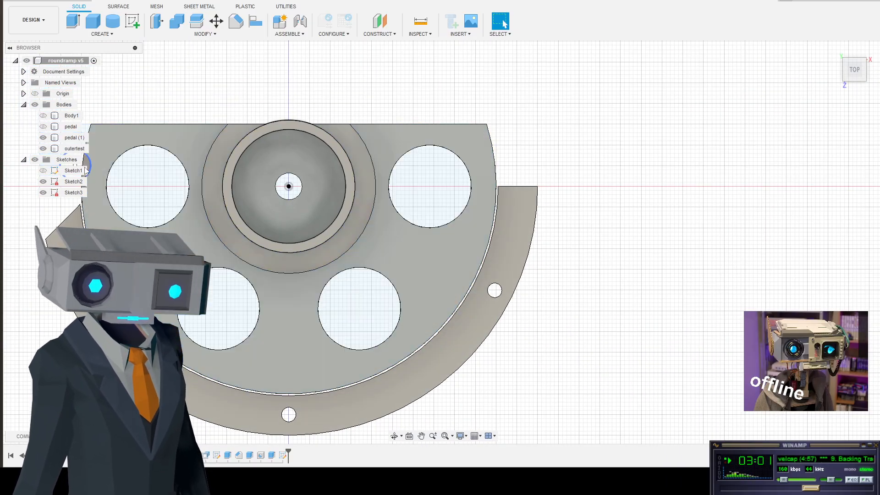
pyautogui.click(43, 171)
# - Examine the outertest ring's screw holes and inner edge against the Sketch1 outlines from the top
pyautogui.click(74, 149)
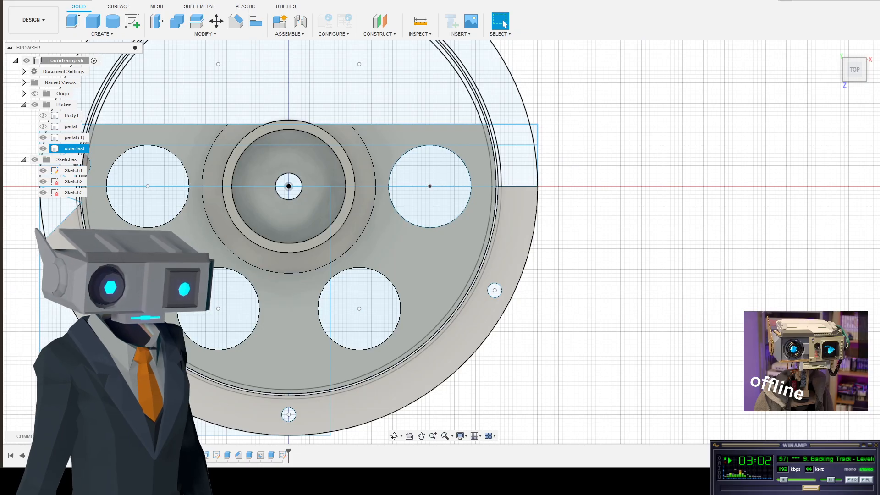
pyautogui.click(229, 367)
pyautogui.moveTo(397, 323); pyautogui.dragTo(645, 236, button='middle')
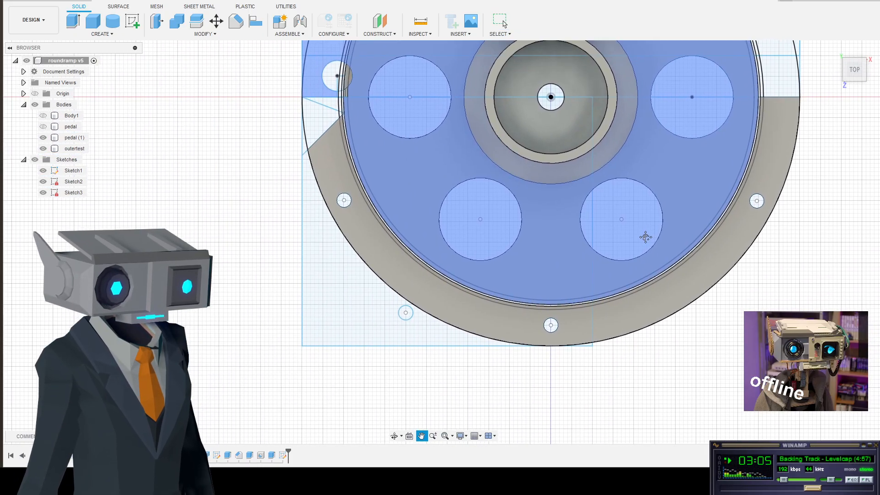
pyautogui.press('Escape')
pyautogui.scroll(4, 579, 330)
pyautogui.scroll(2, 536, 321)
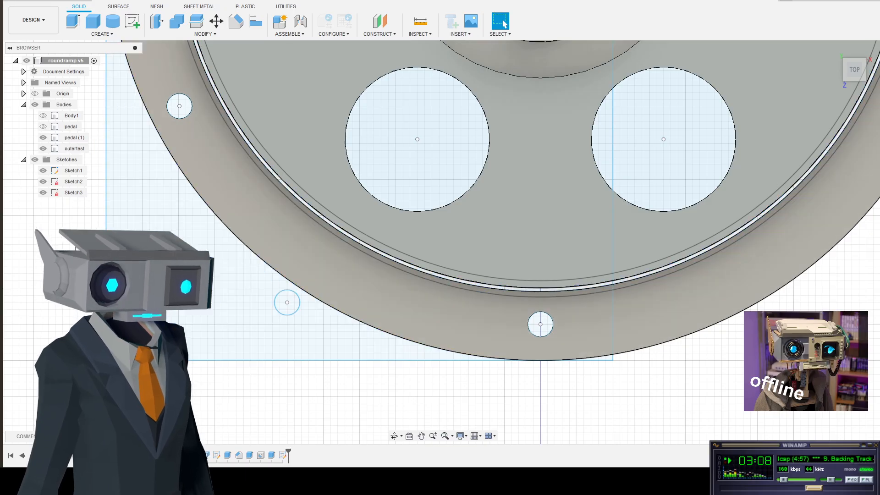
pyautogui.moveTo(458, 229); pyautogui.dragTo(532, 313, button='middle')
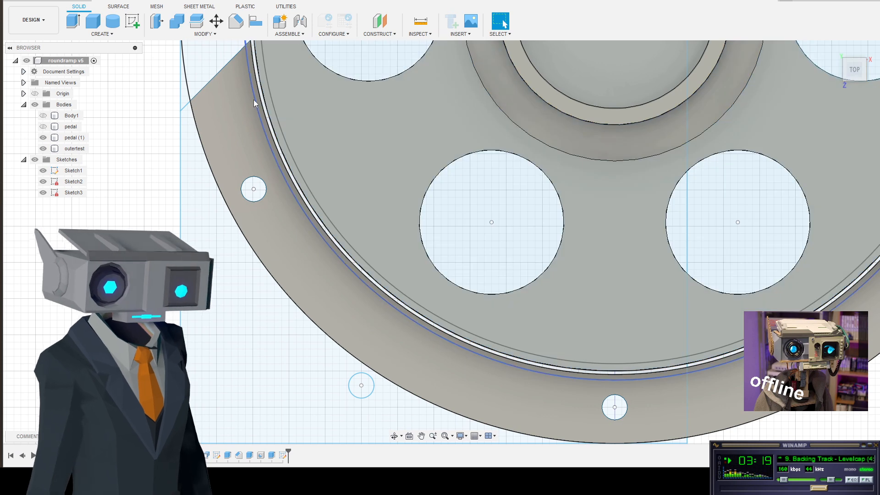
# - Hide the outertest body and examine the bare ring outlines and hole circles of Sketch1 around pedal (1)
pyautogui.click(43, 149)
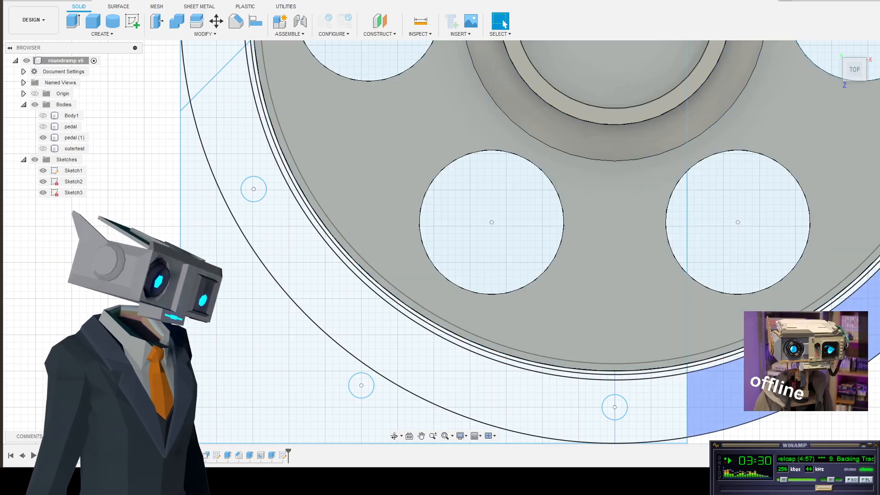
pyautogui.scroll(3, 661, 391)
pyautogui.scroll(-4, 660, 390)
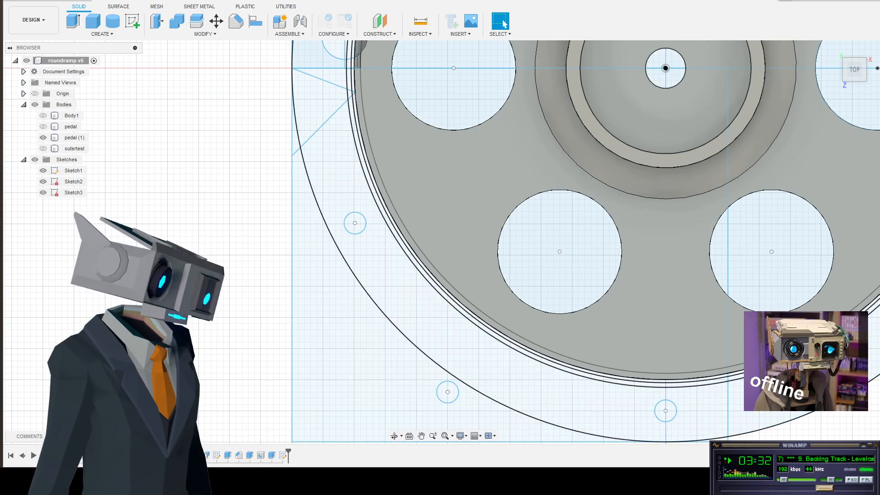
pyautogui.moveTo(660, 390); pyautogui.dragTo(474, 365, button='middle')
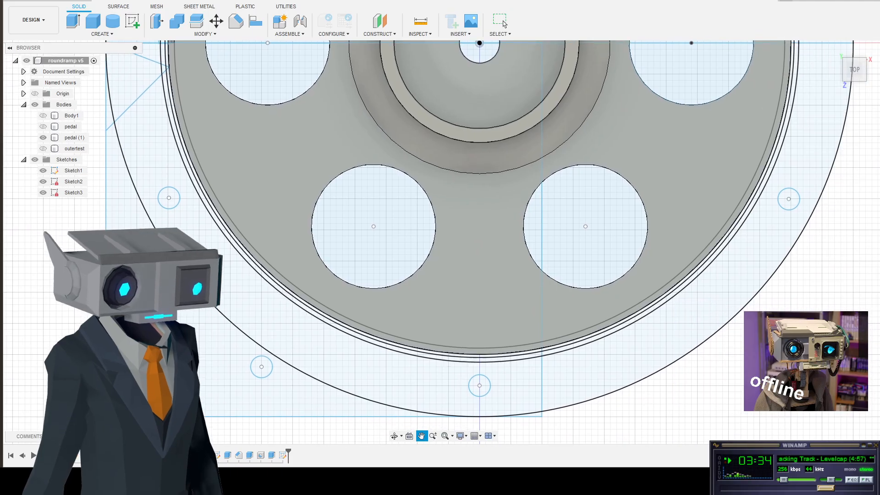
pyautogui.press('Escape')
pyautogui.scroll(-4, 414, 322)
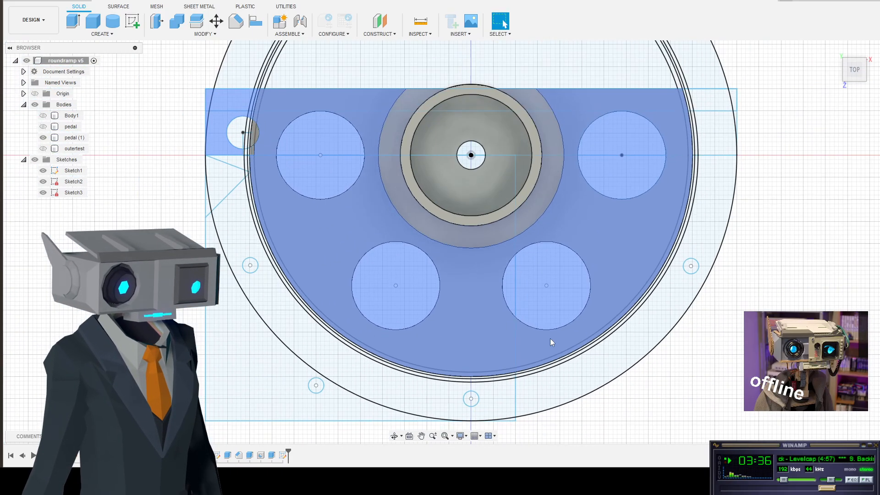
# - Select the two lower outer ring profiles of Sketch1 and compare them with the outertest body by showing and hiding it
pyautogui.click(244, 214)
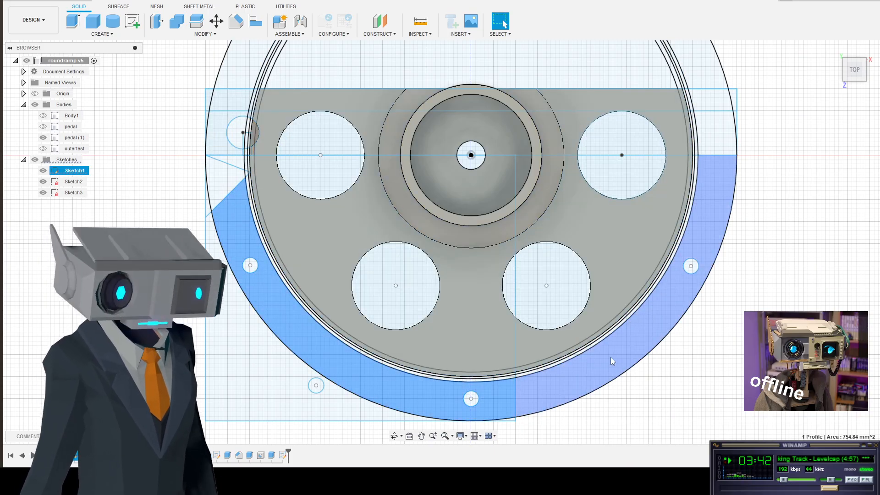
pyautogui.keyDown('shift'); pyautogui.click(611, 357); pyautogui.keyUp('shift')
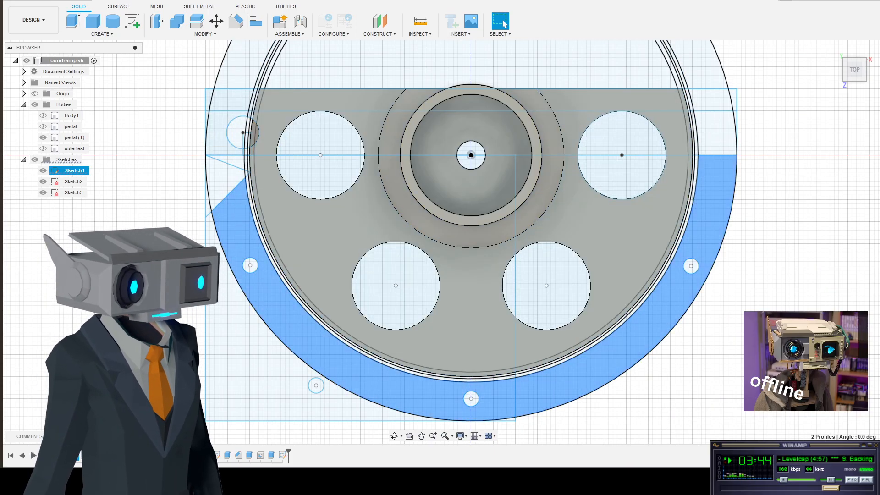
pyautogui.click(43, 148)
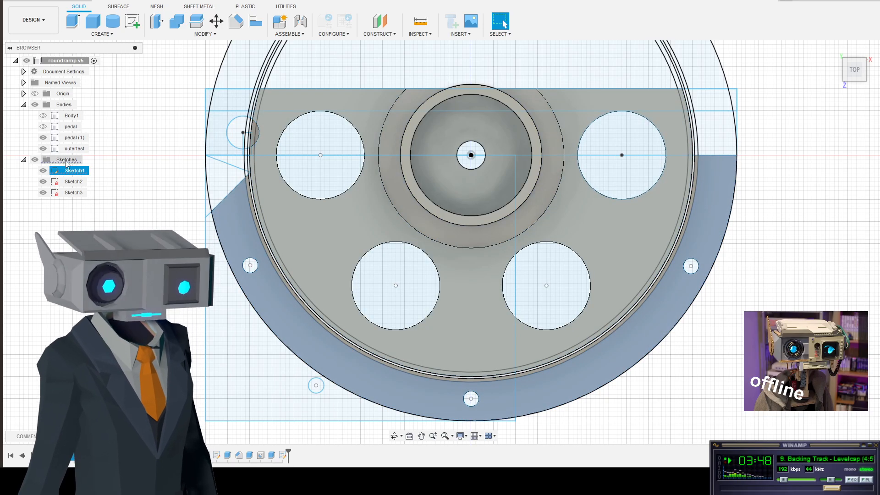
pyautogui.click(43, 149)
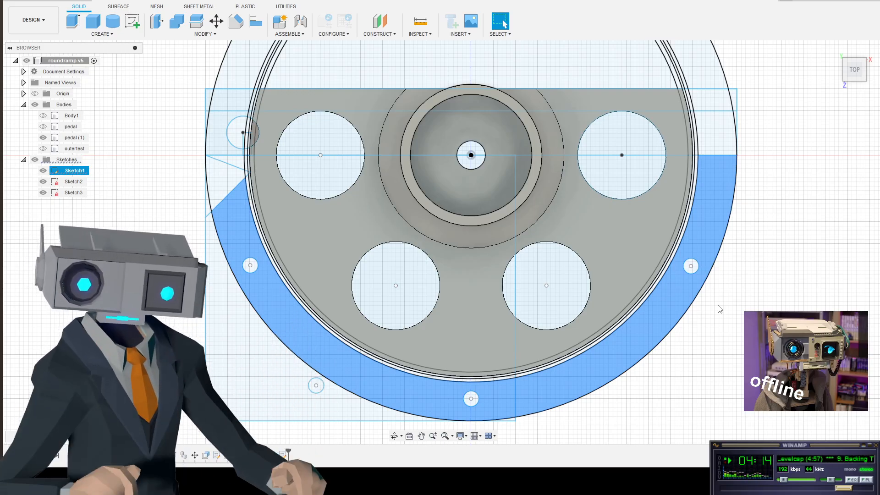
# - Make the outertest body visible and extrude the two selected ring profiles 8 mm, joined to that body
pyautogui.click(75, 21)
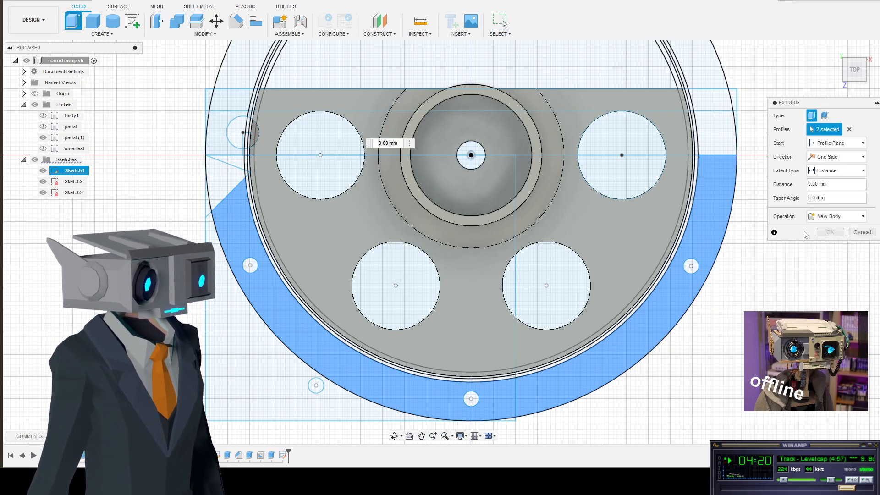
pyautogui.click(44, 150)
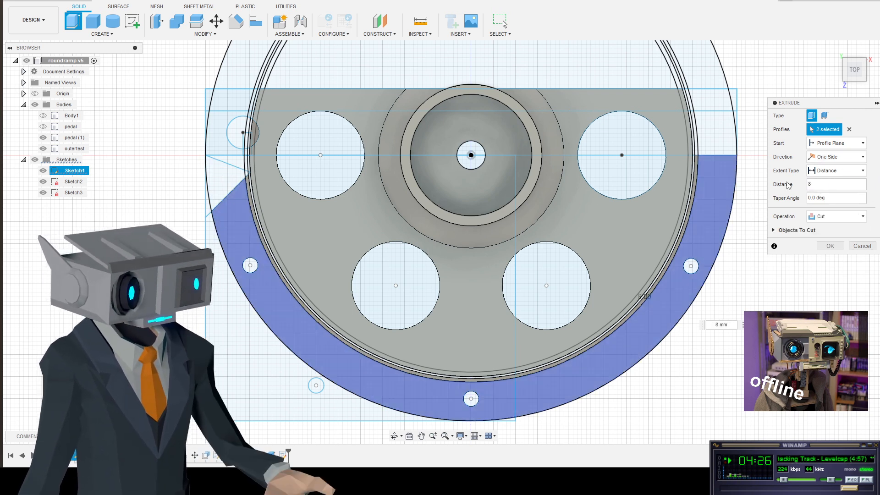
pyautogui.click(848, 217)
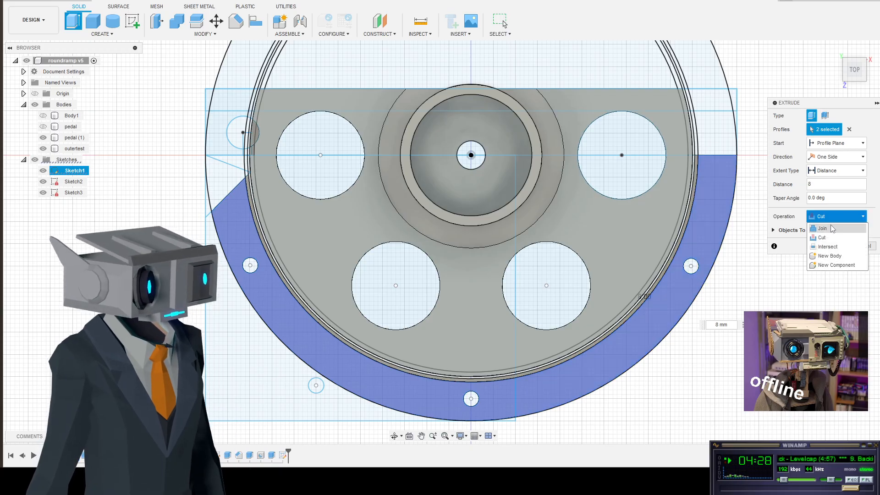
pyautogui.click(826, 229)
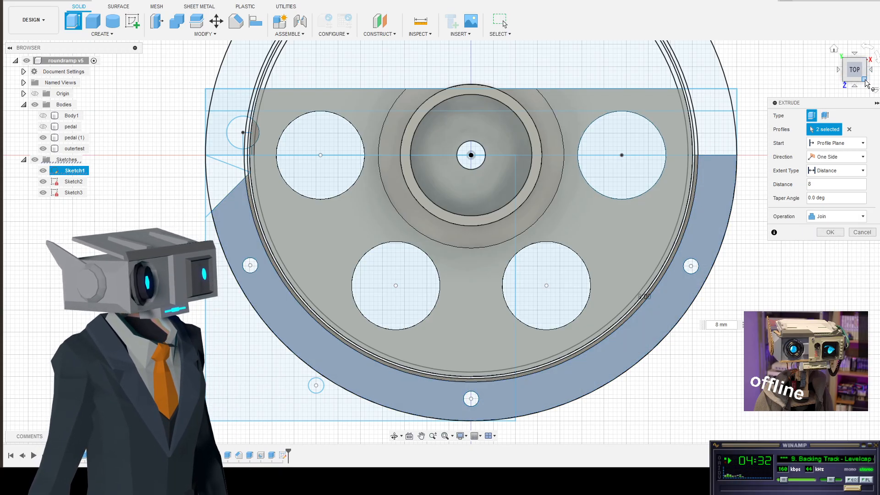
pyautogui.click(865, 80)
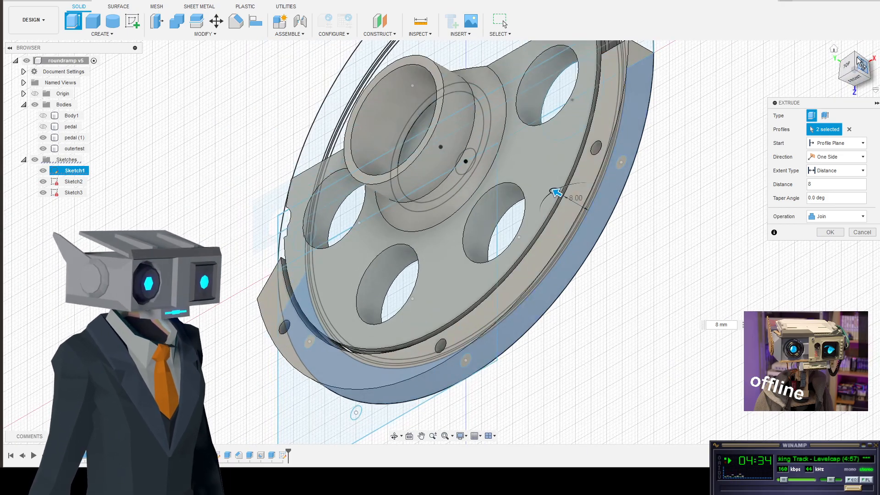
pyautogui.click(854, 58)
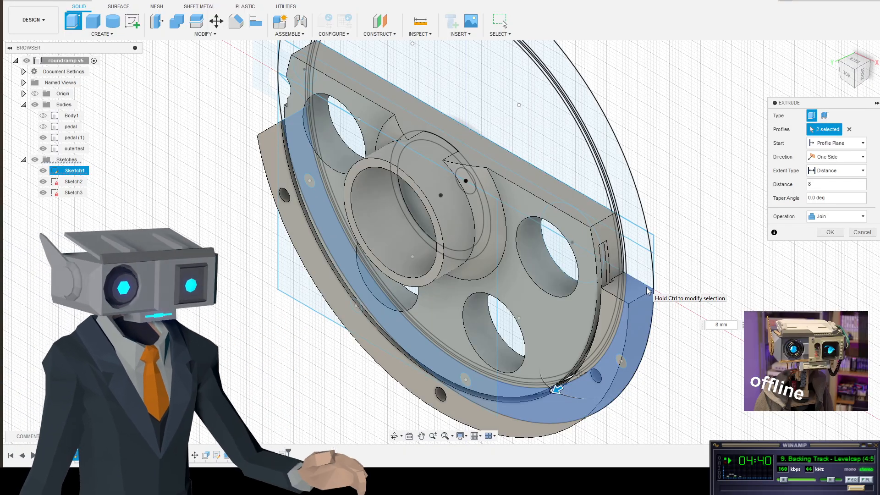
pyautogui.click(830, 233)
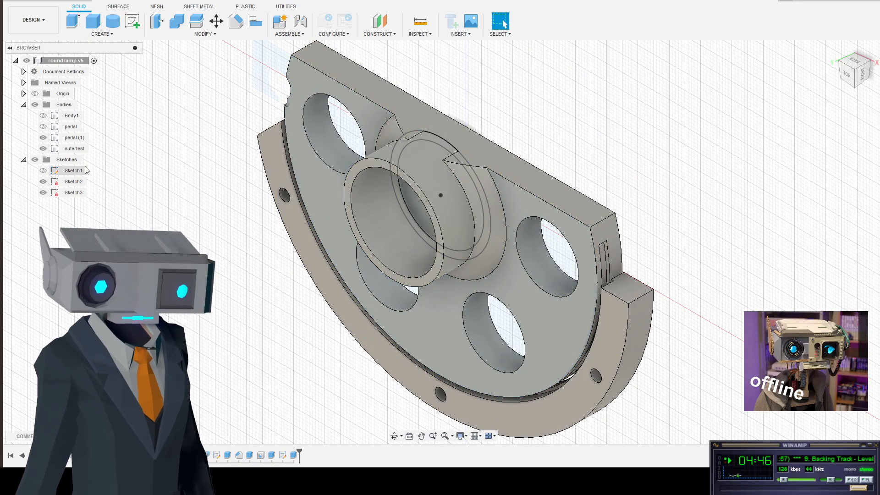
# - Show Sketch1 again, face the model from the top and hide the outertest body
pyautogui.click(74, 170)
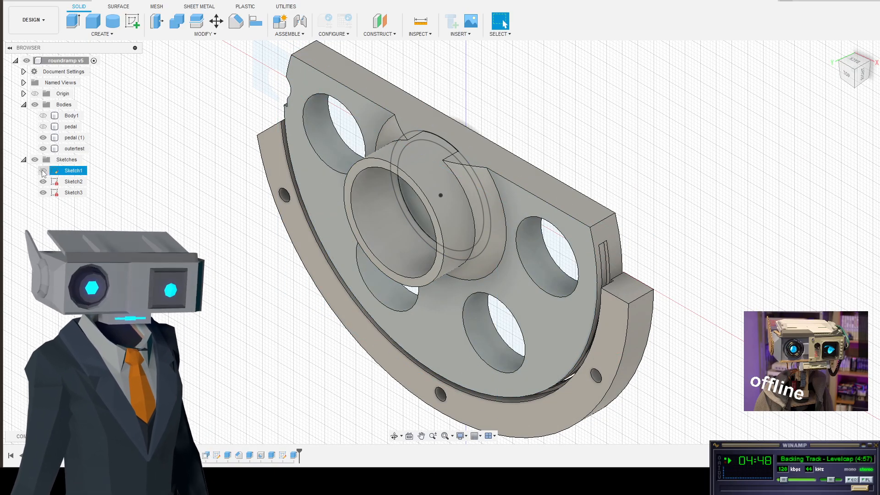
pyautogui.click(43, 171)
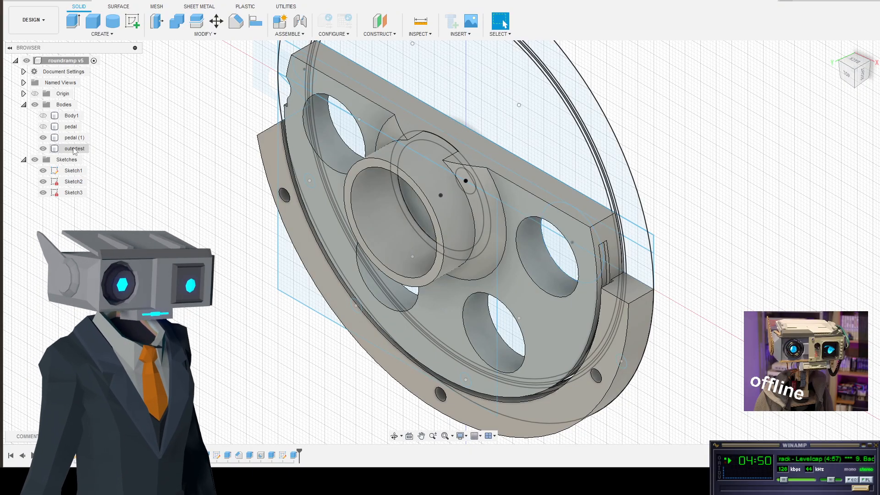
pyautogui.click(847, 74)
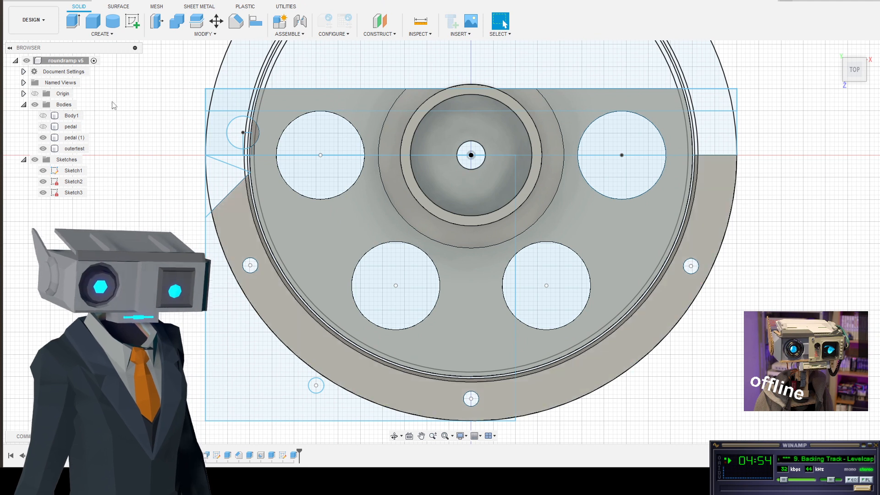
pyautogui.click(74, 148)
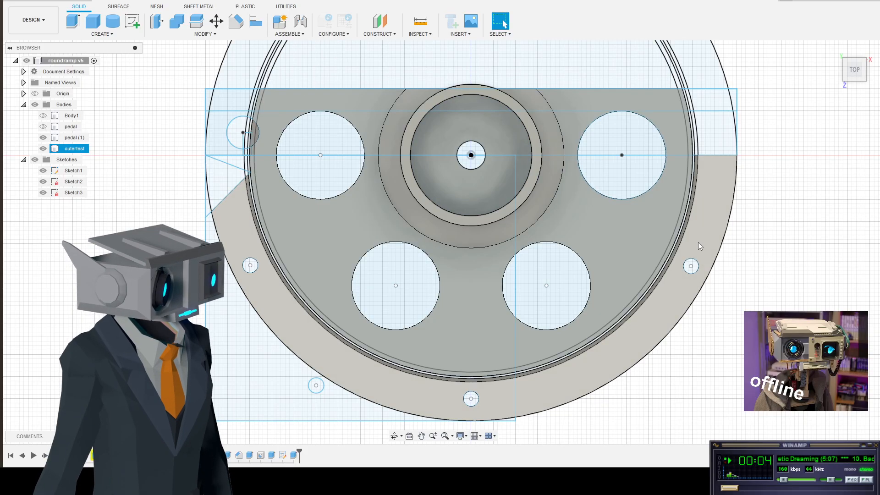
pyautogui.press('Escape')
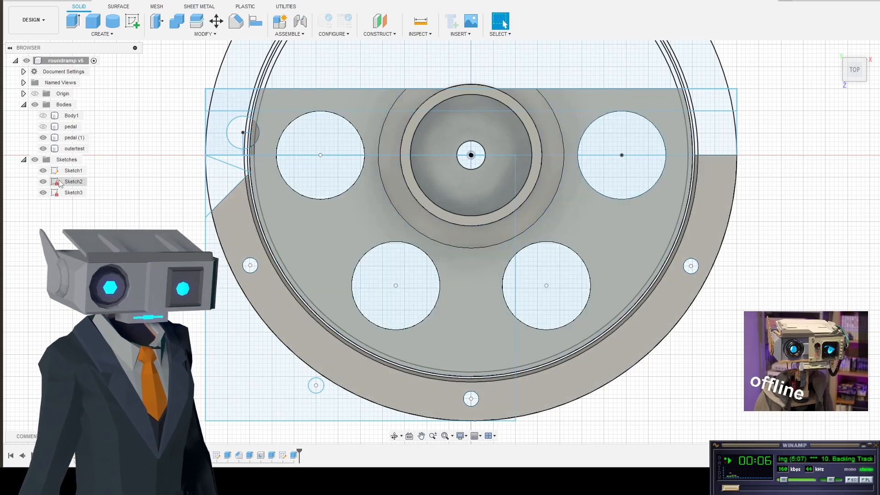
pyautogui.click(43, 149)
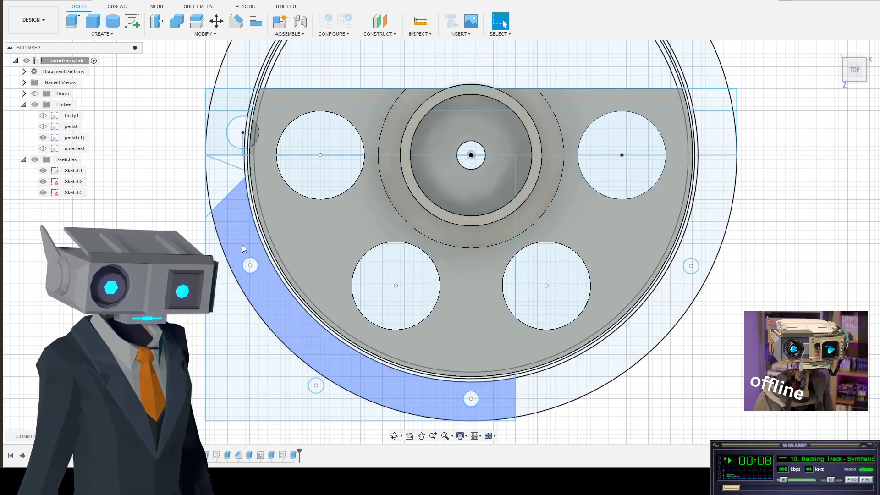
# - Select four Sketch1 profiles: the two lower ring areas and the two adjoining thin strips along the ring's inner edge
pyautogui.click(238, 232)
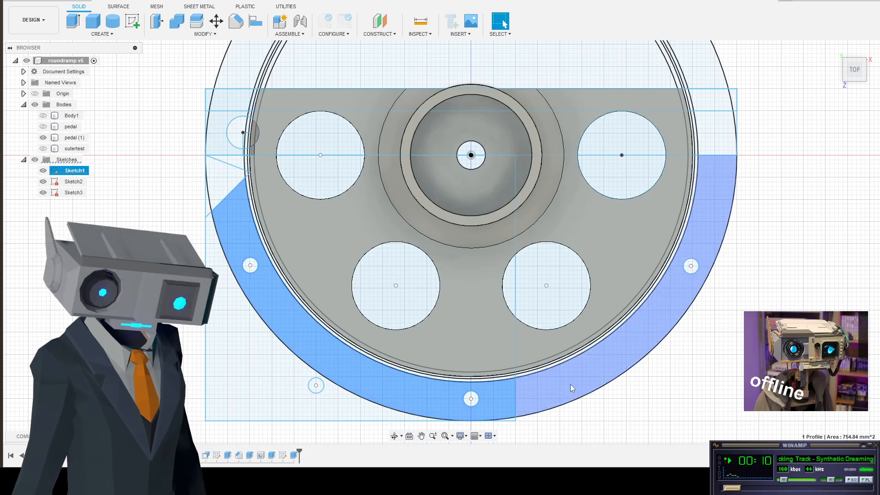
pyautogui.click(570, 384)
pyautogui.scroll(5, 571, 369)
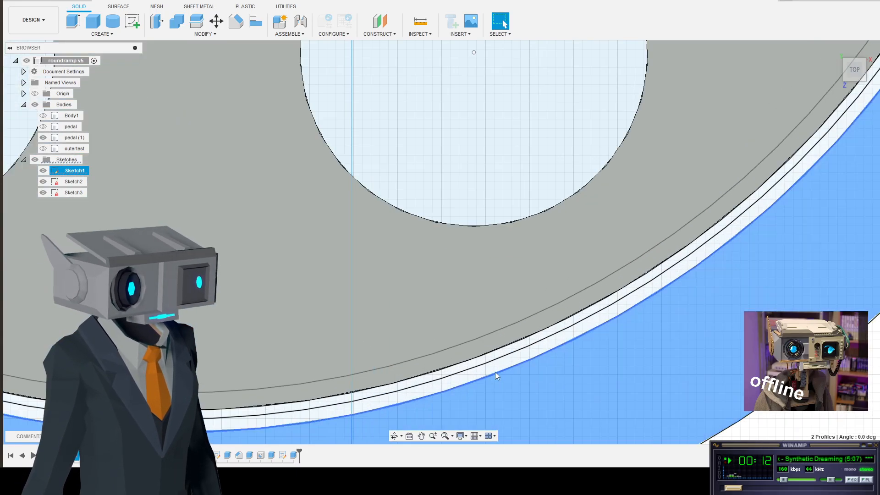
pyautogui.click(502, 364)
pyautogui.click(332, 414)
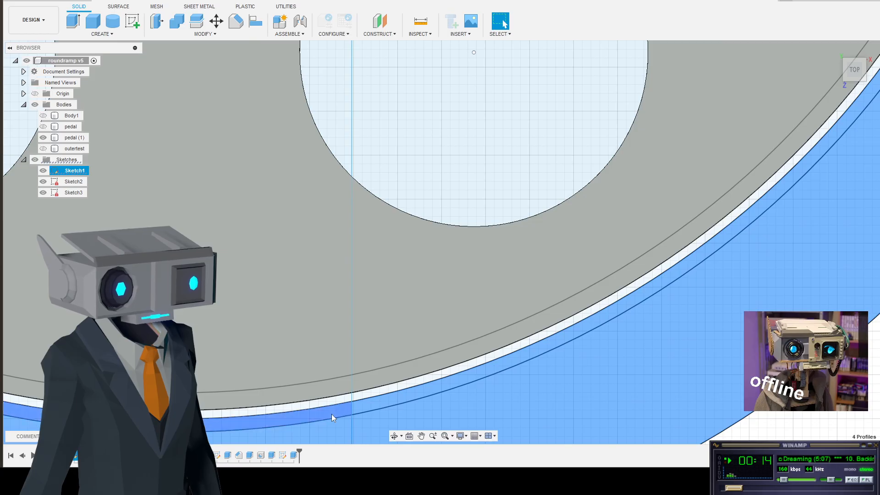
pyautogui.scroll(-5, 331, 414)
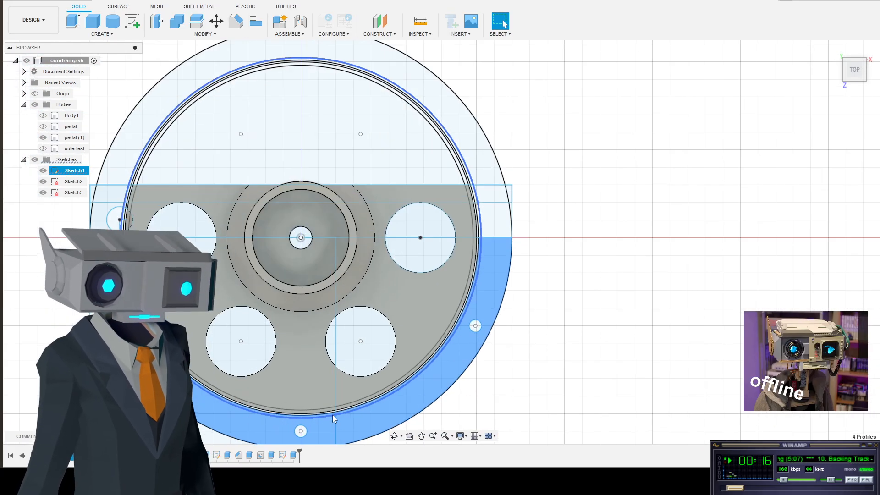
# - Make the outertest body visible and inspect the ring's cut end beside the pedal's side slot at an angle
pyautogui.click(42, 149)
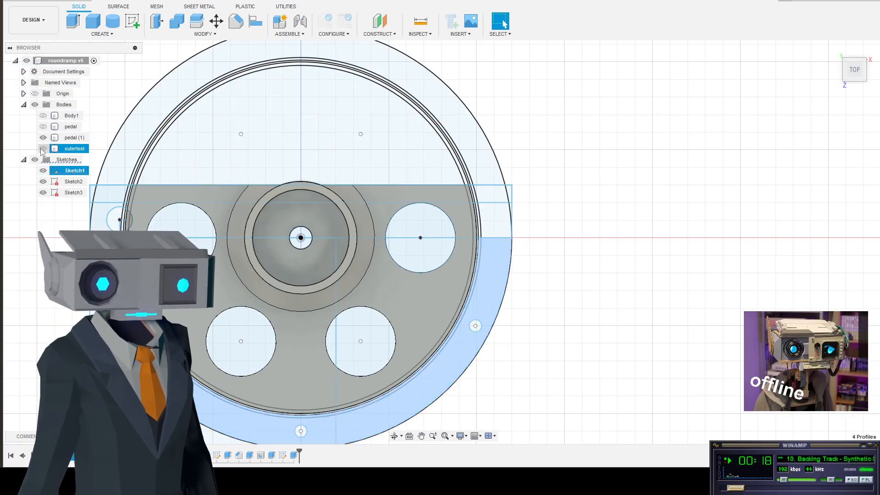
pyautogui.click(43, 149)
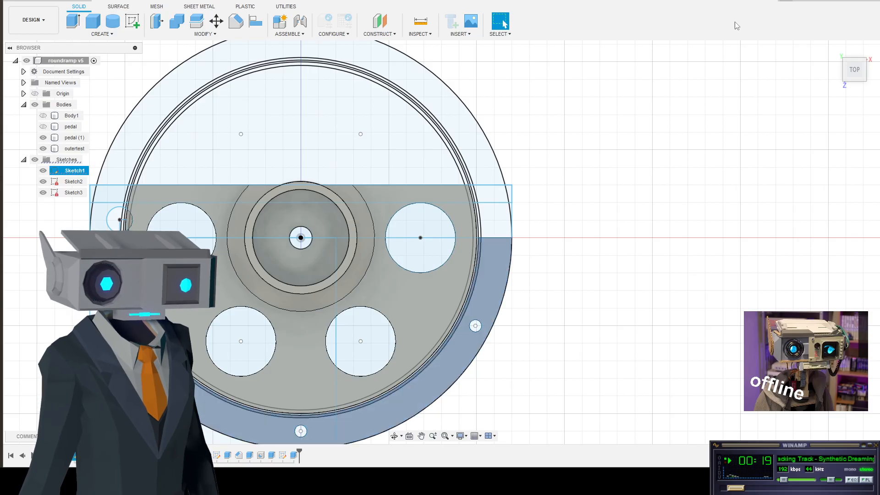
pyautogui.click(865, 62)
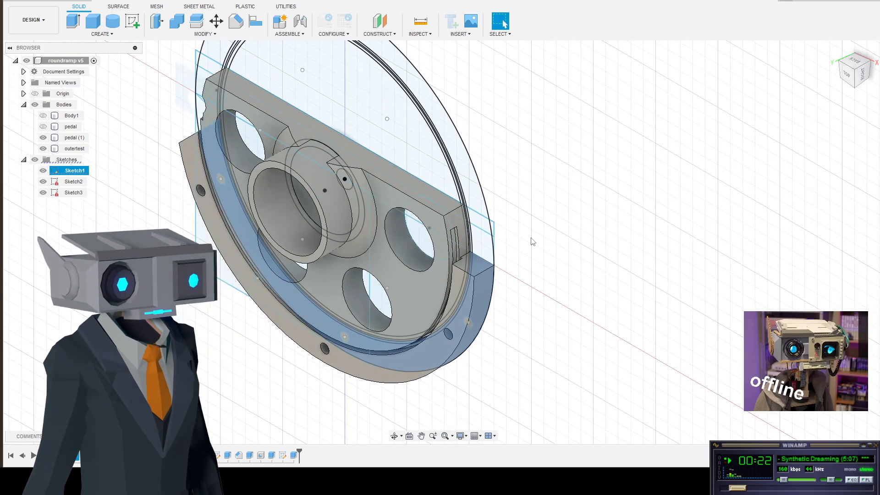
pyautogui.click(456, 276)
pyautogui.scroll(5, 456, 277)
pyautogui.click(546, 98)
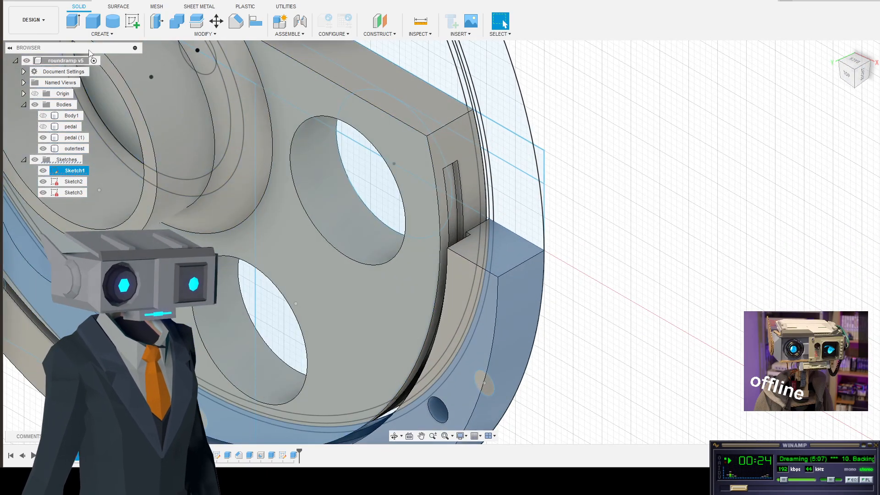
# - Set up an Extrude of the four profiles to the outertest ring's top face, using To Object extent and the Join operation
pyautogui.click(74, 20)
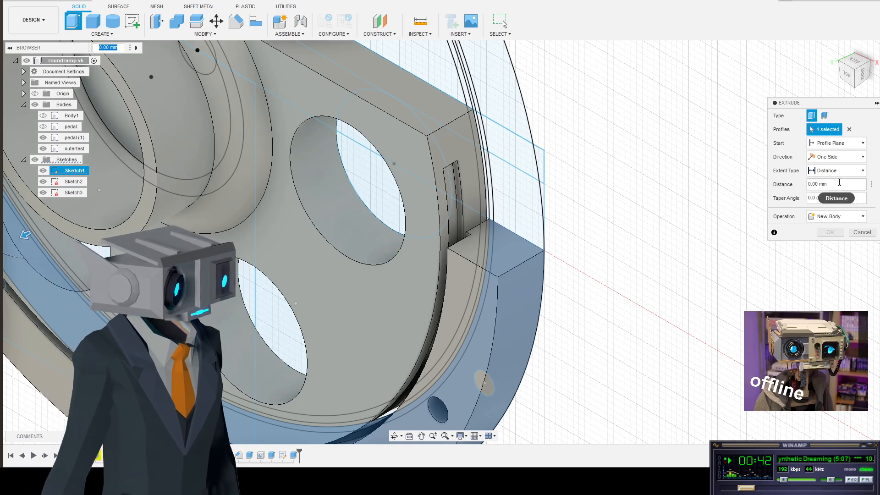
pyautogui.click(864, 170)
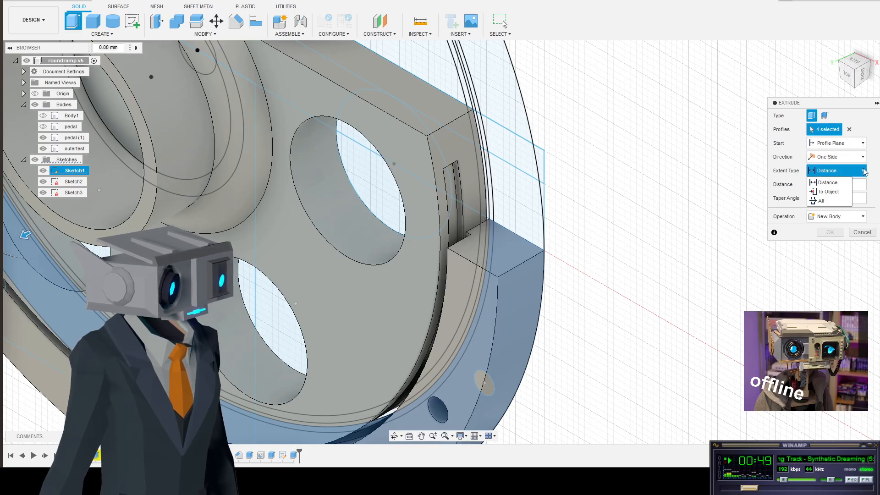
pyautogui.click(840, 196)
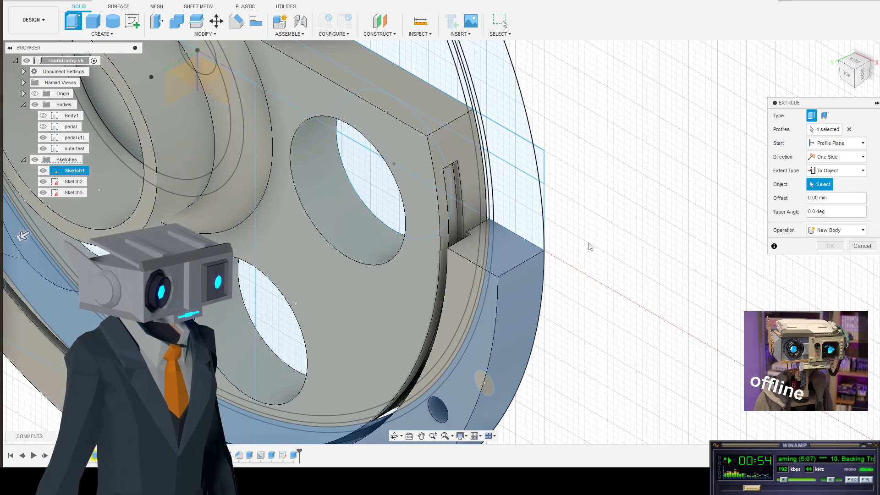
pyautogui.click(456, 284)
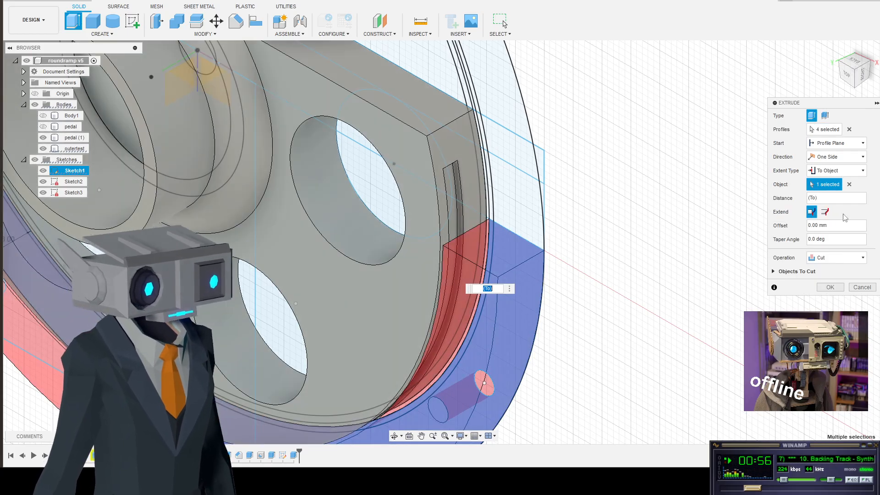
pyautogui.click(853, 258)
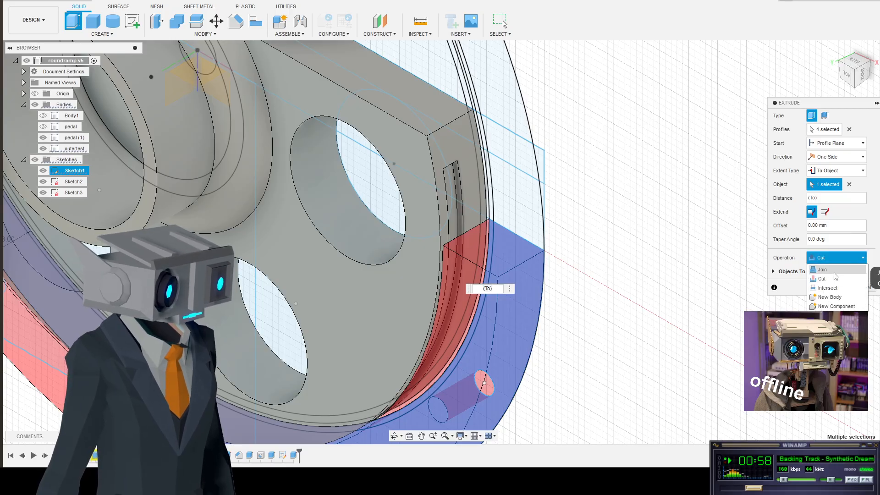
pyautogui.click(825, 270)
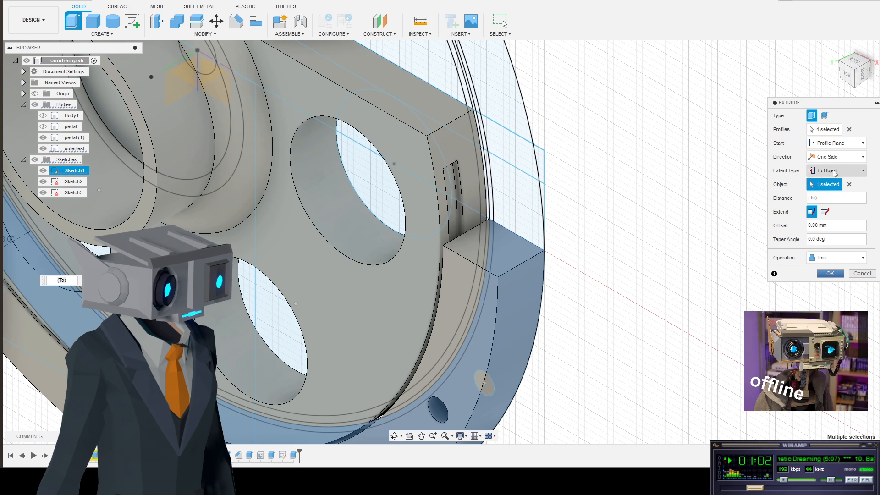
# - Start the extrusion at an Offset of 6.5 mm from the profile plane and complete the Join
pyautogui.click(852, 144)
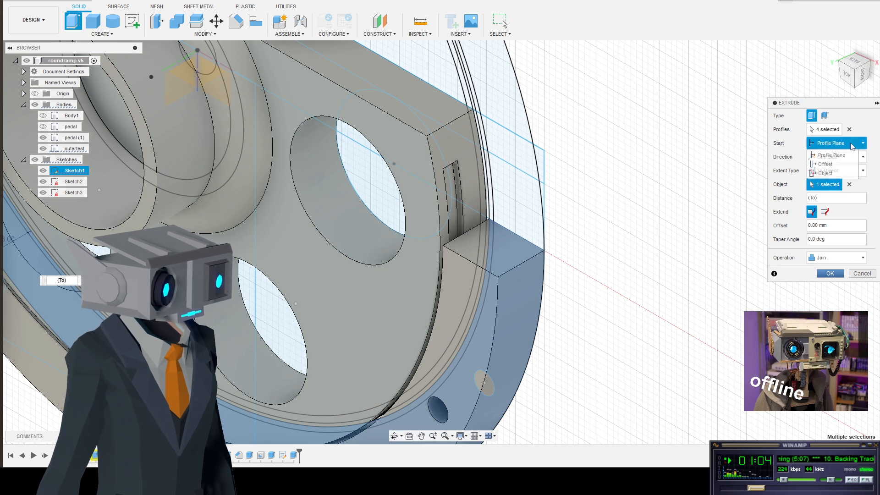
pyautogui.click(825, 164)
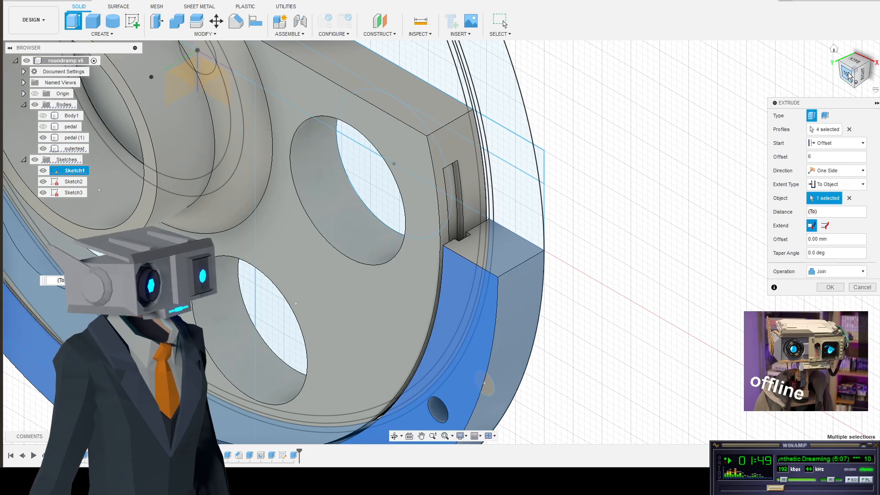
pyautogui.click(863, 68)
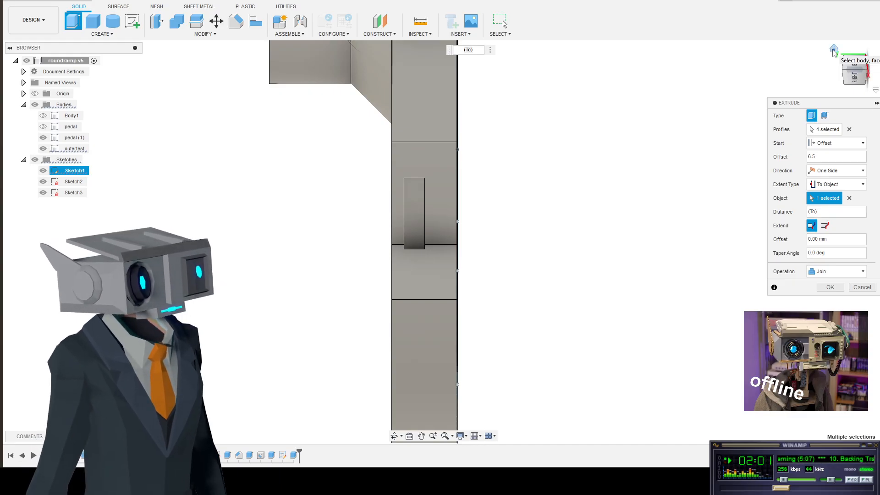
pyautogui.click(834, 49)
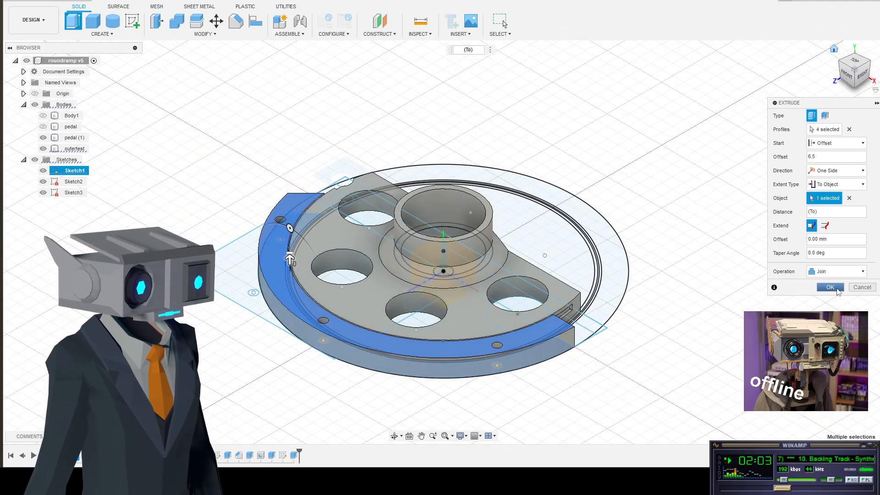
pyautogui.click(830, 288)
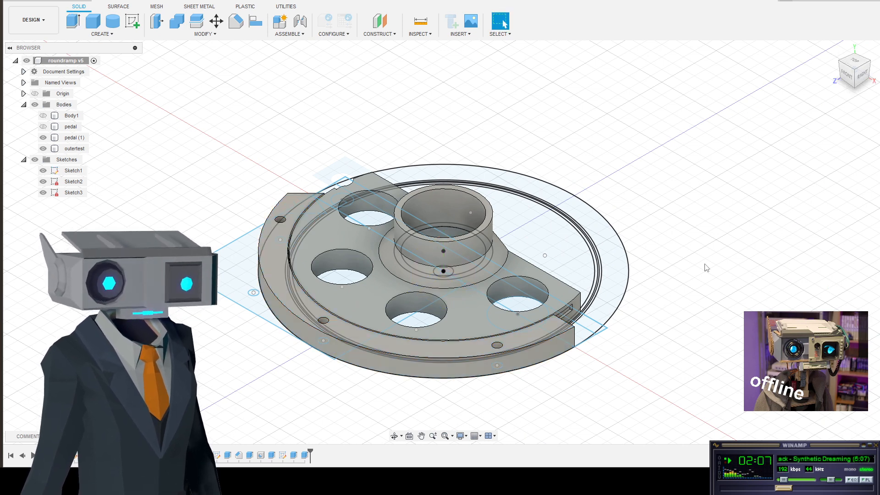
# - Inspect the groove profile at the ring's cut end up close against the pedal's side slot
pyautogui.click(869, 64)
pyautogui.scroll(10, 339, 325)
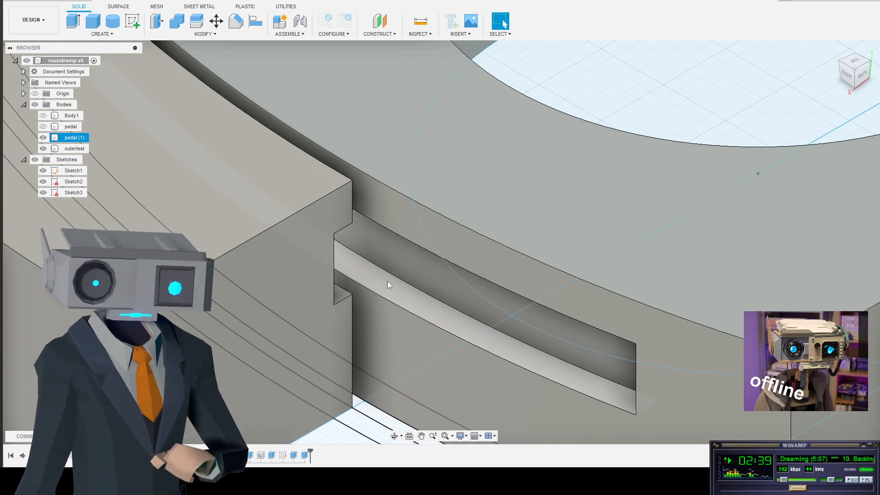
pyautogui.scroll(-5, 281, 345)
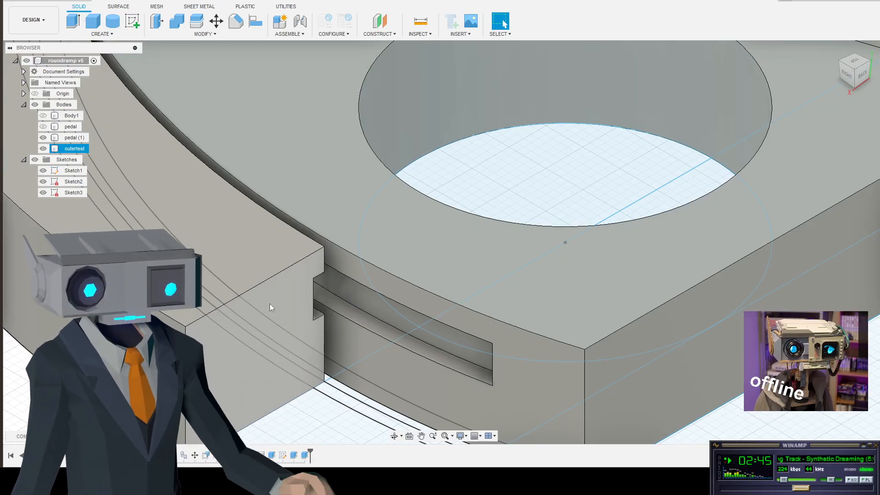
pyautogui.moveTo(326, 320); pyautogui.dragTo(426, 268, button='middle')
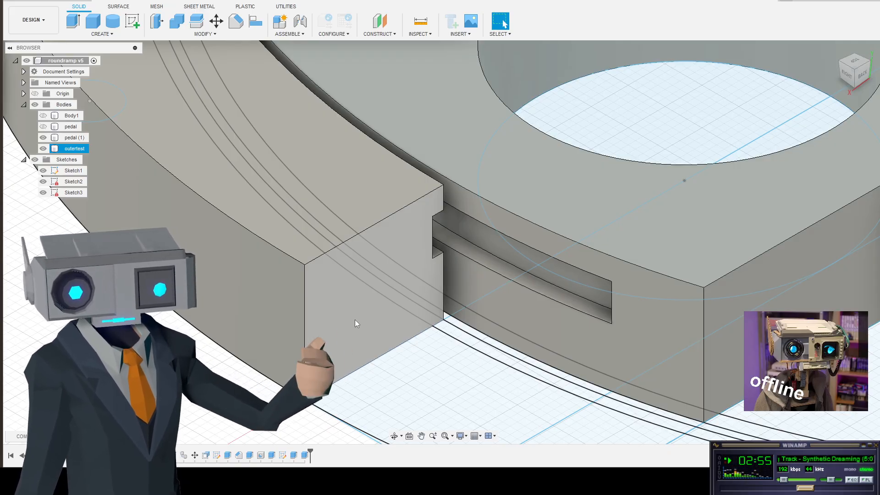
pyautogui.press('Escape')
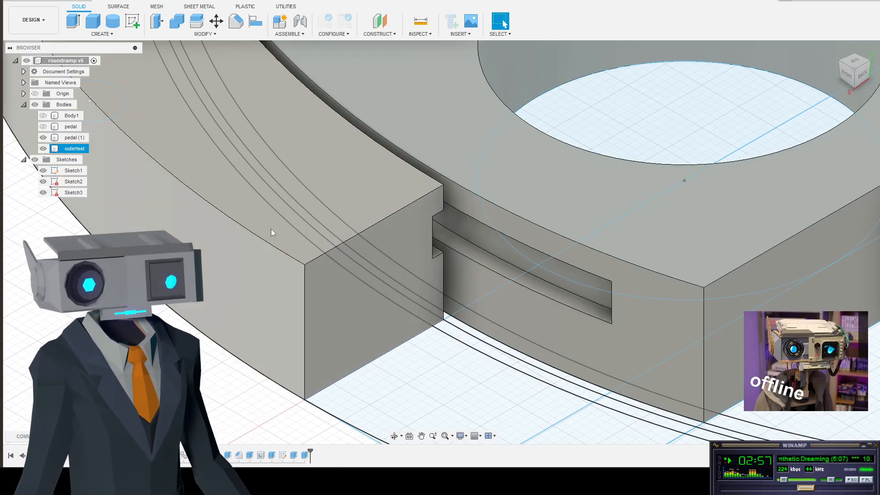
pyautogui.click(102, 34)
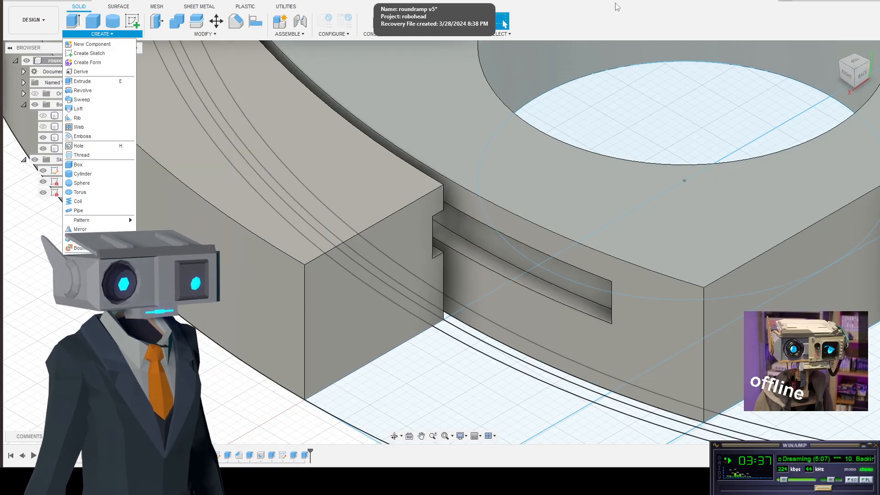
pyautogui.click(591, 3)
pyautogui.click(400, 224)
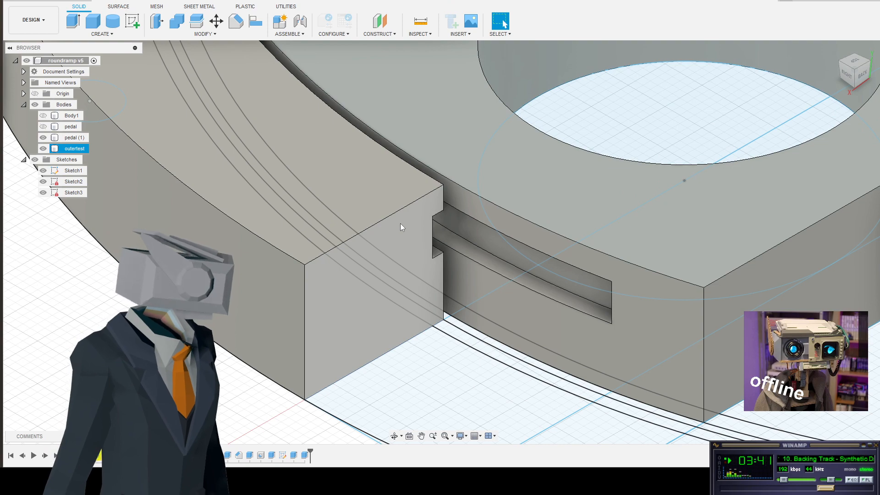
pyautogui.scroll(3, 431, 243)
pyautogui.scroll(-3, 433, 247)
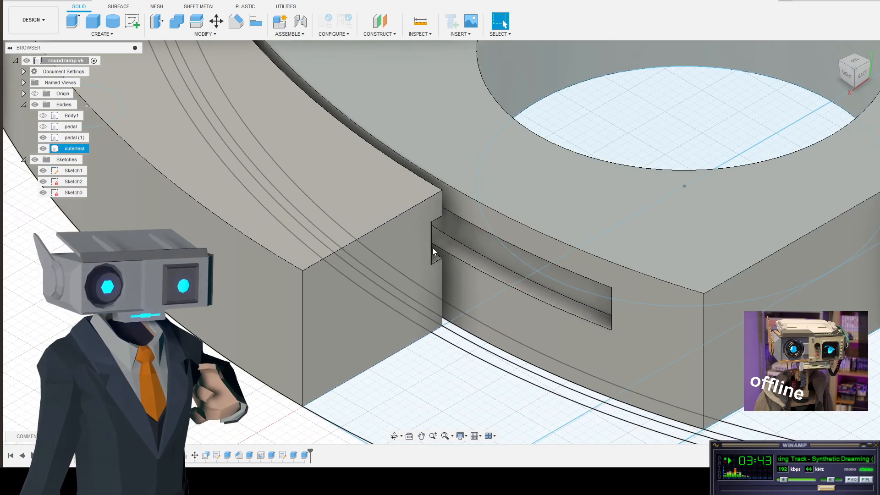
pyautogui.scroll(-5, 432, 248)
pyautogui.press('Escape')
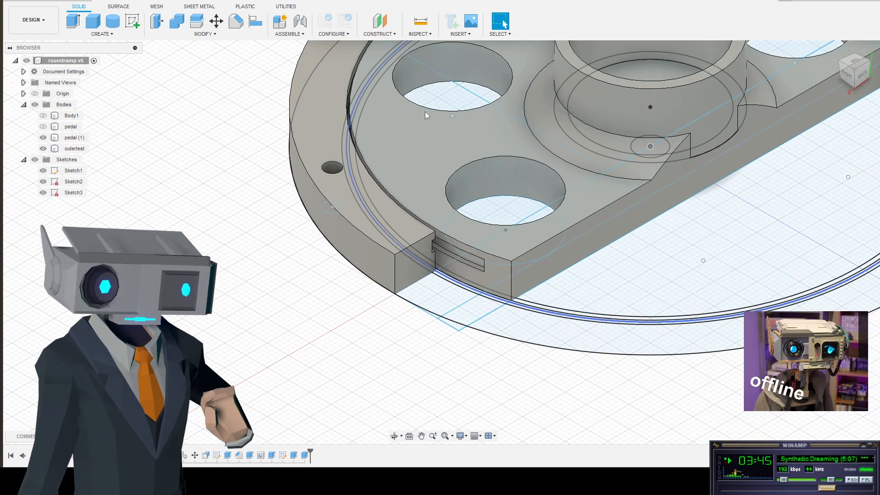
# - Hide the outertest body and try selecting the two lower ring profiles plus the lower screw-hole circle in Sketch1
pyautogui.click(752, 119)
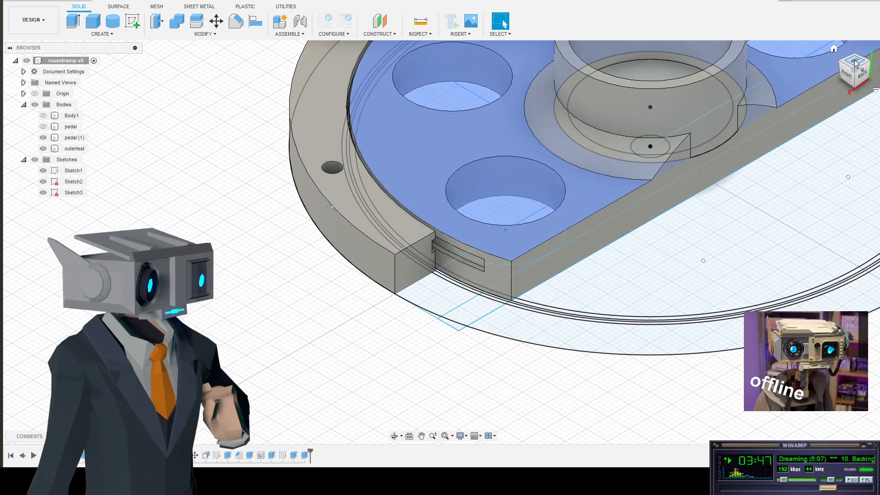
pyautogui.click(856, 64)
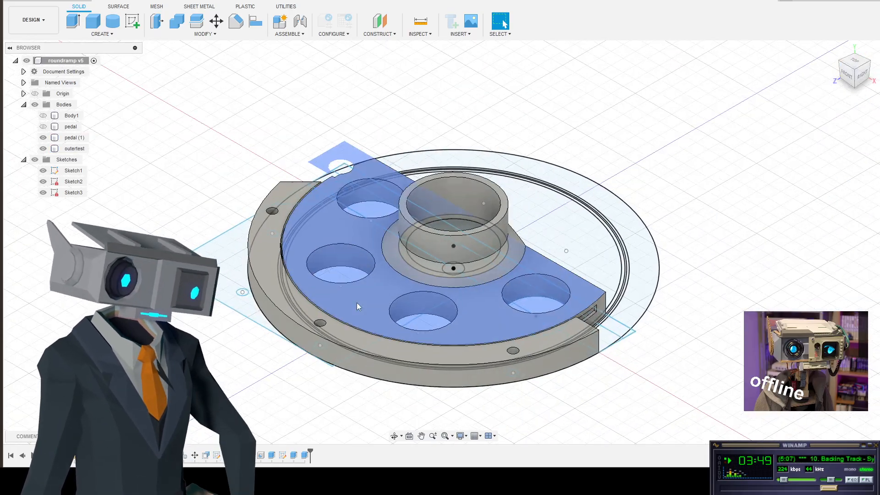
pyautogui.scroll(3, 357, 317)
pyautogui.scroll(-2, 321, 333)
pyautogui.press('Escape')
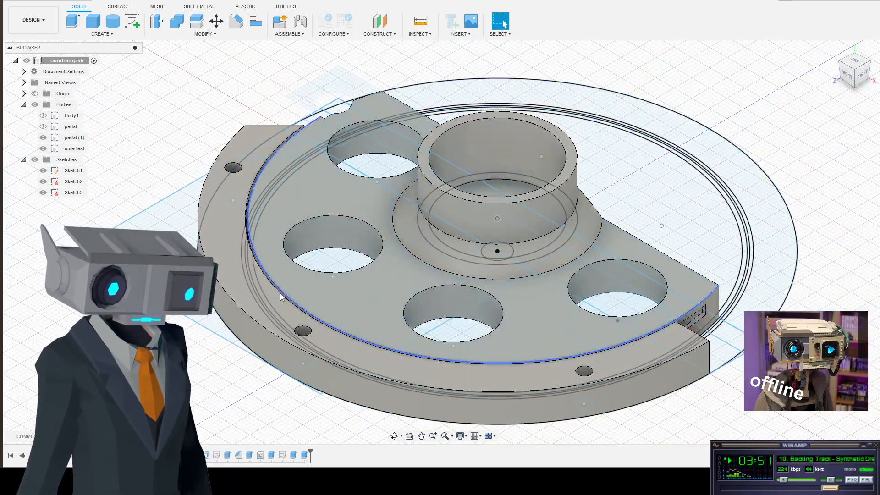
pyautogui.click(43, 149)
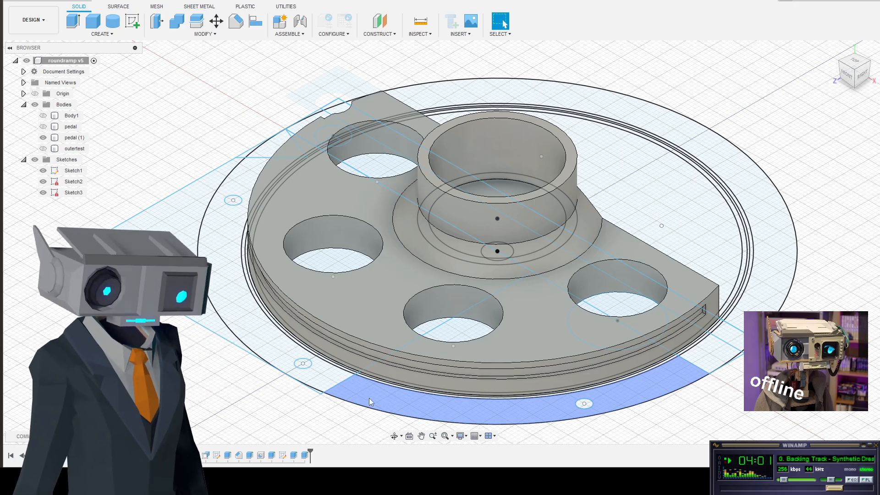
pyautogui.click(370, 398)
pyautogui.click(260, 350)
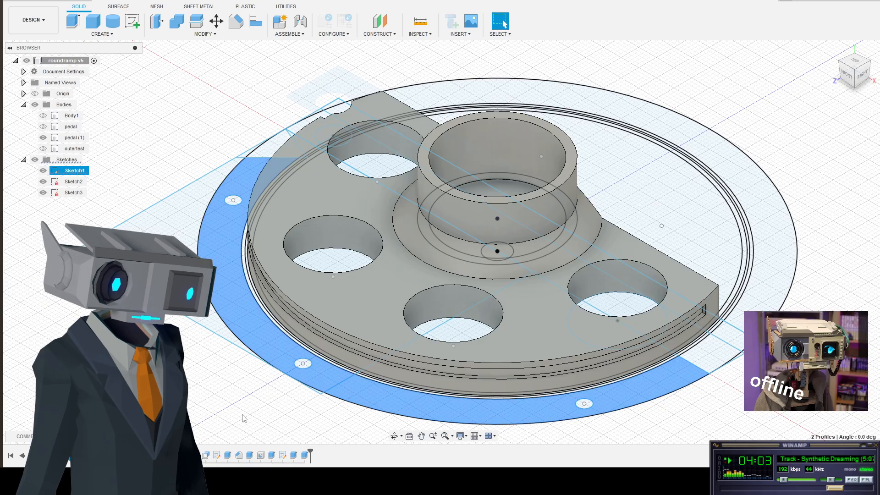
pyautogui.click(308, 364)
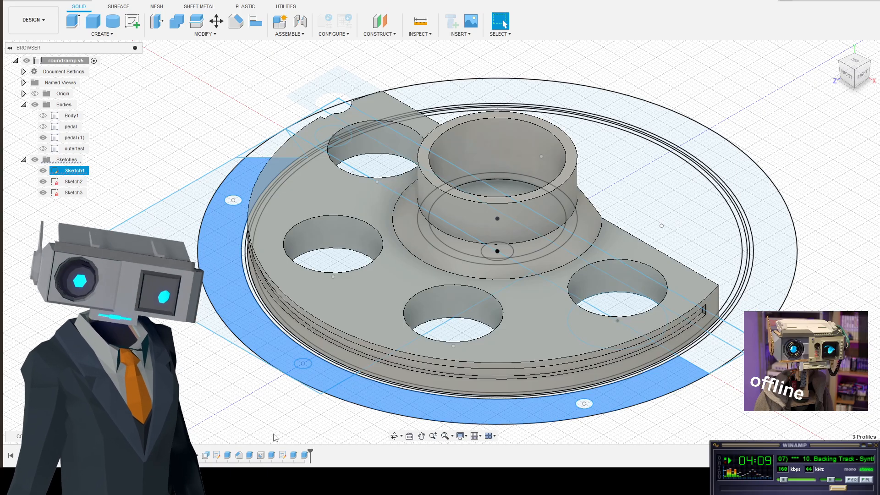
pyautogui.press('Escape')
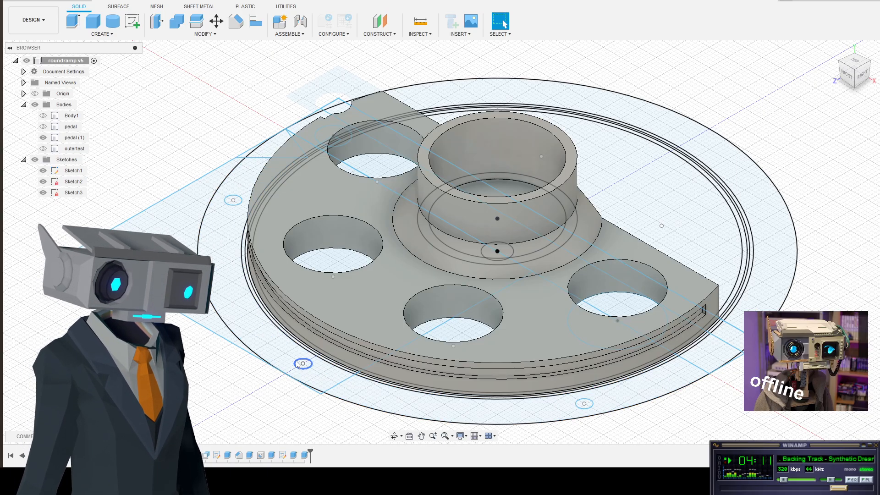
# - Make the outertest body visible and hide pedal (1), examining the ring from an angle and from the top
pyautogui.click(270, 355)
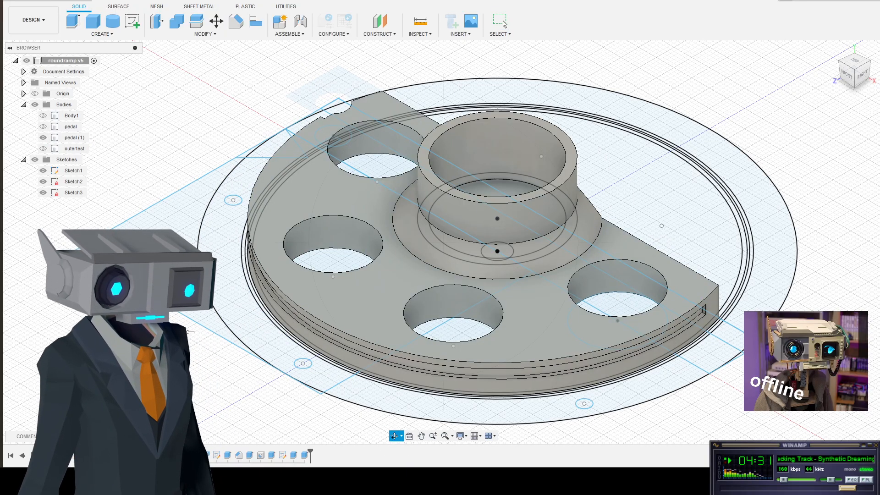
pyautogui.moveTo(310, 424)
pyautogui.mouseDown()
pyautogui.moveTo(314, 440)
pyautogui.moveTo(294, 438)
pyautogui.moveTo(300, 403)
pyautogui.moveTo(323, 417)
pyautogui.mouseUp()
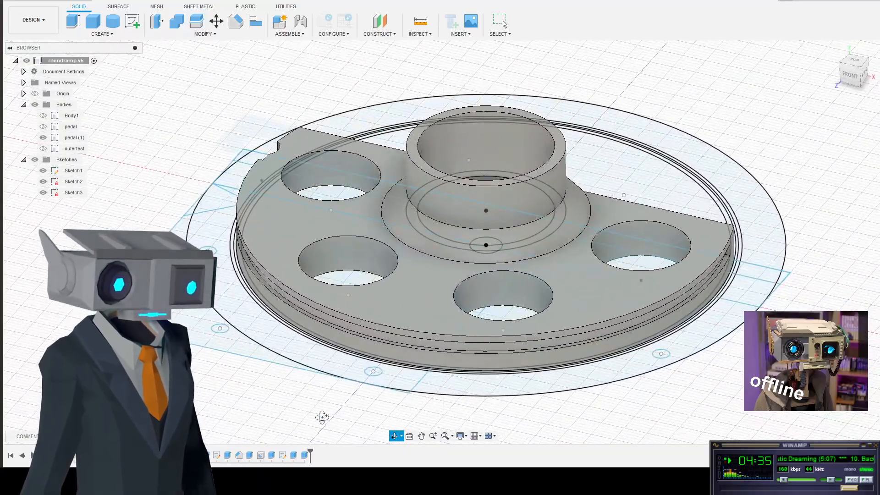
pyautogui.click(43, 149)
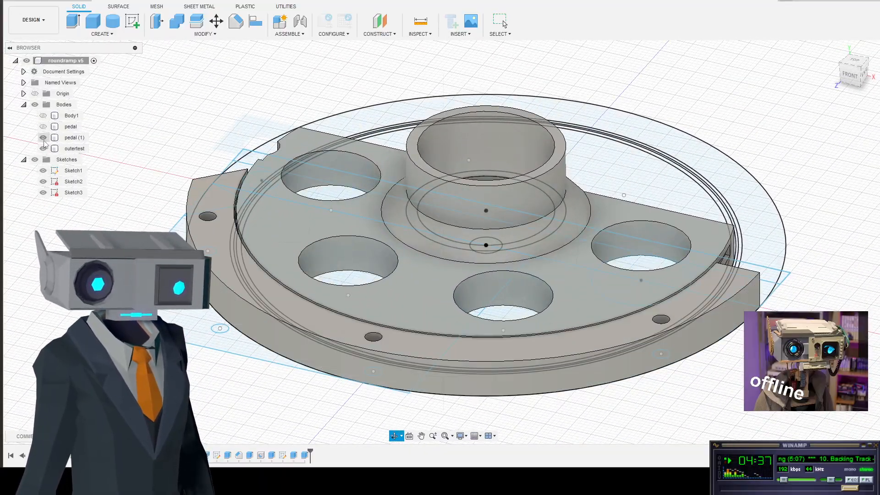
pyautogui.click(43, 138)
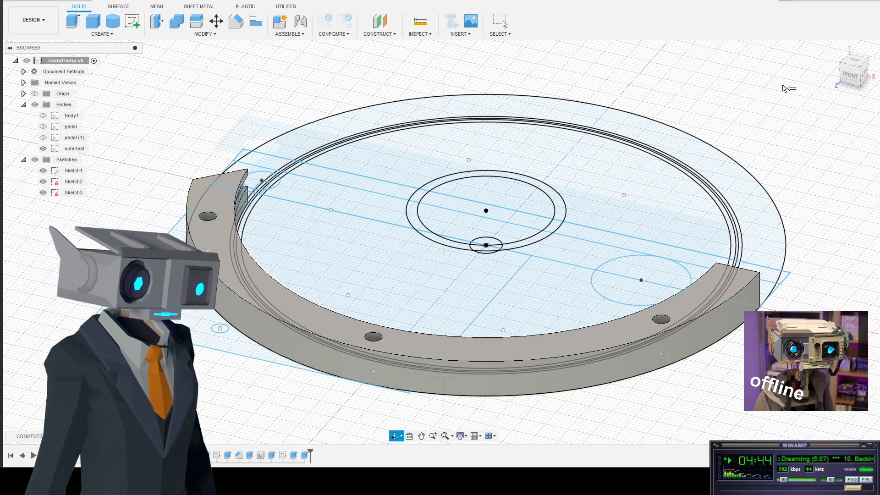
pyautogui.click(854, 60)
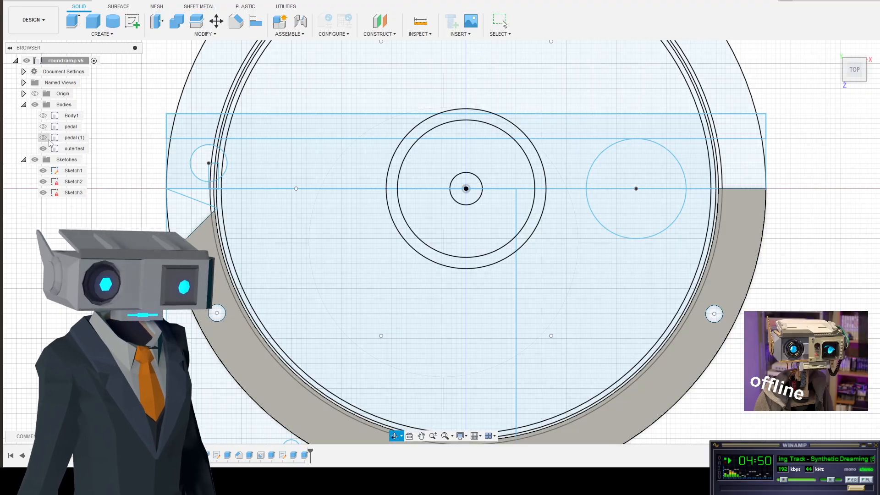
pyautogui.click(43, 137)
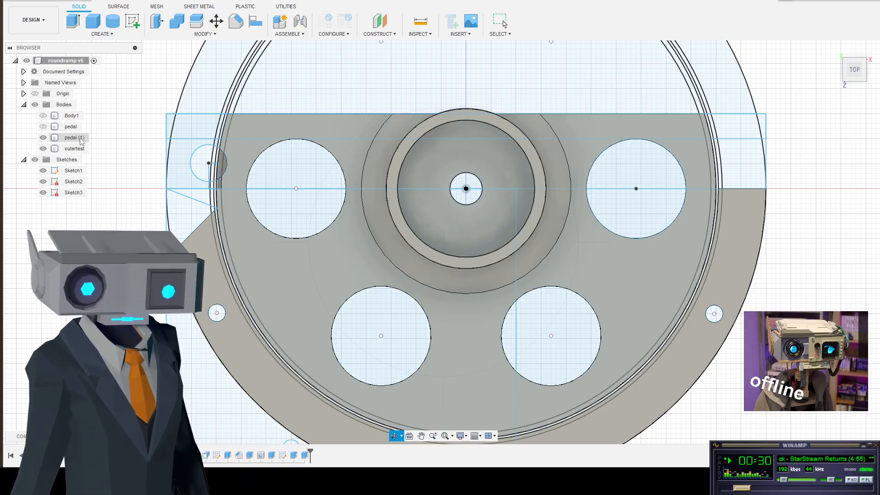
pyautogui.click(43, 138)
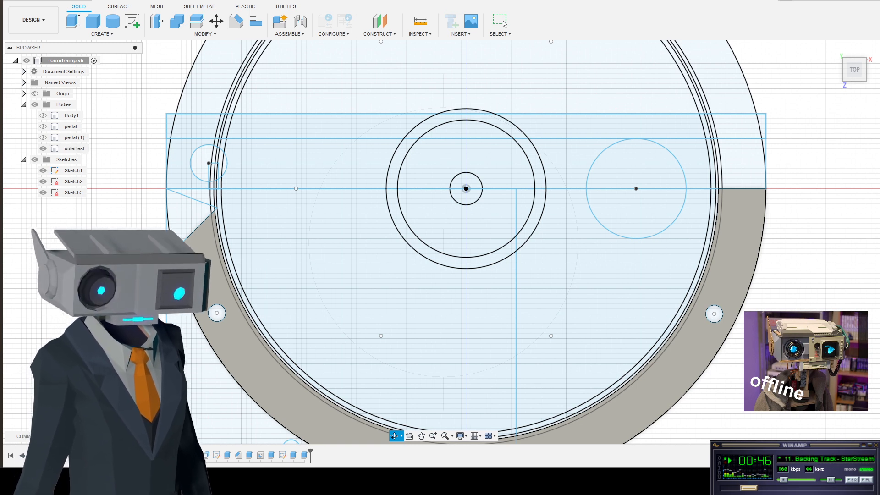
# - Rename the outertest body as guard
pyautogui.click(503, 23)
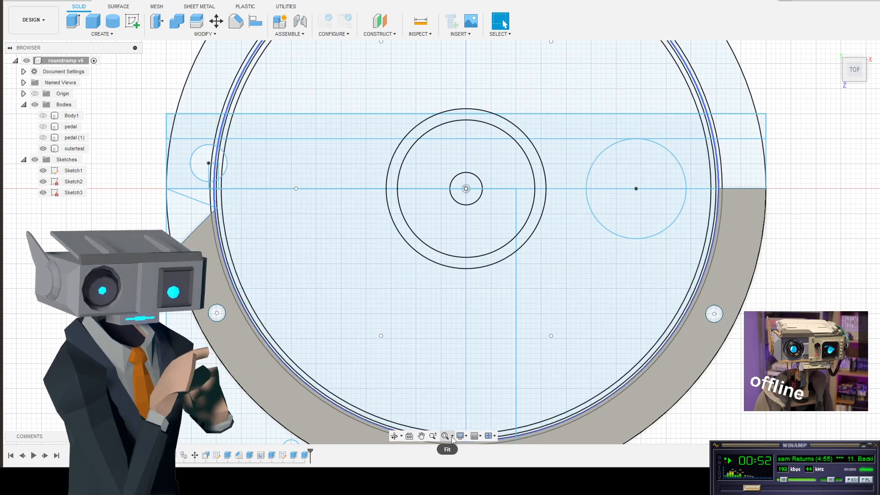
pyautogui.click(414, 417)
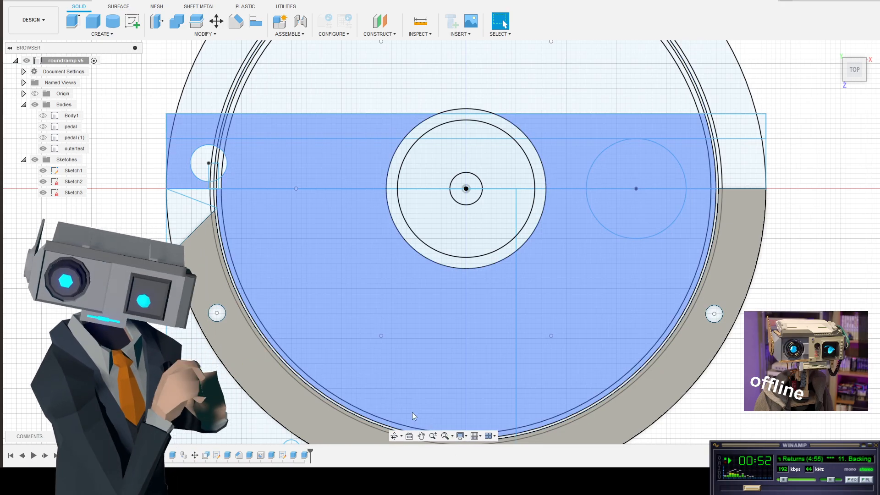
pyautogui.press('Escape')
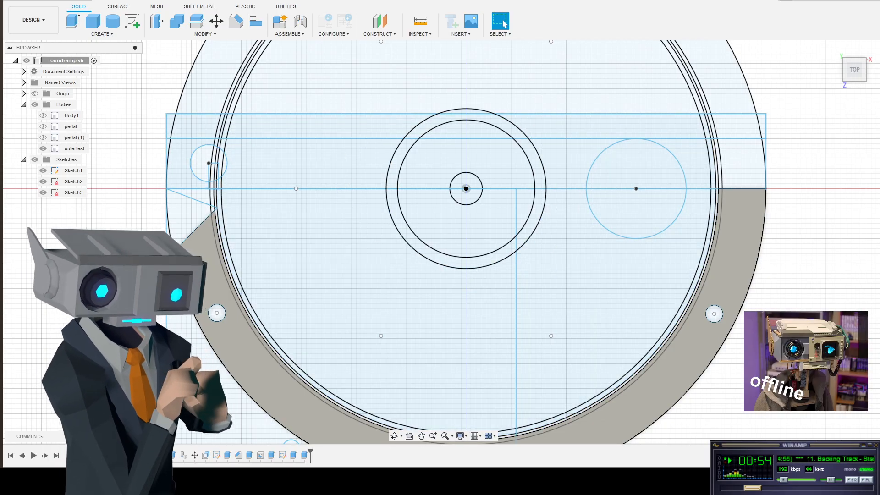
pyautogui.doubleClick(77, 148)
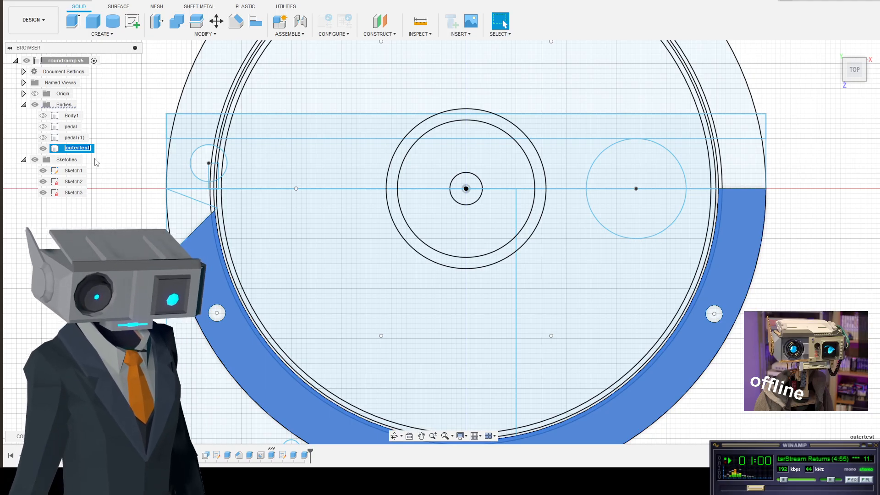
pyautogui.write('guard')
pyautogui.press('Return')
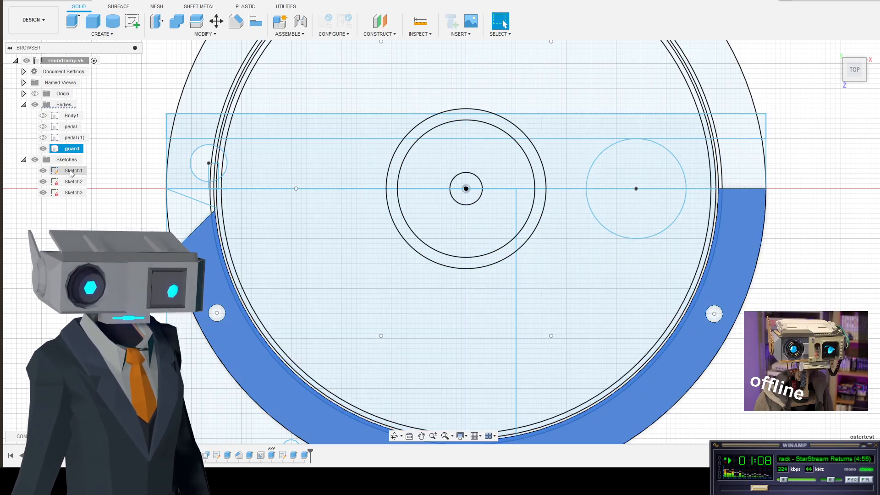
# - Hide the guard body, Sketch2 and Sketch3, keeping Sketch1 displayed
pyautogui.click(71, 171)
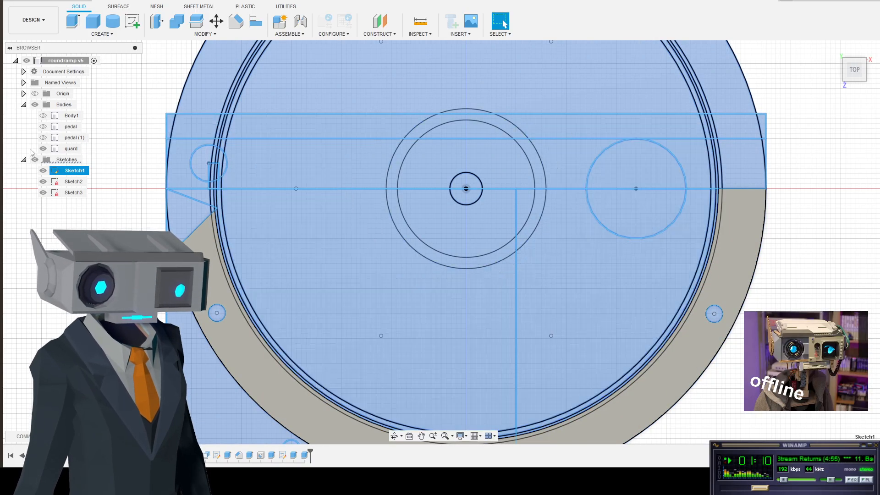
pyautogui.click(43, 148)
pyautogui.press('Escape')
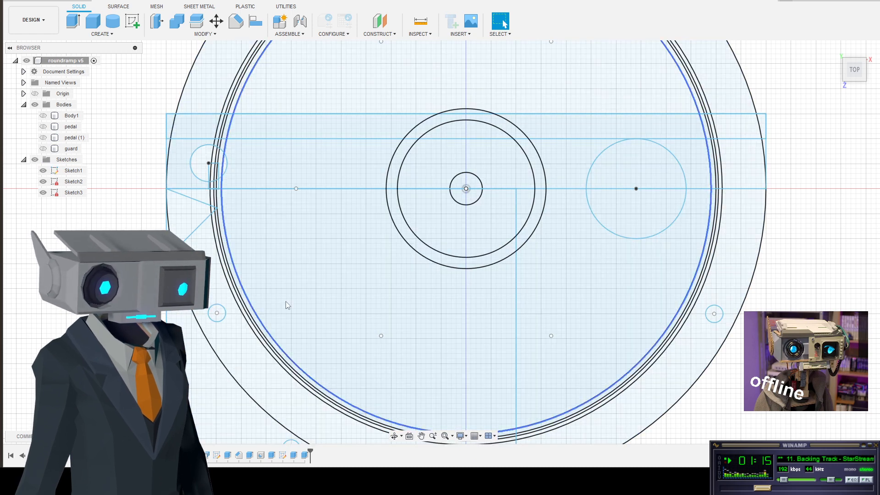
pyautogui.click(419, 329)
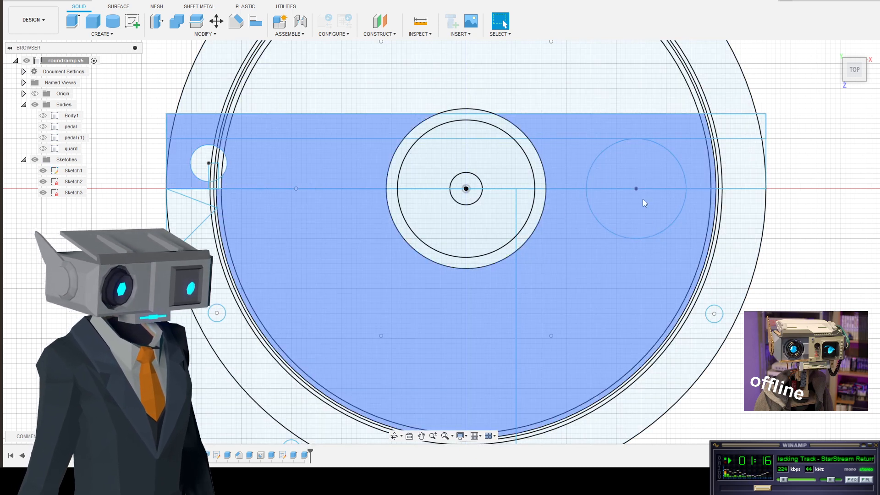
pyautogui.press('Escape')
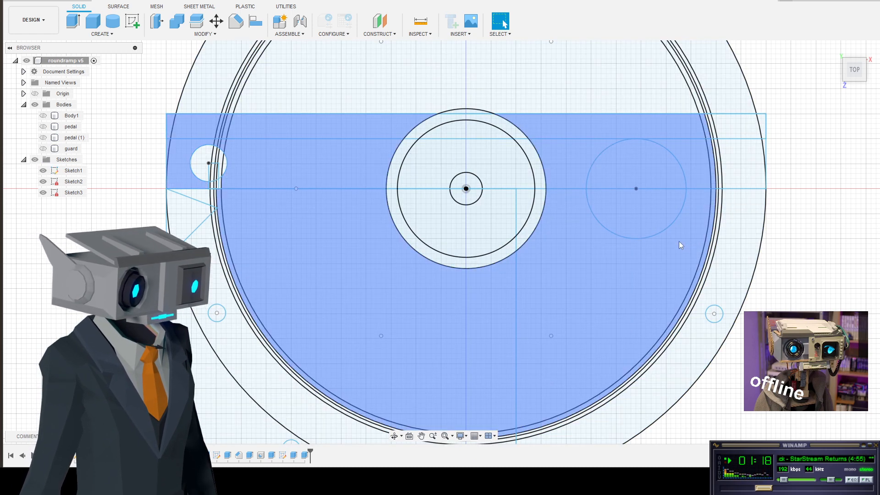
pyautogui.click(316, 173)
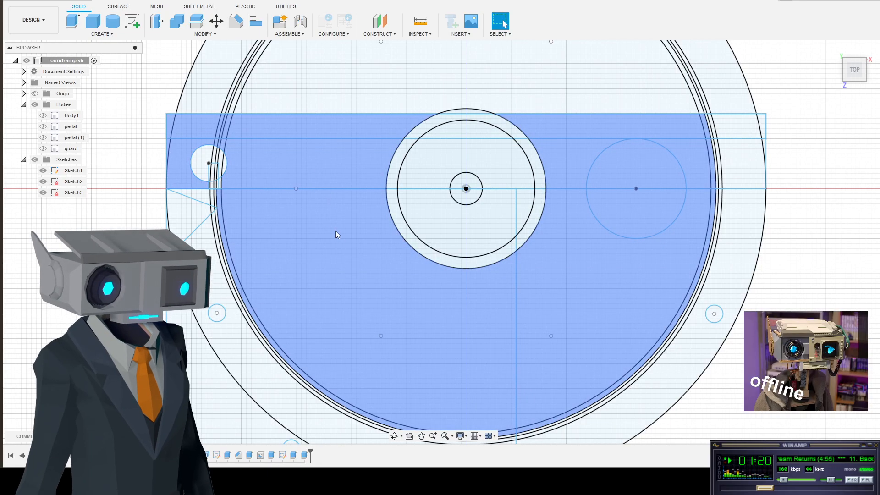
pyautogui.scroll(-3, 566, 349)
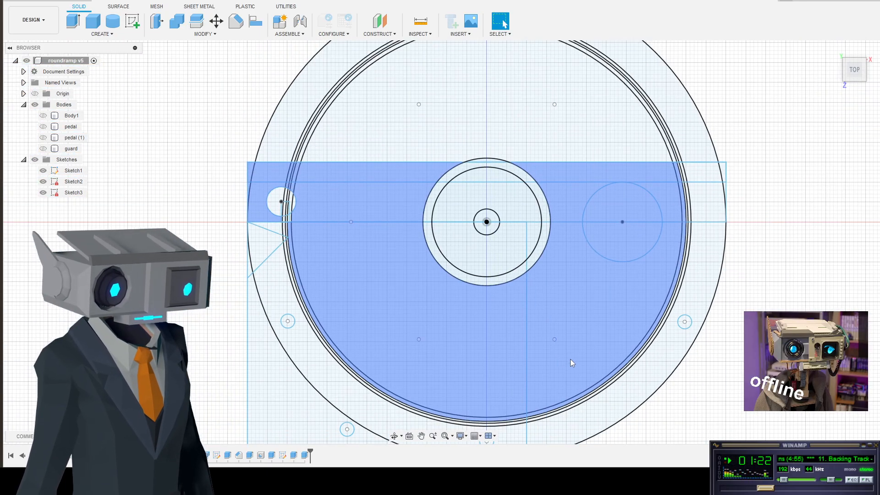
pyautogui.press('v')
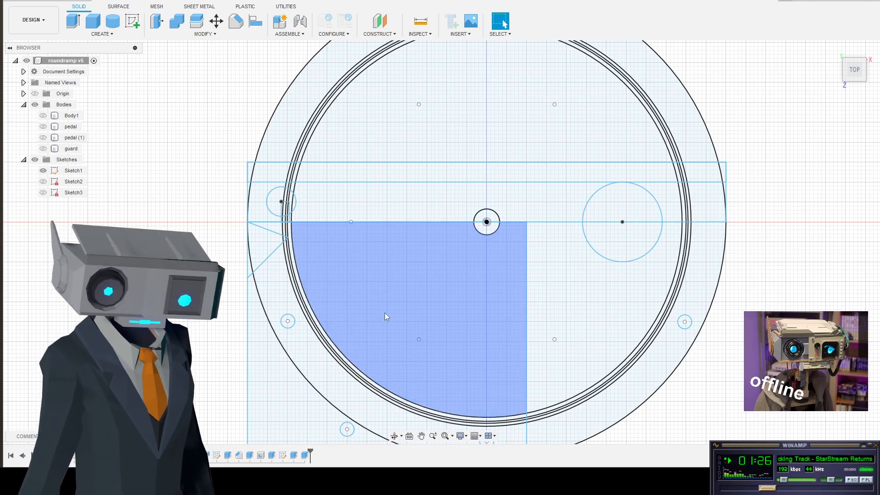
# - Select the lower half-disc profiles, including the lower half of the 20 mm circle, and the two lower outer ring profiles in Sketch1
pyautogui.click(384, 313)
pyautogui.keyDown('shift'); pyautogui.click(599, 308); pyautogui.keyUp('shift')
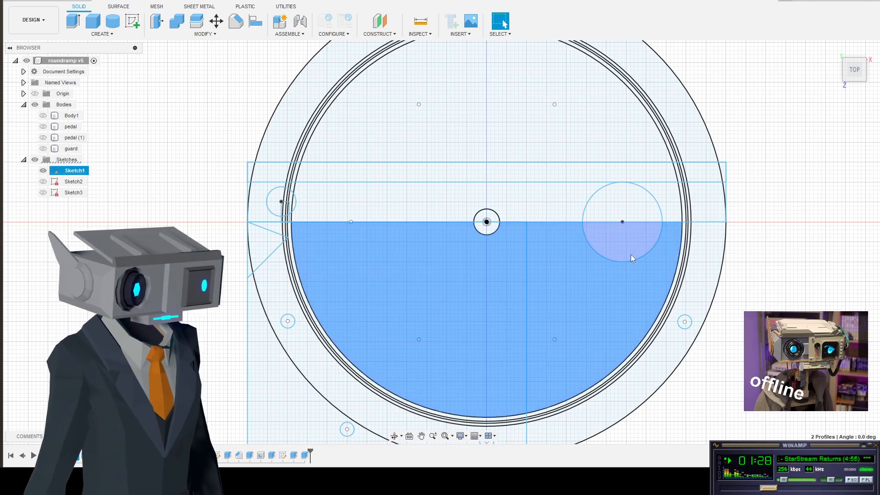
pyautogui.keyDown('shift'); pyautogui.click(630, 256); pyautogui.keyUp('shift')
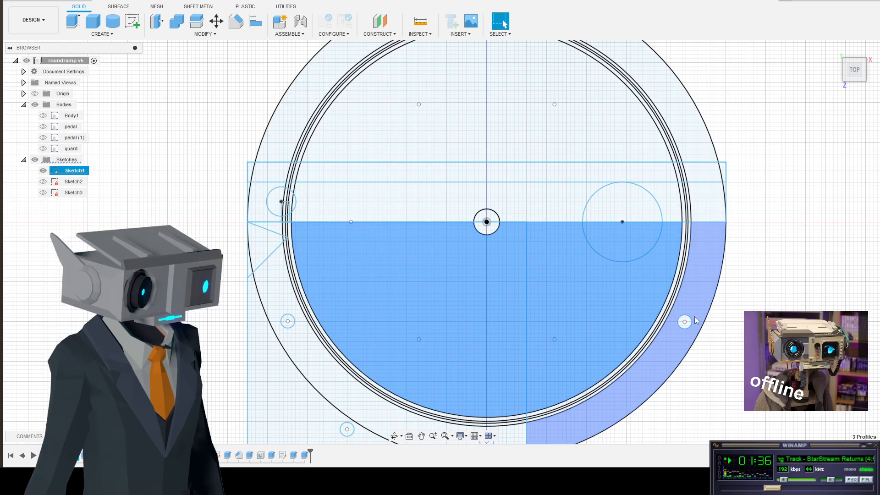
pyautogui.scroll(5, 526, 282)
pyautogui.scroll(-4, 526, 282)
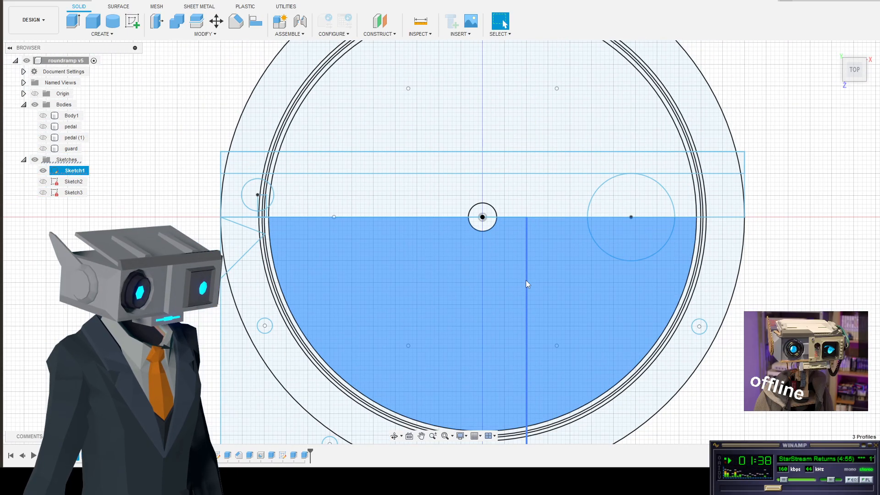
pyautogui.scroll(-3, 526, 282)
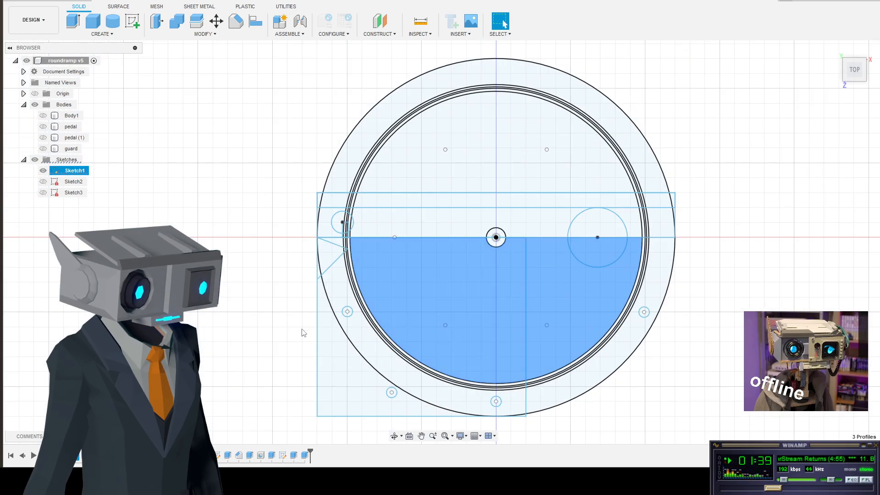
pyautogui.click(337, 280)
pyautogui.click(565, 398)
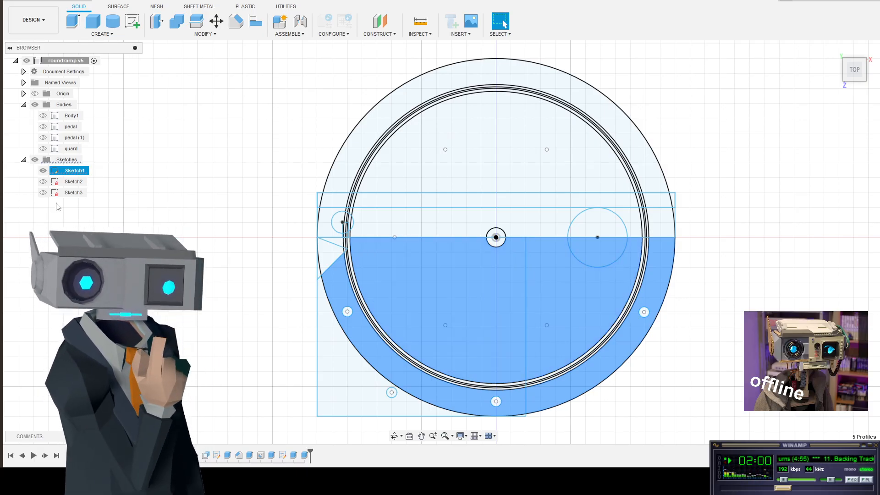
# - Open Sketch1 for editing and draw a 90 mm diameter circle centred on the ring's centre point
pyautogui.rightClick(72, 172)
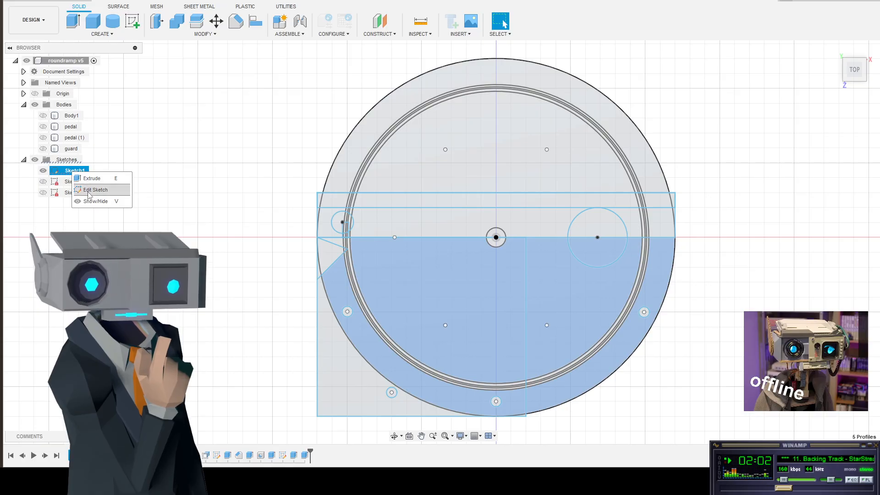
pyautogui.click(95, 189)
pyautogui.scroll(5, 570, 393)
pyautogui.scroll(-3, 568, 390)
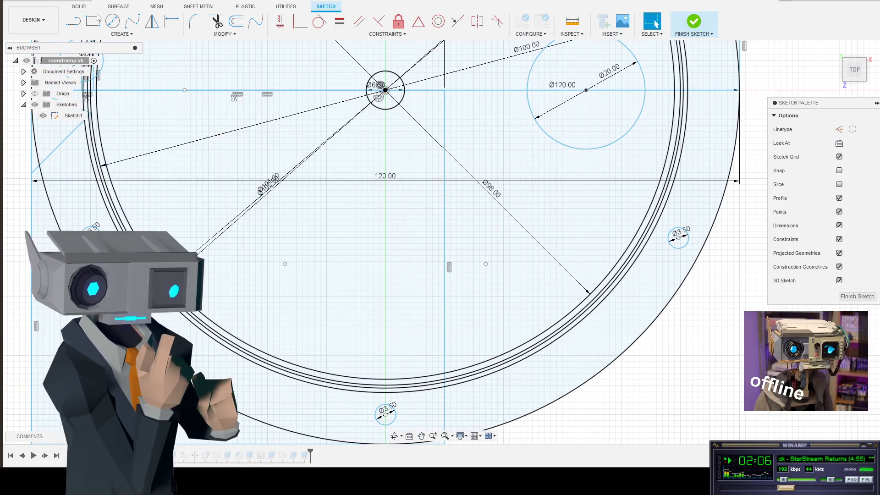
pyautogui.click(121, 34)
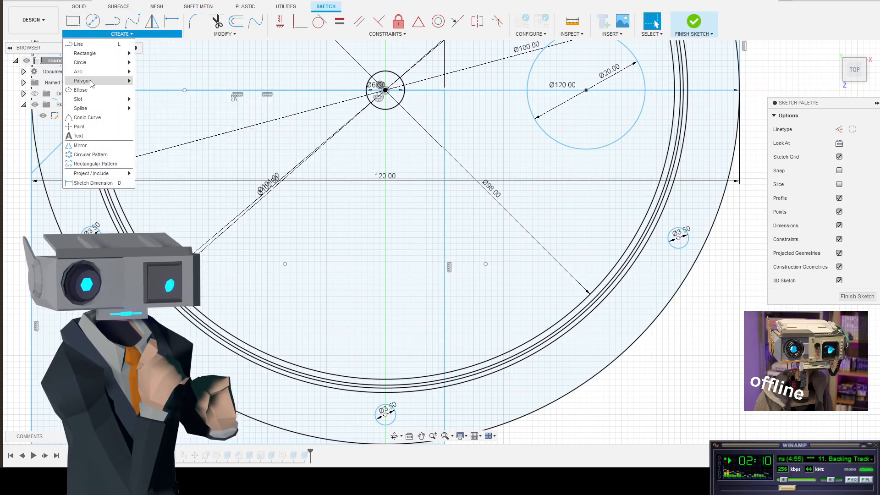
pyautogui.moveTo(93, 74)
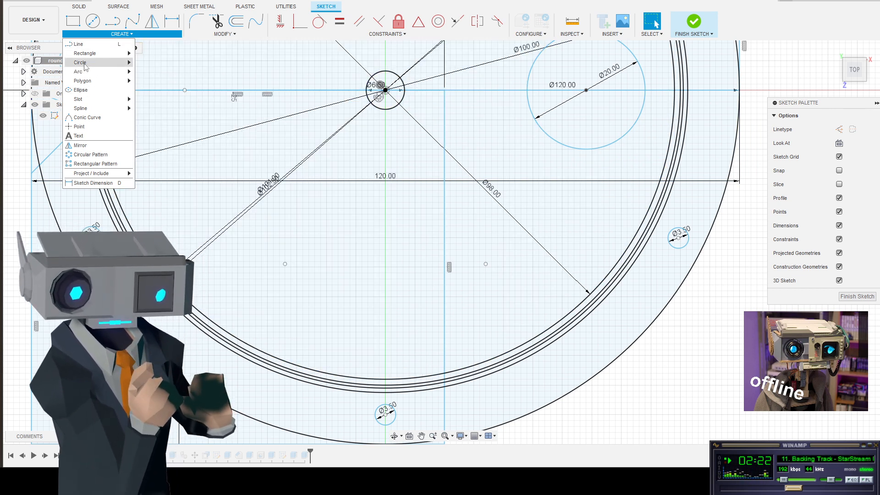
pyautogui.click(165, 63)
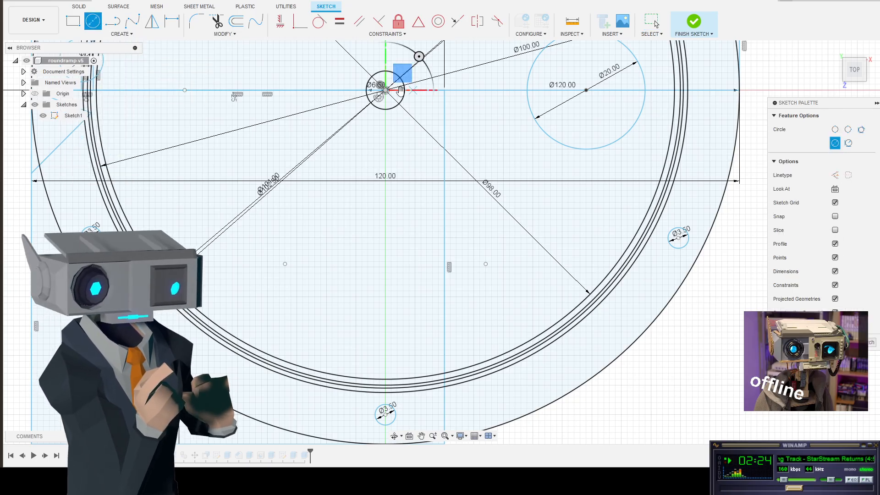
pyautogui.click(385, 90)
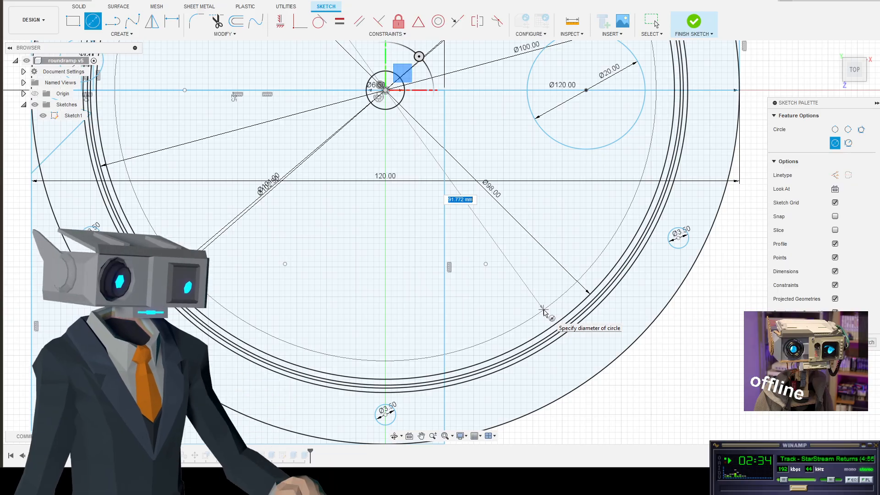
pyautogui.write('0')
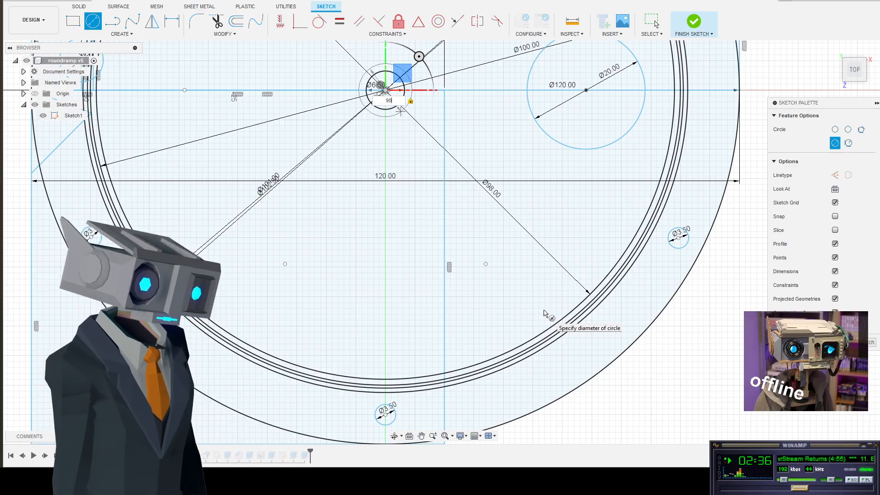
pyautogui.press('Tab')
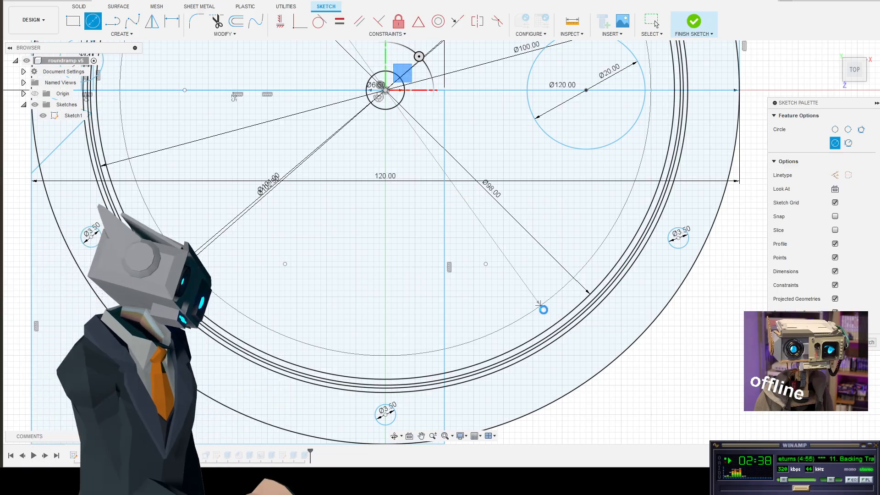
pyautogui.press('Return')
pyautogui.press('Escape')
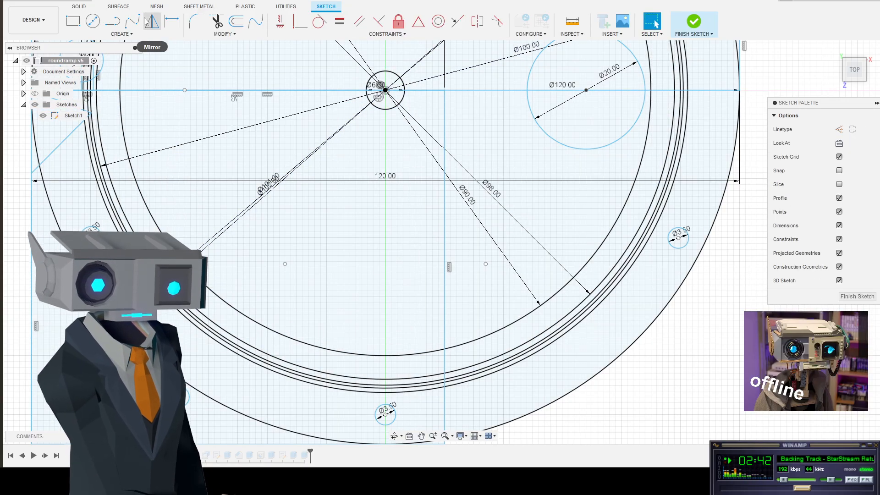
# - Draw a 30 mm diameter circle centred on the ring's centre point in Sketch1
pyautogui.click(116, 35)
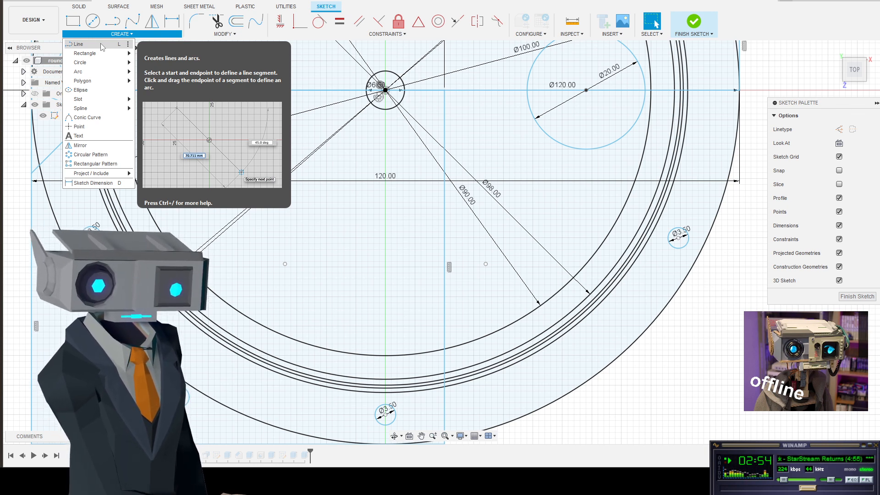
pyautogui.click(98, 24)
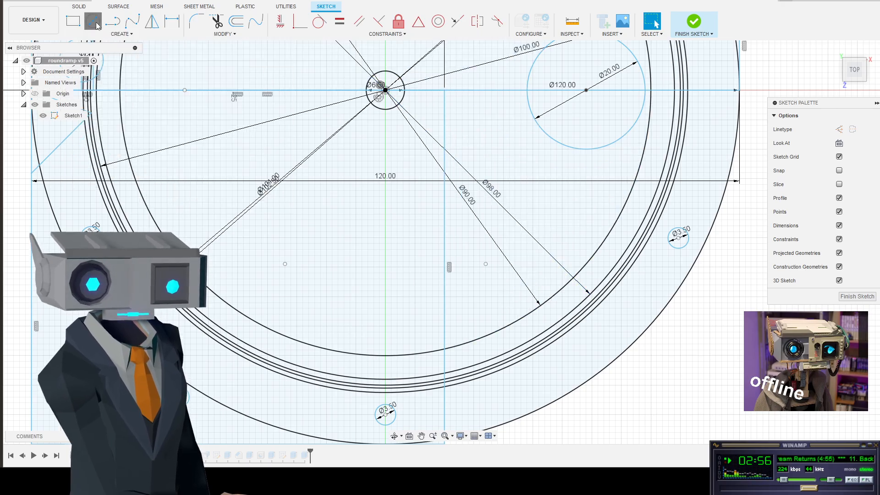
pyautogui.click(386, 91)
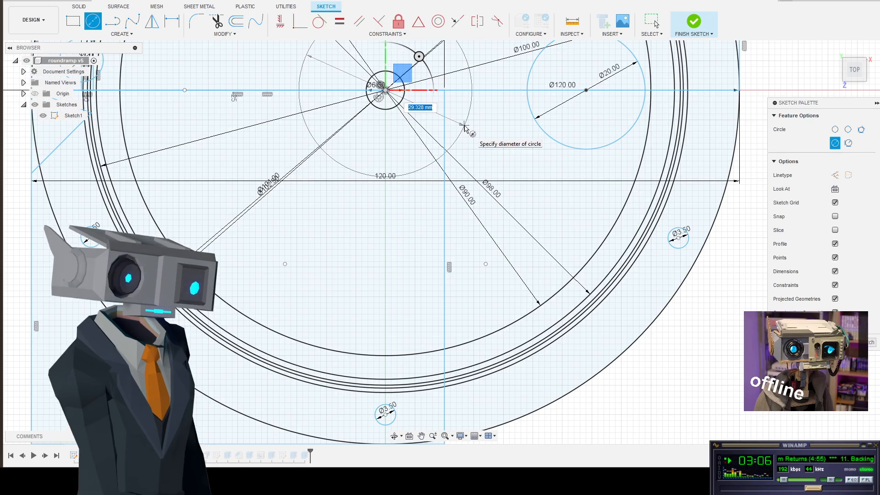
pyautogui.press('Tab')
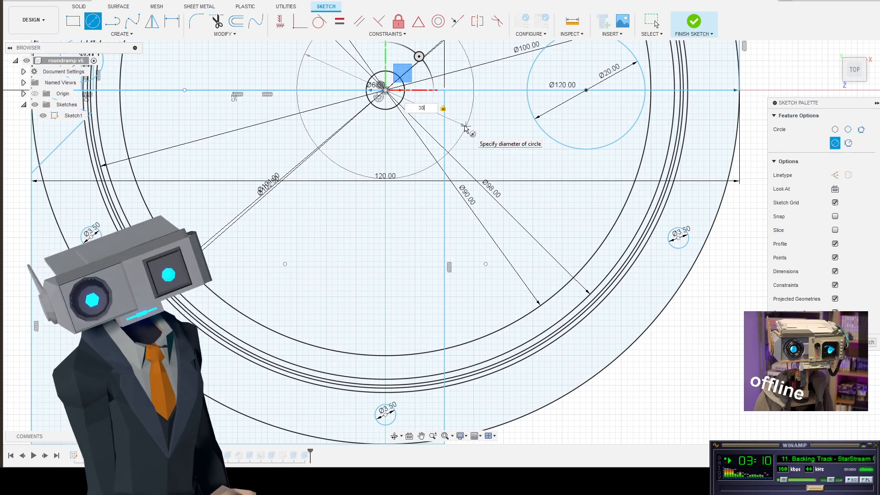
pyautogui.press('BackSpace')
pyautogui.press('BackSpace')
pyautogui.write('25')
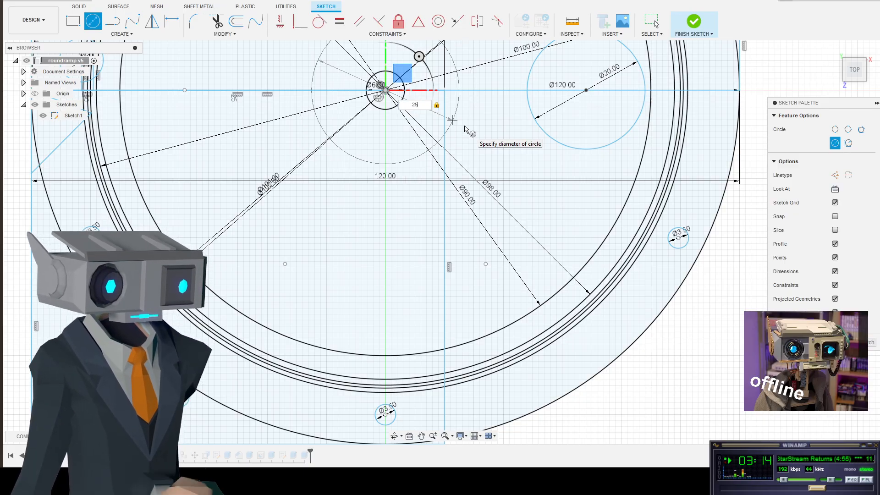
pyautogui.press('BackSpace')
pyautogui.press('BackSpace')
pyautogui.write('30')
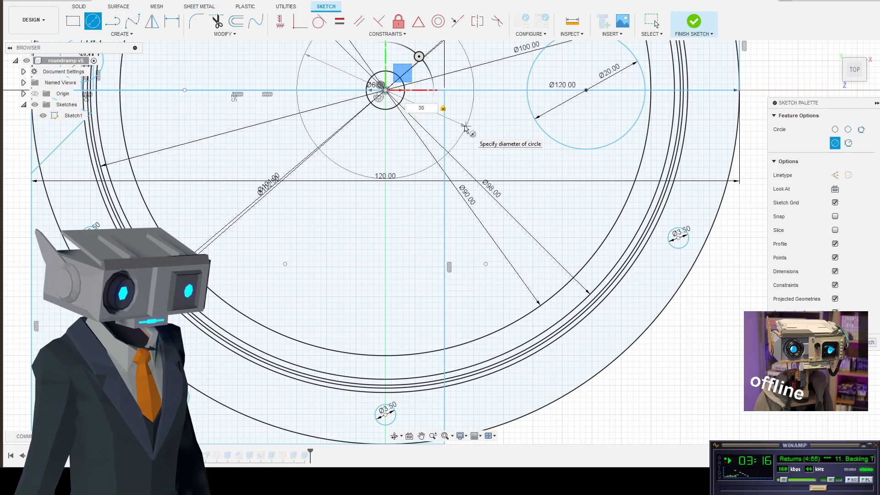
pyautogui.press('Return')
pyautogui.press('Escape')
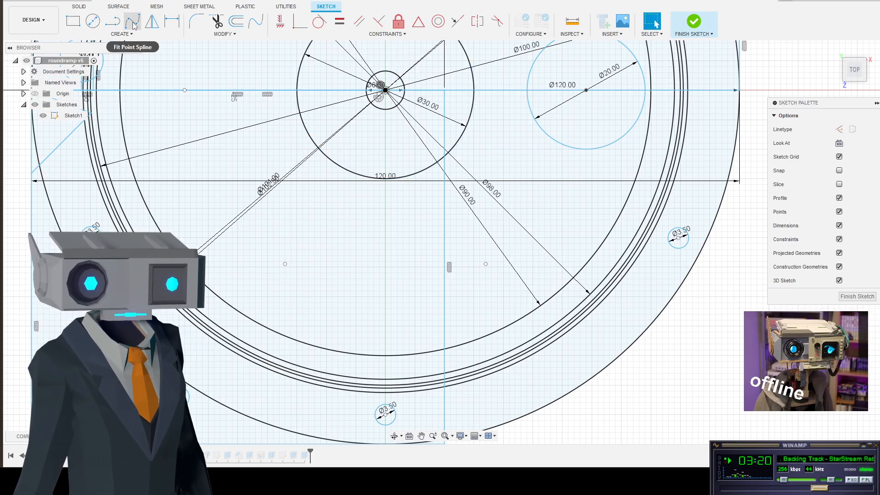
# - Draw a line about 50 mm long from the circles' centre to the inner corner of the angled notch in the ring
pyautogui.click(114, 23)
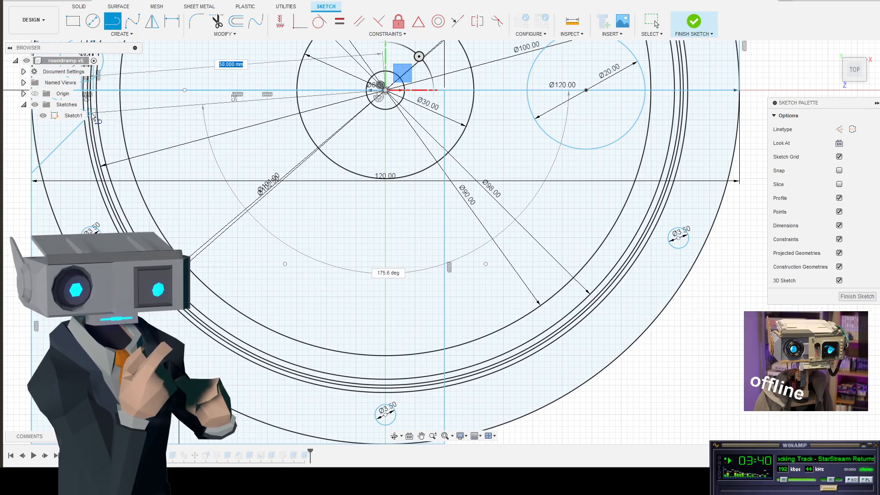
pyautogui.press('Escape')
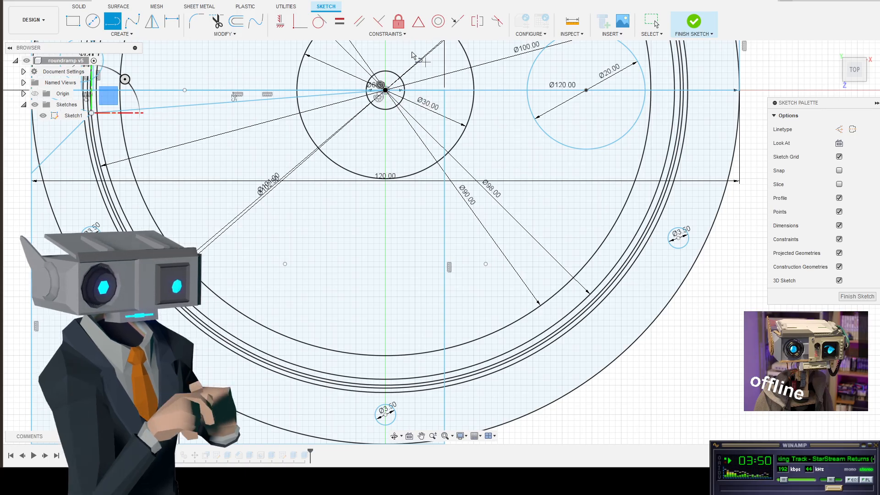
pyautogui.click(117, 22)
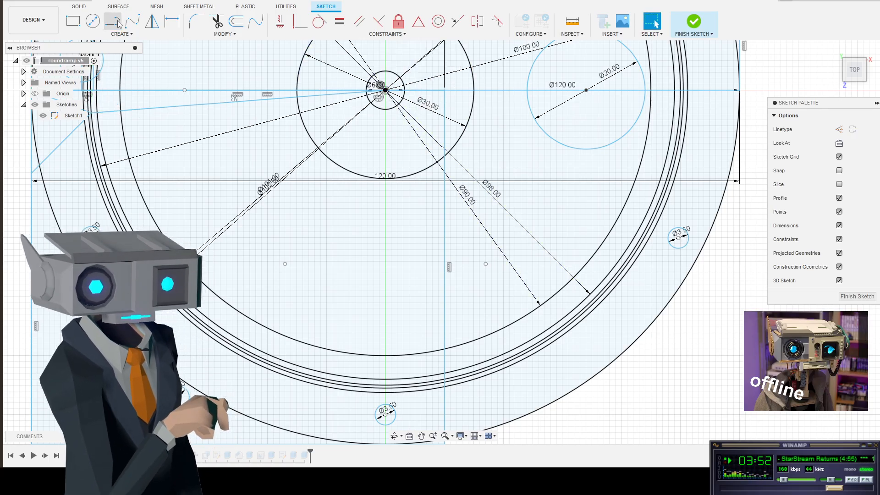
pyautogui.click(117, 22)
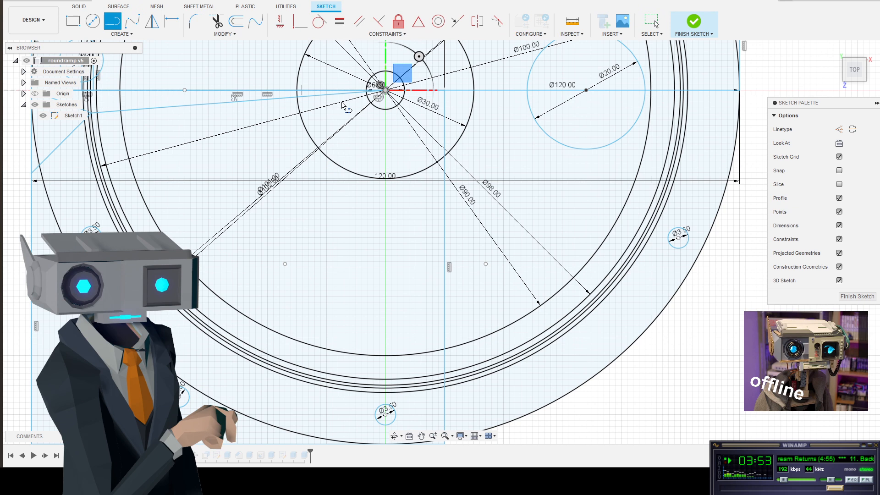
pyautogui.click(386, 91)
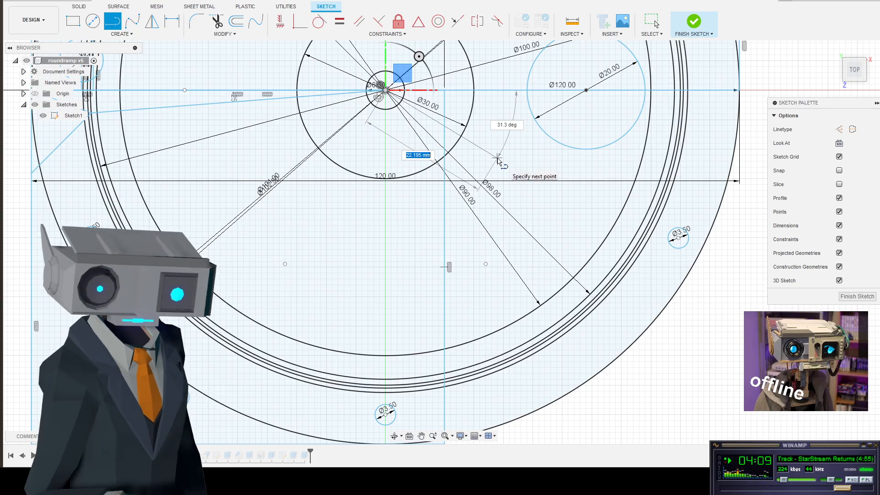
pyautogui.press('Escape')
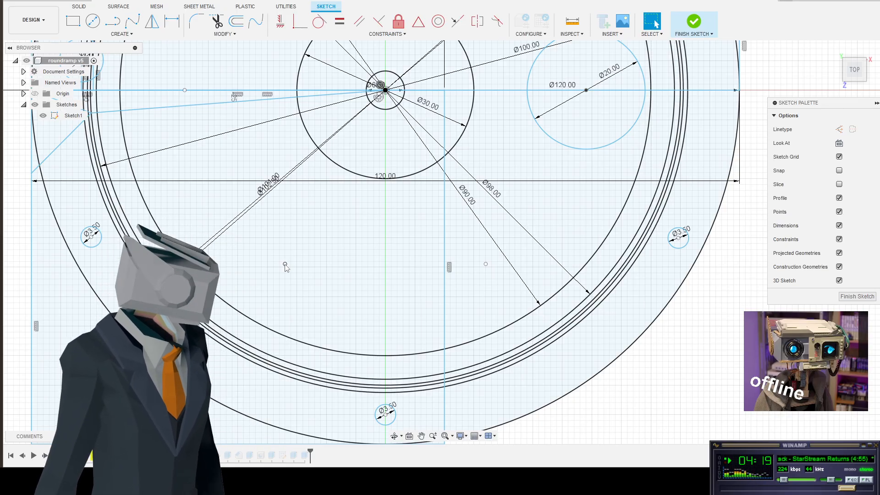
pyautogui.click(269, 256)
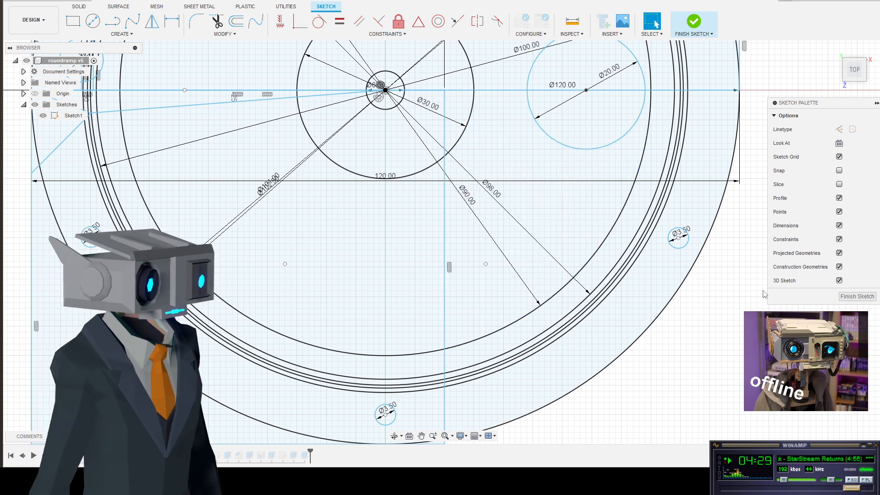
# - Finish editing Sketch1 and select the lower profiles between the 30 mm and 90 mm circles, including the lower half of the 20 mm circle
pyautogui.click(857, 297)
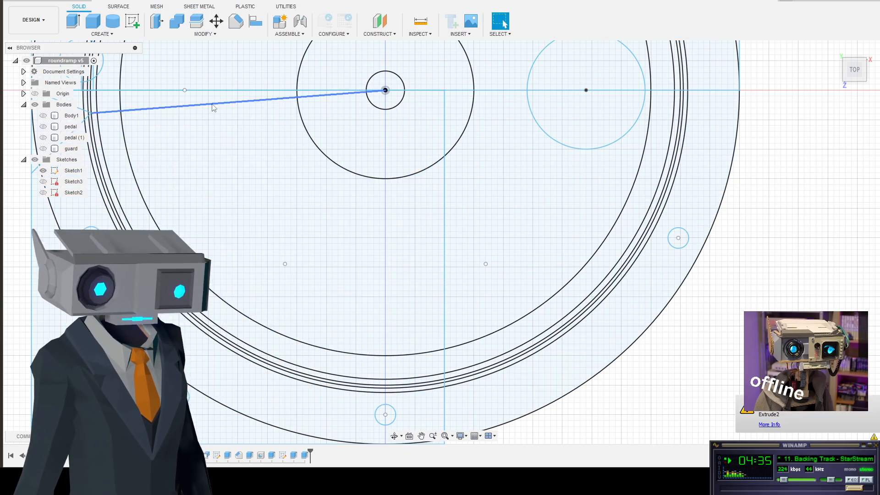
pyautogui.scroll(-1, 197, 146)
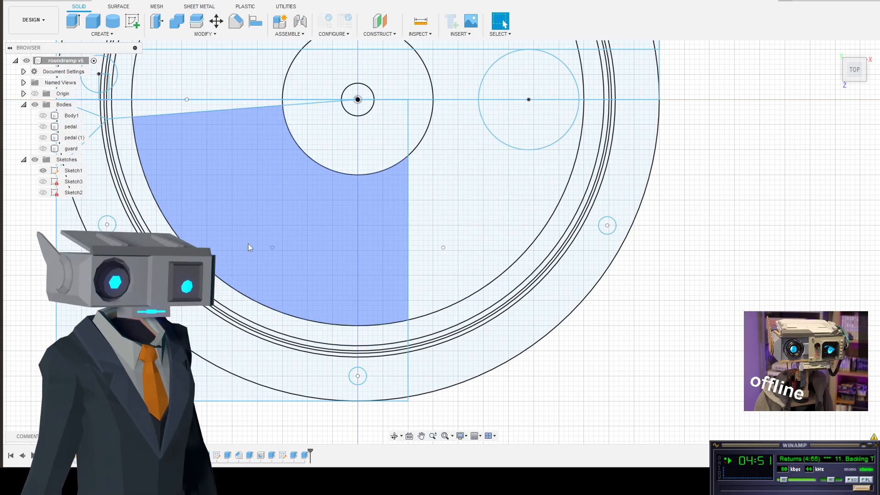
pyautogui.scroll(1, 190, 271)
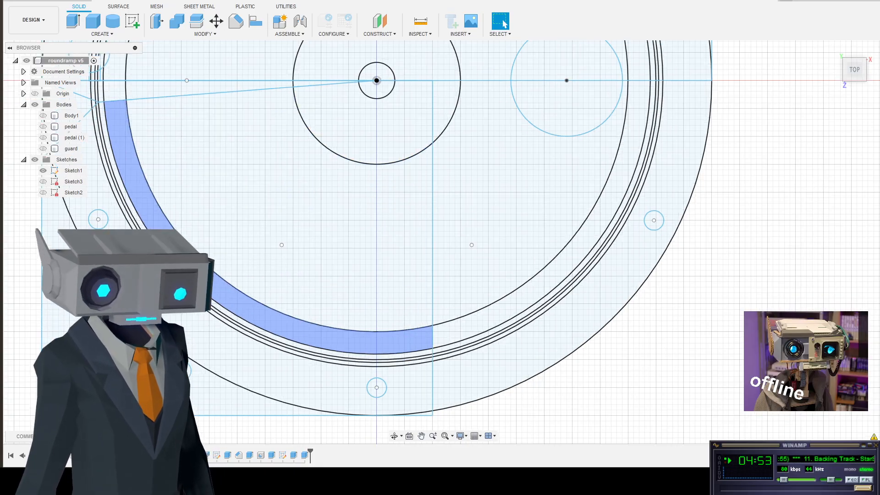
pyautogui.scroll(-3, 207, 277)
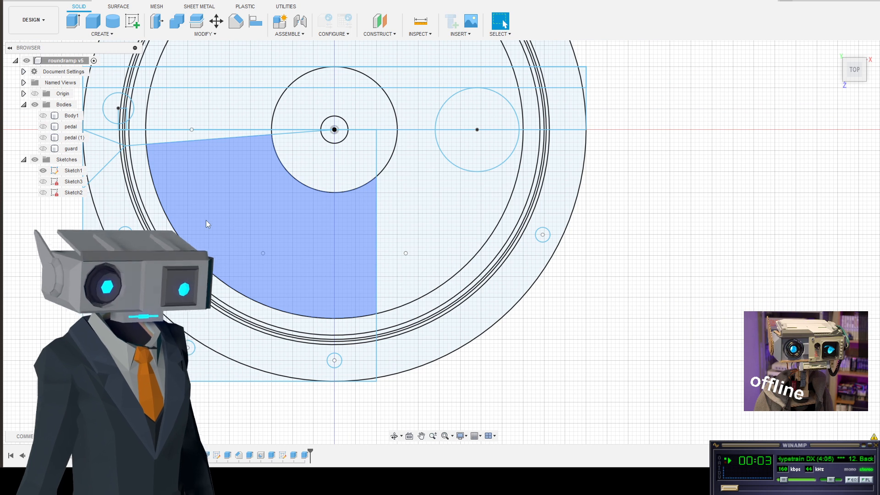
pyautogui.click(208, 220)
pyautogui.keyDown('shift'); pyautogui.click(437, 211); pyautogui.keyUp('shift')
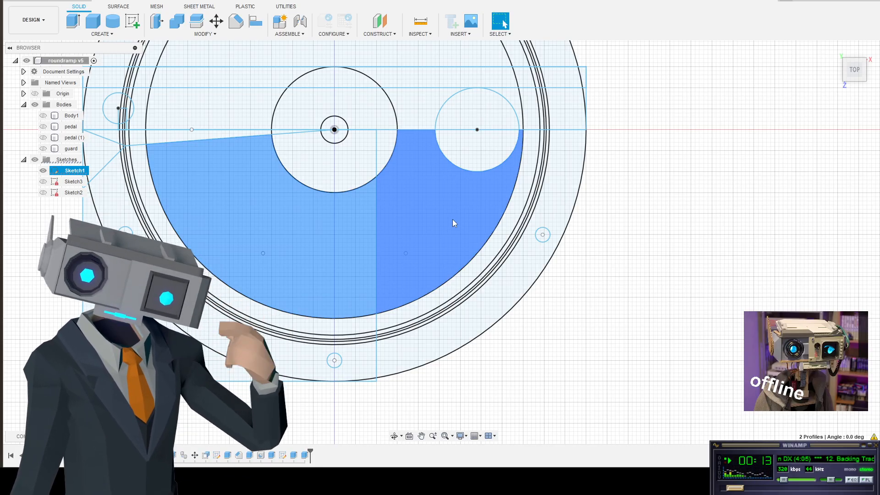
pyautogui.keyDown('shift'); pyautogui.click(477, 157); pyautogui.keyUp('shift')
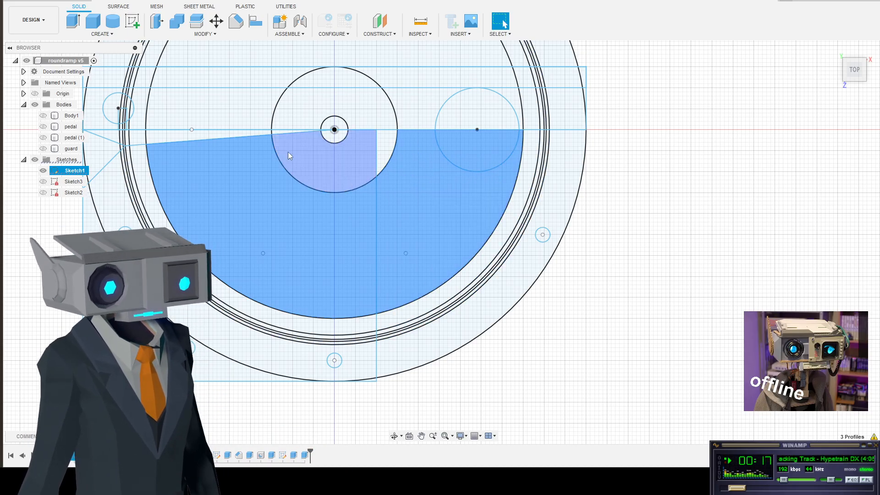
# - Add all profiles inside the 30 mm circle to the selection, leaving out the small centre hole
pyautogui.keyDown('shift'); pyautogui.click(340, 158); pyautogui.keyUp('shift')
pyautogui.keyDown('shift'); pyautogui.click(385, 144); pyautogui.keyUp('shift')
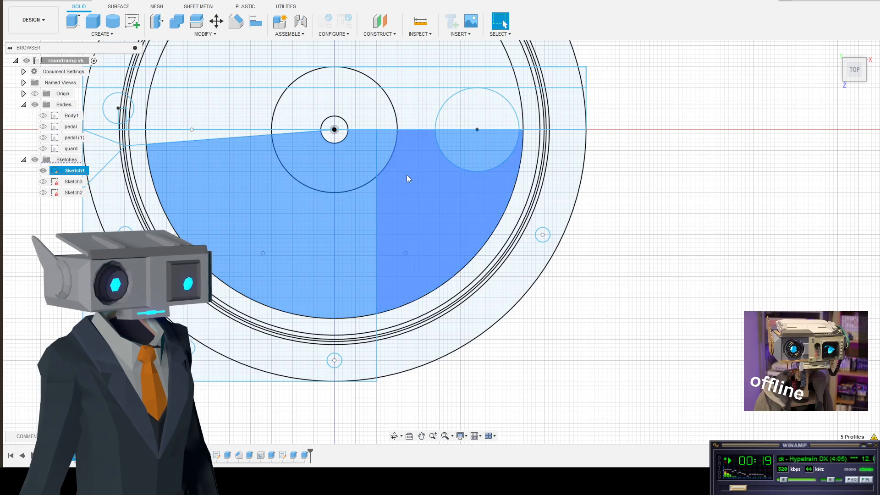
pyautogui.keyDown('shift'); pyautogui.click(370, 111); pyautogui.keyUp('shift')
pyautogui.keyDown('shift'); pyautogui.click(347, 83); pyautogui.keyUp('shift')
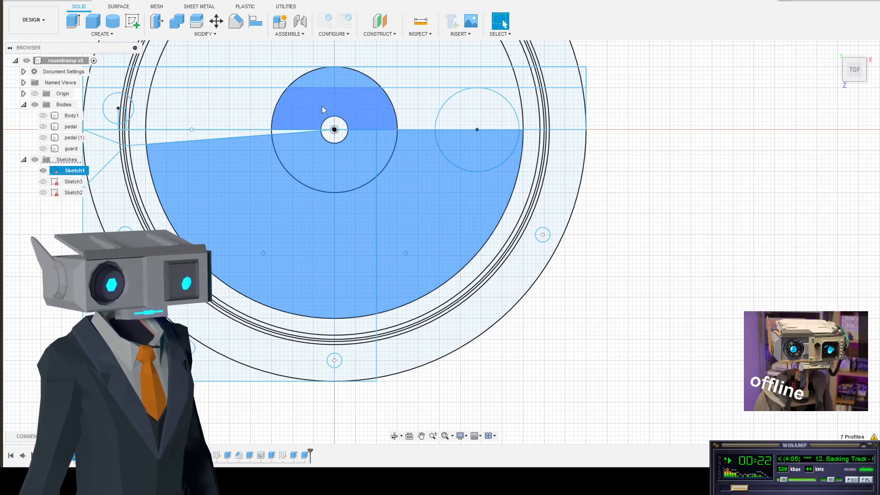
pyautogui.scroll(5, 274, 131)
pyautogui.keyDown('shift'); pyautogui.click(274, 133); pyautogui.keyUp('shift')
pyautogui.scroll(-3, 504, 257)
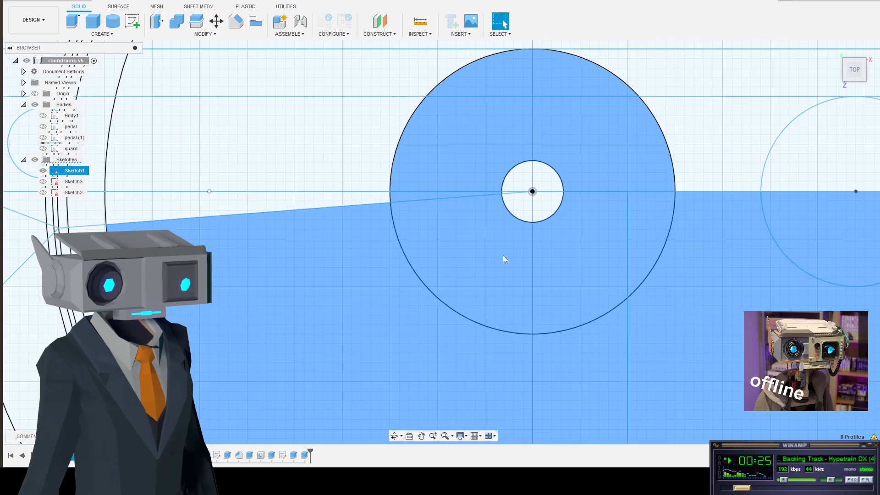
pyautogui.scroll(-3, 503, 259)
pyautogui.scroll(4, 626, 214)
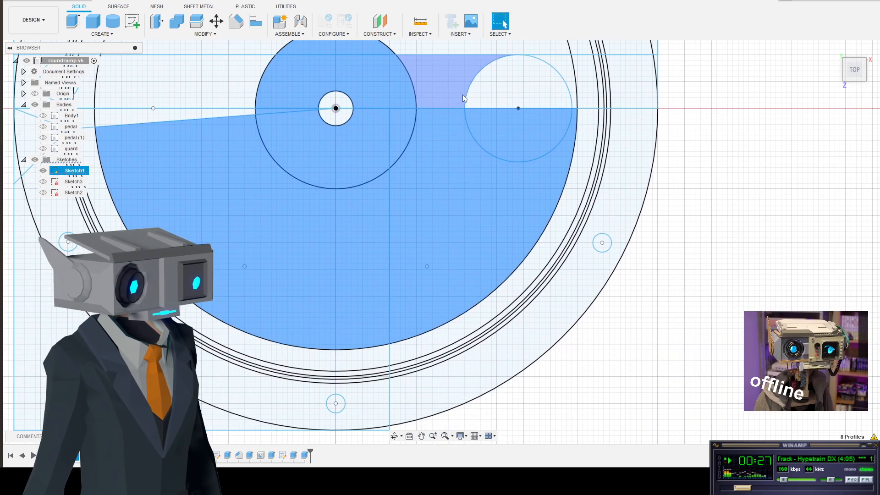
# - Add the lower ring profiles on the side opposite the notch to the selection, from the 90 mm circle out to the 120 mm circle
pyautogui.keyDown('shift'); pyautogui.click(463, 99); pyautogui.keyUp('shift')
pyautogui.scroll(5, 504, 128)
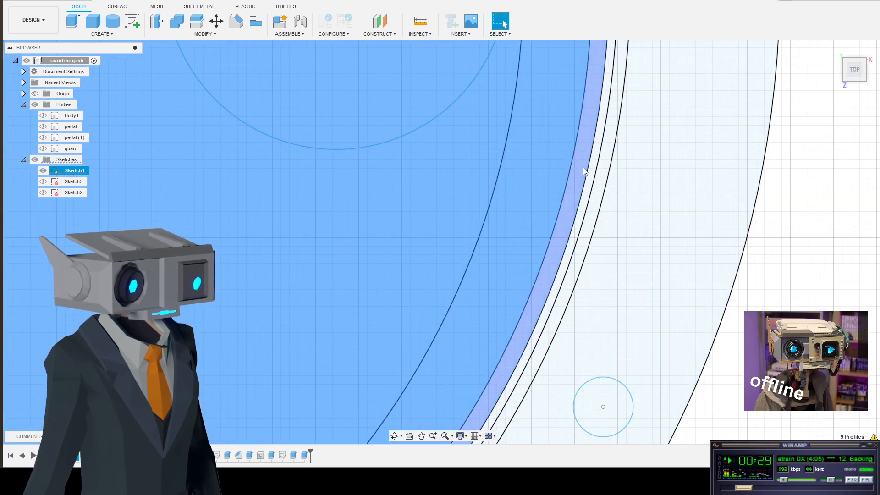
pyautogui.keyDown('shift'); pyautogui.click(583, 167); pyautogui.keyUp('shift')
pyautogui.keyDown('shift'); pyautogui.click(594, 170); pyautogui.keyUp('shift')
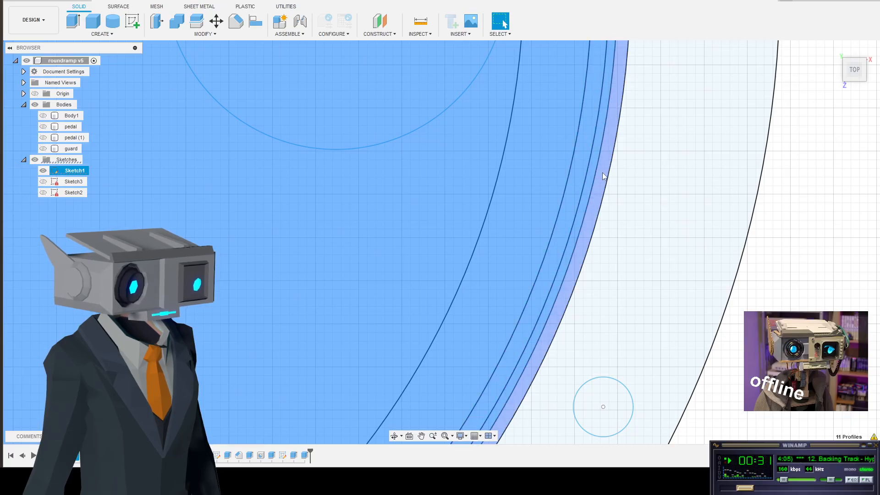
pyautogui.keyDown('shift'); pyautogui.click(602, 173); pyautogui.keyUp('shift')
pyautogui.keyDown('shift'); pyautogui.click(656, 186); pyautogui.keyUp('shift')
pyautogui.scroll(-1, 505, 353)
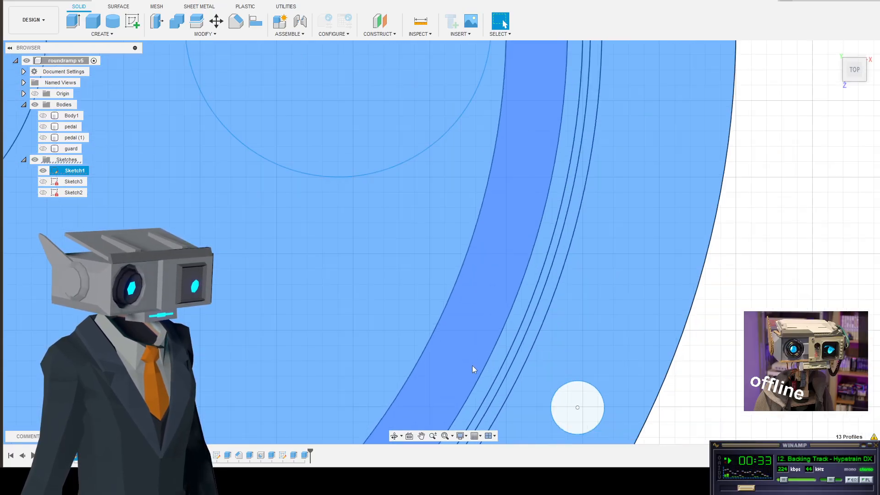
# - Add the lower ring profiles on the angled-notch side to the selection, from the 90 mm circle to the outer edge, leaving out the screw holes
pyautogui.scroll(-5, 473, 369)
pyautogui.moveTo(316, 221); pyautogui.dragTo(819, 74, button='middle')
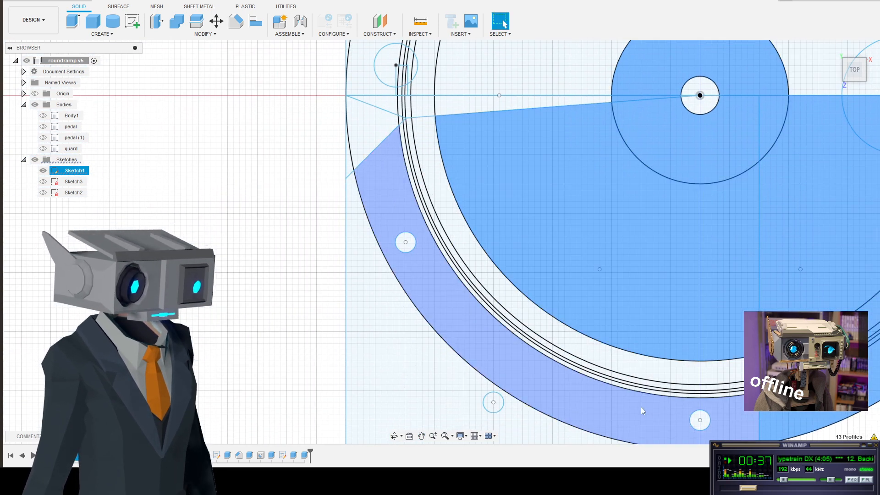
pyautogui.keyDown('shift'); pyautogui.click(648, 373); pyautogui.keyUp('shift')
pyautogui.scroll(5, 619, 380)
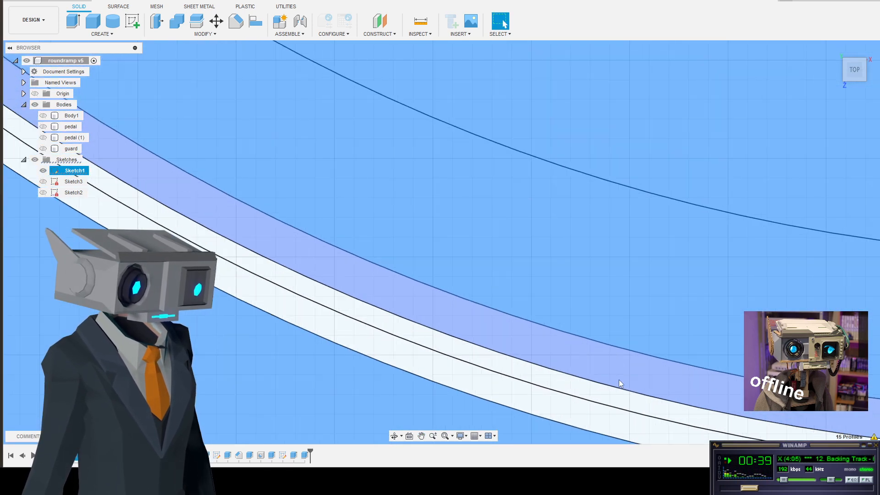
pyautogui.keyDown('shift'); pyautogui.click(619, 372); pyautogui.keyUp('shift')
pyautogui.scroll(-3, 619, 385)
pyautogui.keyDown('shift'); pyautogui.click(619, 400); pyautogui.keyUp('shift')
pyautogui.keyDown('shift'); pyautogui.click(612, 424); pyautogui.keyUp('shift')
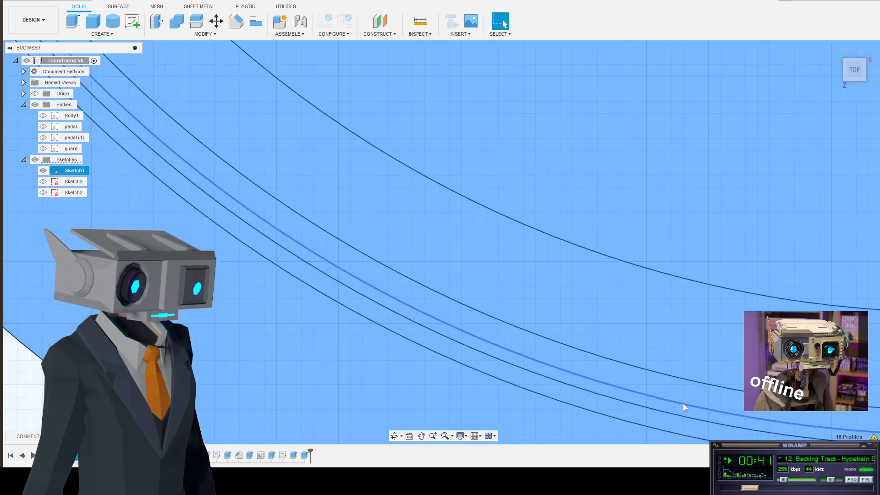
pyautogui.scroll(-8, 683, 404)
pyautogui.moveTo(461, 290); pyautogui.dragTo(135, 251, button='middle')
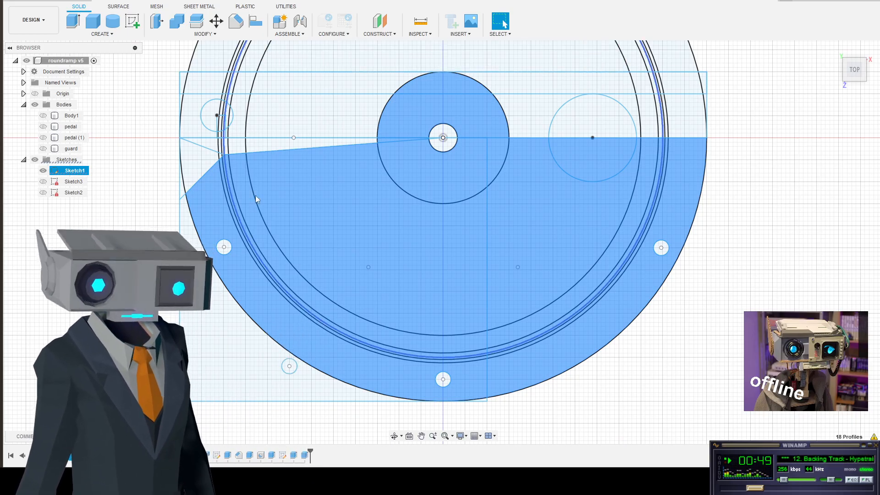
# - Show the guard body and check from several angles which side of it the selected profiles lie on
pyautogui.click(864, 83)
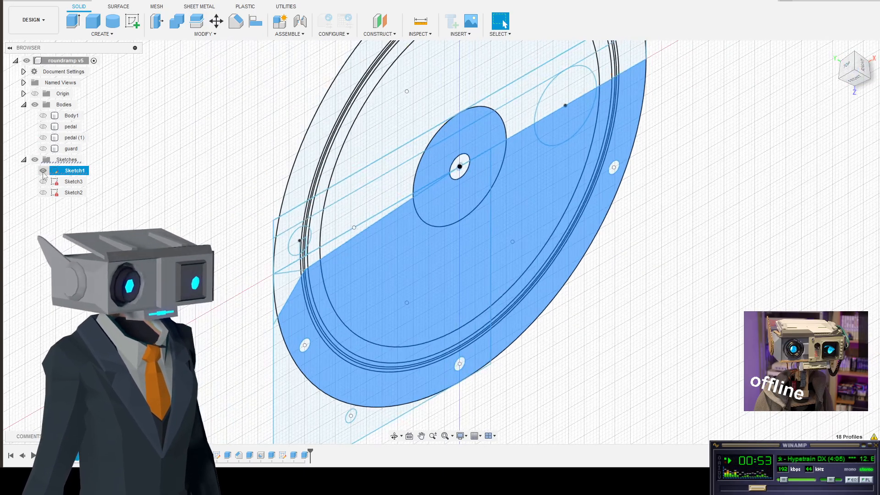
pyautogui.click(43, 149)
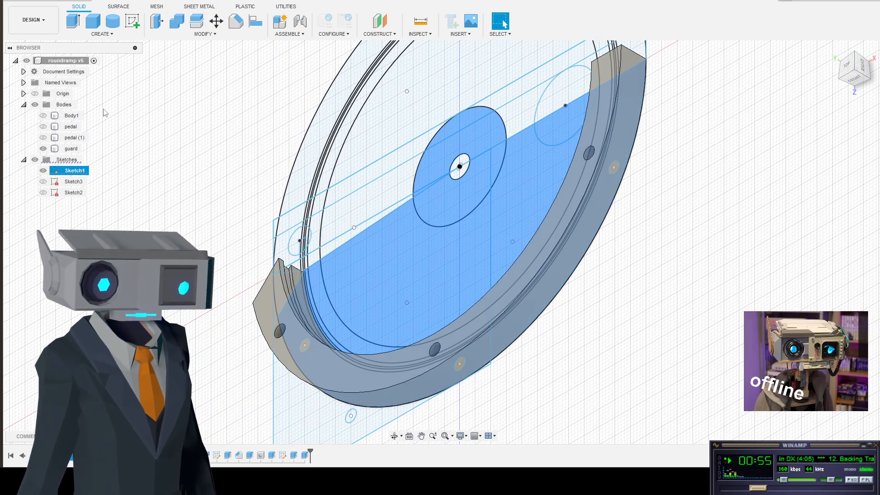
pyautogui.click(871, 84)
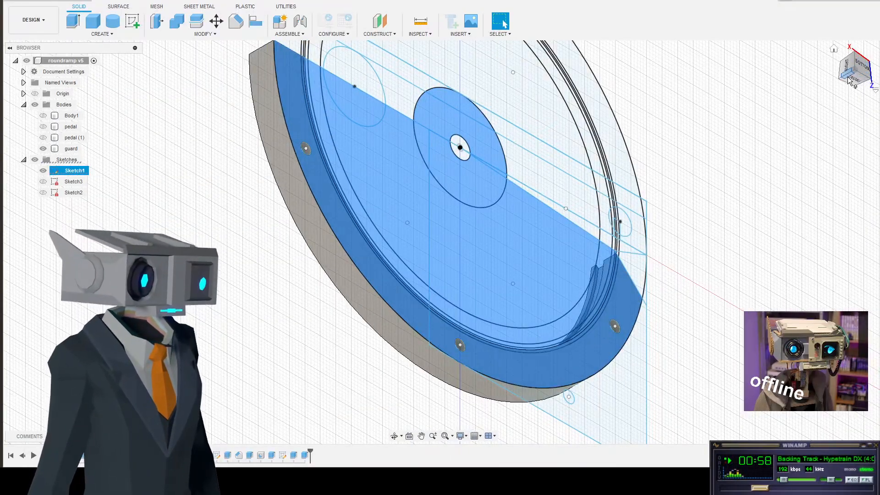
pyautogui.click(848, 78)
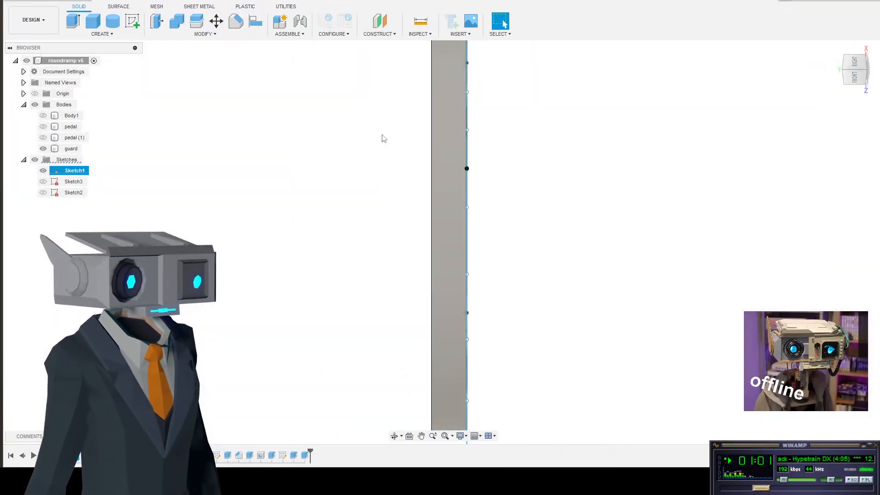
pyautogui.click(846, 75)
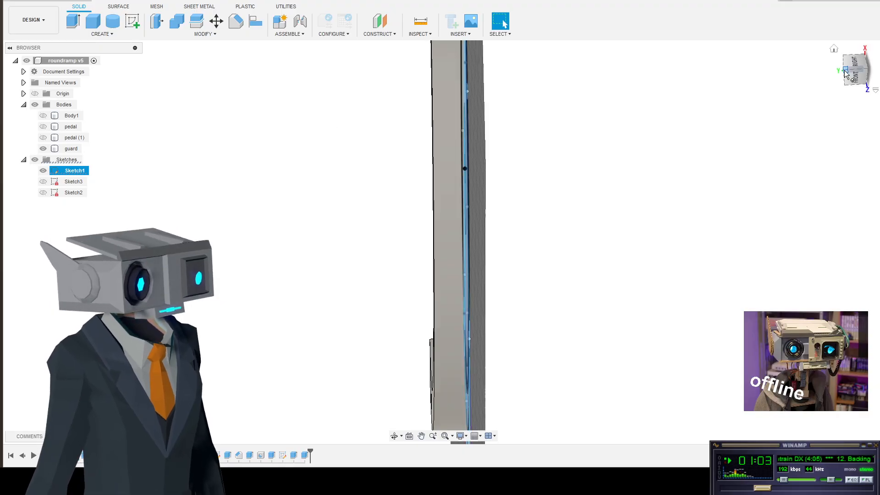
pyautogui.click(835, 50)
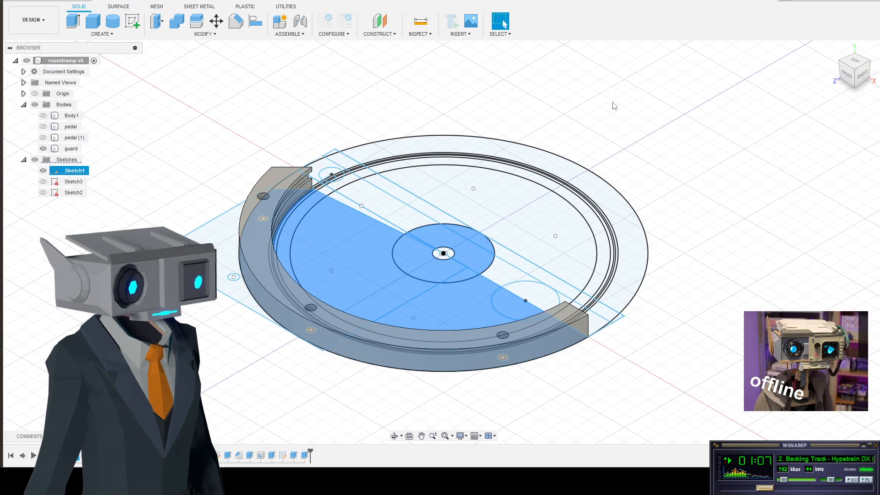
# - Extrude the 18 selected profiles by -4 mm from the profile plane, using the Join operation to add them to the guard body
pyautogui.click(73, 23)
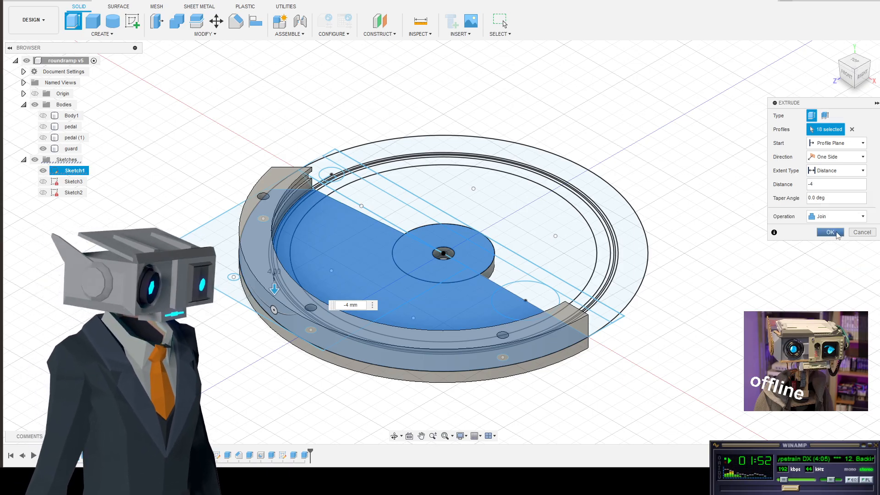
pyautogui.click(855, 88)
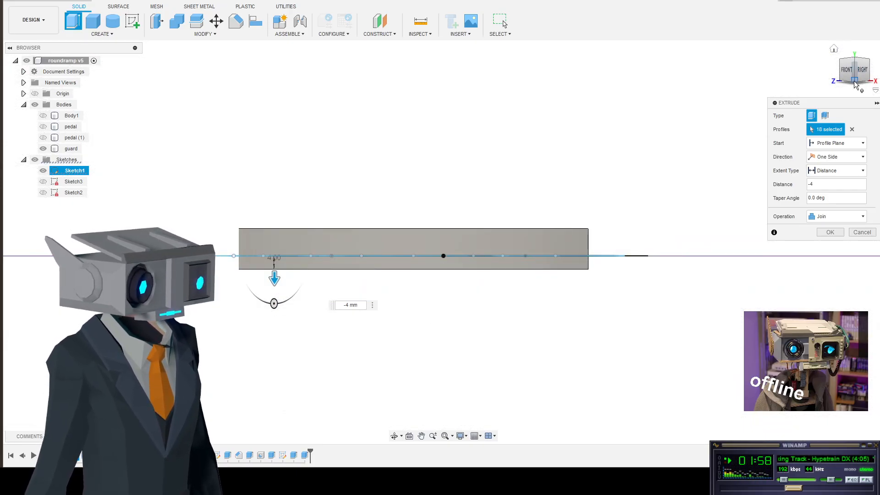
pyautogui.click(855, 85)
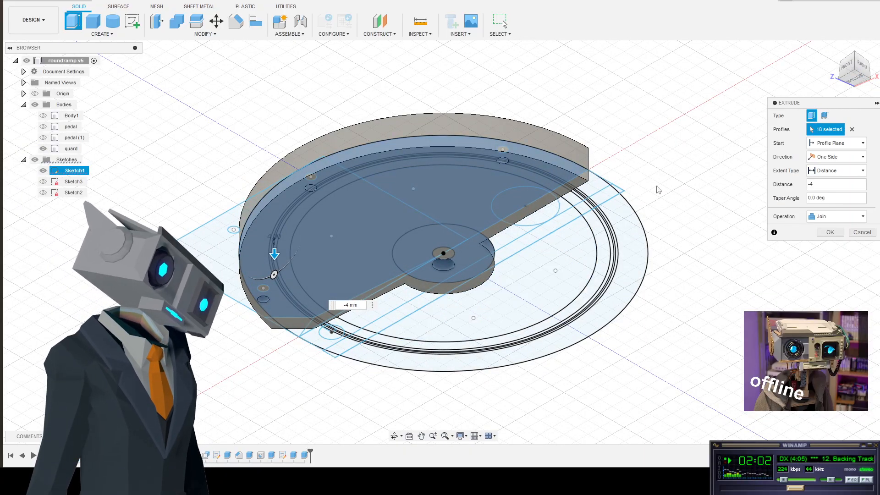
pyautogui.click(856, 62)
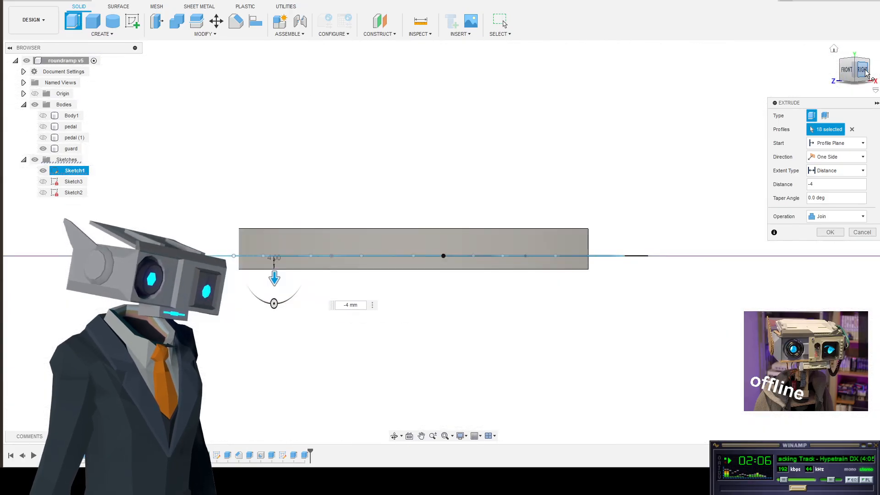
pyautogui.click(869, 62)
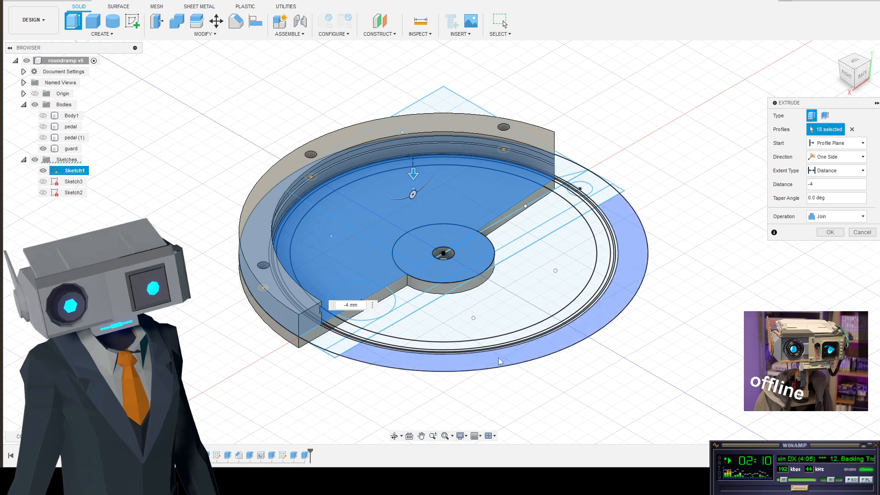
pyautogui.click(855, 90)
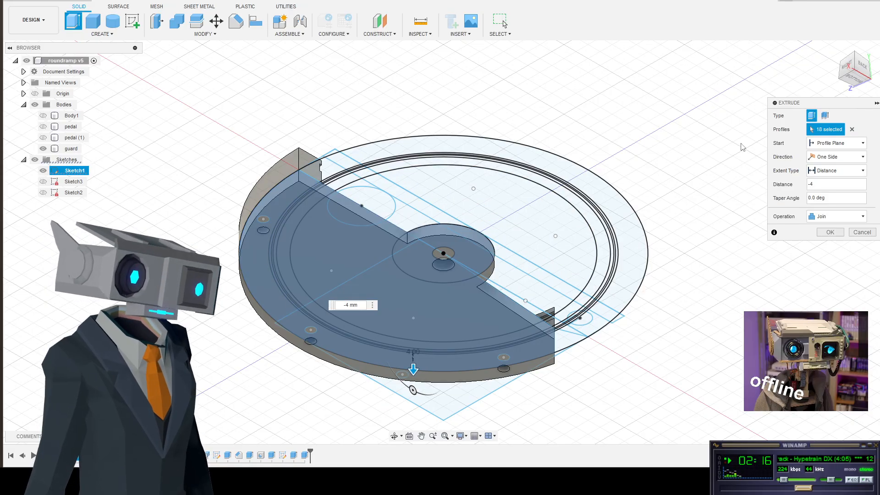
pyautogui.click(855, 55)
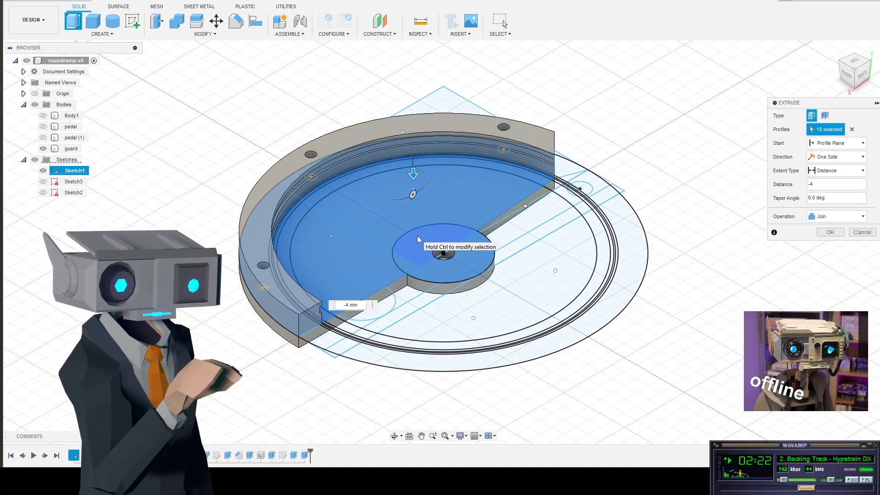
pyautogui.click(830, 233)
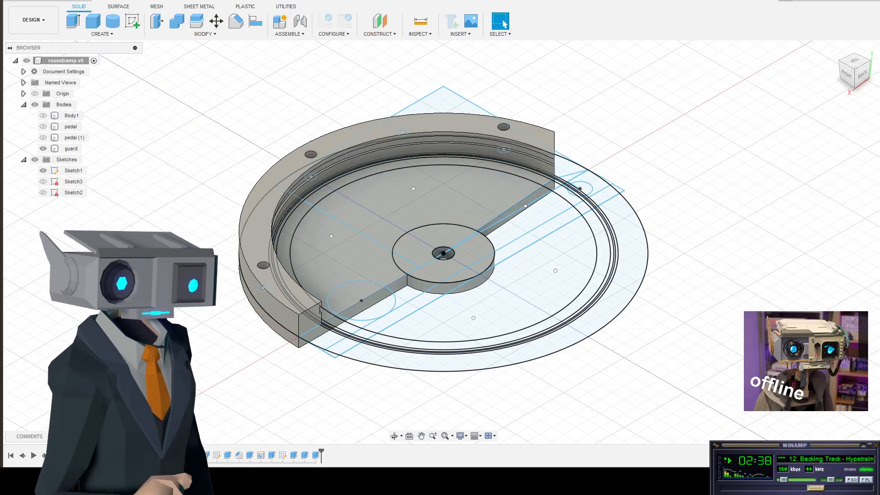
pyautogui.click(833, 49)
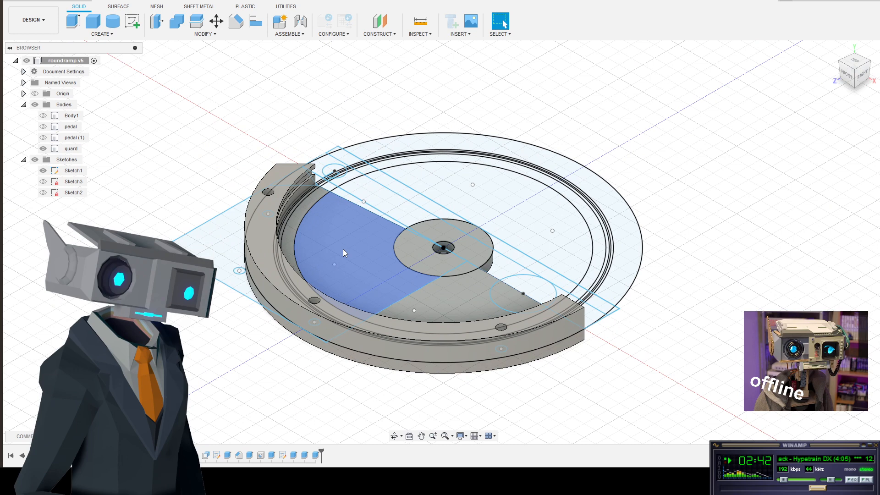
pyautogui.click(854, 60)
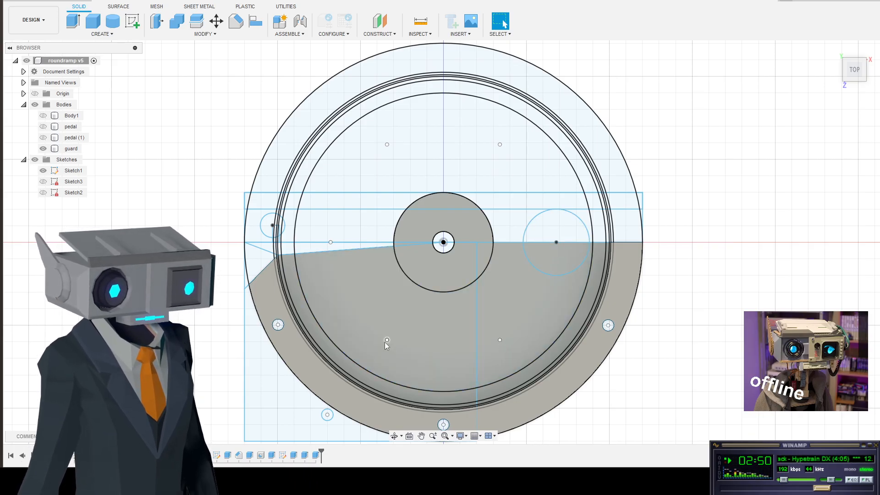
pyautogui.click(98, 37)
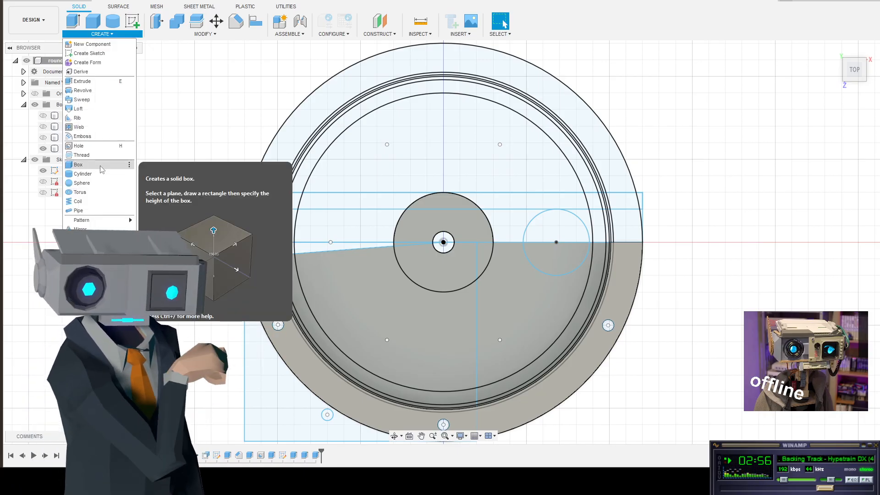
pyautogui.click(94, 146)
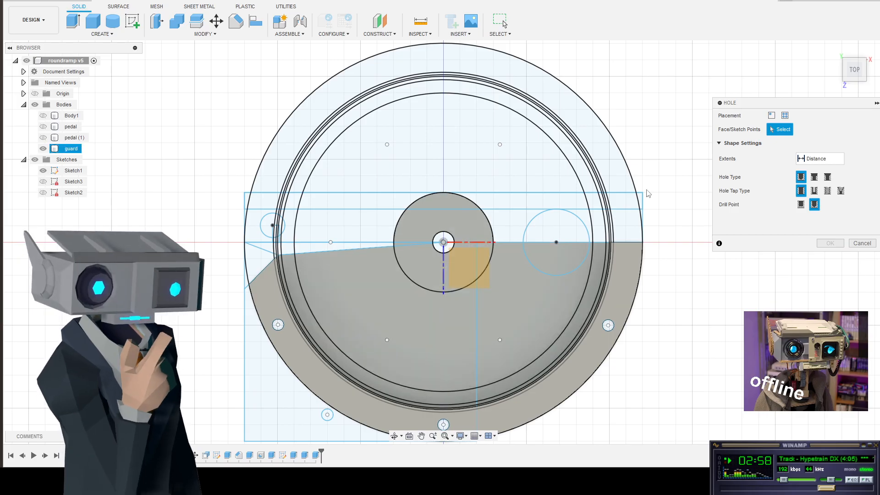
pyautogui.click(786, 116)
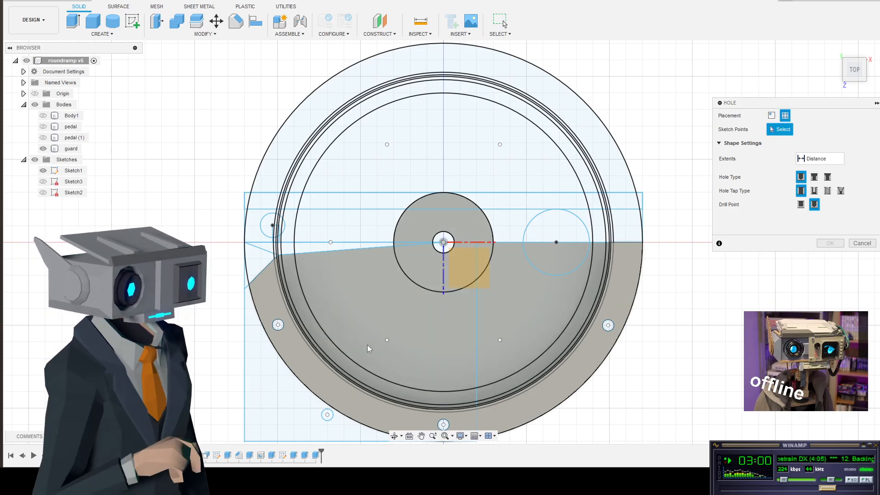
pyautogui.click(387, 341)
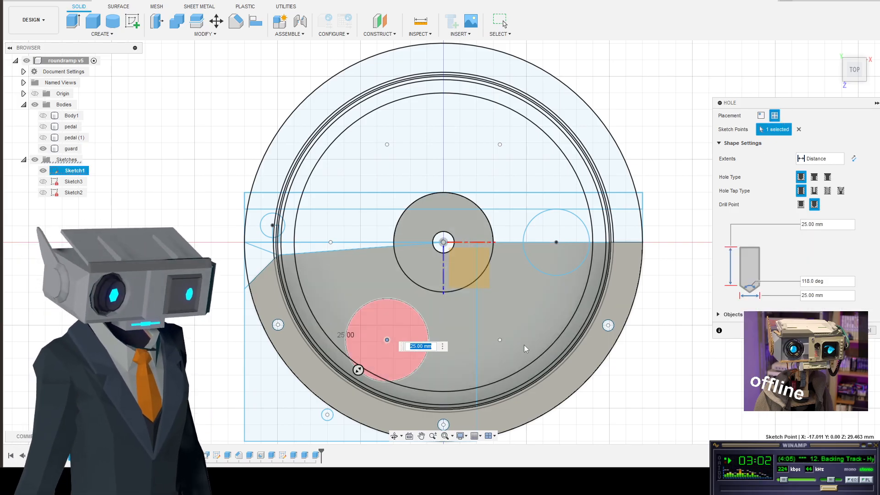
pyautogui.click(500, 341)
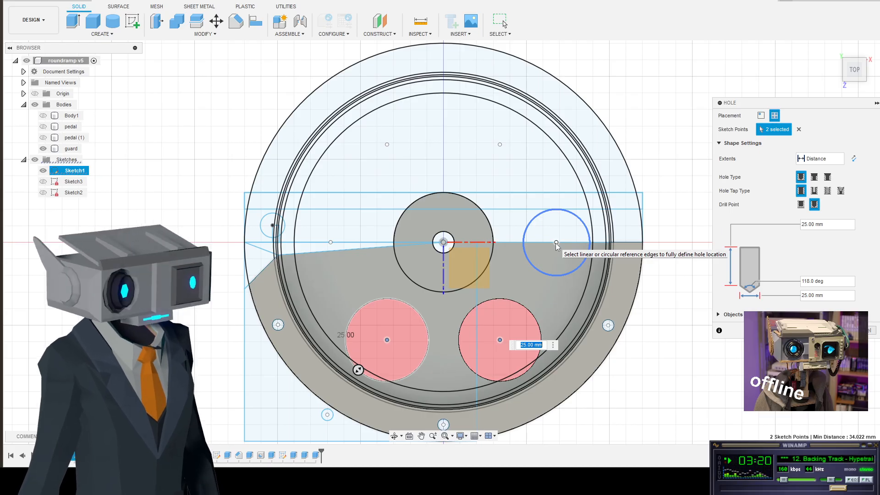
pyautogui.click(330, 242)
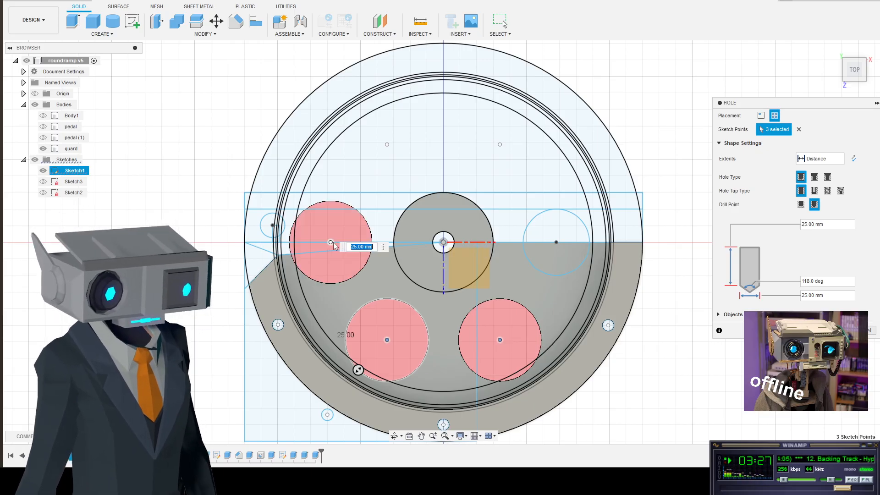
pyautogui.click(556, 243)
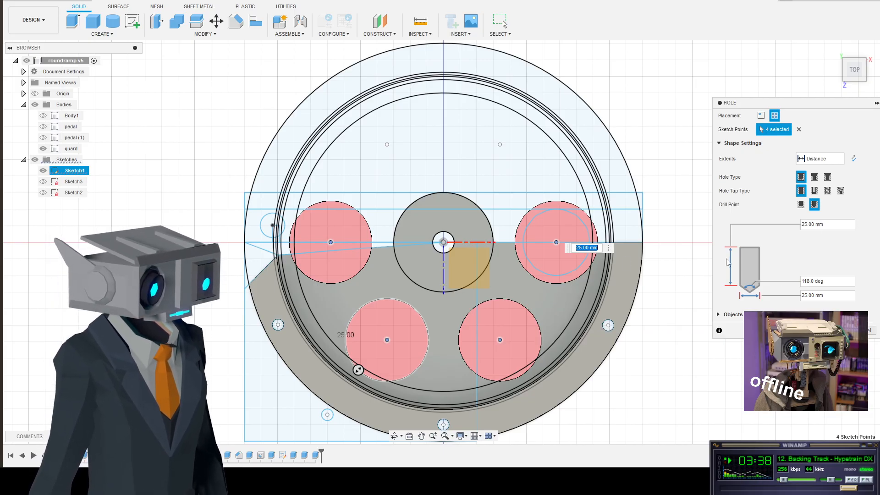
pyautogui.click(801, 204)
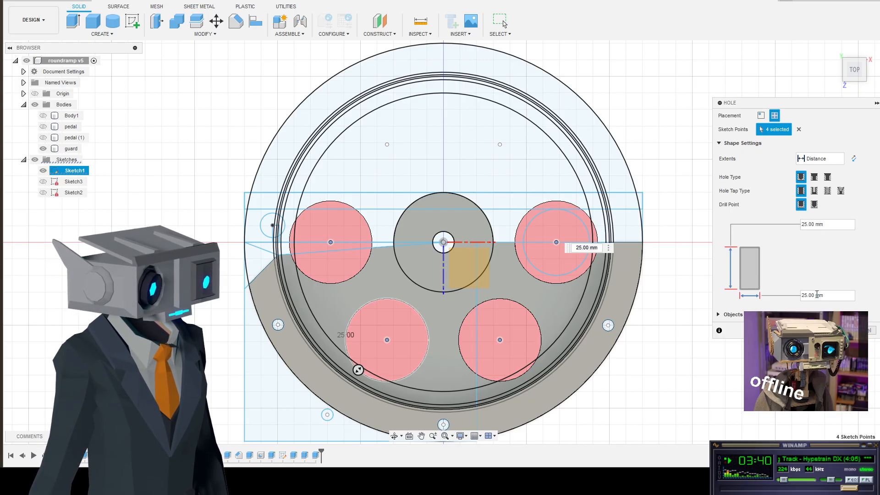
pyautogui.click(824, 296)
pyautogui.write('20')
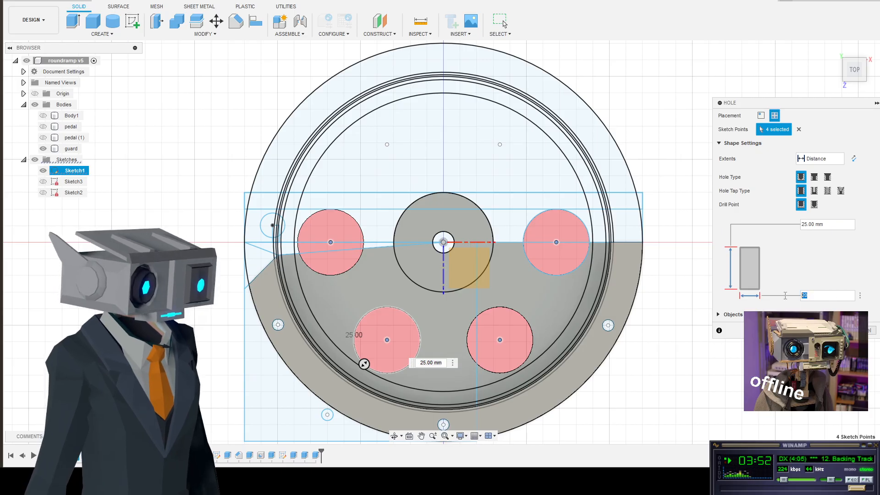
pyautogui.click(870, 331)
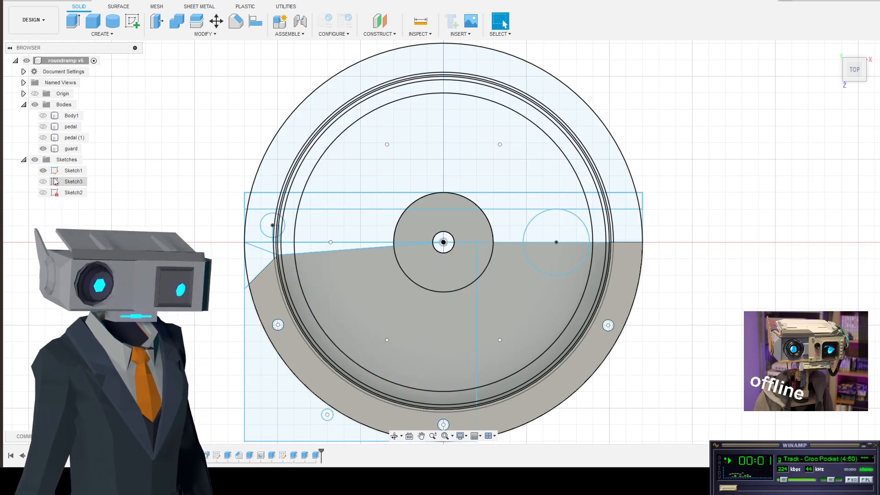
# - Open Sketch1 for editing
pyautogui.click(72, 171)
pyautogui.rightClick(71, 174)
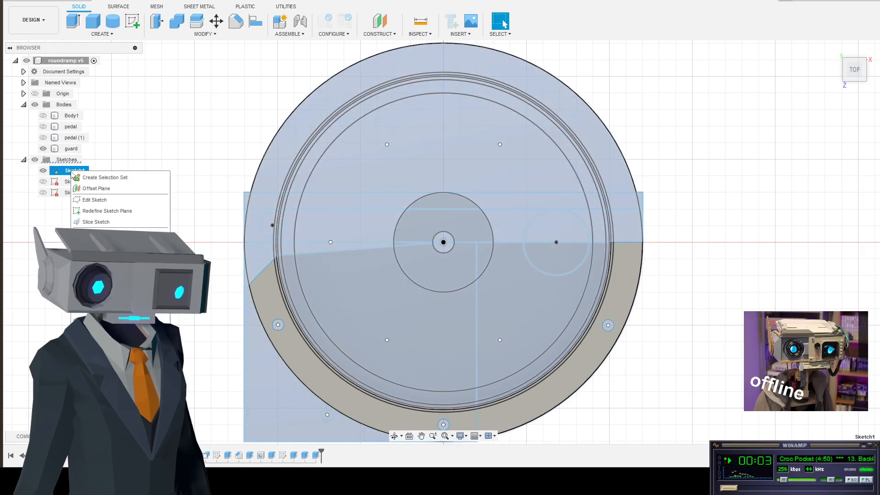
pyautogui.click(94, 202)
pyautogui.scroll(5, 359, 332)
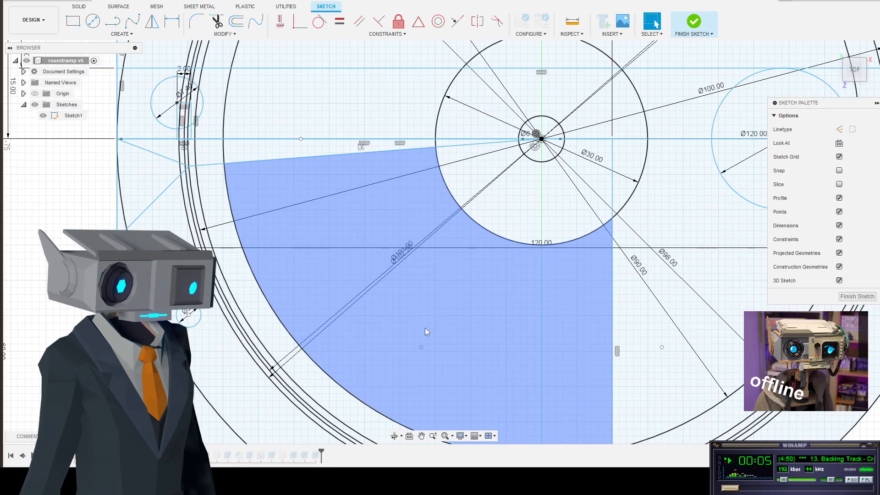
pyautogui.click(112, 21)
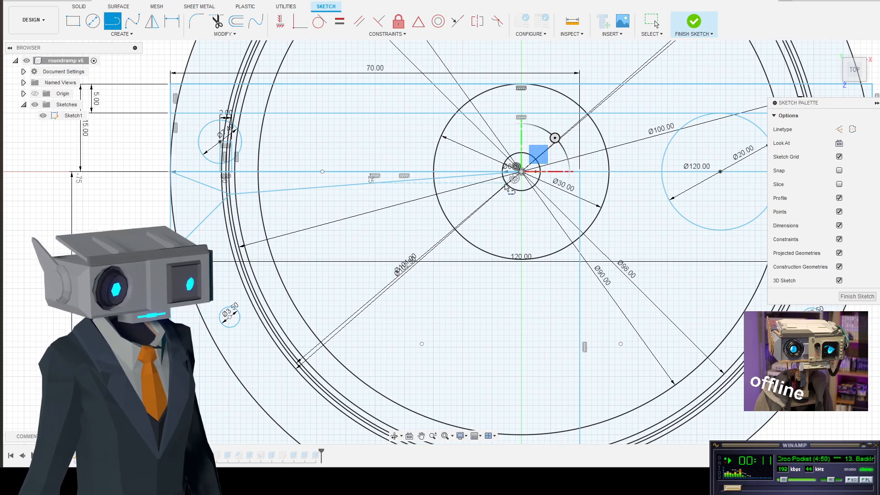
pyautogui.click(112, 33)
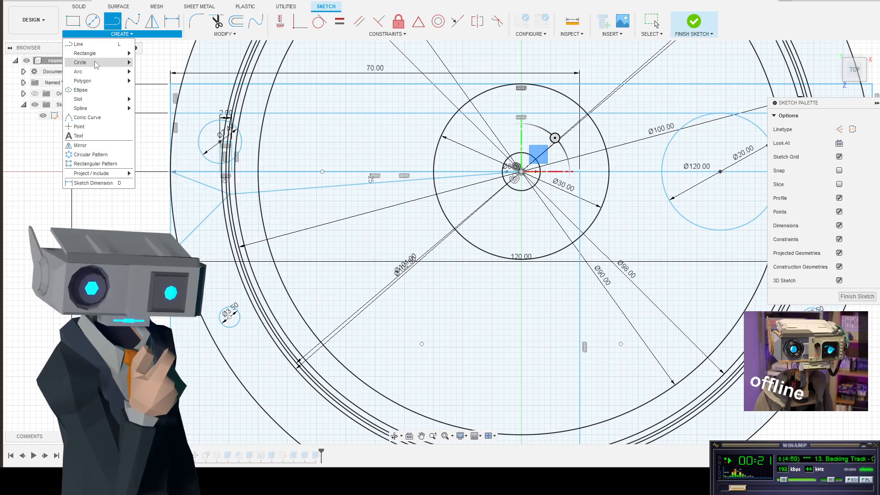
pyautogui.moveTo(99, 53)
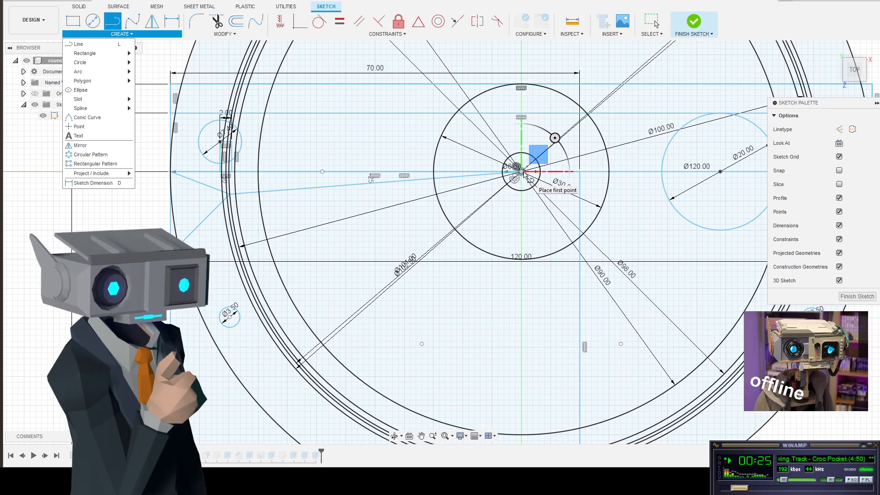
pyautogui.click(523, 173)
pyautogui.click(343, 212)
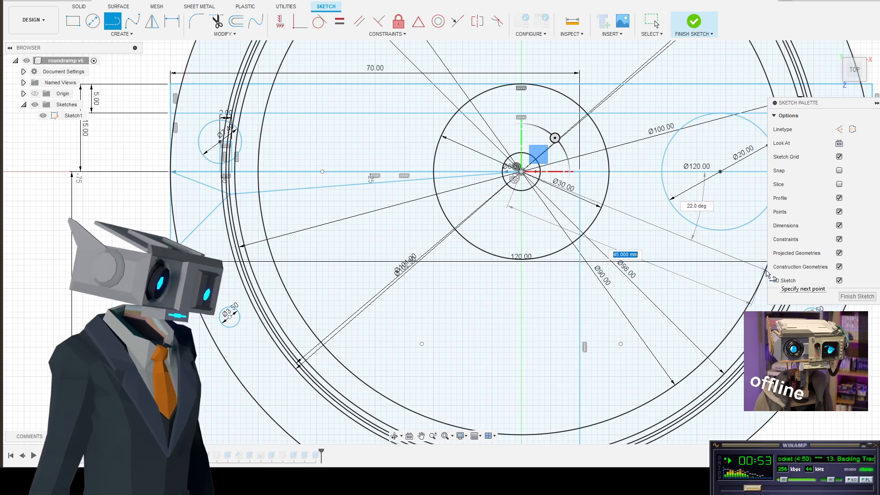
pyautogui.doubleClick(765, 273)
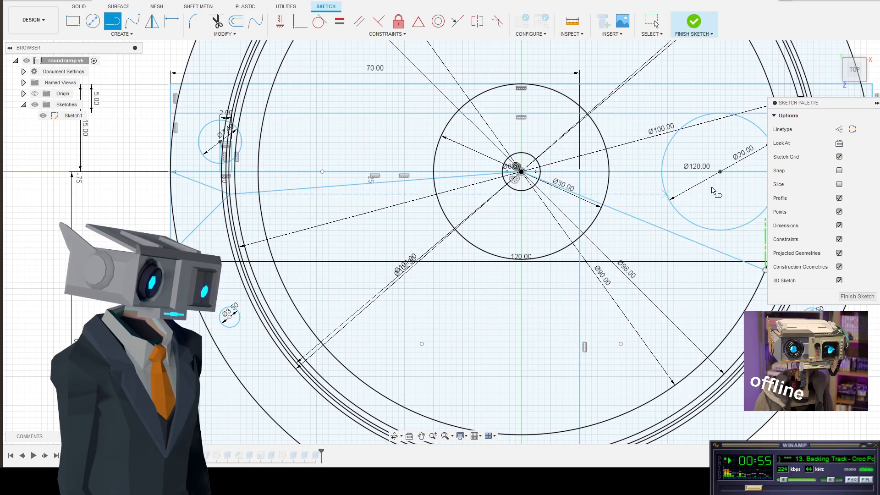
pyautogui.moveTo(764, 282); pyautogui.dragTo(610, 261, button='middle')
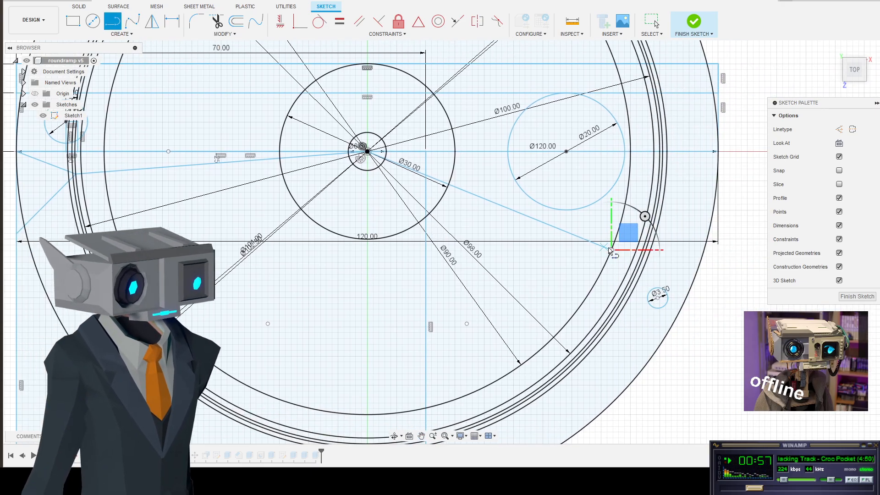
pyautogui.press('Escape')
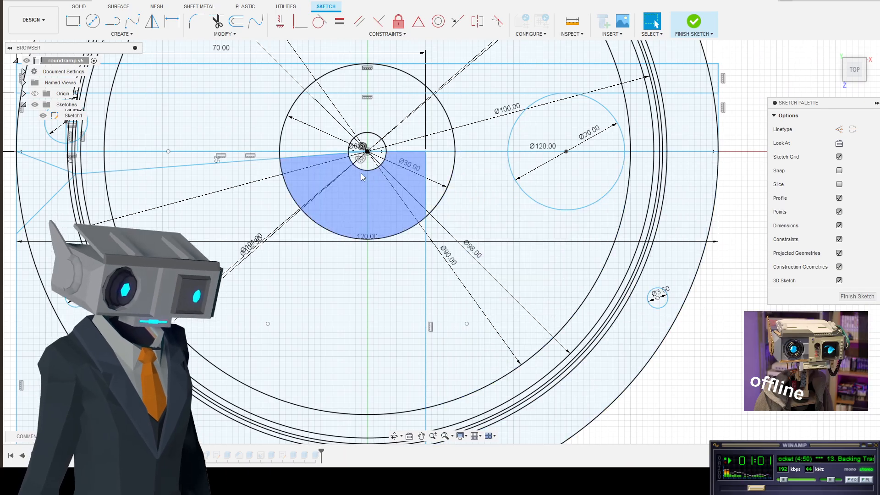
# - Draw a solid line from the circles' centre to the 90 mm circle, angled 20° below the horizontal on the 20 mm circle's side
pyautogui.click(119, 23)
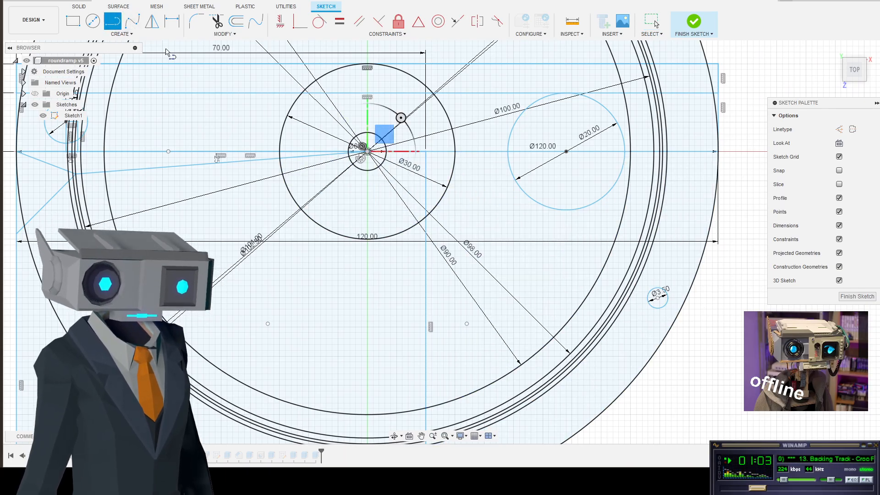
pyautogui.click(367, 152)
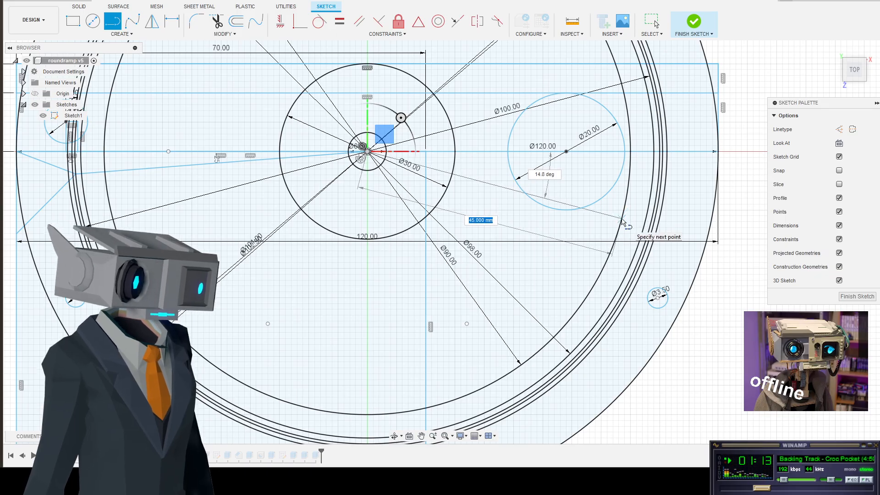
pyautogui.press('Tab')
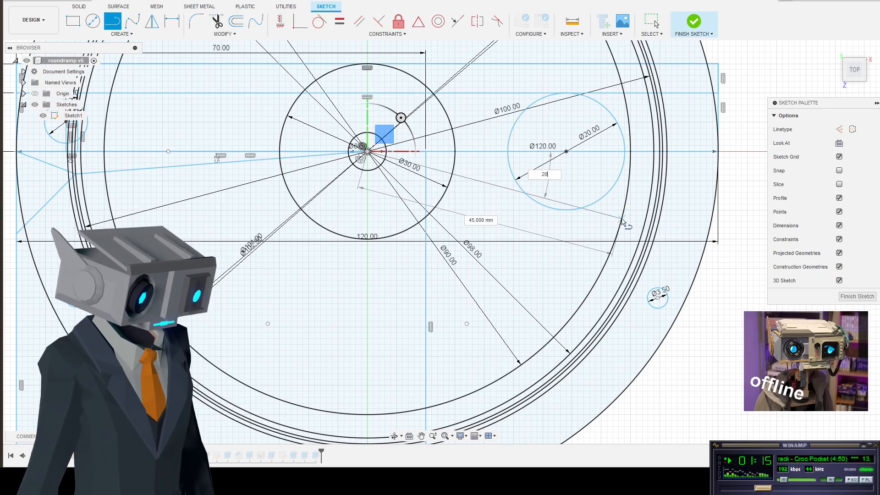
pyautogui.write('20')
pyautogui.press('Tab')
pyautogui.press('Return')
pyautogui.press('Escape')
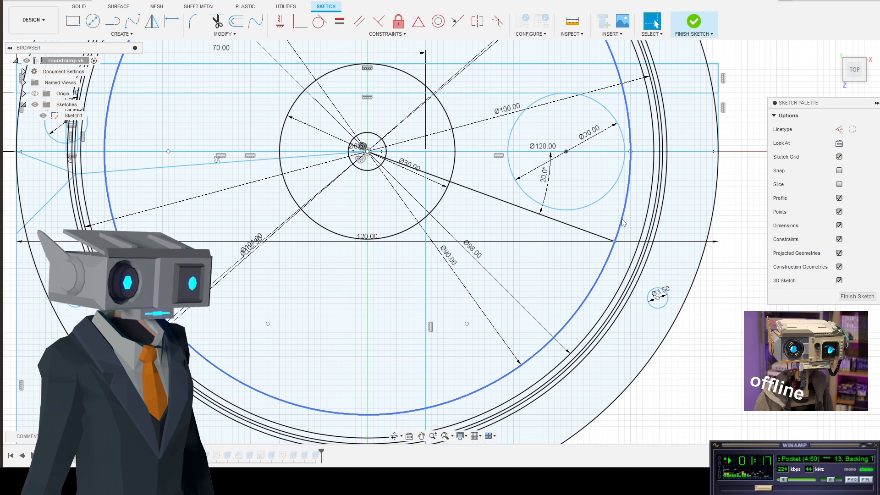
# - Draw a second line from the centre down to the 90 mm circle at 80° from the horizontal axis
pyautogui.click(112, 21)
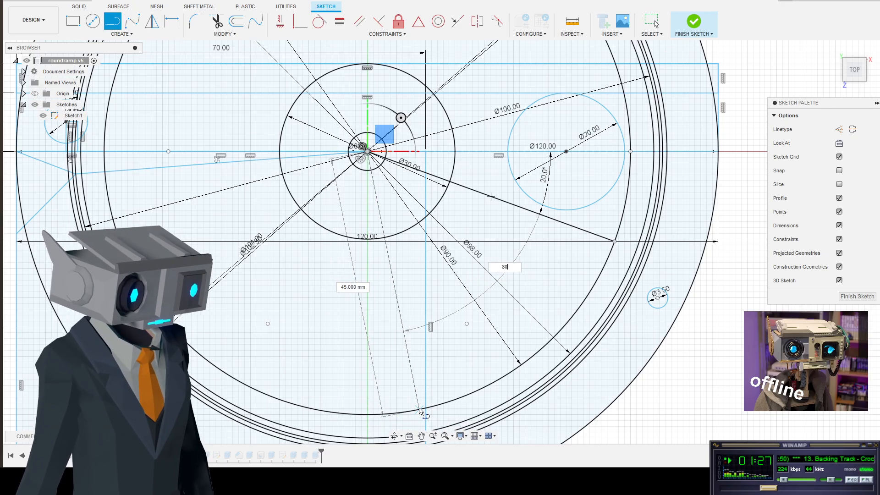
pyautogui.press('Tab')
pyautogui.press('Return')
pyautogui.press('Escape')
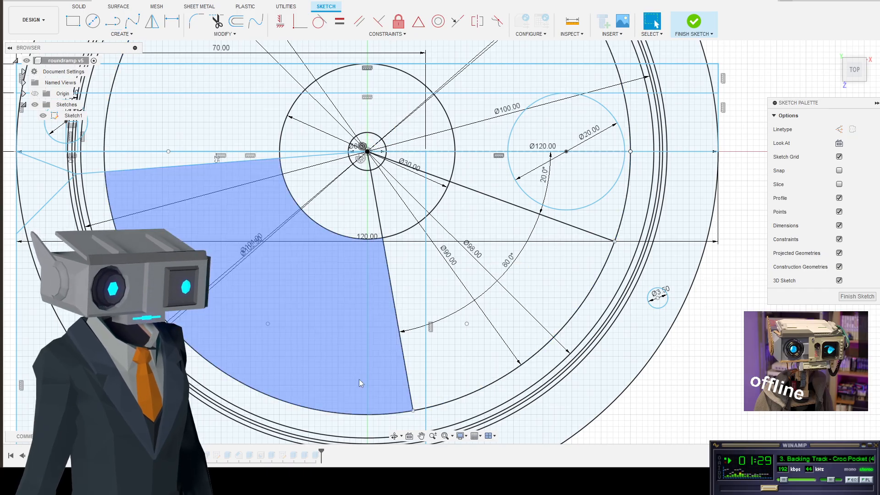
# - Draw a third line from the centre down to the 90 mm circle at 100° from the horizontal axis
pyautogui.click(115, 22)
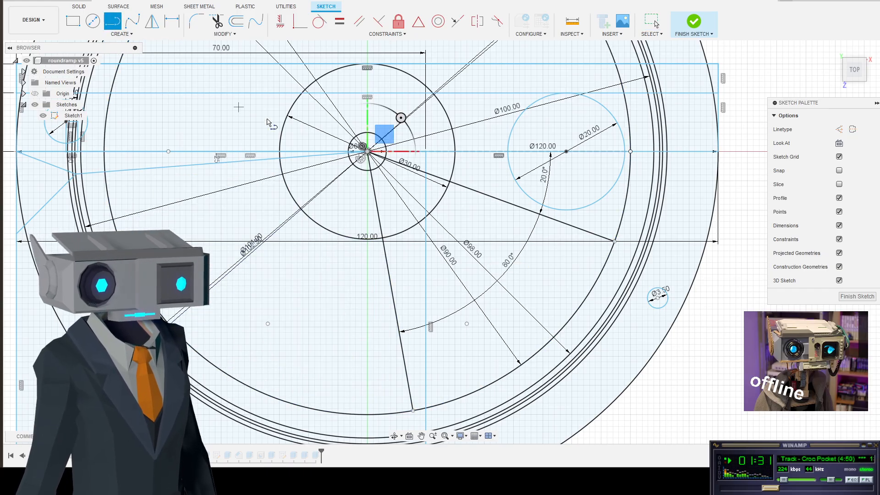
pyautogui.click(367, 151)
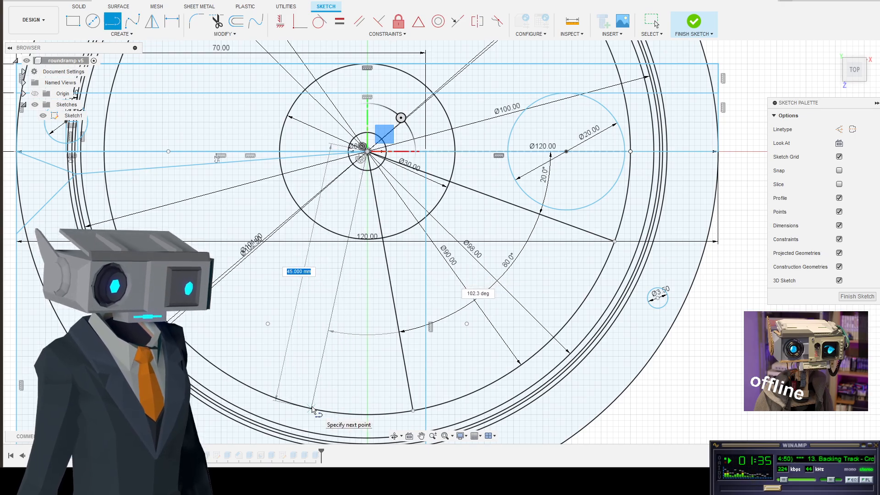
pyautogui.write('100')
pyautogui.press('Tab')
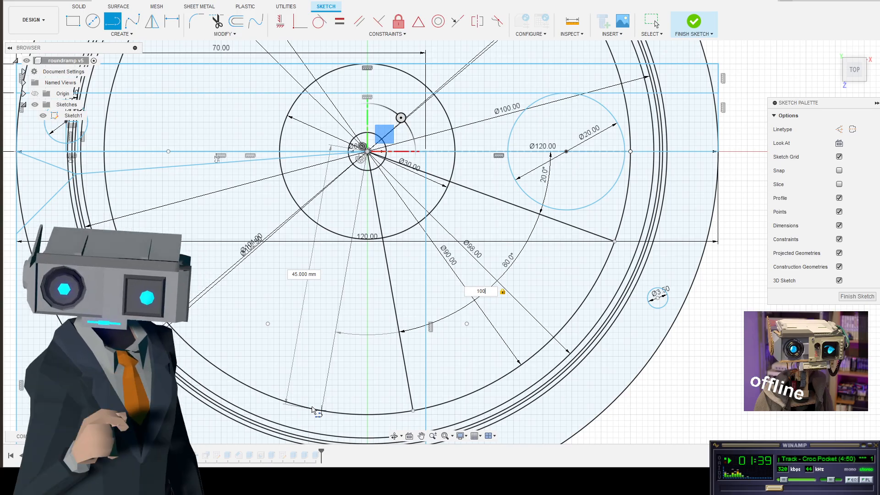
pyautogui.press('Return')
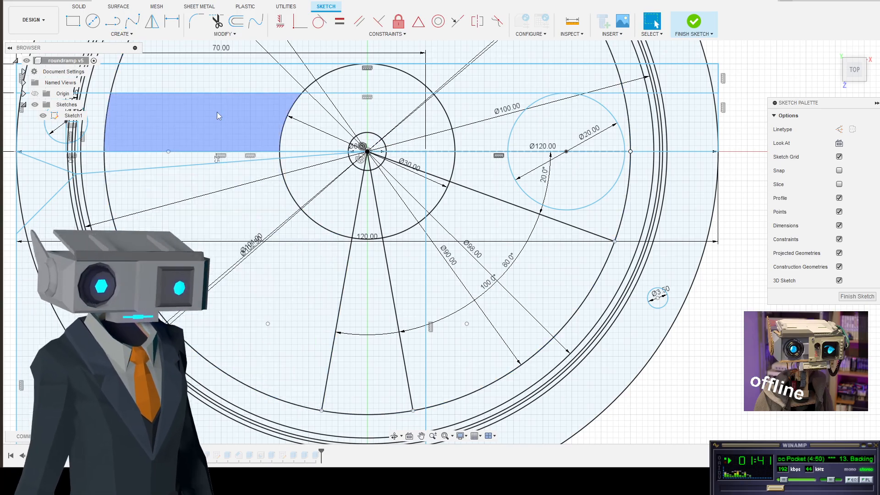
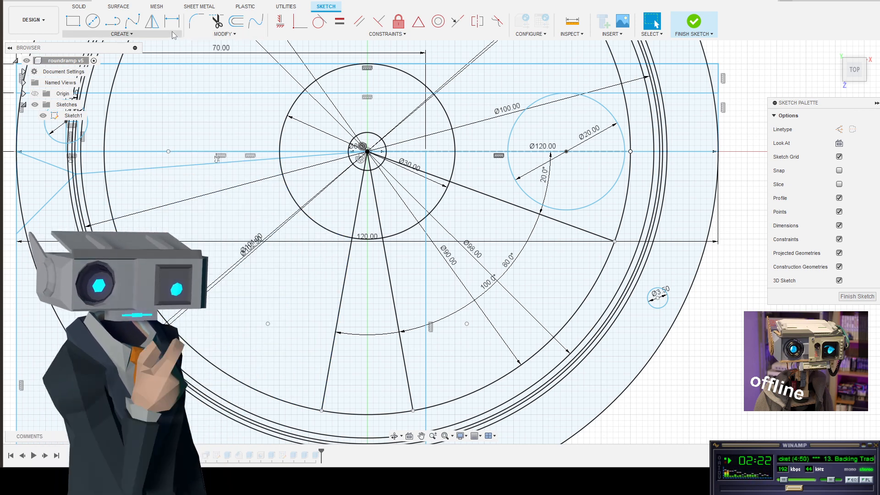
# - Draw a fourth line from the centre to the 98 mm circle at 155° from the horizontal axis and finish the sketch
pyautogui.click(113, 23)
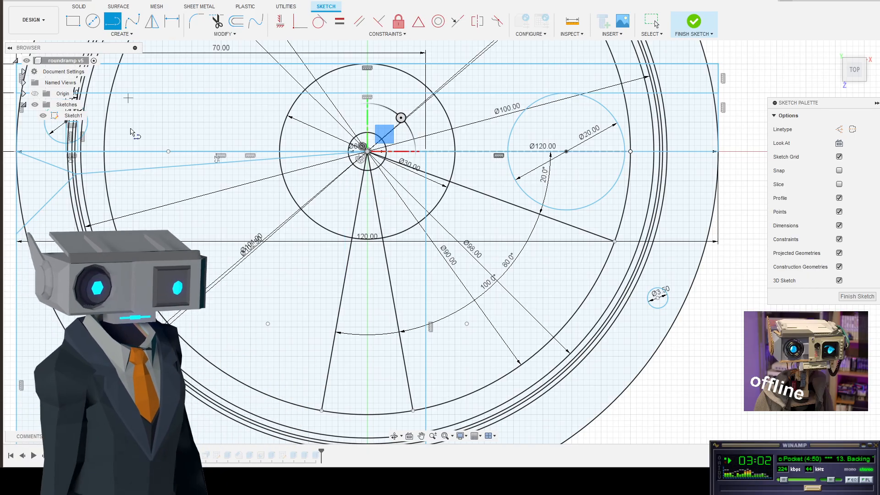
pyautogui.click(368, 152)
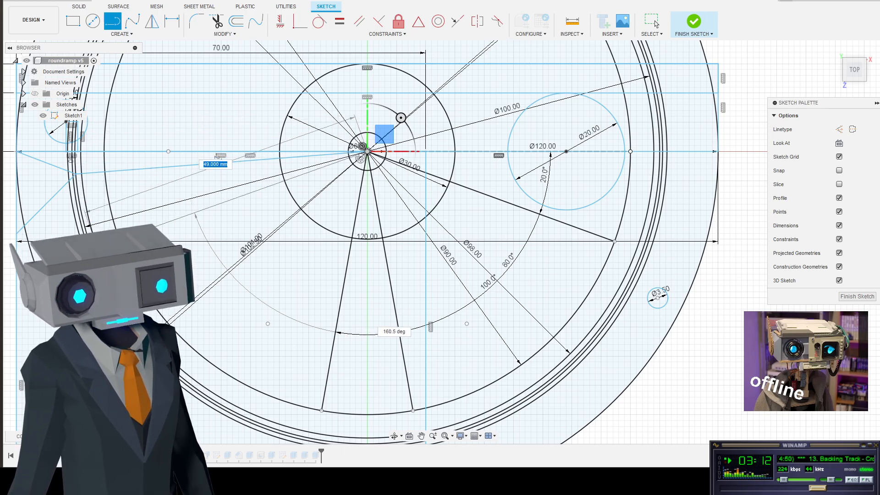
pyautogui.press('Tab')
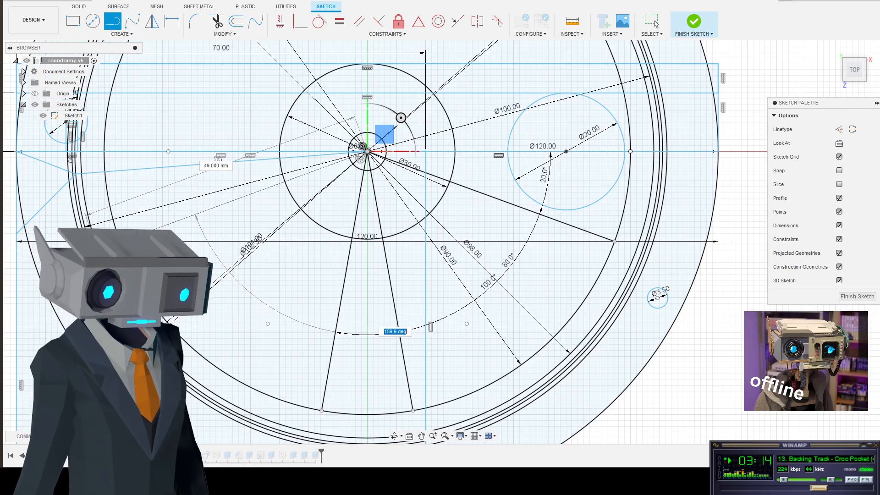
pyautogui.write('155')
pyautogui.press('Return')
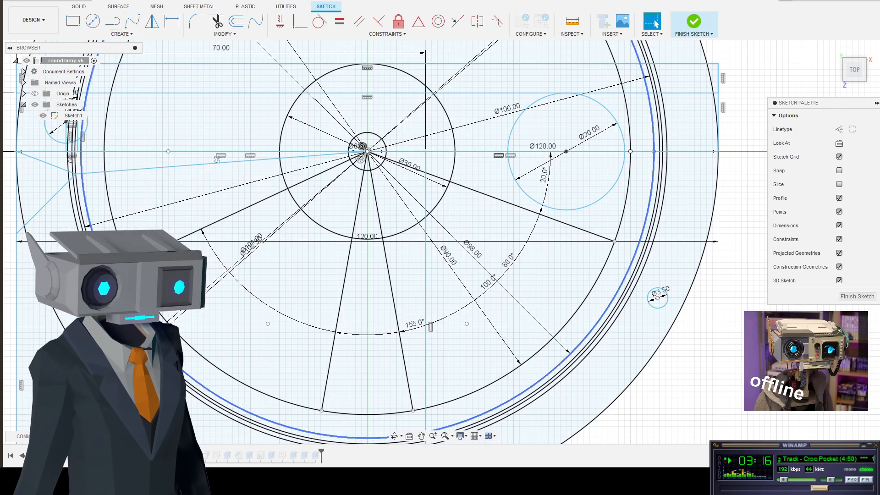
pyautogui.press('Escape')
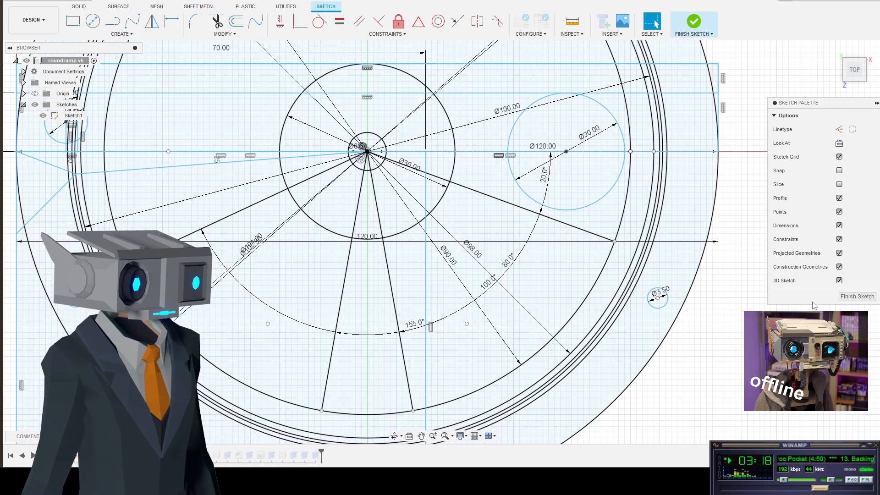
pyautogui.click(857, 297)
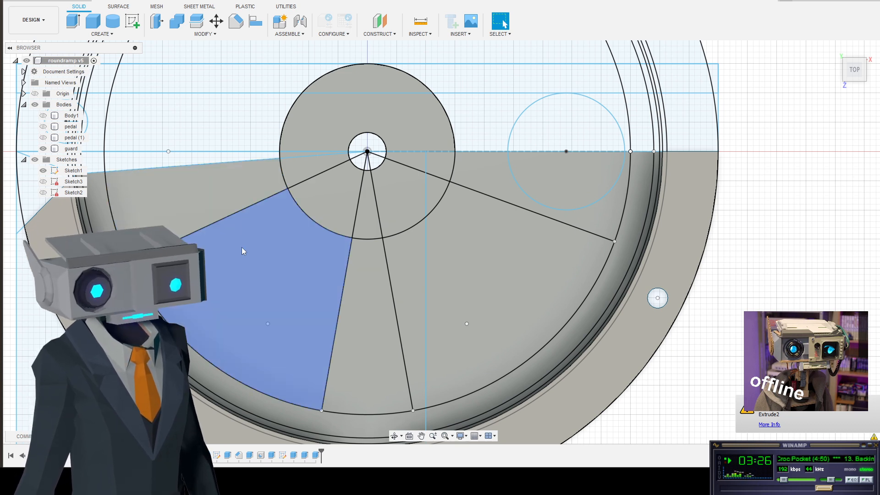
# - Cut the two large sections between the angled lines out of the guard's base plate with a -4 mm extrude
pyautogui.click(246, 260)
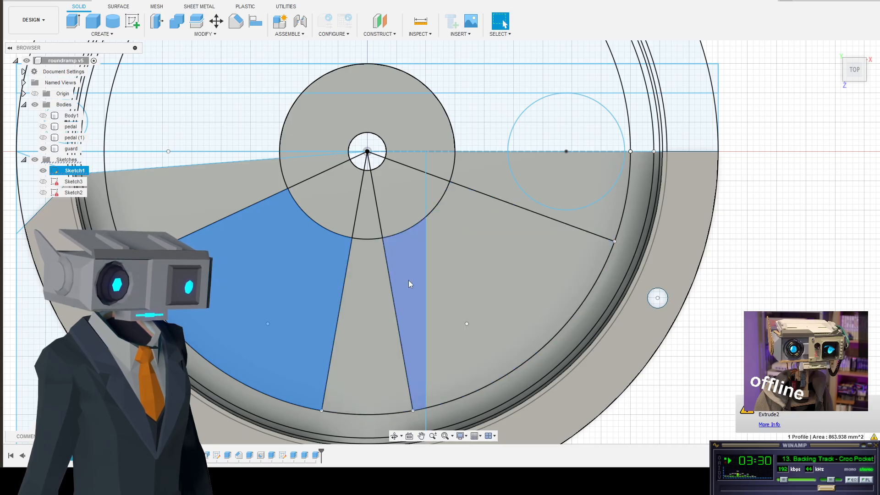
pyautogui.keyDown('ctrl'); pyautogui.click(408, 279); pyautogui.keyUp('ctrl')
pyautogui.keyDown('ctrl'); pyautogui.click(476, 283); pyautogui.keyUp('ctrl')
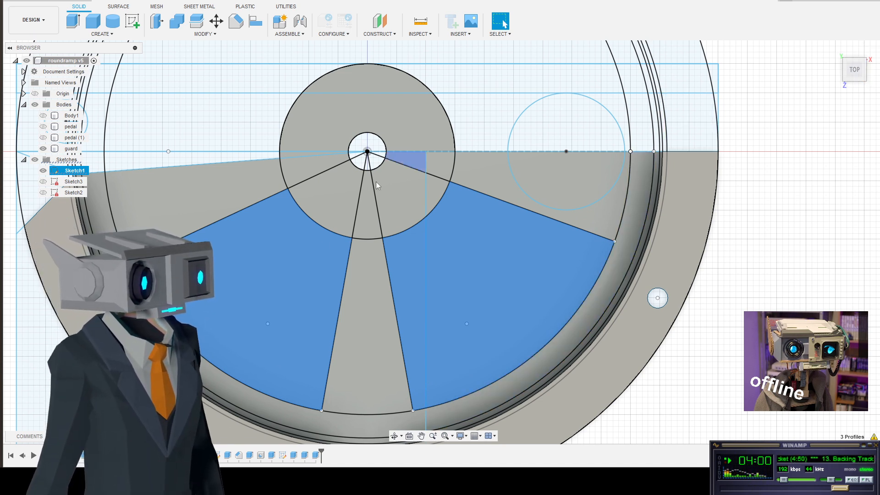
pyautogui.click(72, 22)
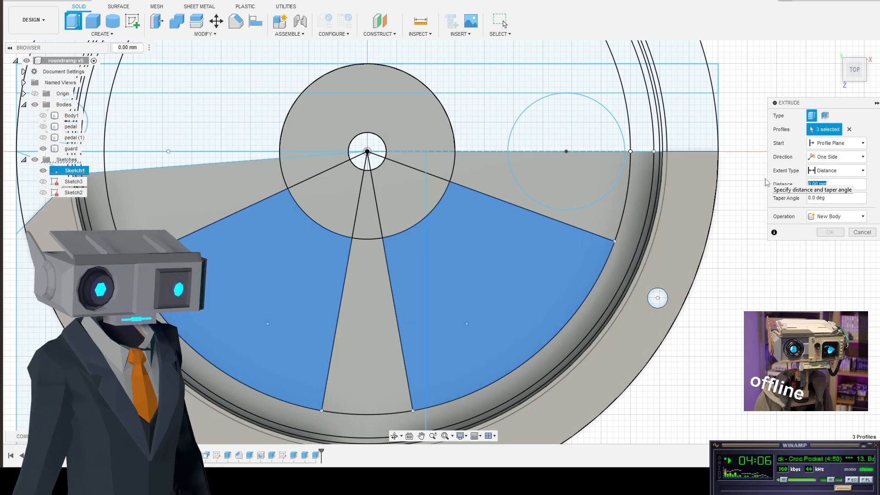
pyautogui.write('-4')
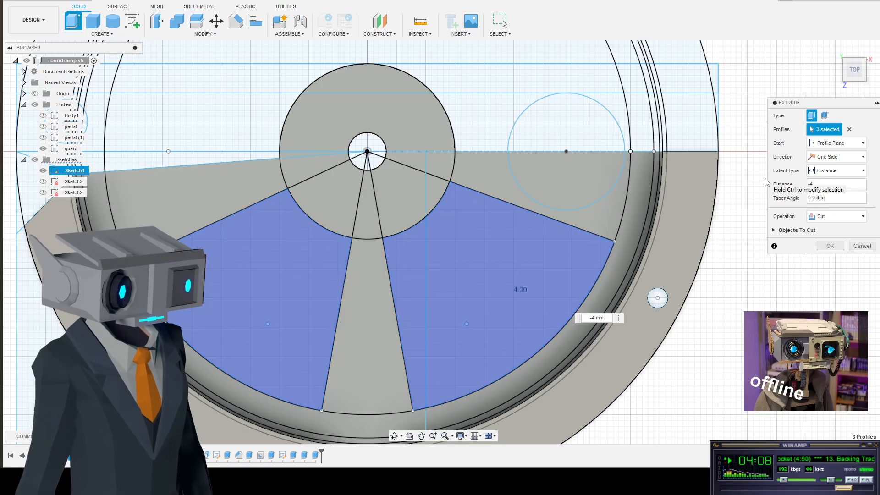
pyautogui.click(865, 60)
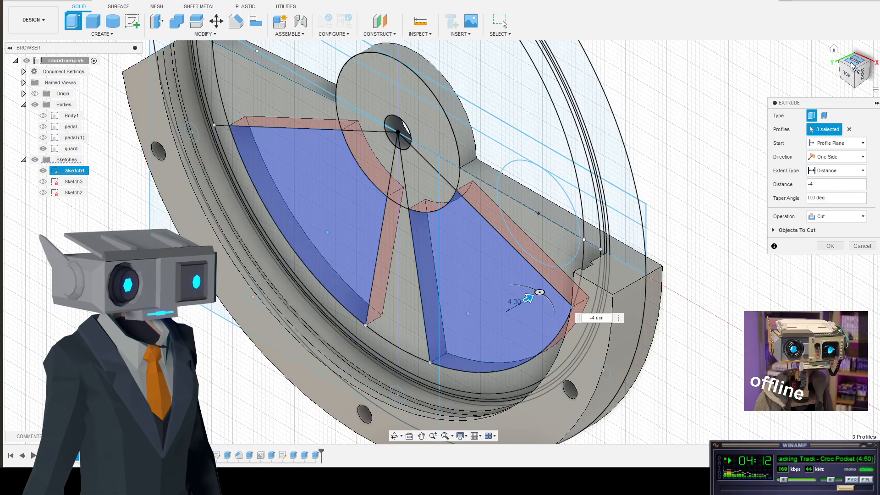
pyautogui.click(830, 247)
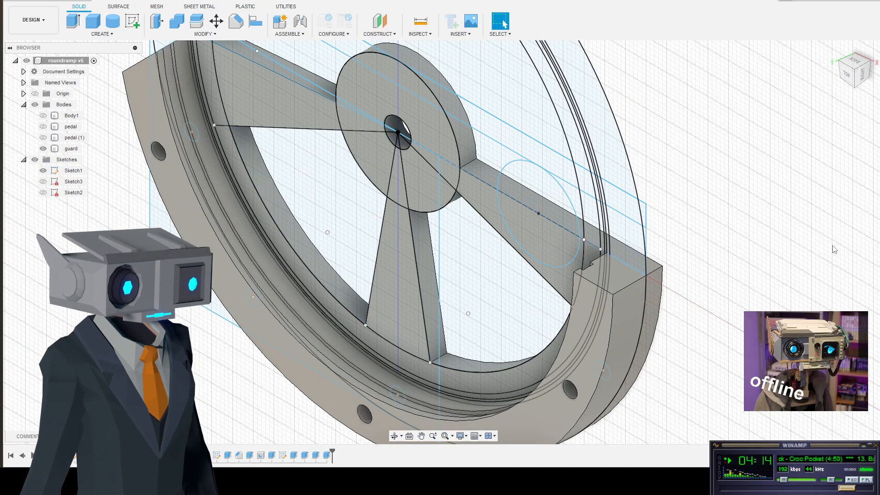
# - Show the pedal (1) body to examine from the side how it sits against the guard, and hide it again
pyautogui.click(848, 74)
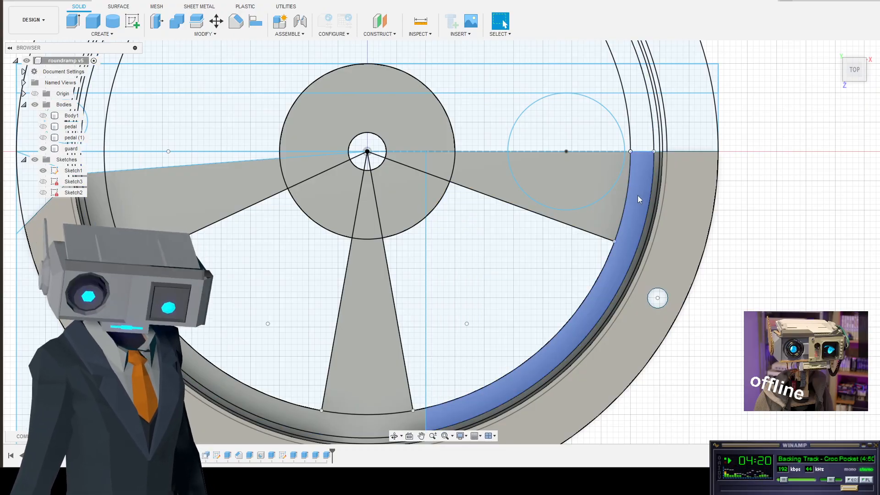
pyautogui.scroll(3, 637, 195)
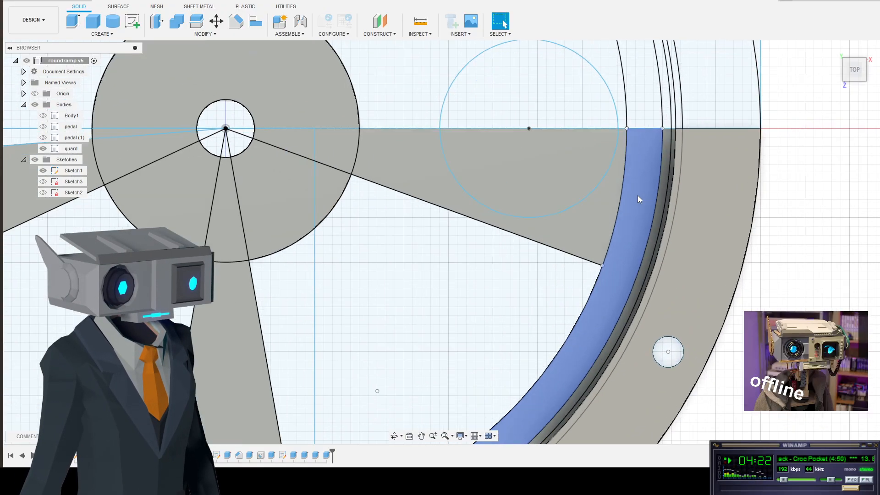
pyautogui.scroll(-4, 637, 195)
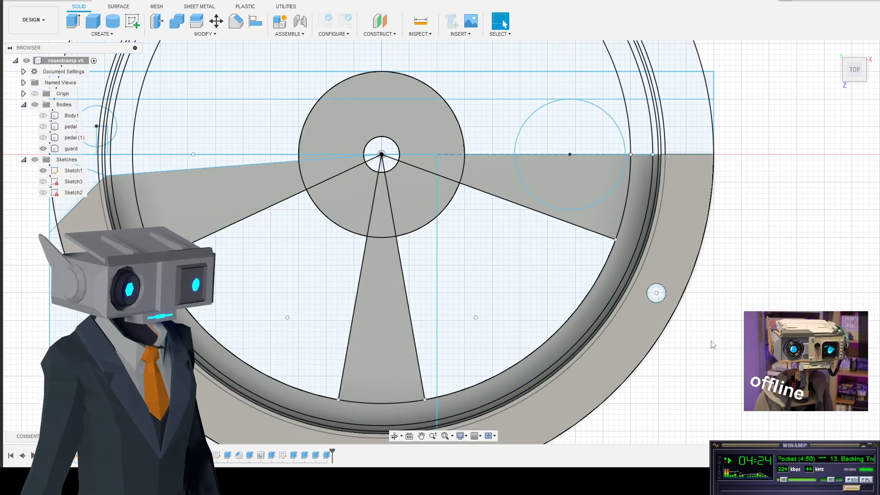
pyautogui.moveTo(712, 341); pyautogui.dragTo(819, 304, button='middle')
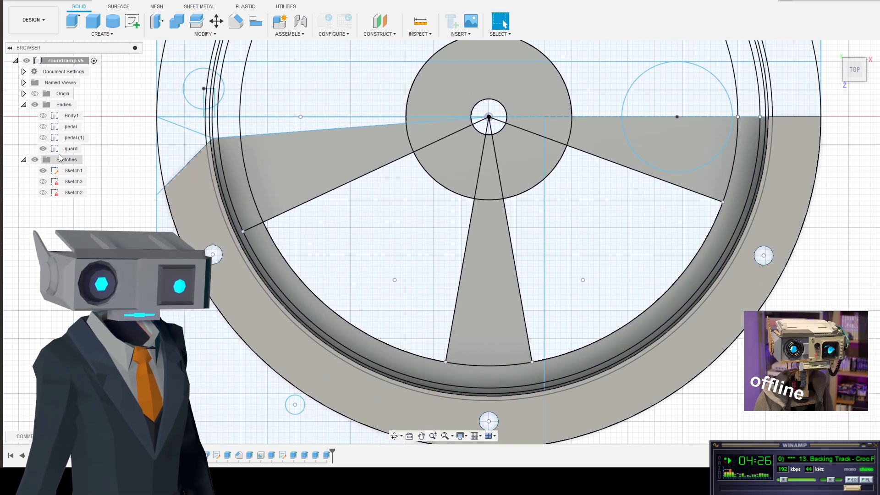
pyautogui.click(43, 137)
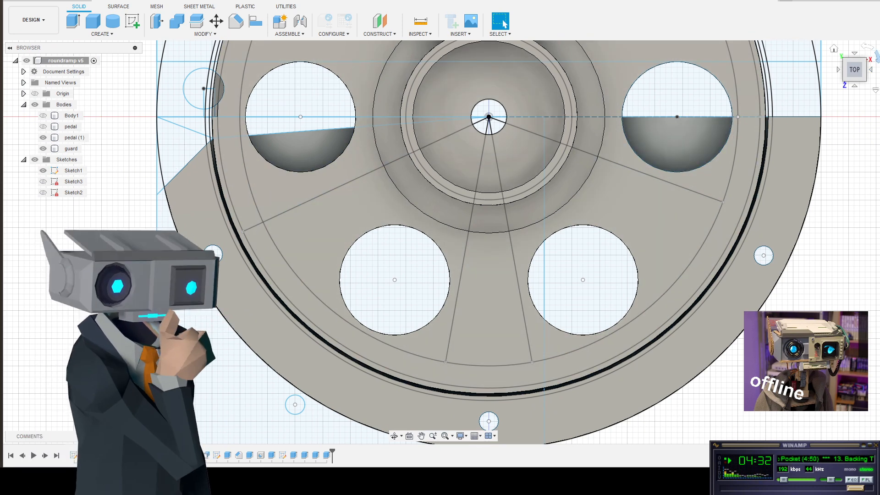
pyautogui.click(865, 61)
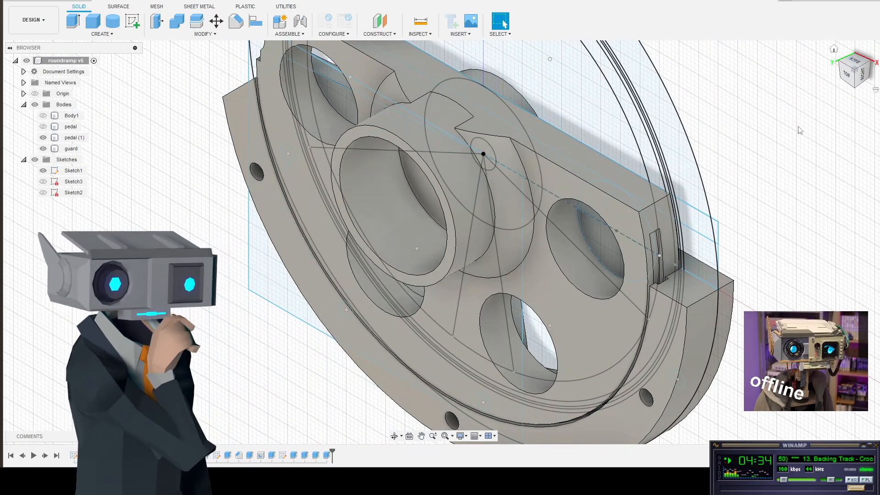
pyautogui.click(866, 67)
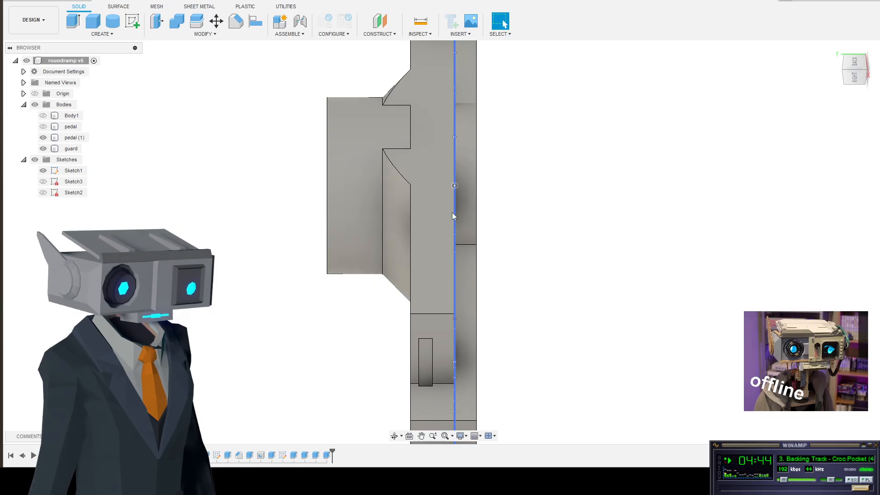
pyautogui.scroll(5, 453, 218)
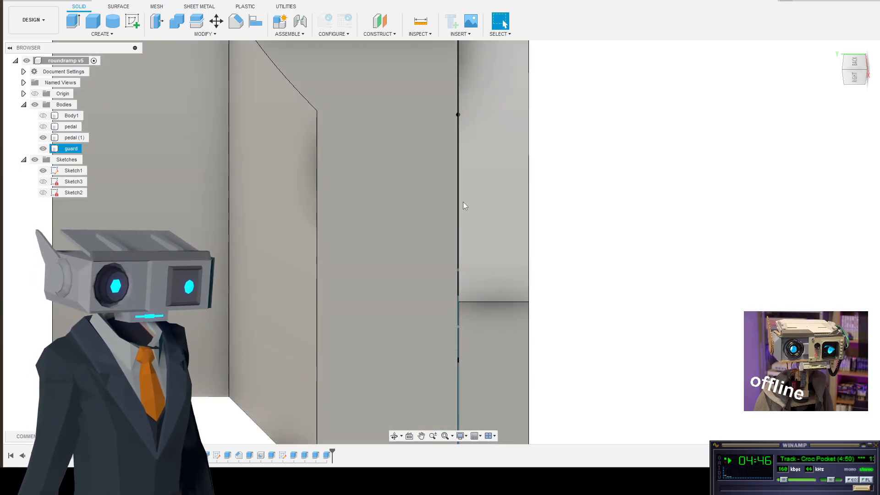
pyautogui.scroll(-4, 473, 231)
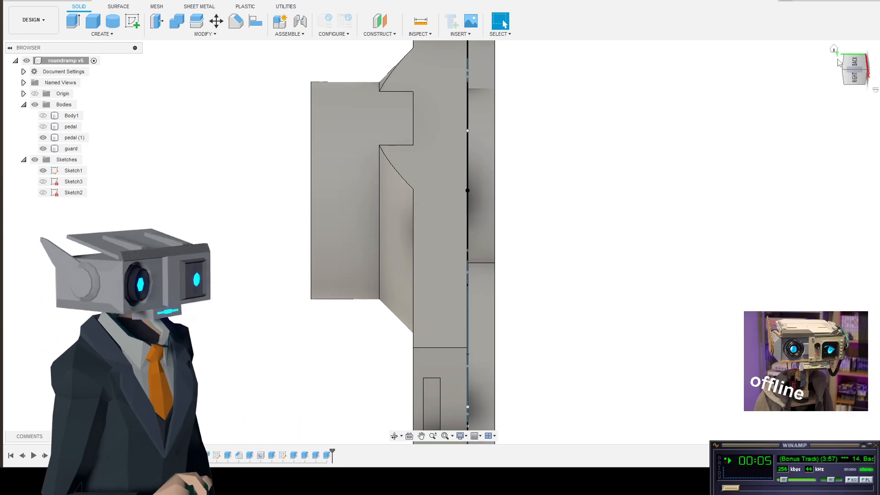
pyautogui.click(835, 49)
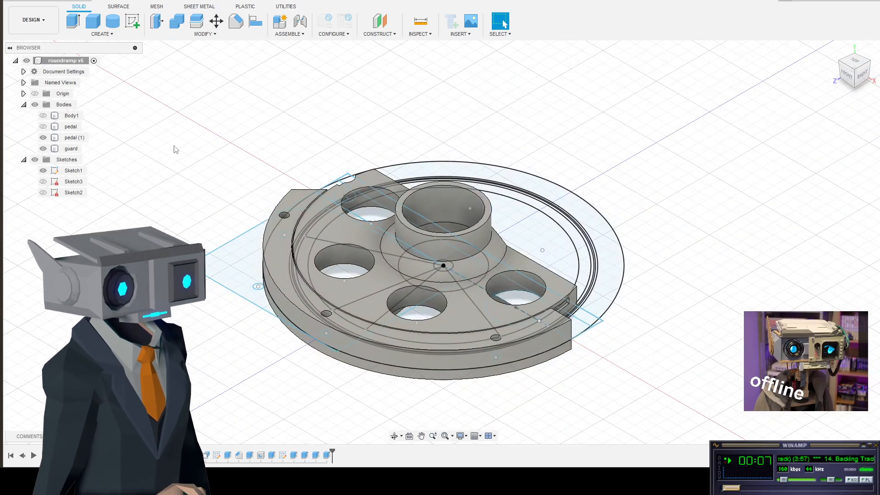
pyautogui.click(43, 137)
# - Rename the pedal (1) body as pulley
pyautogui.scroll(5, 360, 315)
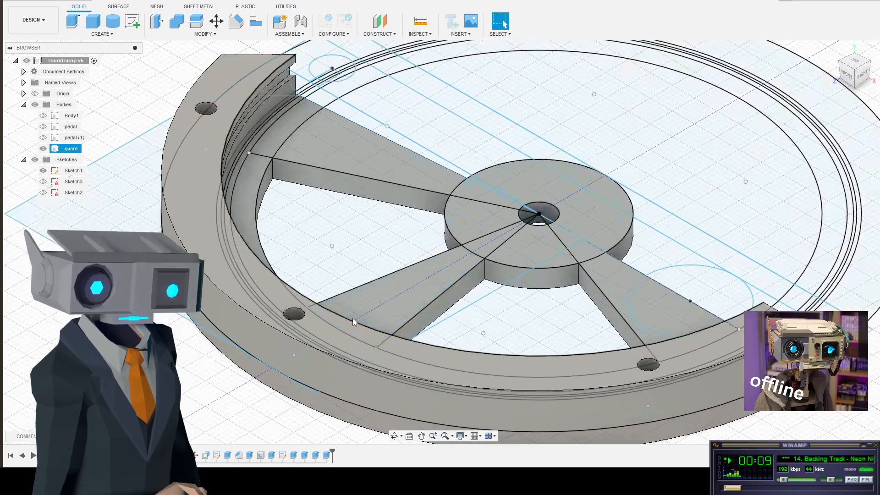
pyautogui.click(854, 62)
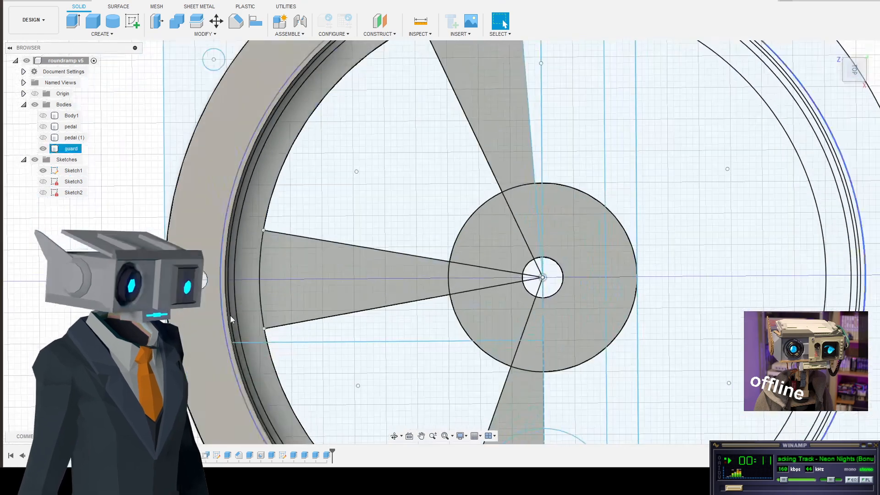
pyautogui.click(869, 51)
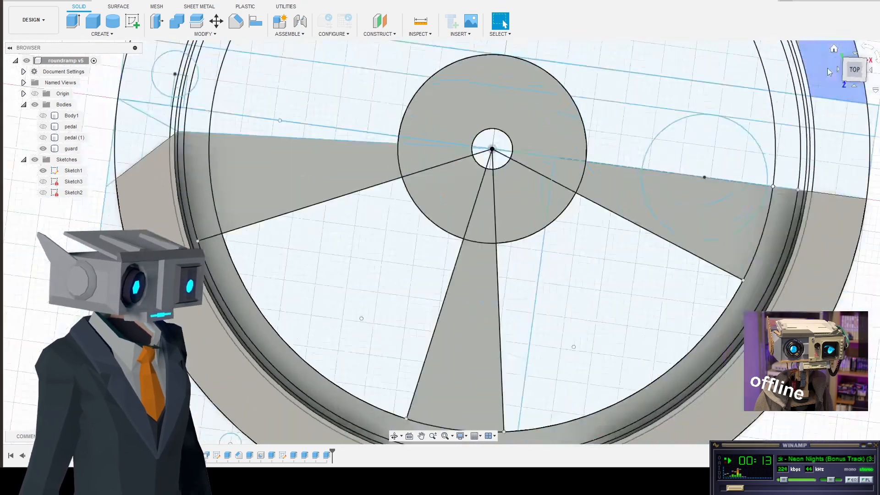
pyautogui.scroll(-3, 573, 229)
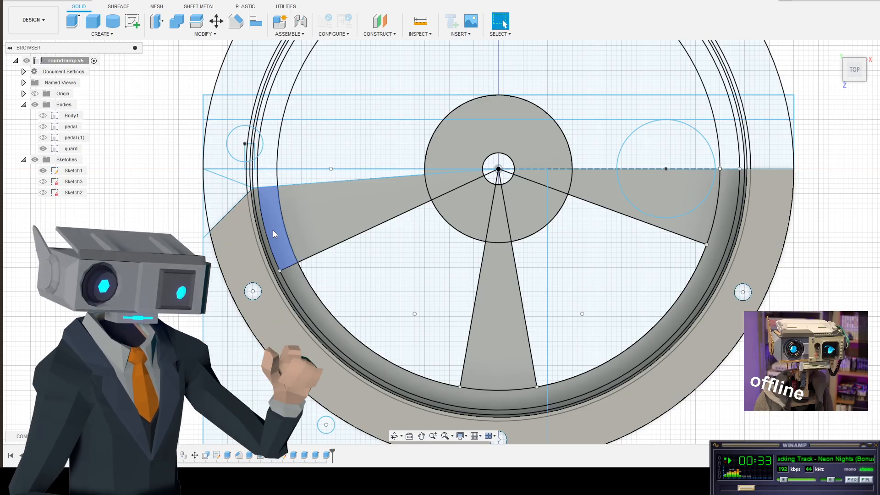
pyautogui.click(43, 141)
pyautogui.click(43, 141)
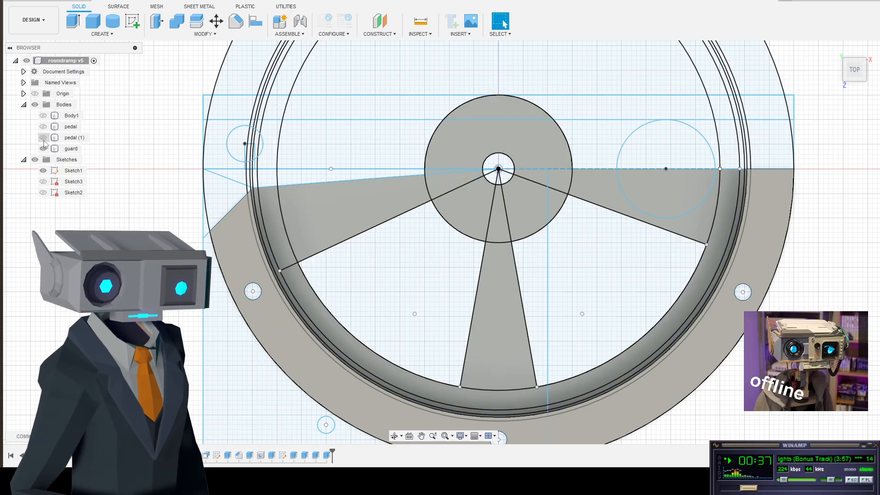
pyautogui.doubleClick(74, 138)
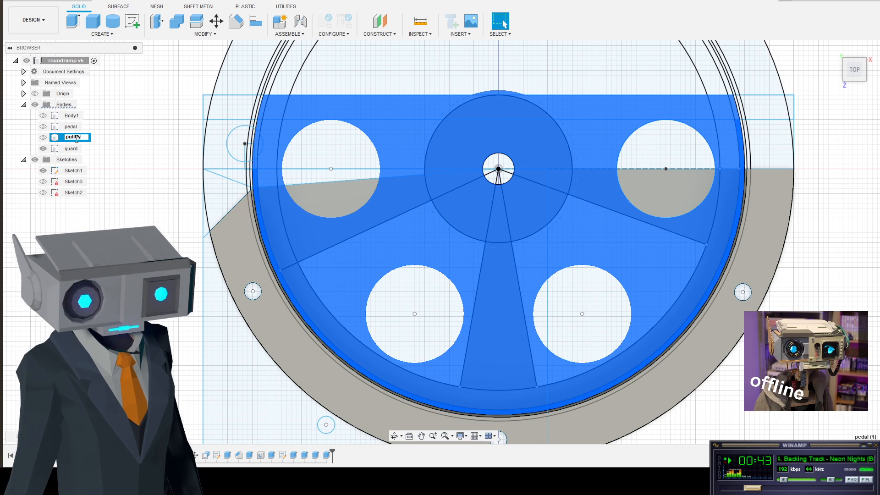
pyautogui.press('Return')
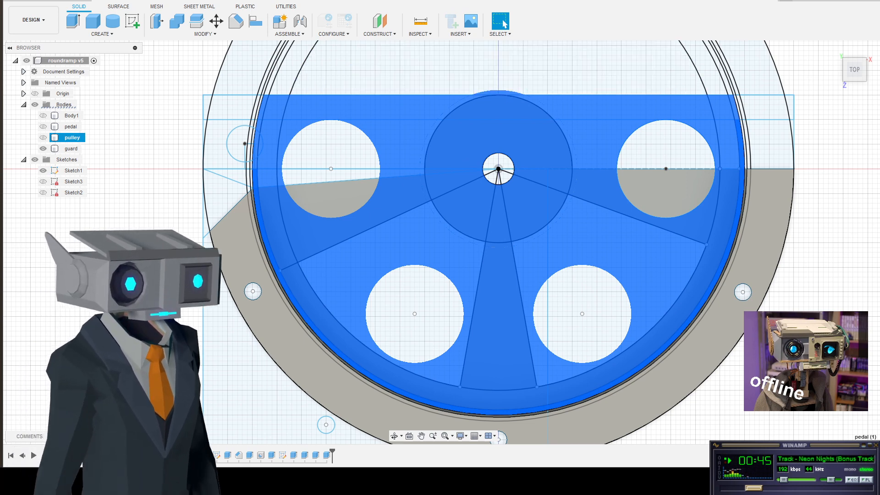
pyautogui.click(71, 149)
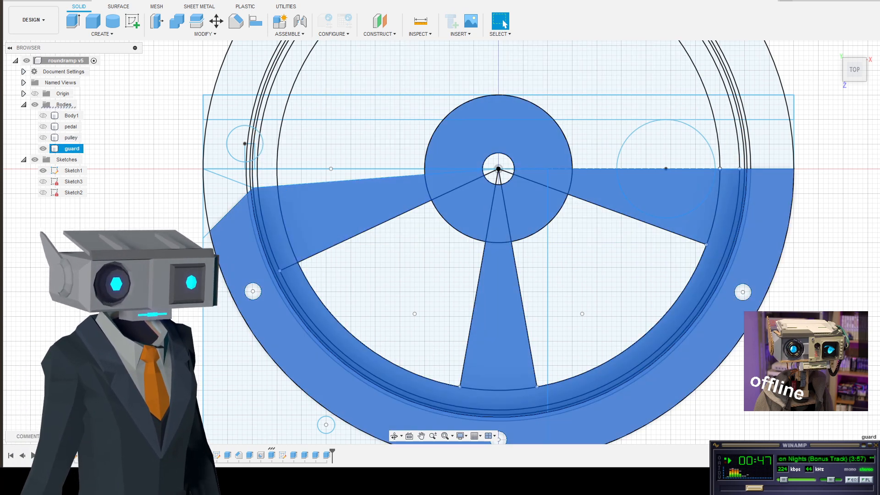
pyautogui.press('Escape')
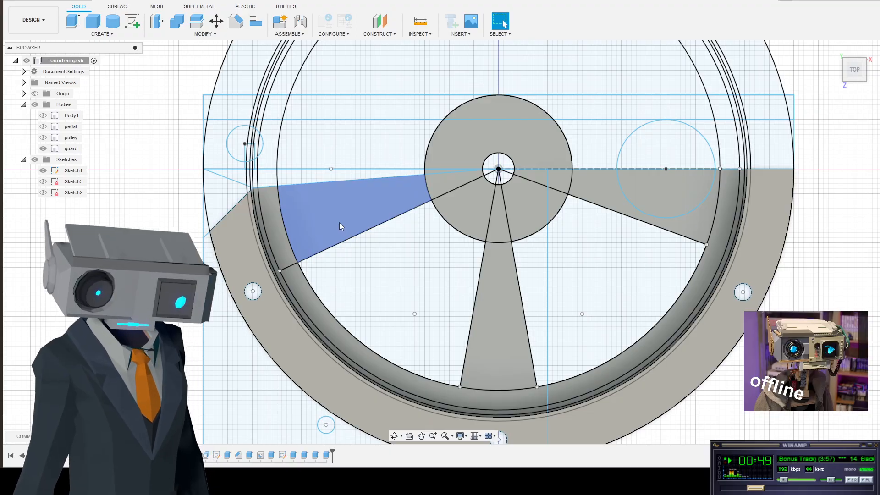
# - Cut all the spoke and hub profiles of Sketch1 into the guard's base plate with a -2 mm extrude
pyautogui.click(341, 226)
pyautogui.click(504, 304)
pyautogui.click(596, 192)
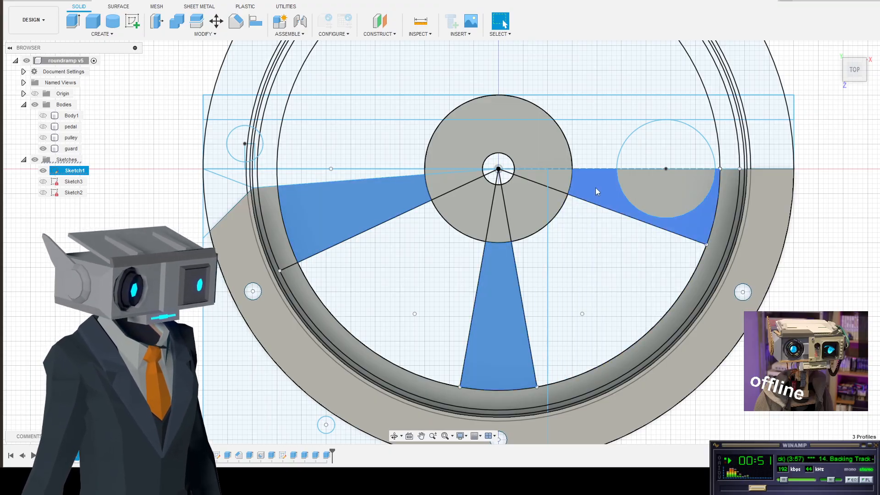
pyautogui.click(644, 194)
pyautogui.click(539, 181)
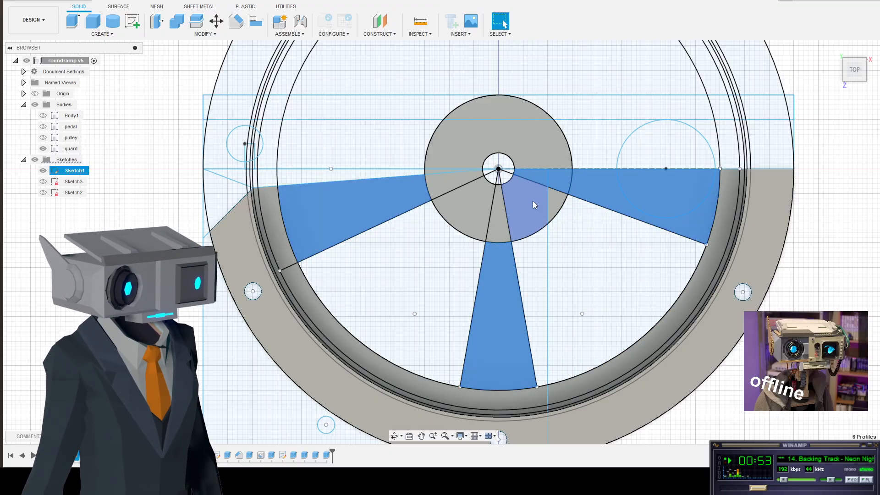
pyautogui.click(496, 225)
pyautogui.click(468, 209)
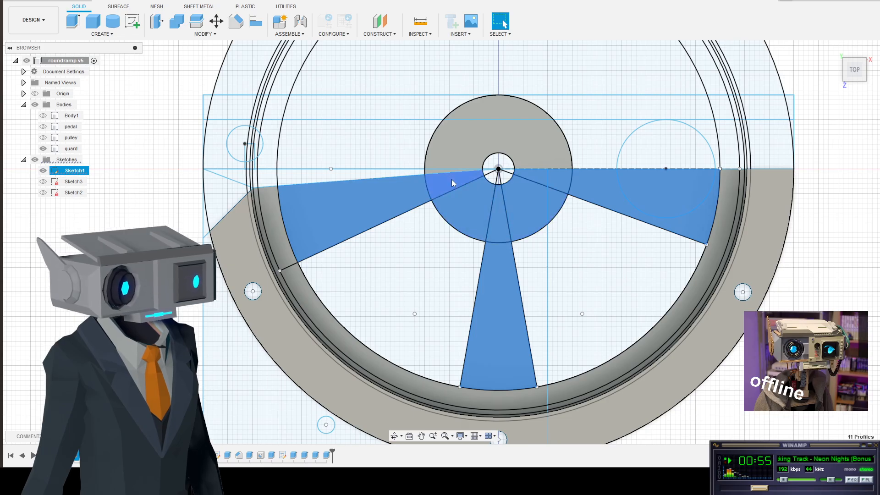
pyautogui.click(436, 170)
pyautogui.click(487, 124)
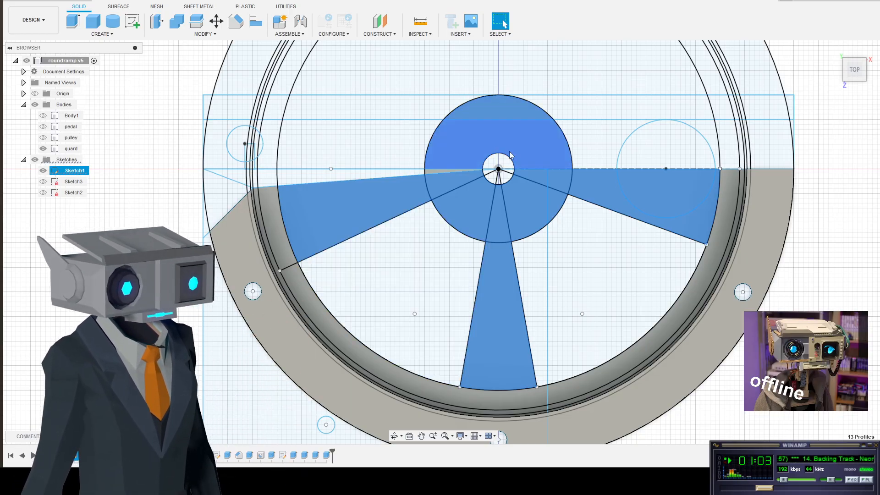
pyautogui.scroll(8, 453, 169)
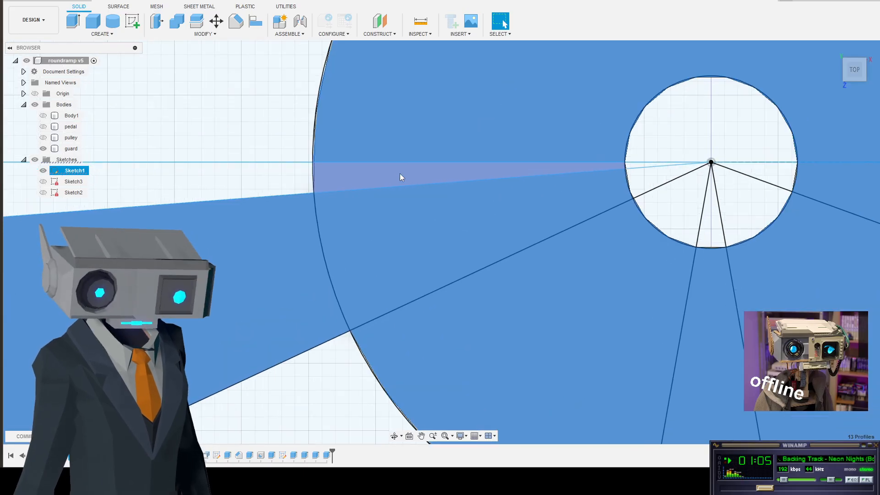
pyautogui.scroll(-5, 783, 282)
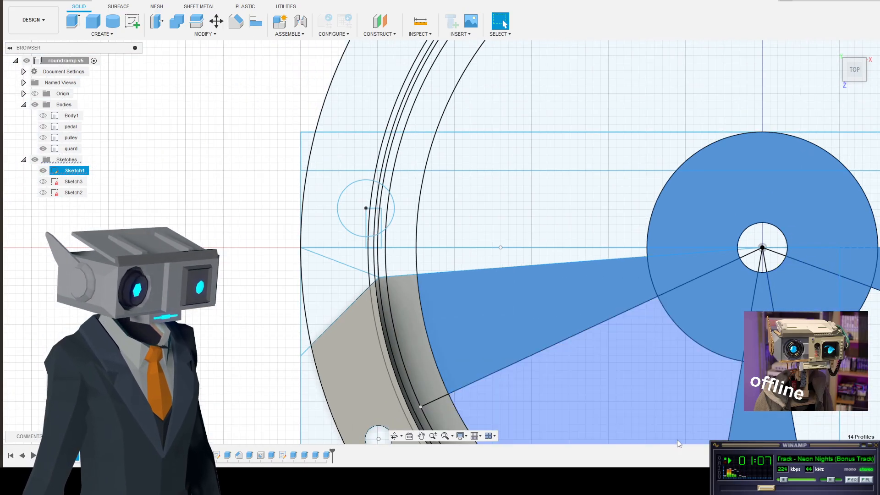
pyautogui.moveTo(657, 403); pyautogui.dragTo(334, 181, button='middle')
pyautogui.scroll(-3, 433, 252)
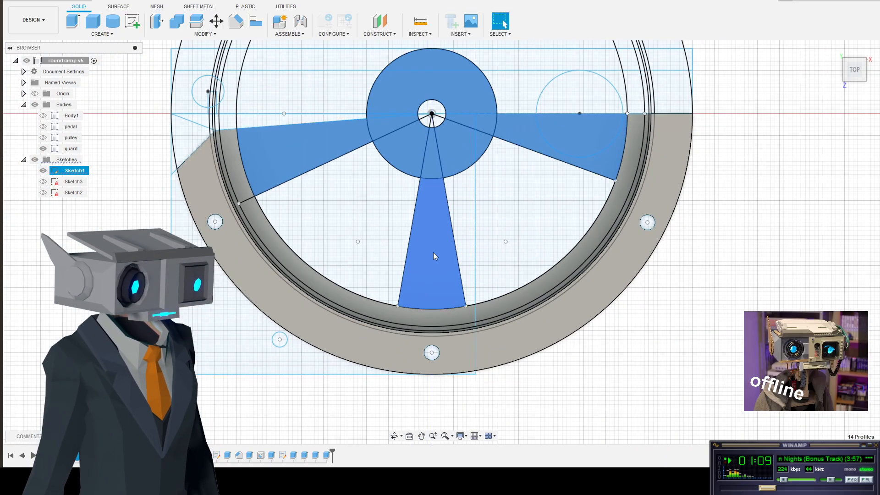
pyautogui.scroll(-1, 433, 252)
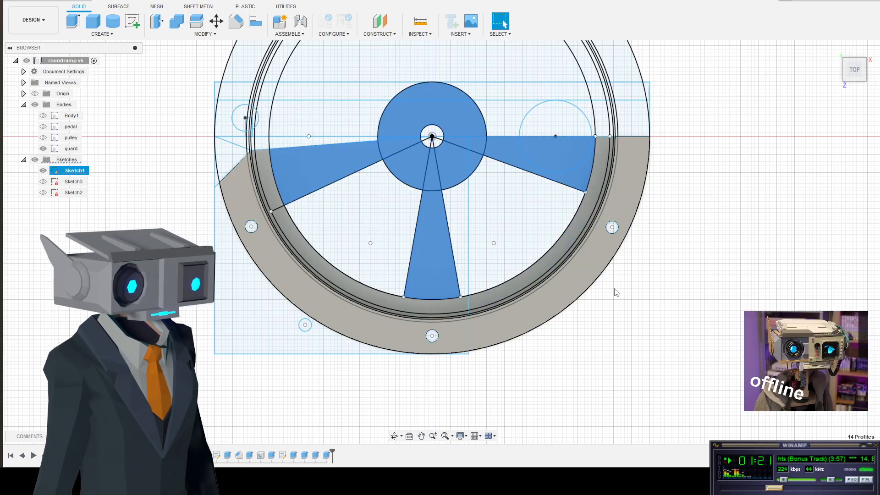
pyautogui.scroll(2, 559, 286)
pyautogui.scroll(-1, 427, 207)
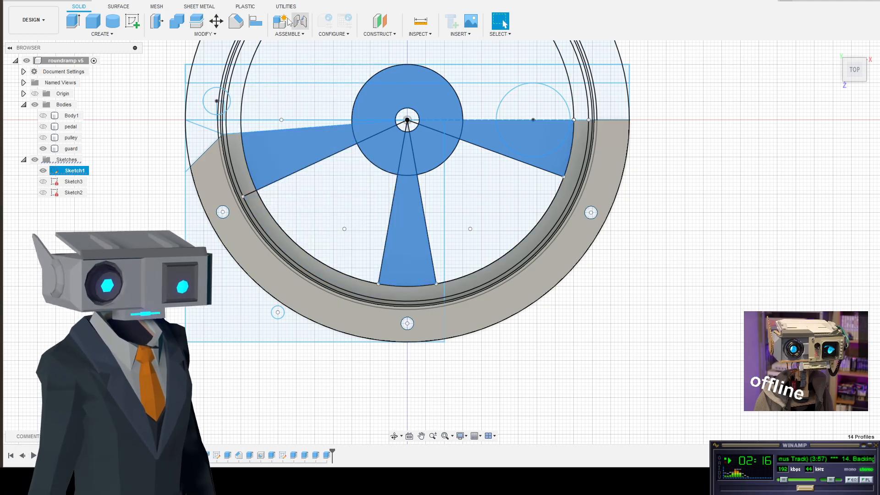
pyautogui.press('e')
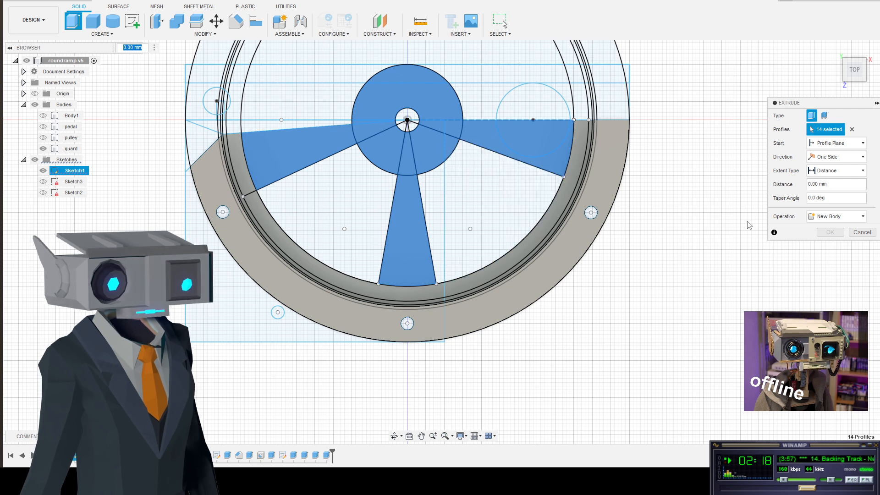
pyautogui.click(850, 185)
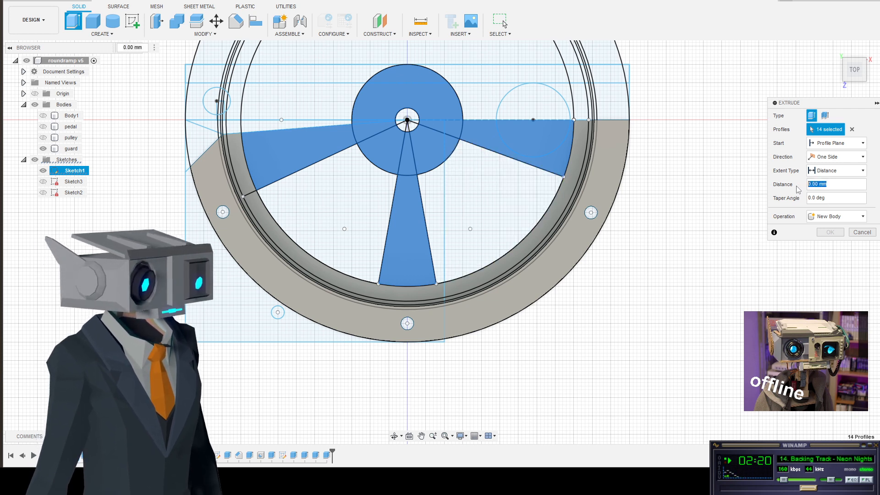
pyautogui.write('-2')
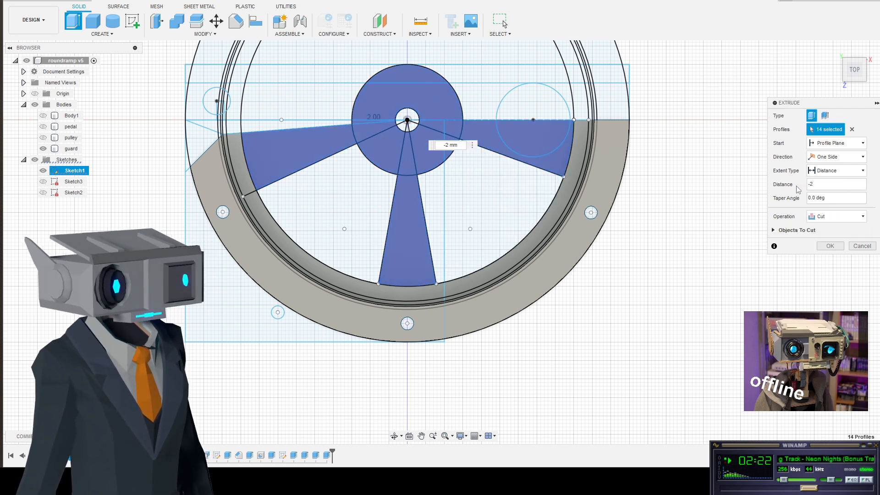
pyautogui.press('Return')
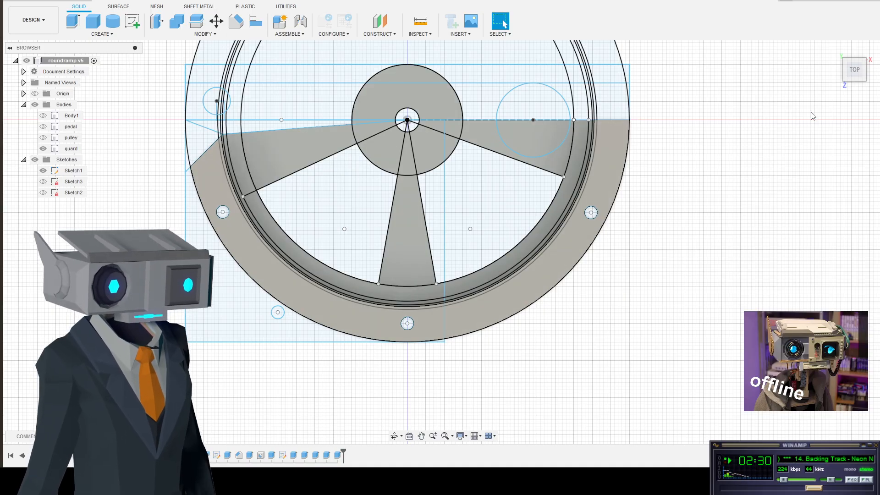
# - Edit the extrude that forms the guard's base plate and set its distance to -6 mm
pyautogui.click(865, 62)
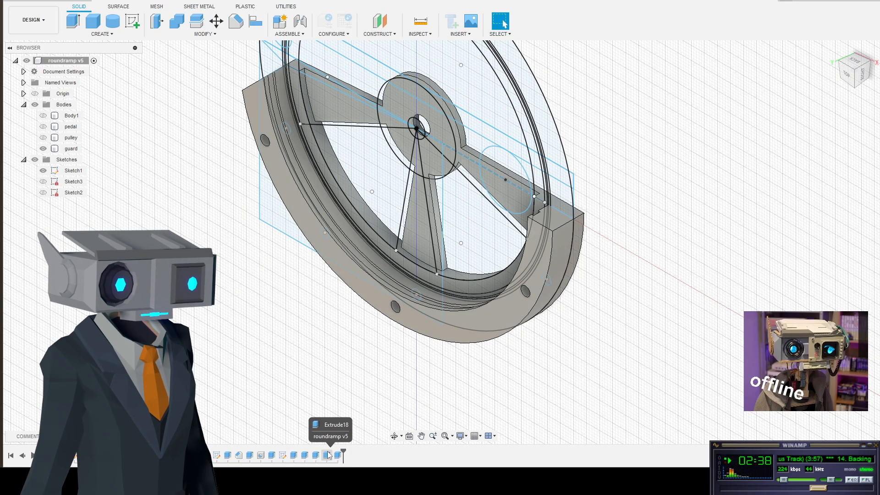
pyautogui.click(304, 455)
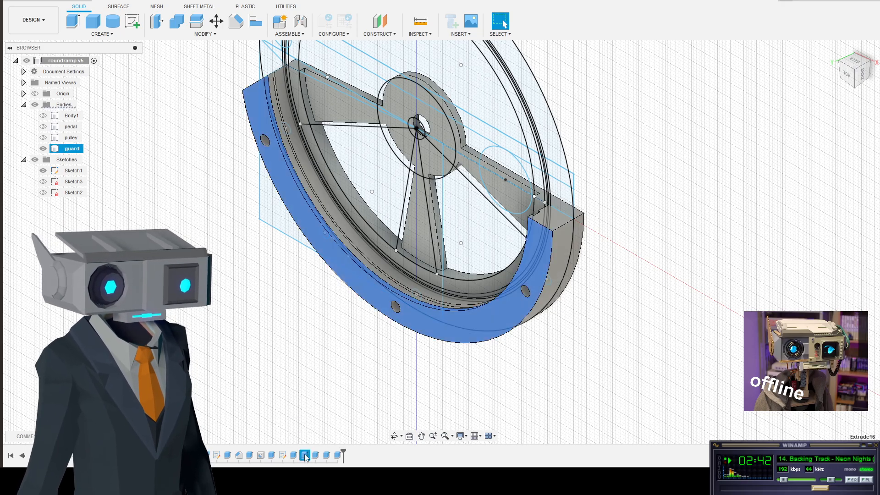
pyautogui.click(315, 454)
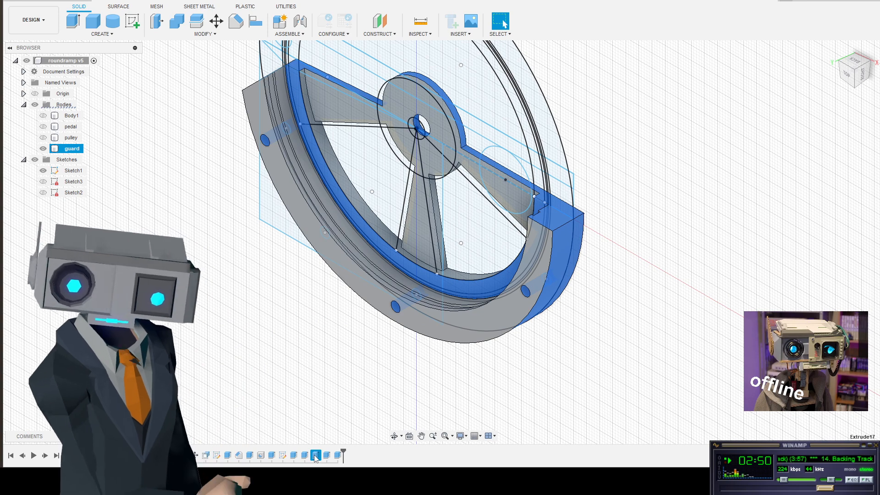
pyautogui.click(314, 455)
pyautogui.rightClick(316, 457)
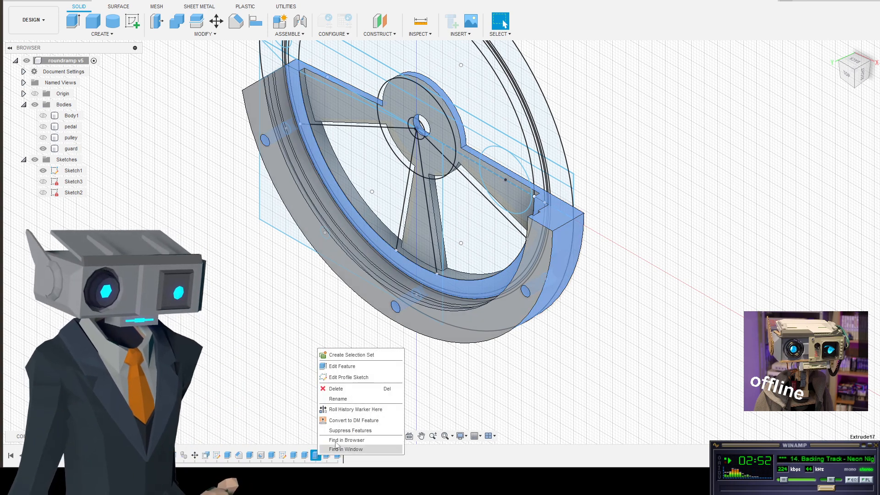
pyautogui.click(346, 369)
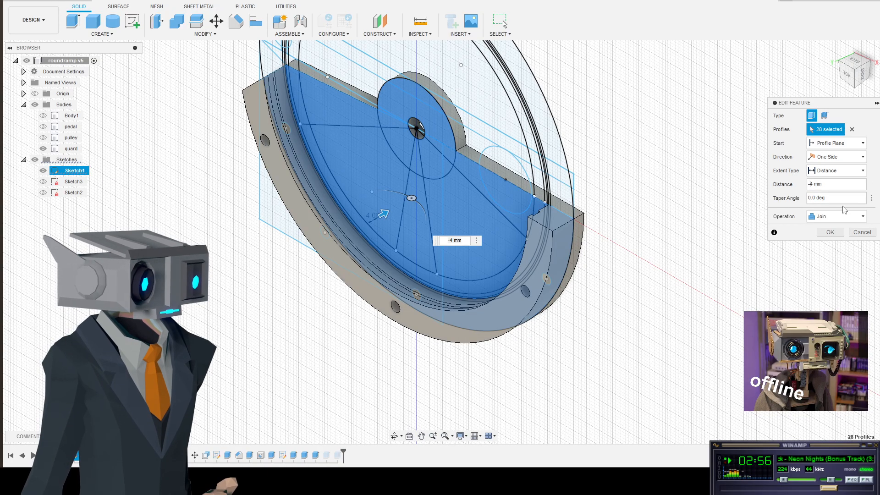
pyautogui.write('6')
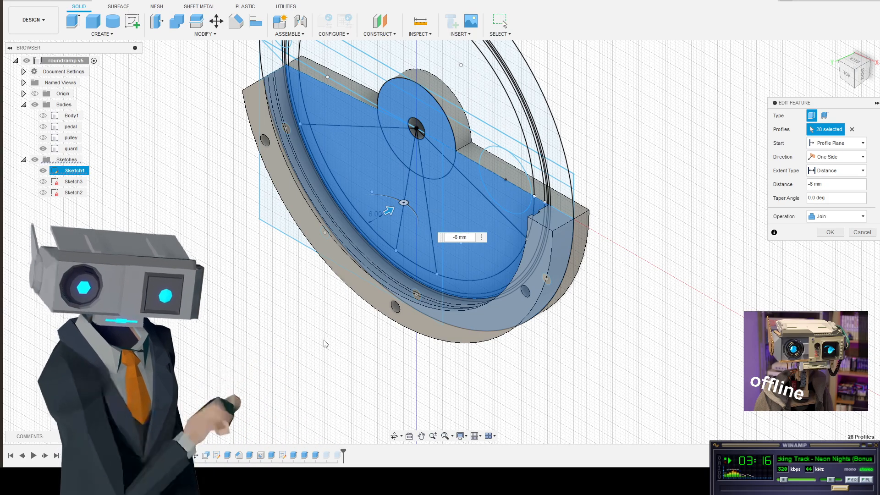
pyautogui.click(830, 232)
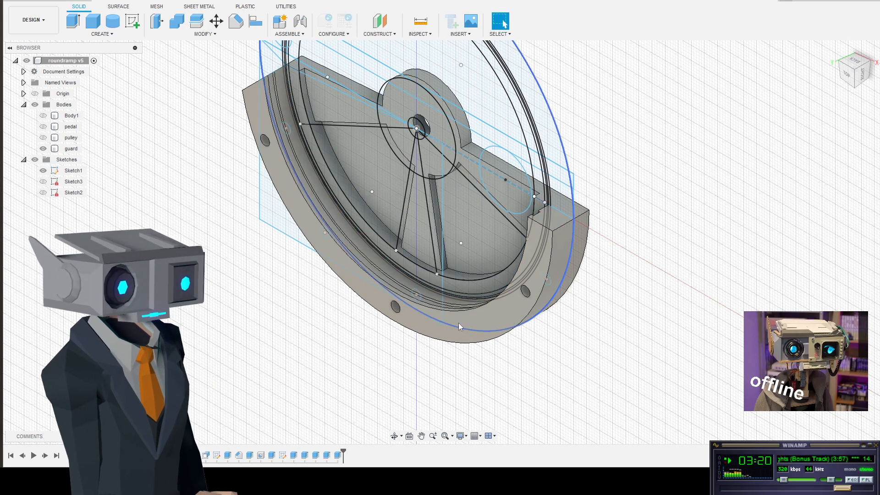
# - Edit the cut that makes the openings between the spokes and set its distance to -6 mm
pyautogui.rightClick(327, 456)
pyautogui.click(362, 366)
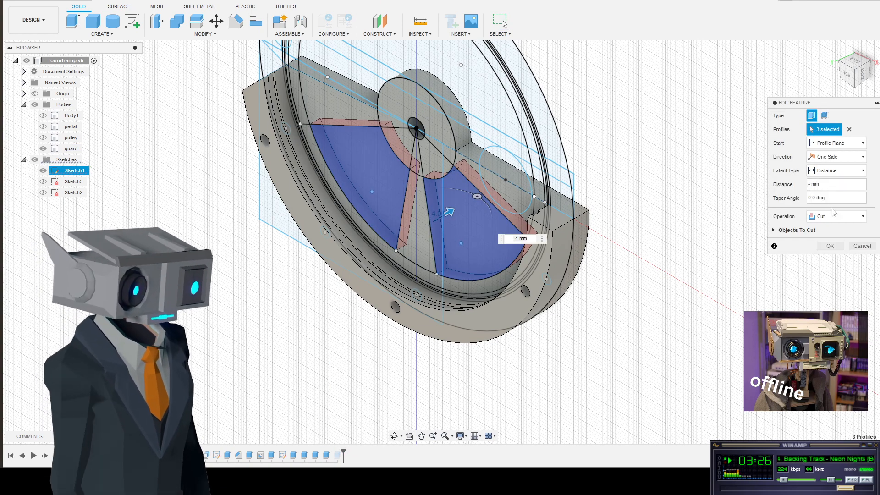
pyautogui.write('6')
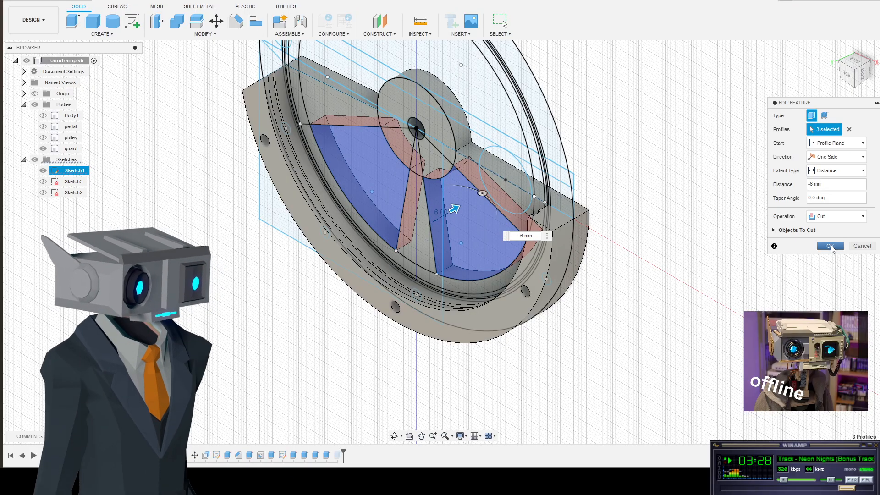
pyautogui.click(830, 246)
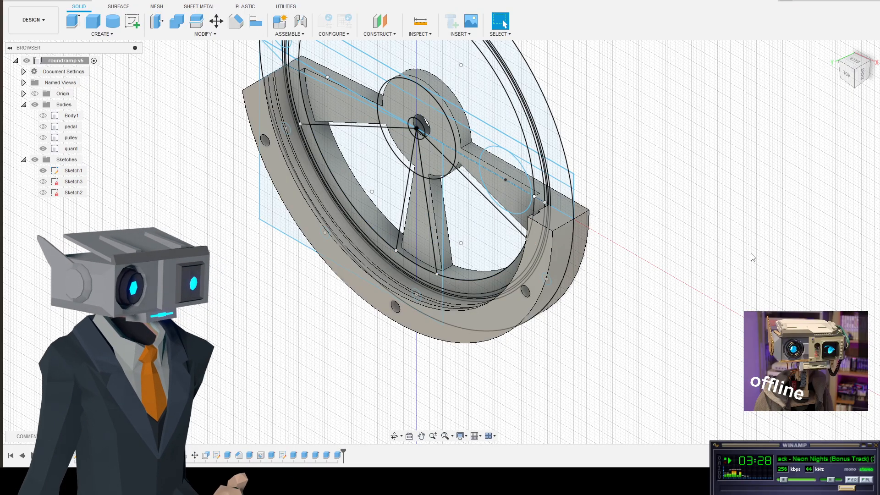
# - Hide Sketch1 and examine the guard's spokes and hub from an isometric view
pyautogui.click(847, 76)
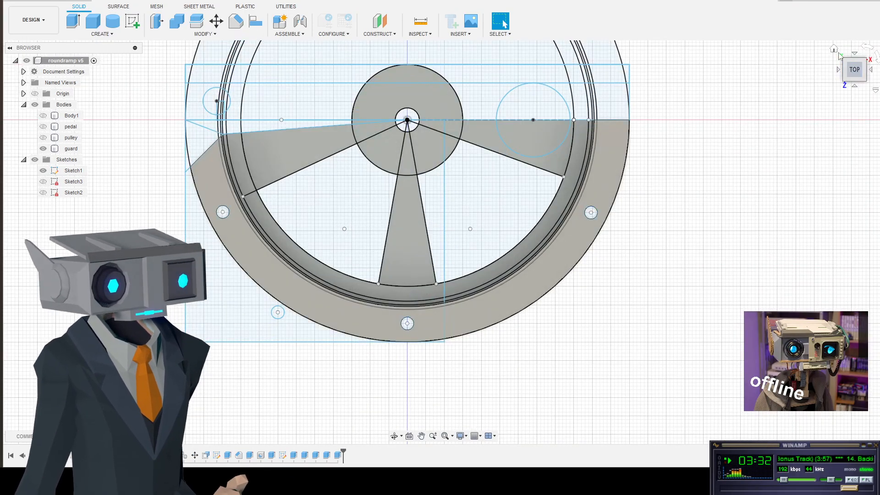
pyautogui.click(835, 49)
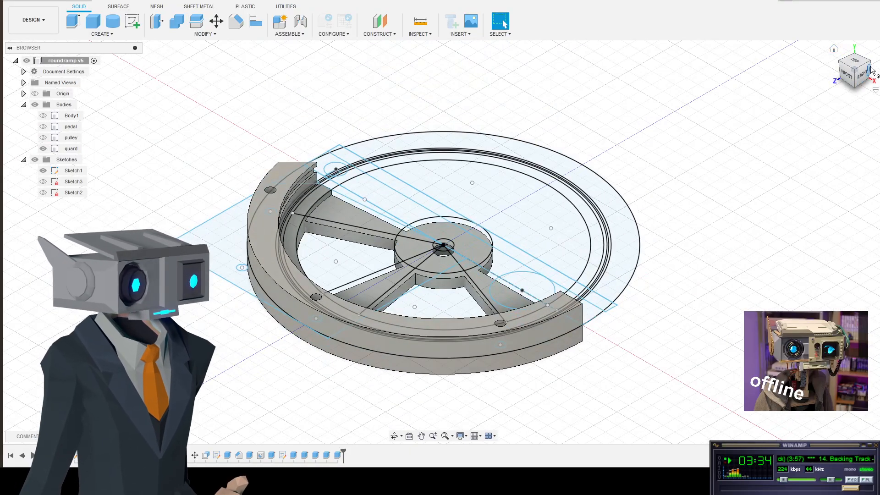
pyautogui.click(871, 68)
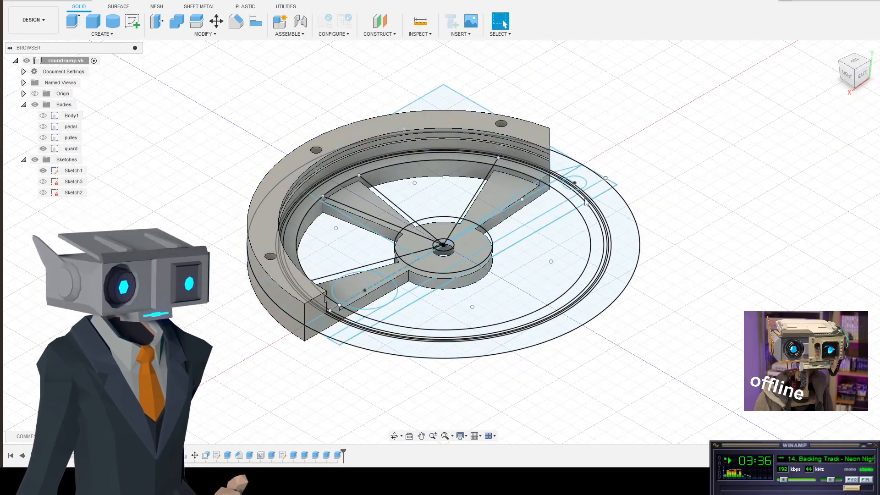
pyautogui.scroll(4, 419, 260)
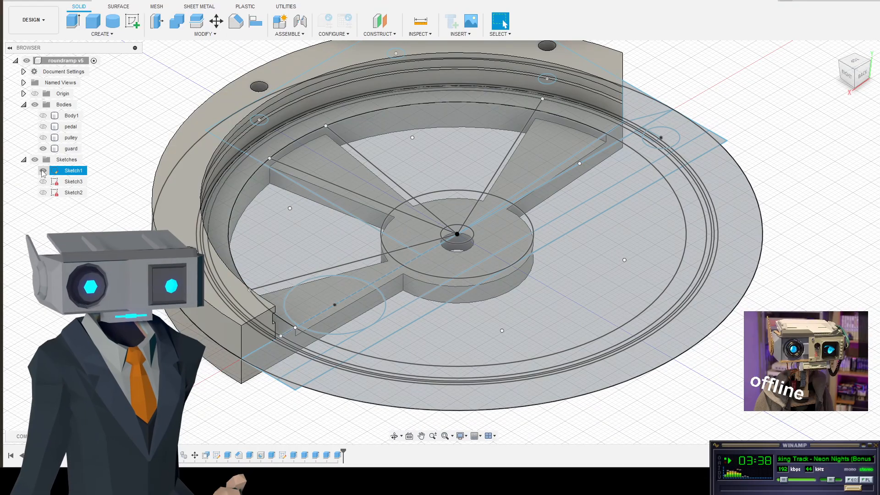
pyautogui.click(43, 171)
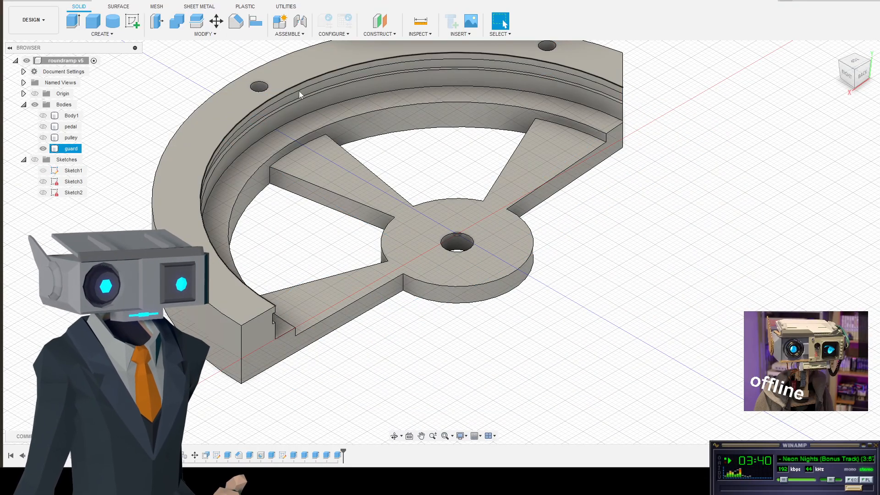
pyautogui.click(262, 140)
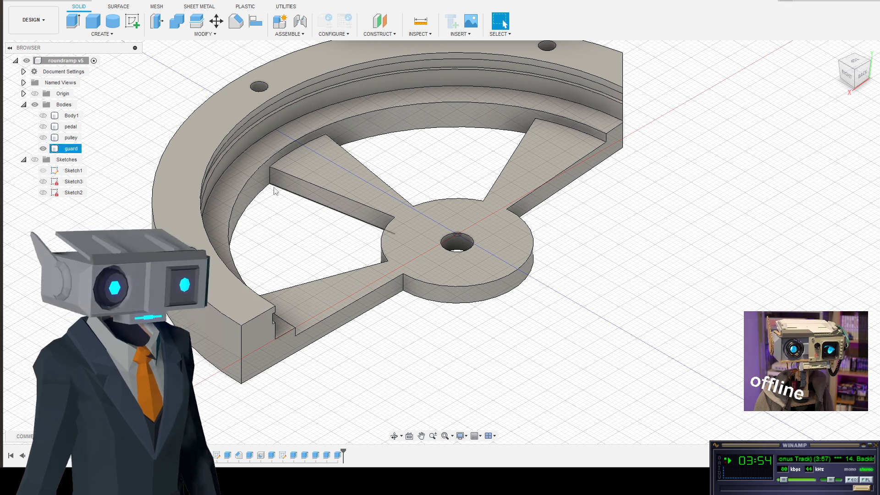
# - Show the pulley body and examine from the back and below how it clears the guard's hub and spokes
pyautogui.click(44, 139)
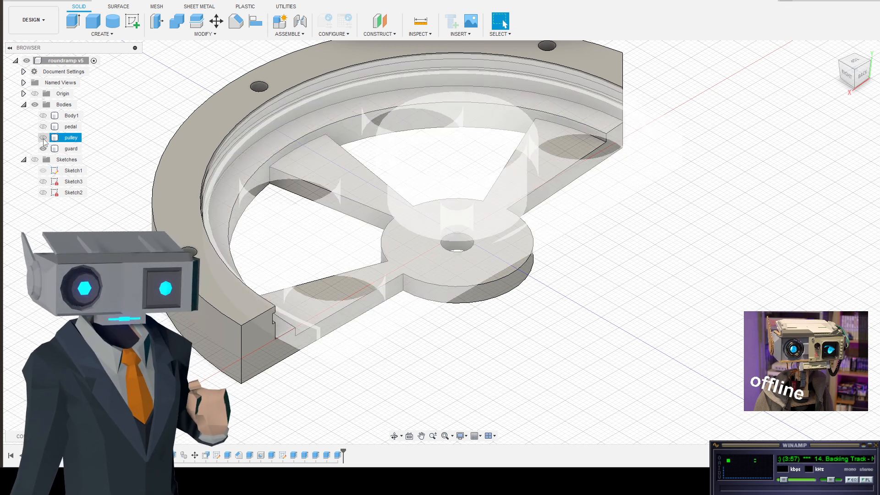
pyautogui.click(43, 138)
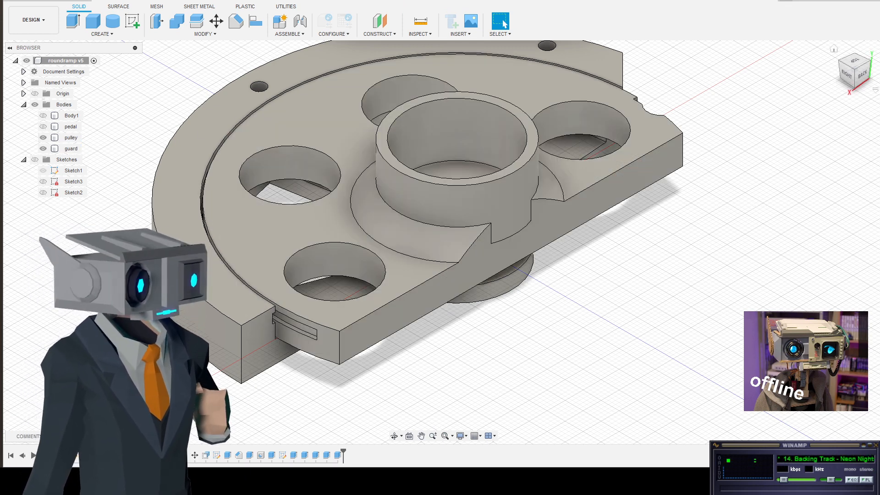
pyautogui.click(855, 83)
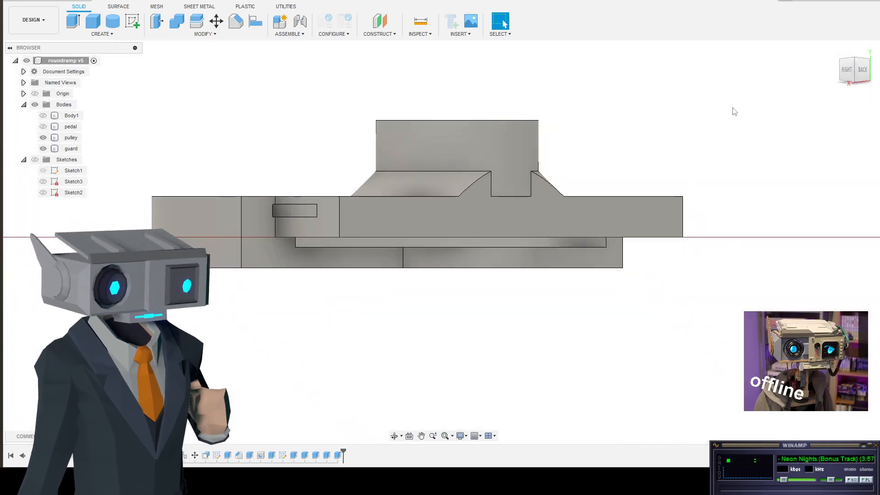
pyautogui.click(864, 71)
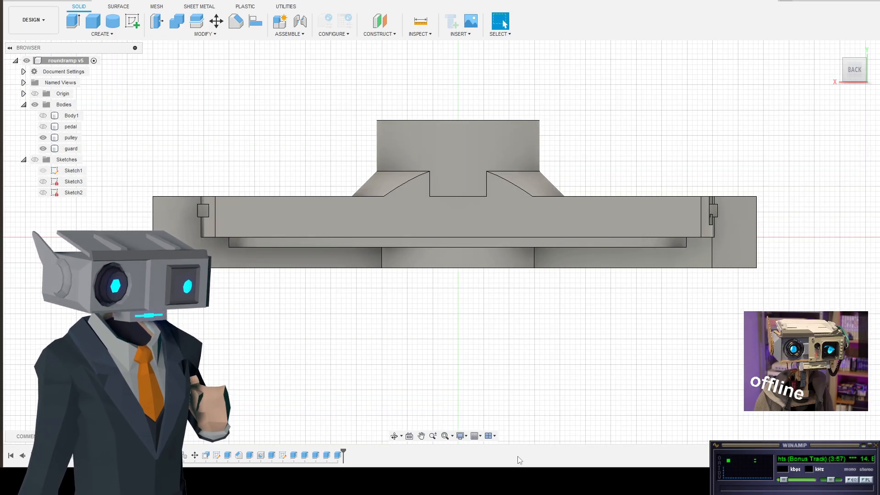
pyautogui.moveTo(477, 331); pyautogui.dragTo(451, 332)
pyautogui.scroll(5, 457, 277)
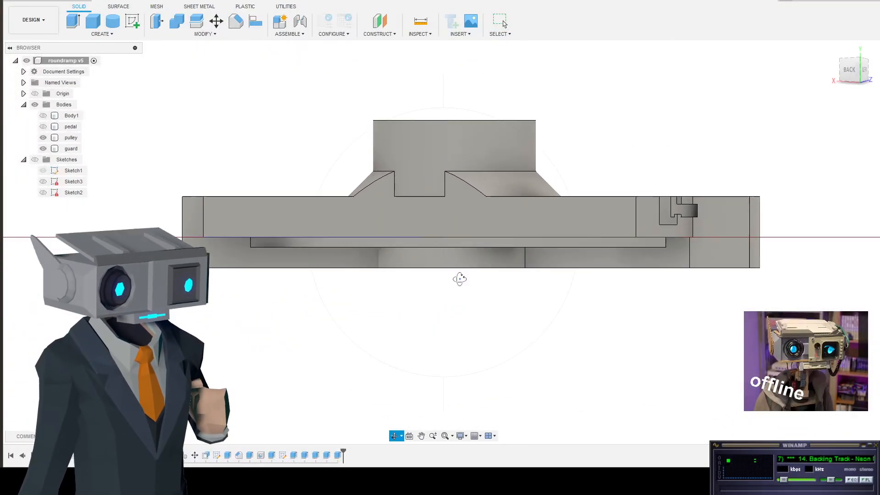
pyautogui.moveTo(402, 319)
pyautogui.mouseDown()
pyautogui.moveTo(385, 326)
pyautogui.moveTo(390, 316)
pyautogui.mouseUp()
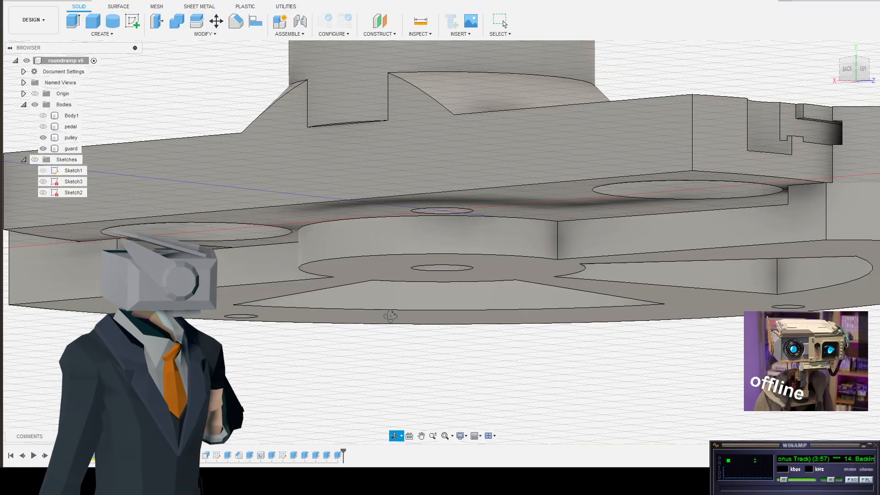
# - Examine the gap between the pulley's underside and the guard's outer rim, spokes and hub at a close, low angle
pyautogui.moveTo(391, 315); pyautogui.dragTo(418, 321)
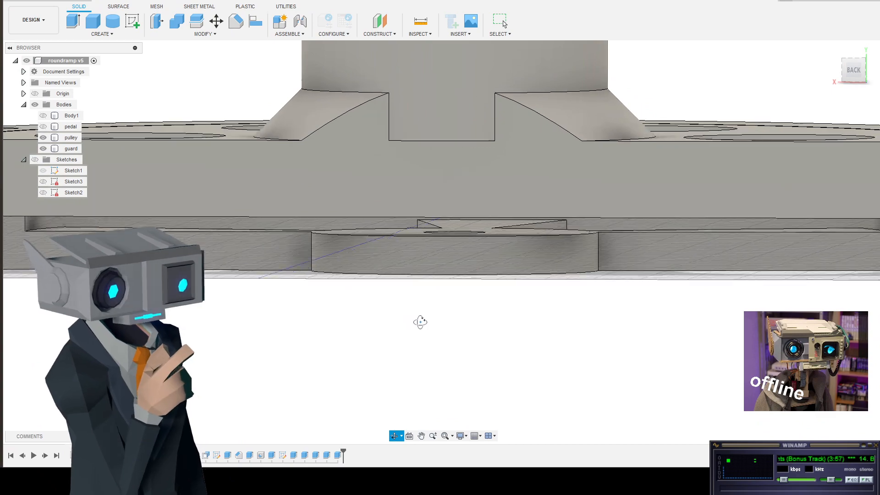
pyautogui.moveTo(631, 317); pyautogui.dragTo(356, 344)
pyautogui.press('Escape')
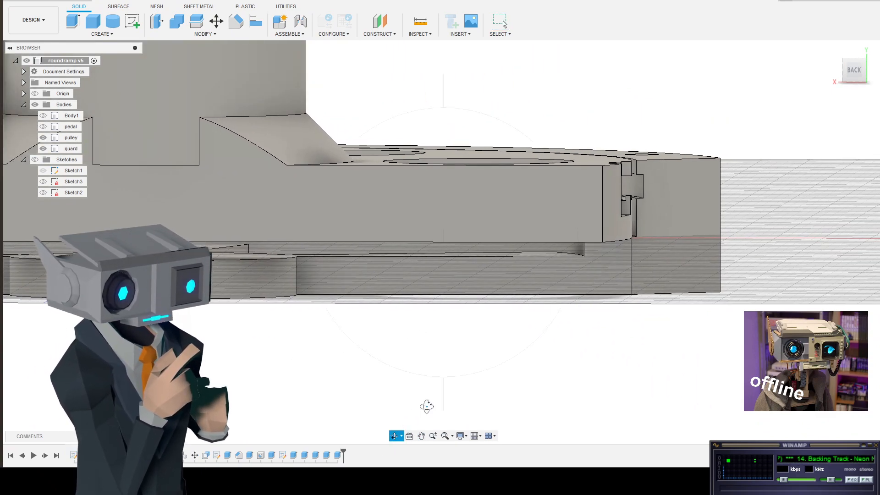
pyautogui.moveTo(426, 406); pyautogui.dragTo(622, 315)
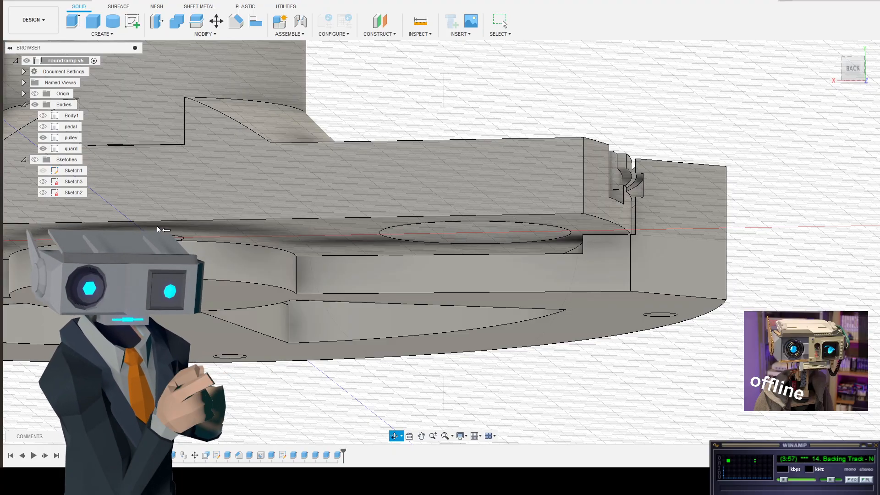
pyautogui.moveTo(209, 273); pyautogui.dragTo(492, 290, button='middle')
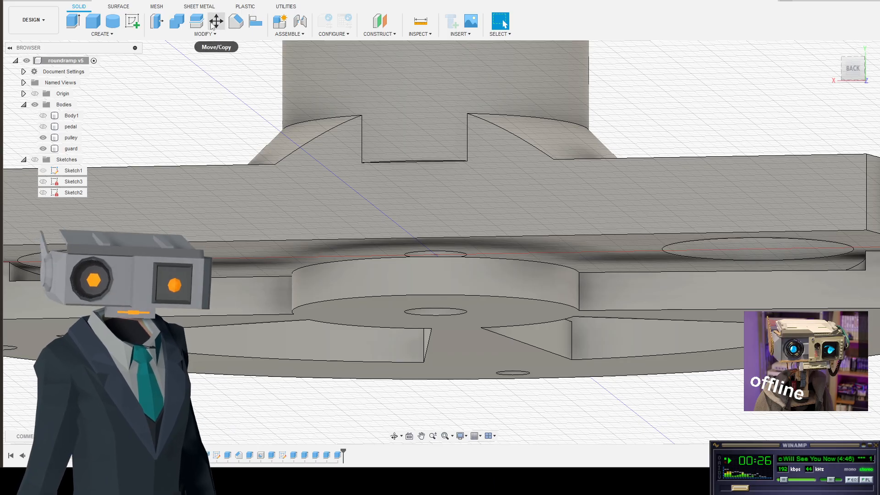
# - Select the guard body and examine its fit around the pulley from the home view and the opposite isometric view
pyautogui.click(69, 149)
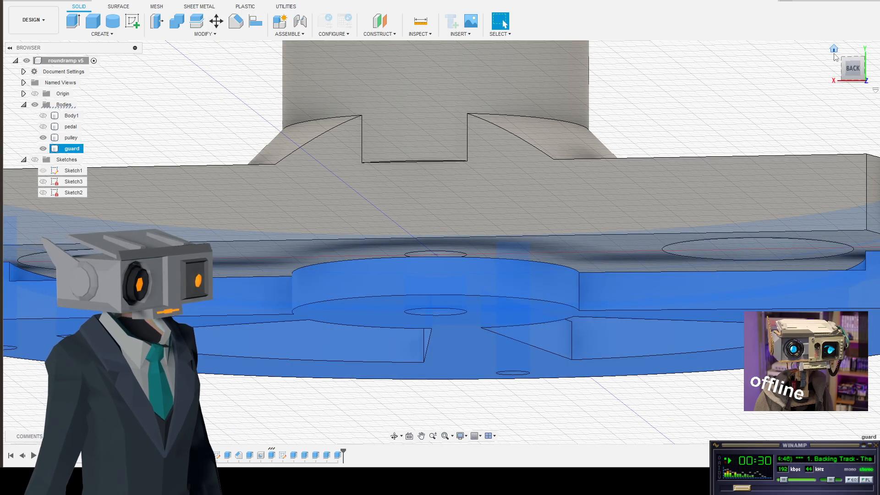
pyautogui.click(834, 49)
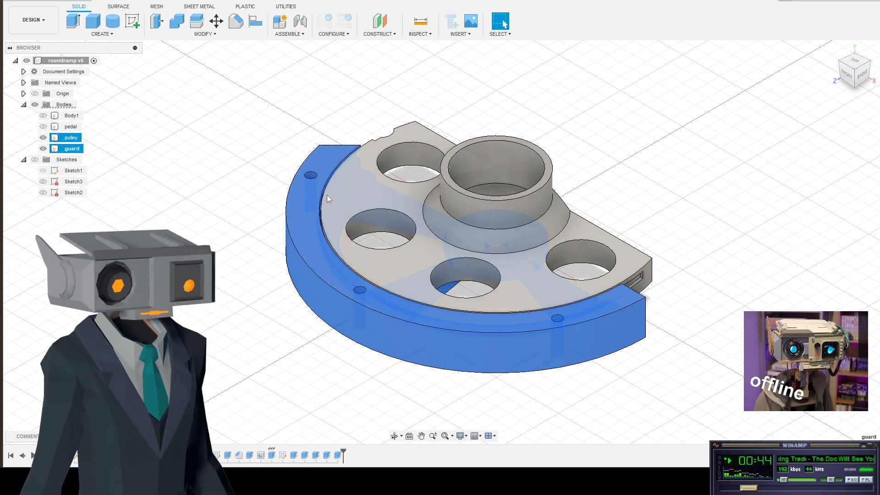
pyautogui.keyDown('shift'); pyautogui.click(336, 232); pyautogui.keyUp('shift')
pyautogui.scroll(3, 544, 181)
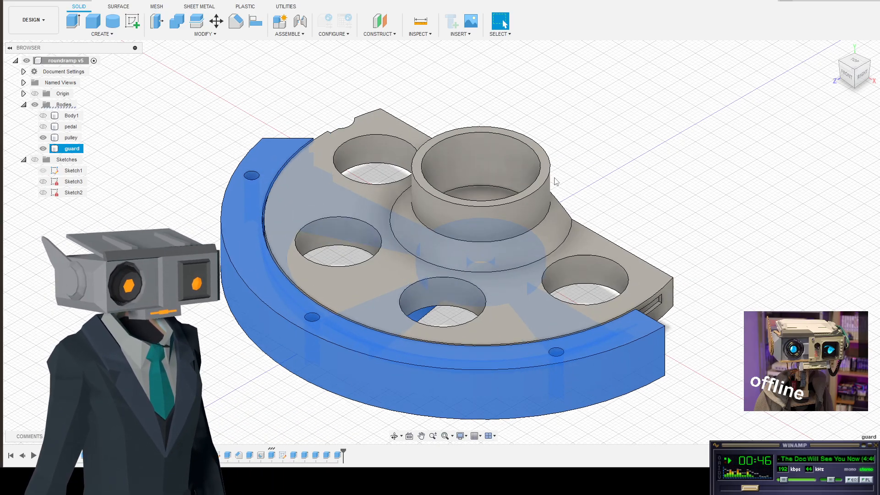
pyautogui.click(868, 63)
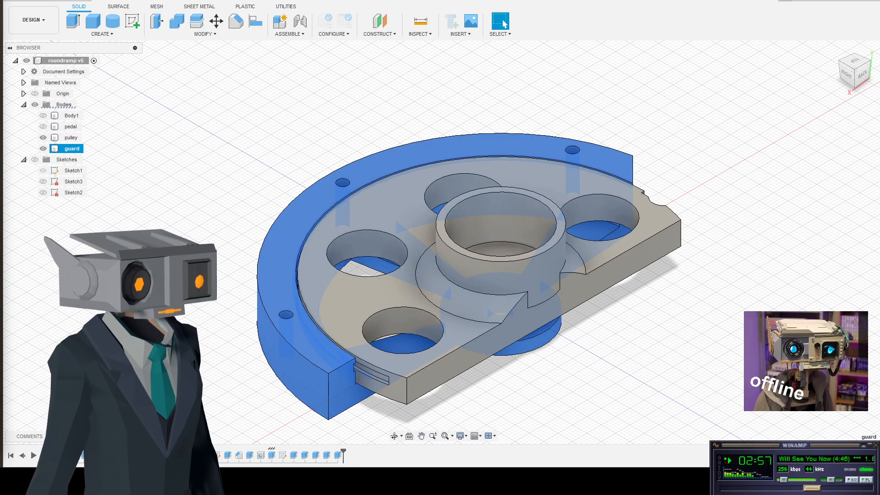
pyautogui.keyDown('shift'); pyautogui.click(514, 225); pyautogui.keyUp('shift')
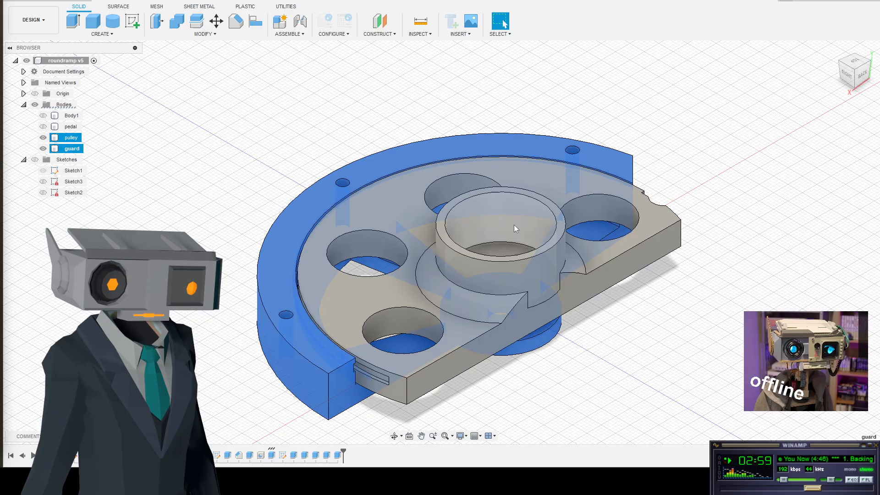
pyautogui.keyDown('ctrl'); pyautogui.click(493, 241); pyautogui.keyUp('ctrl')
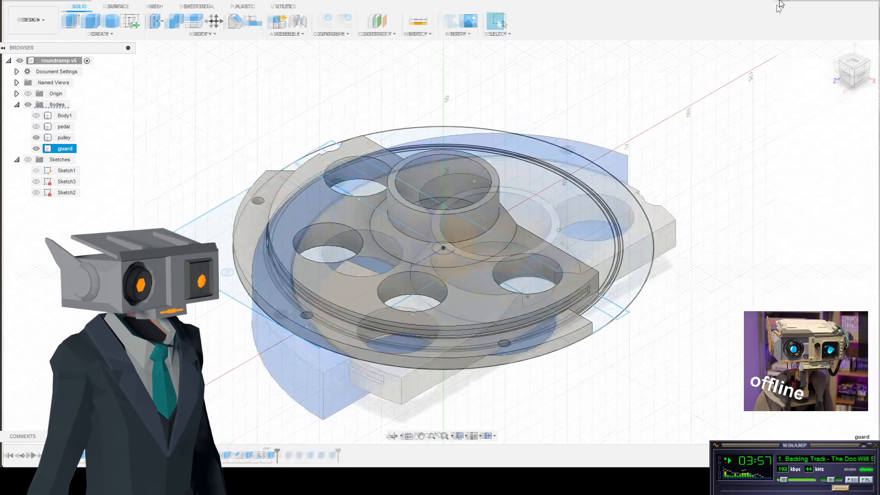
# - Switch to Maya and open the recent scene rustymecha002a.mb without saving the untitled scene
pyautogui.hotkey('alt', 'Tab')
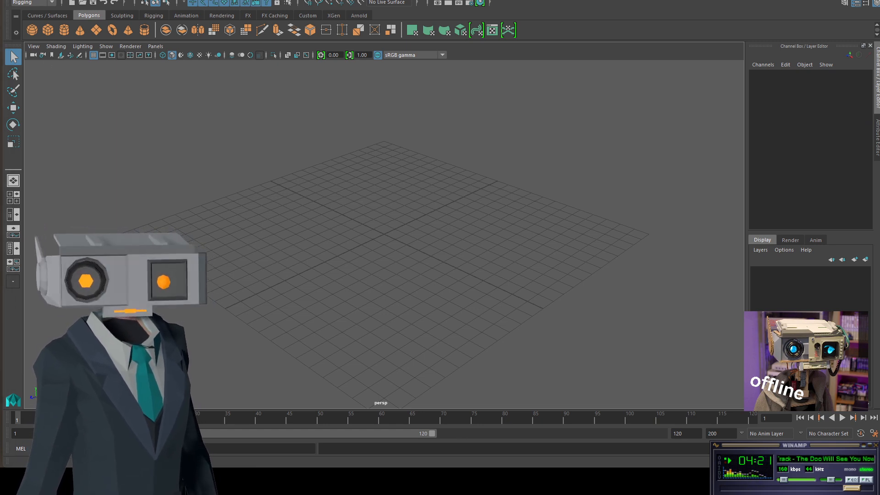
pyautogui.click(13, 4)
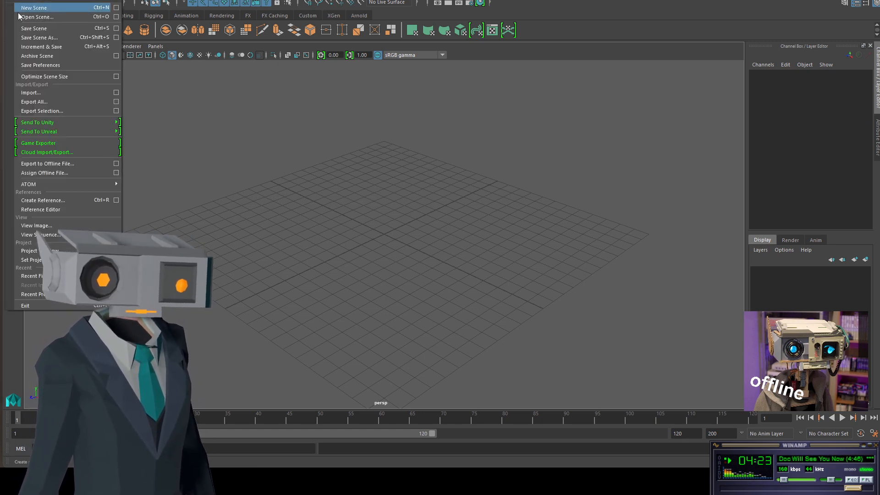
pyautogui.moveTo(32, 276)
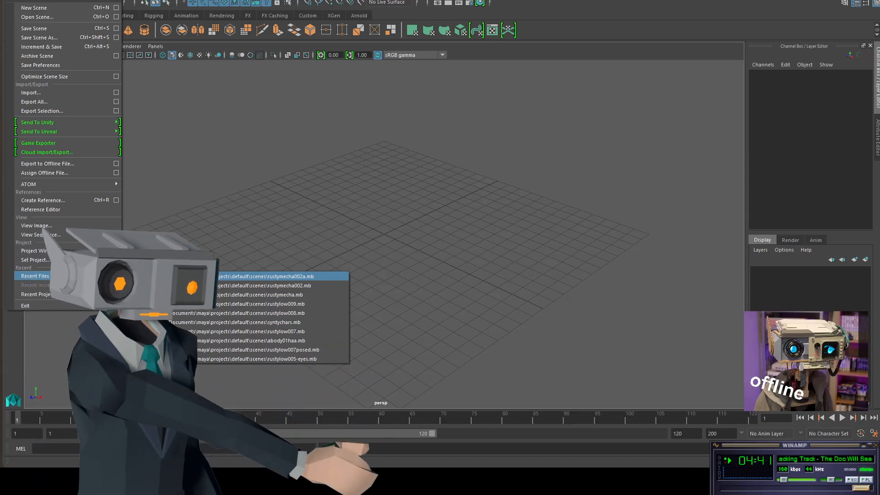
pyautogui.click(226, 277)
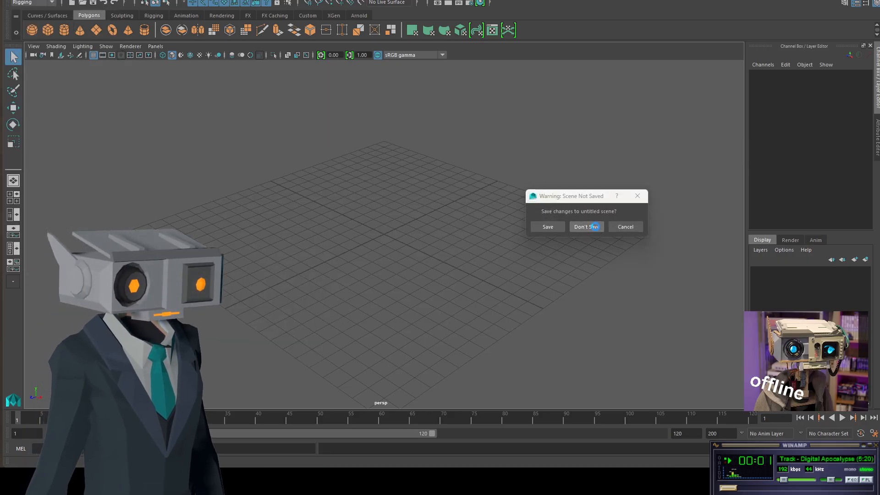
pyautogui.click(599, 228)
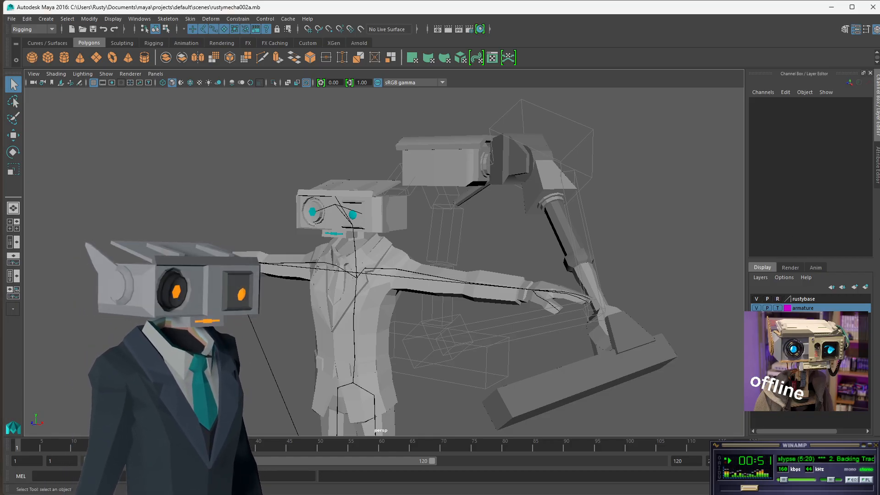
pyautogui.moveTo(879, 239); pyautogui.dragTo(877, 238)
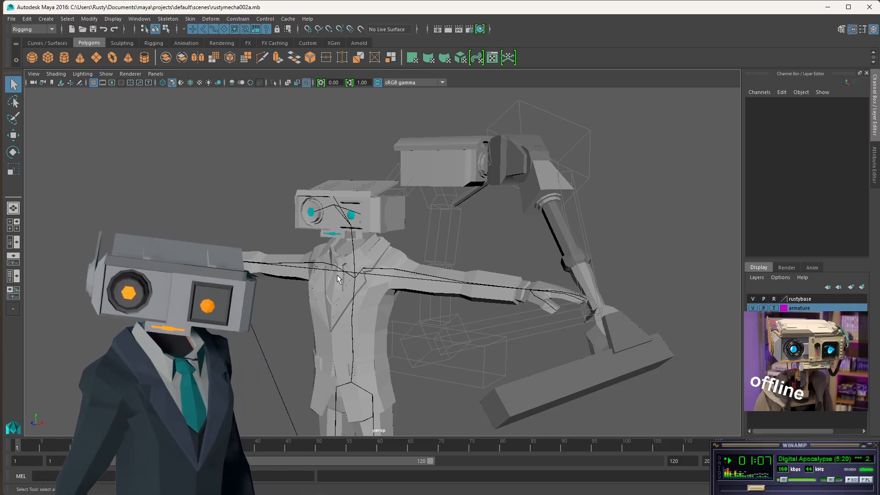
pyautogui.moveTo(446, 223); pyautogui.dragTo(590, 296)
pyautogui.hotkey('ctrl', 'z')
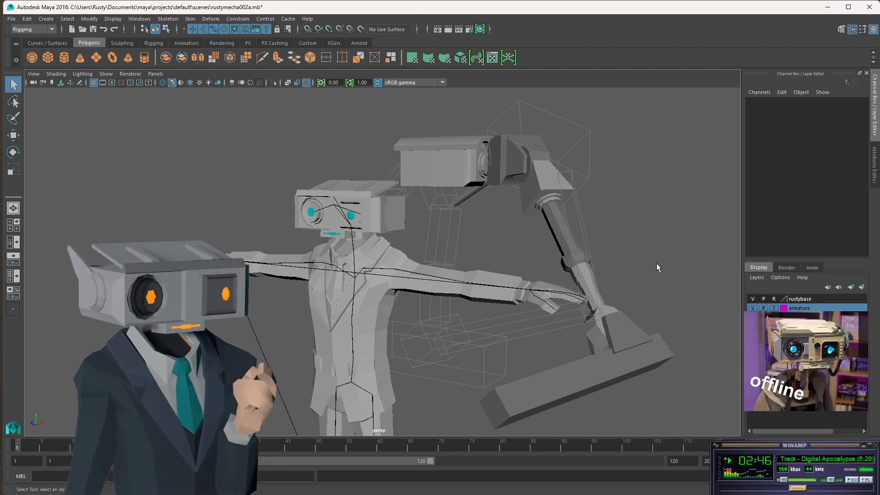
pyautogui.click(52, 30)
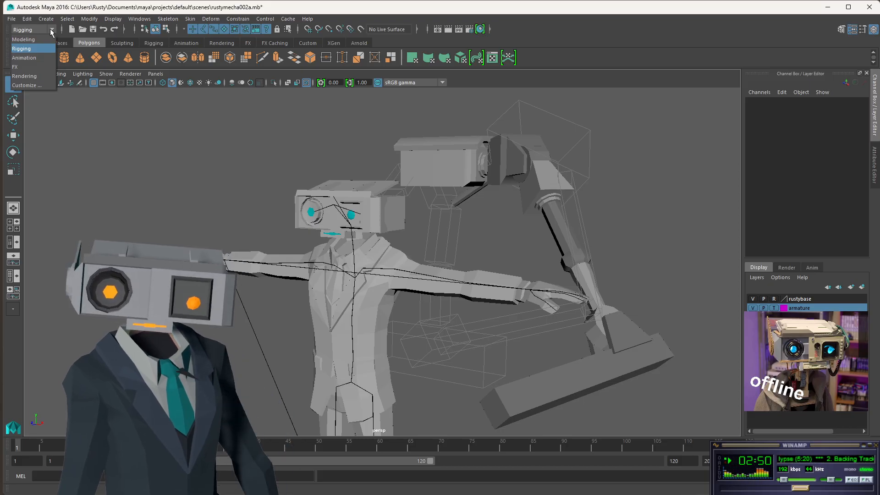
pyautogui.click(122, 218)
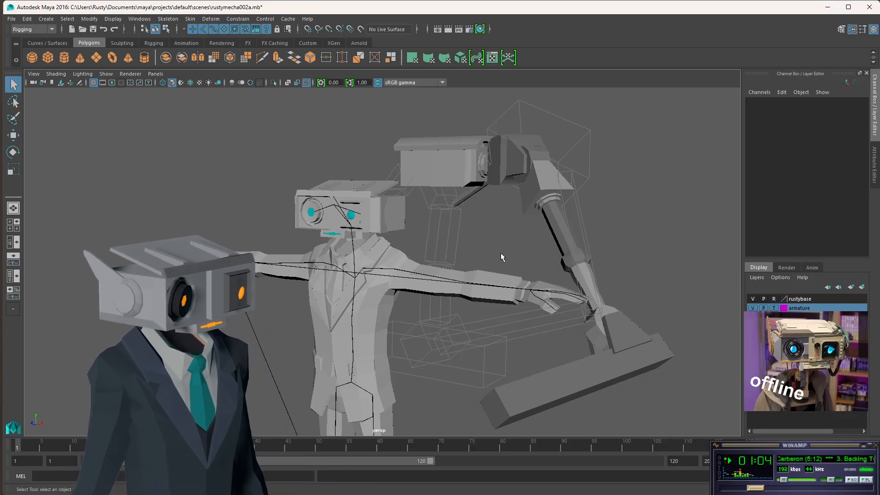
# - Make the rustybase layer selectable, rotate the UpperArm_L joint about 16.86 degrees around X, and undo the rotation
pyautogui.keyDown('alt'); pyautogui.moveTo(513, 236); pyautogui.dragTo(404, 211); pyautogui.keyUp('alt')
pyautogui.keyDown('alt'); pyautogui.moveTo(309, 237); pyautogui.dragTo(539, 248); pyautogui.keyUp('alt')
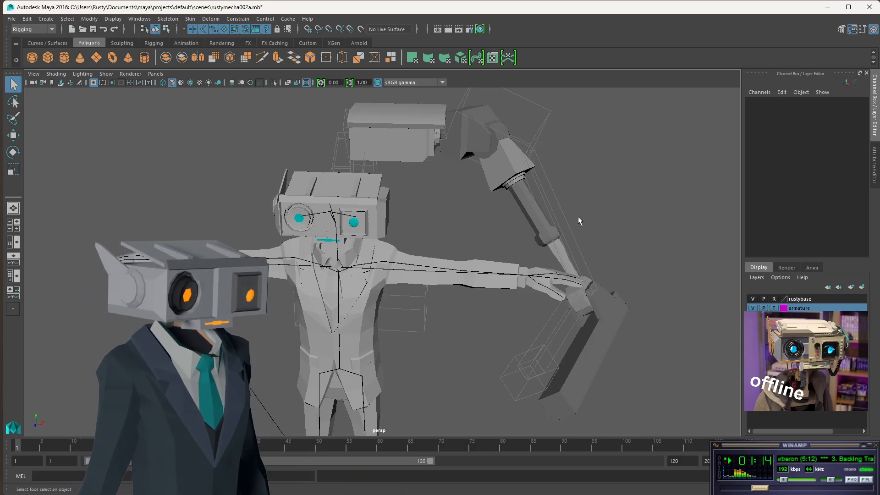
pyautogui.moveTo(579, 224)
pyautogui.keyDown('alt'); pyautogui.mouseDown()
pyautogui.moveTo(526, 199)
pyautogui.moveTo(473, 216)
pyautogui.moveTo(541, 208)
pyautogui.moveTo(583, 225)
pyautogui.moveTo(579, 251)
pyautogui.moveTo(590, 219)
pyautogui.mouseUp(); pyautogui.keyUp('alt')
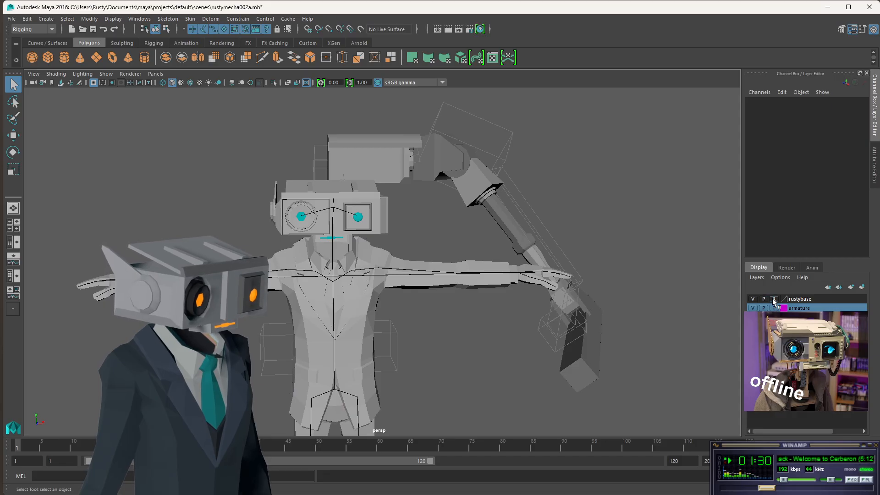
pyautogui.click(398, 272)
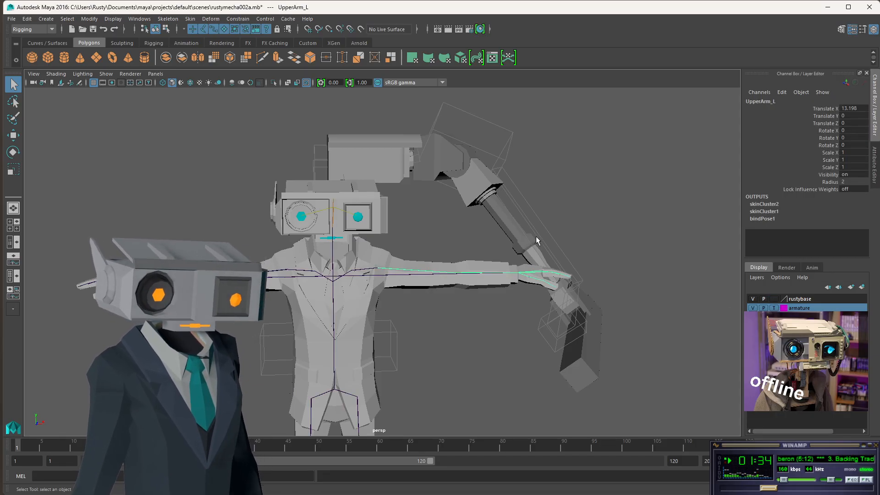
pyautogui.scroll(6, 446, 284)
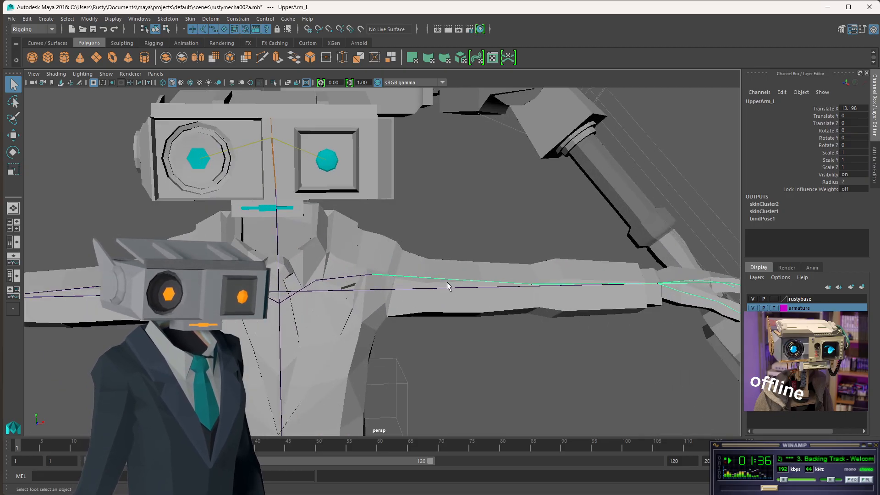
pyautogui.keyDown('alt'); pyautogui.moveTo(447, 284); pyautogui.dragTo(509, 287); pyautogui.keyUp('alt')
pyautogui.scroll(-5, 531, 294)
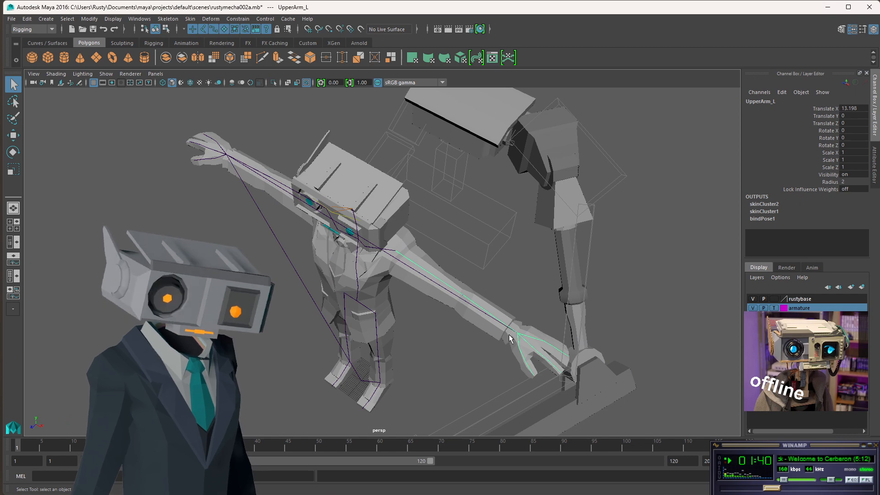
pyautogui.press('e')
pyautogui.moveTo(384, 277)
pyautogui.mouseDown()
pyautogui.moveTo(377, 283)
pyautogui.moveTo(420, 275)
pyautogui.moveTo(383, 274)
pyautogui.mouseUp()
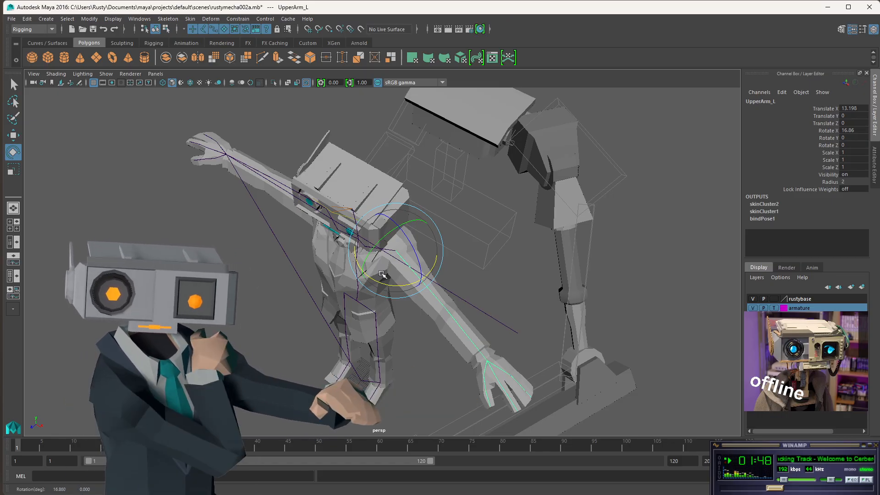
pyautogui.hotkey('ctrl', 'z')
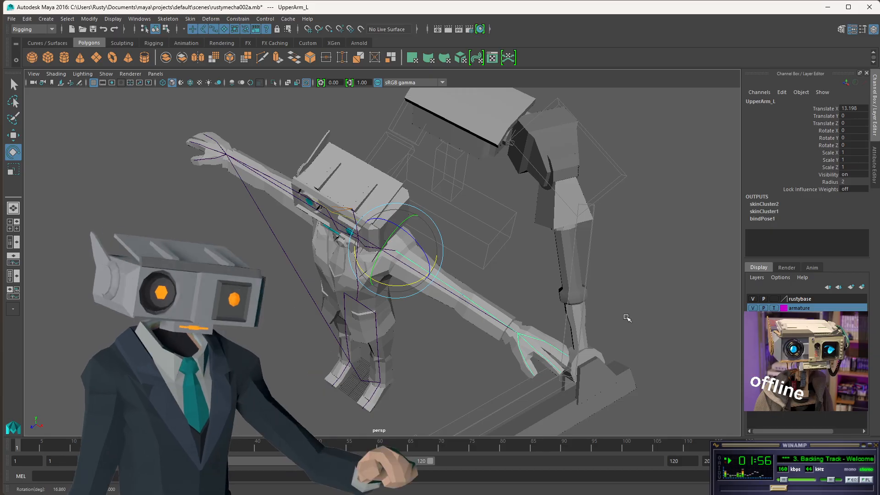
# - Set the rustybase layer's display type to reference and clear the UpperArm_L selection
pyautogui.click(775, 298)
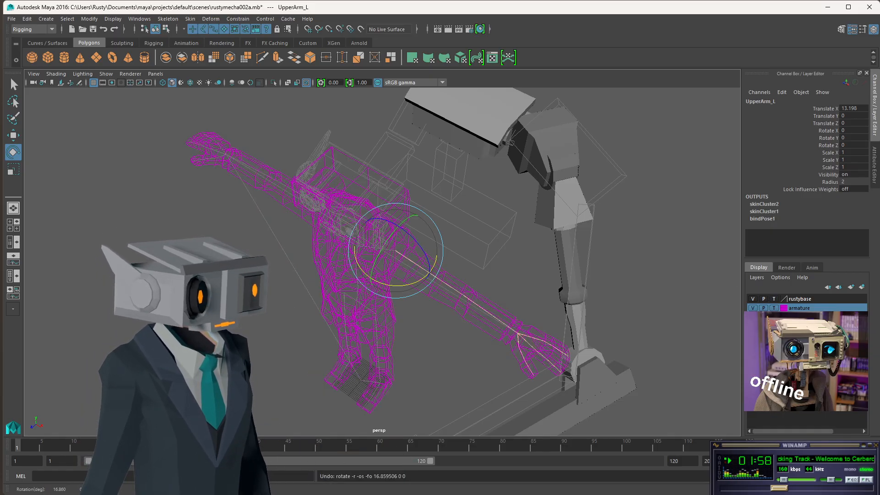
pyautogui.click(774, 299)
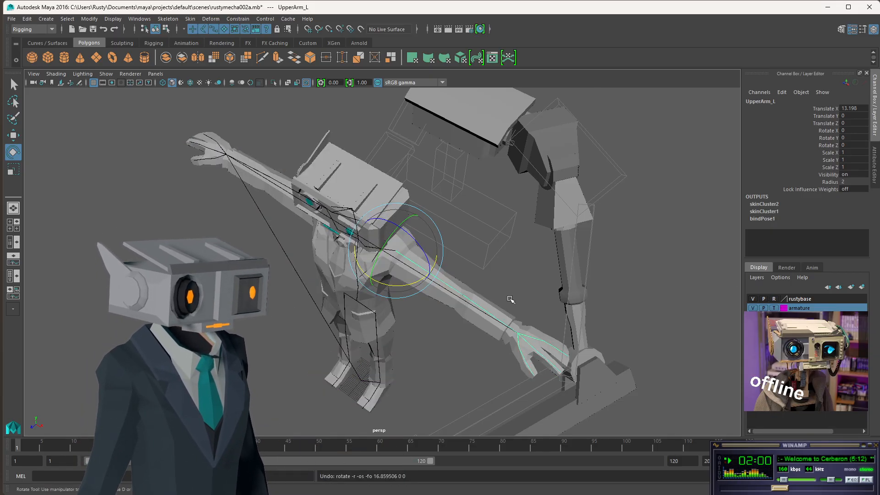
pyautogui.keyDown('alt'); pyautogui.moveTo(510, 300); pyautogui.dragTo(577, 268); pyautogui.keyUp('alt')
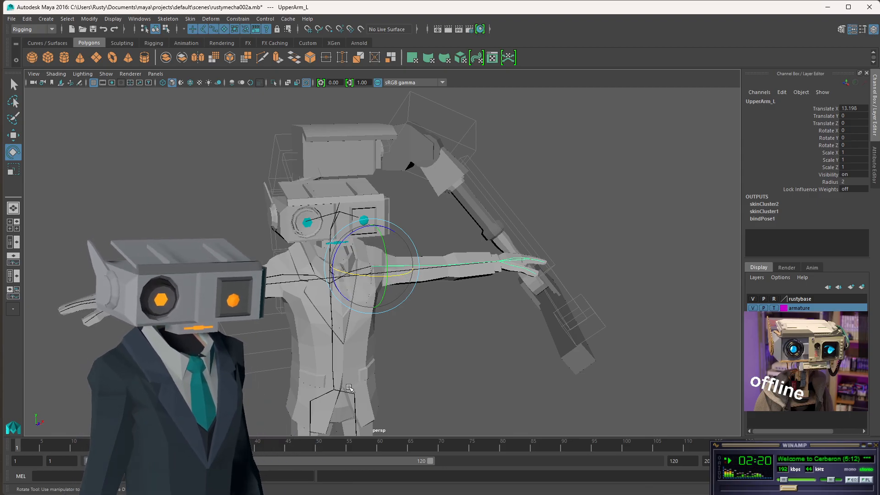
pyautogui.click(335, 390)
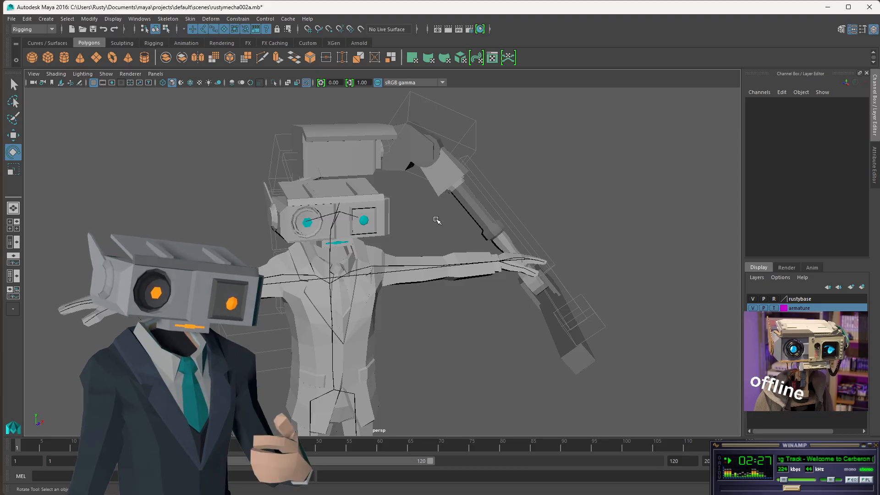
# - Examine the rigged character and the mechanical arm beside it from the side and from a front three-quarter angle
pyautogui.keyDown('alt'); pyautogui.moveTo(479, 221); pyautogui.dragTo(375, 210); pyautogui.keyUp('alt')
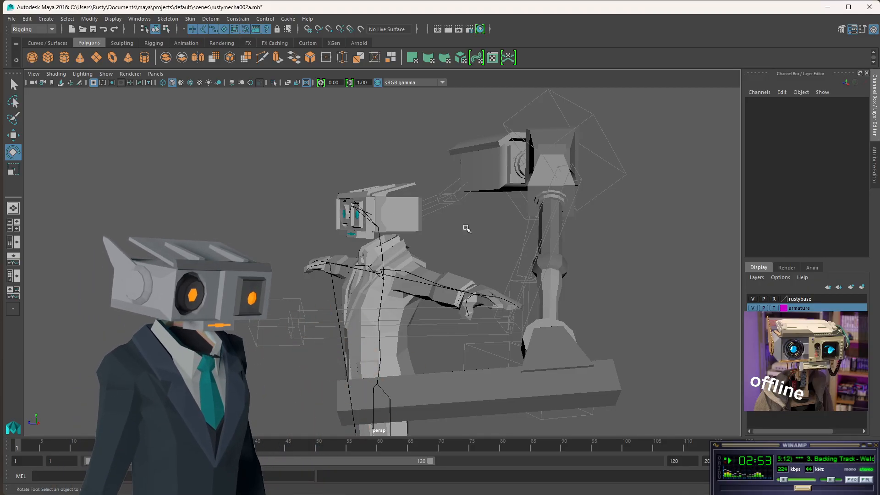
pyautogui.keyDown('alt'); pyautogui.moveTo(466, 229); pyautogui.dragTo(504, 236); pyautogui.keyUp('alt')
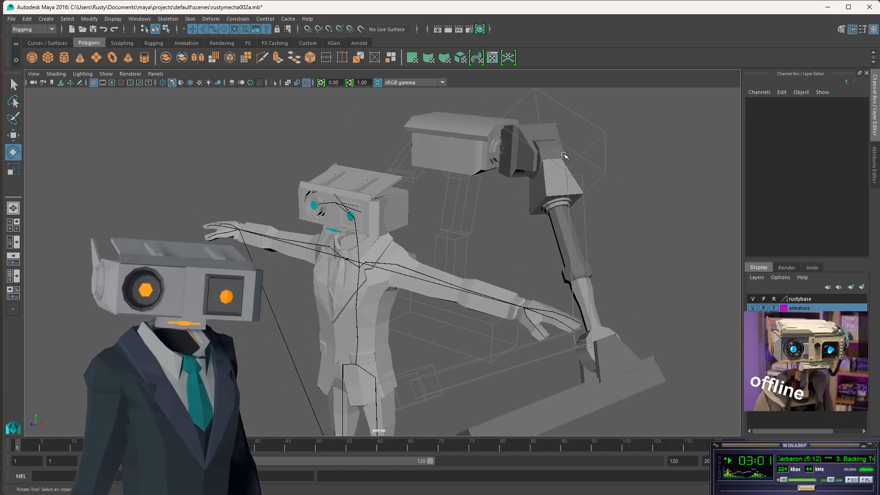
pyautogui.keyDown('alt'); pyautogui.moveTo(567, 354); pyautogui.dragTo(541, 339); pyautogui.keyUp('alt')
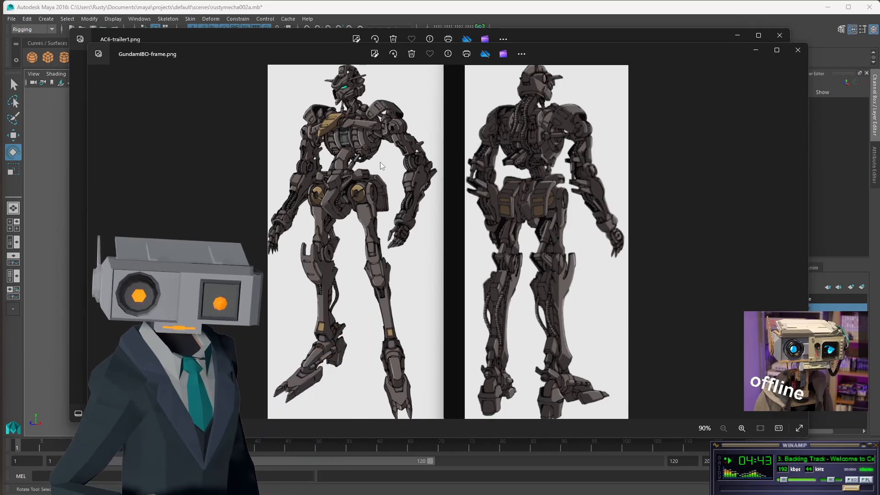
# - Examine the shoulder, upper arm and elbow joints in the GundamIBO-frame.png reference image at 313% zoom
pyautogui.scroll(2, 345, 131)
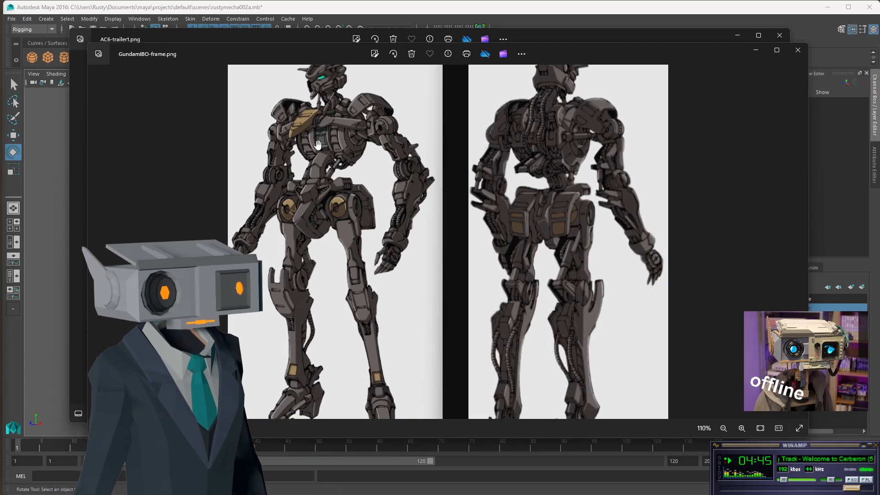
pyautogui.scroll(4, 319, 144)
pyautogui.scroll(3, 261, 133)
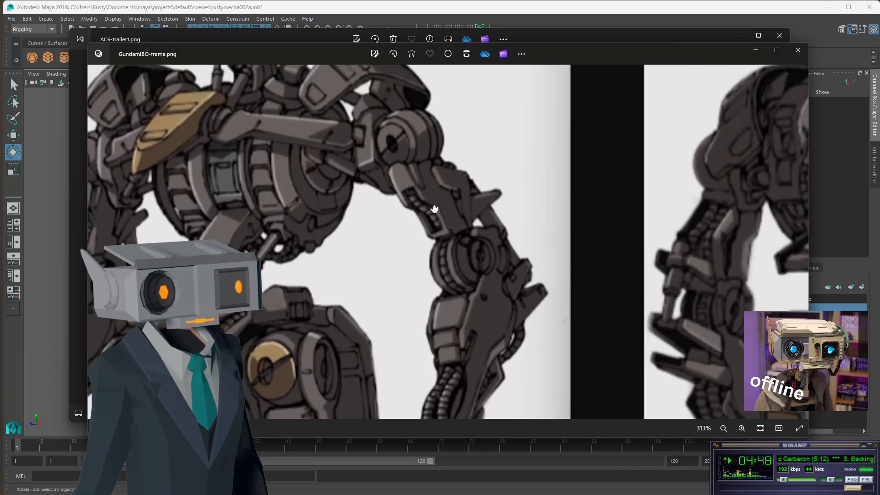
# - Compare the shoulder and upper-arm joints in the front and rear views of the GundamIBO-frame.png reference image
pyautogui.moveTo(434, 209); pyautogui.dragTo(474, 319)
pyautogui.moveTo(404, 306); pyautogui.dragTo(261, 230)
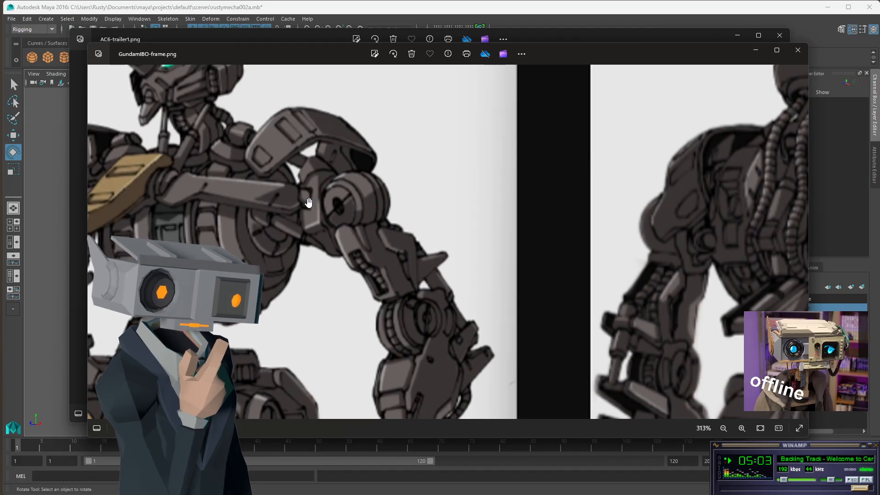
pyautogui.moveTo(426, 291); pyautogui.dragTo(139, 293)
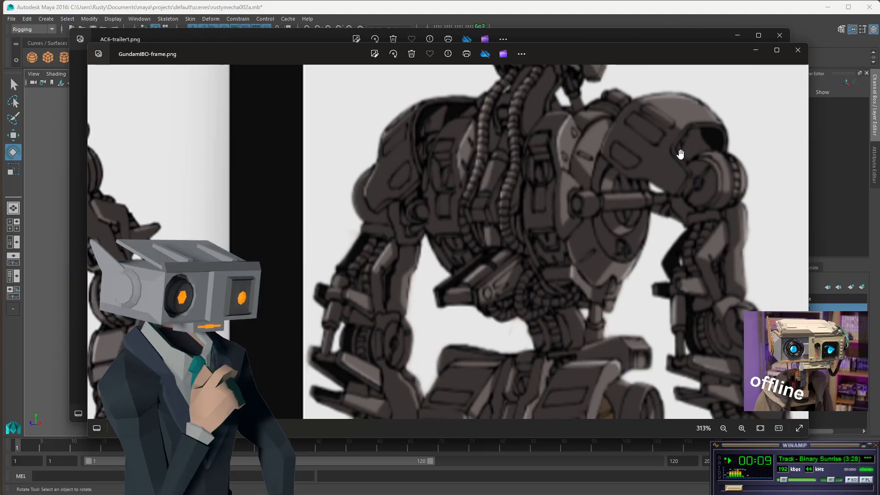
pyautogui.moveTo(667, 160); pyautogui.dragTo(611, 163)
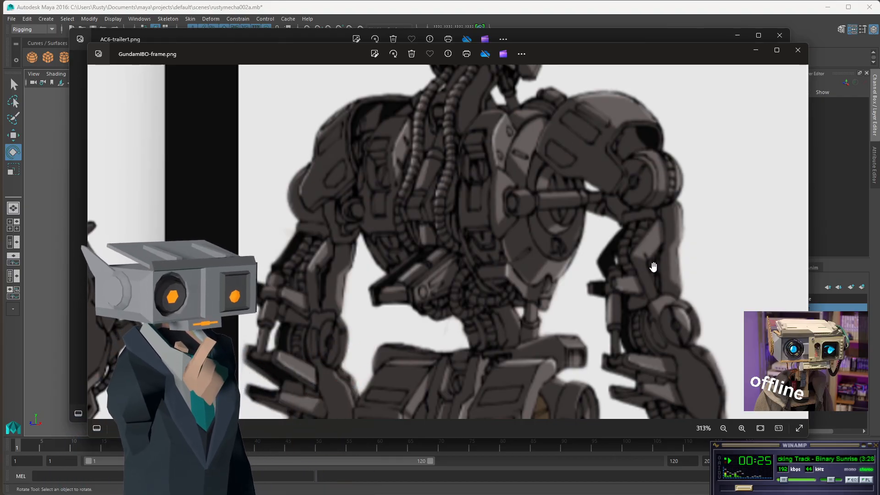
# - Examine the rear-view mecha's elbow pistons, forearms, waist, back cables and head in the GundamIBO-frame.png reference
pyautogui.scroll(-2, 653, 267)
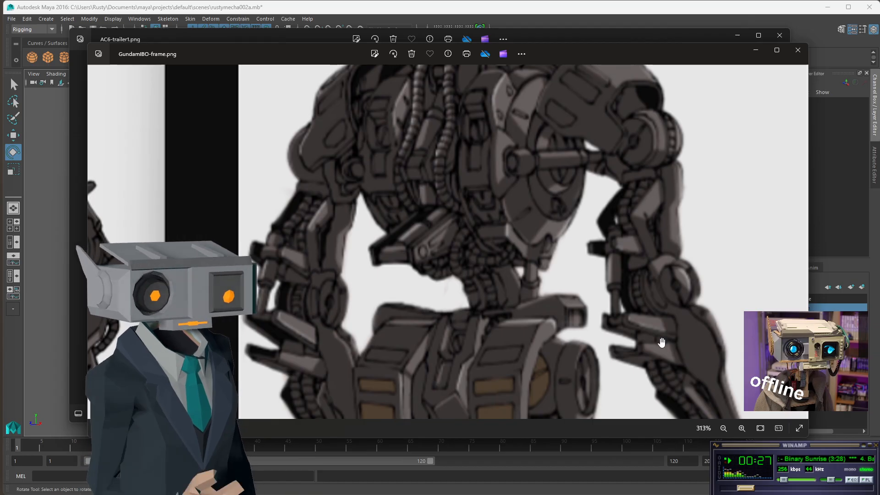
pyautogui.scroll(-5, 632, 183)
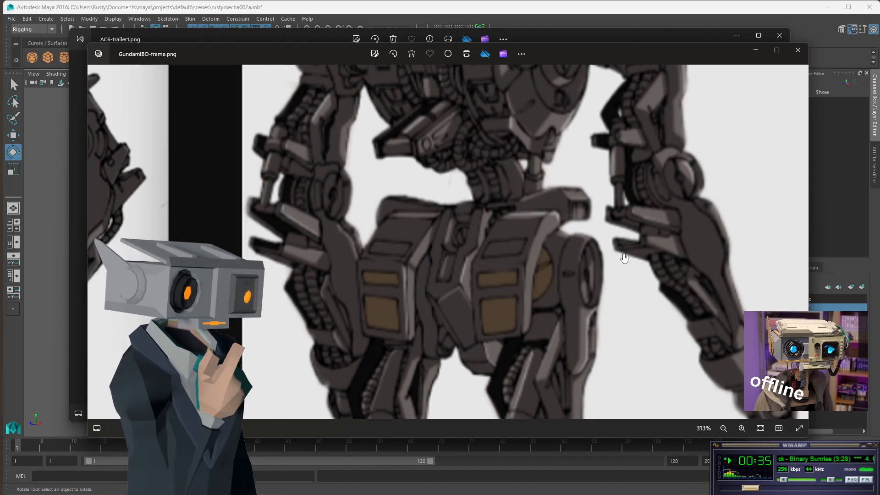
pyautogui.scroll(4, 624, 258)
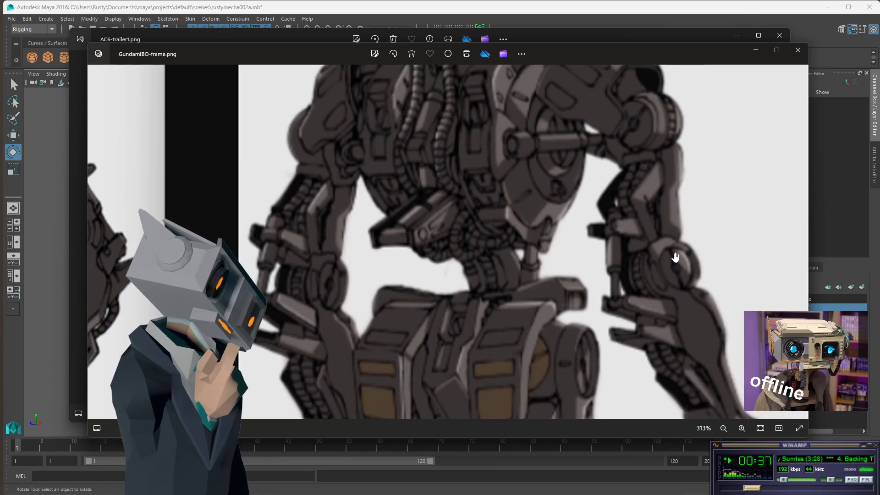
pyautogui.scroll(3, 651, 138)
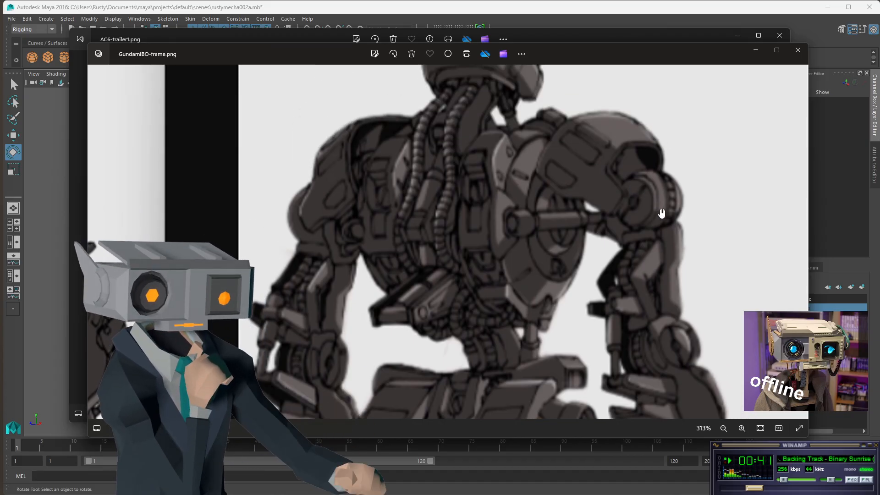
pyautogui.scroll(-5, 669, 275)
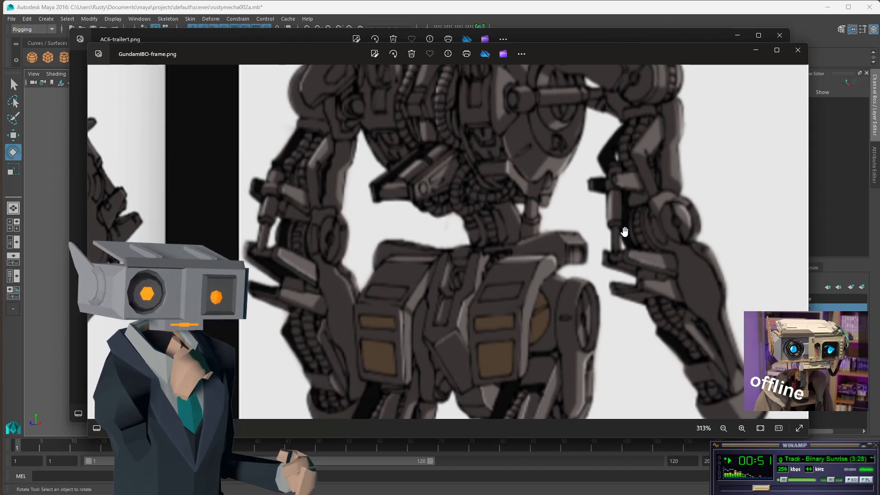
pyautogui.scroll(-3, 648, 225)
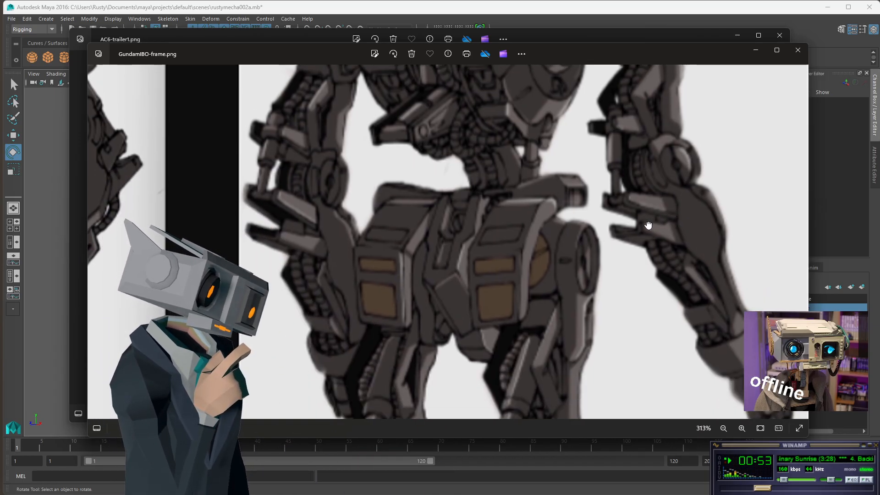
pyautogui.scroll(2, 649, 225)
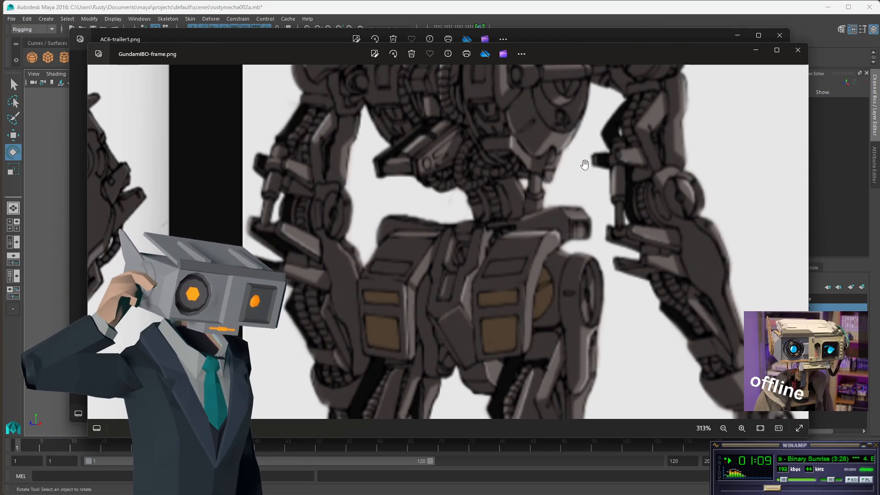
pyautogui.moveTo(584, 164); pyautogui.dragTo(556, 362)
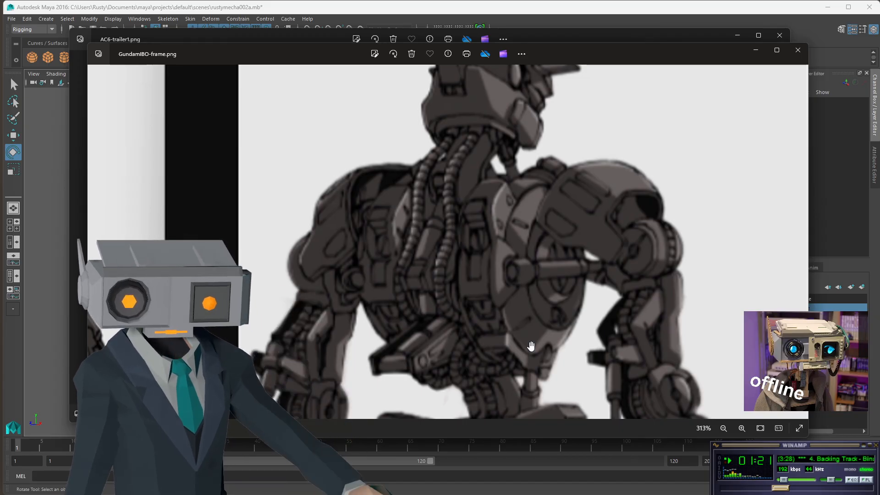
pyautogui.scroll(1, 438, 292)
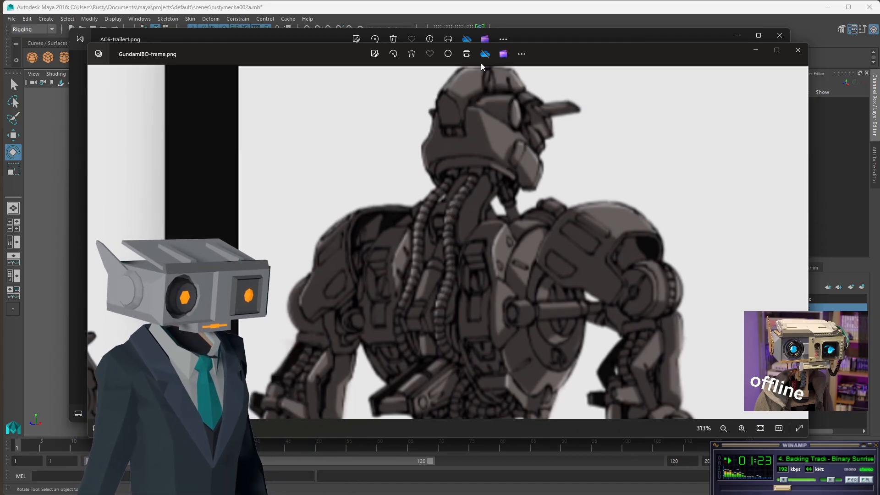
# - Minimize the GundamIBO-frame.png image and examine the mecha's limb joint below the ribbed column in AC6-trailer1.png up close
pyautogui.click(755, 56)
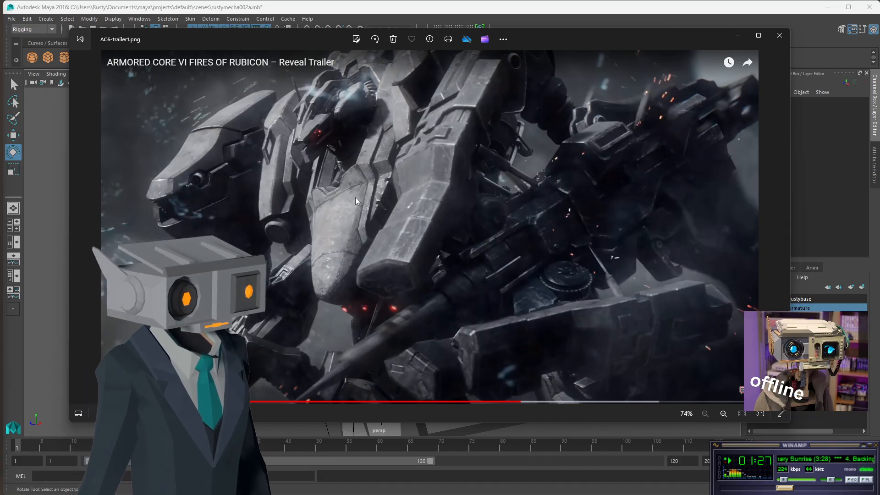
pyautogui.moveTo(299, 39); pyautogui.dragTo(510, 80)
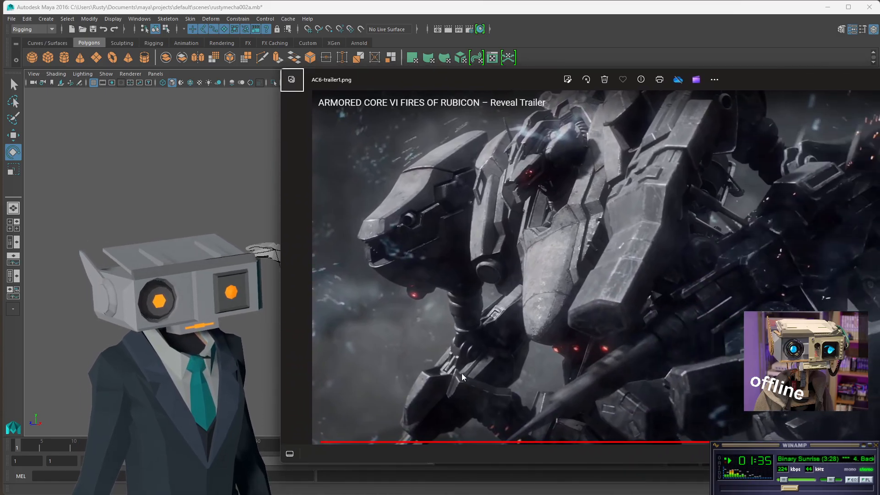
pyautogui.scroll(5, 458, 387)
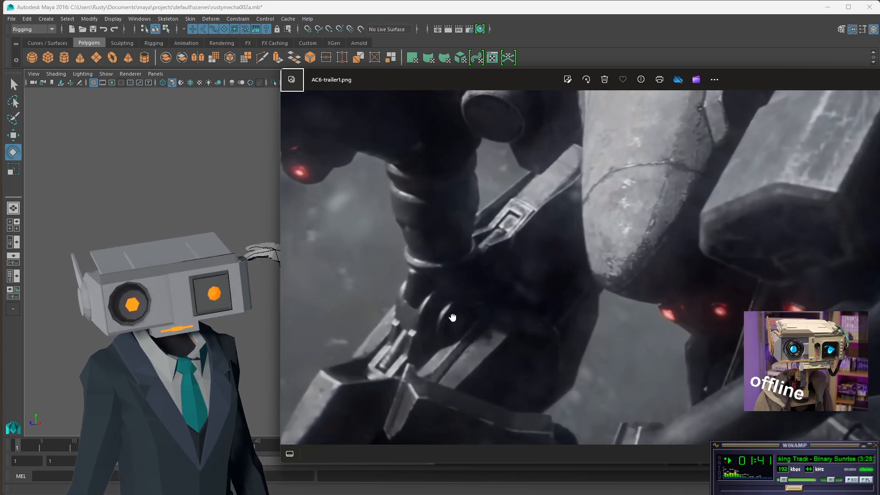
pyautogui.moveTo(450, 309); pyautogui.dragTo(521, 237)
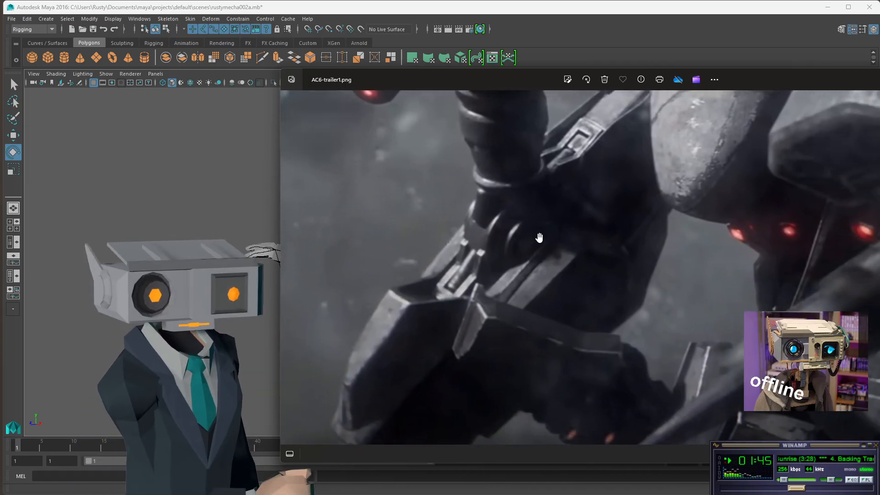
pyautogui.moveTo(538, 233); pyautogui.dragTo(552, 267)
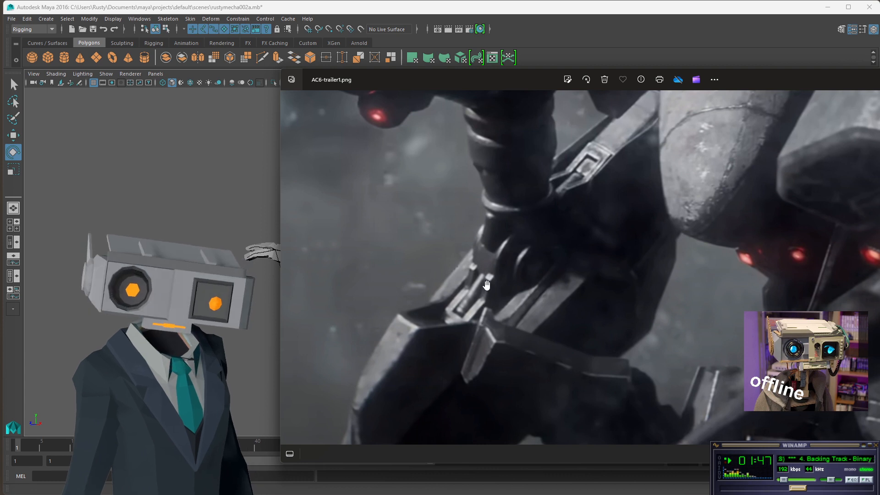
# - Compare the limb joint in AC6-trailer1.png with the mechanical arm in the Maya scene and minimize the image
pyautogui.moveTo(541, 81); pyautogui.dragTo(855, 84)
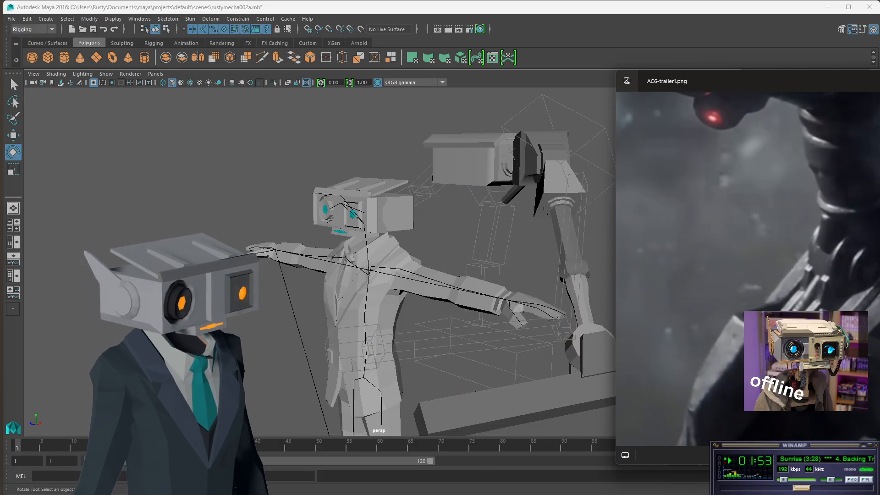
pyautogui.scroll(2, 822, 190)
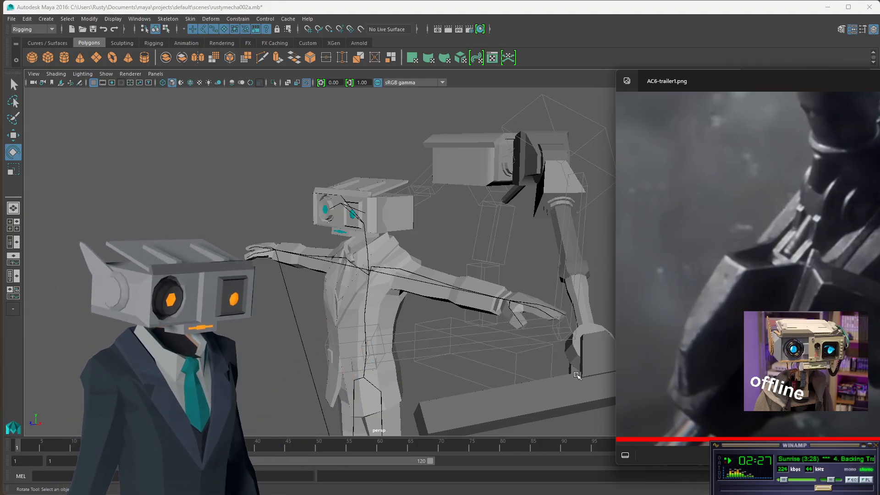
pyautogui.moveTo(806, 81); pyautogui.dragTo(356, 87)
pyautogui.click(832, 83)
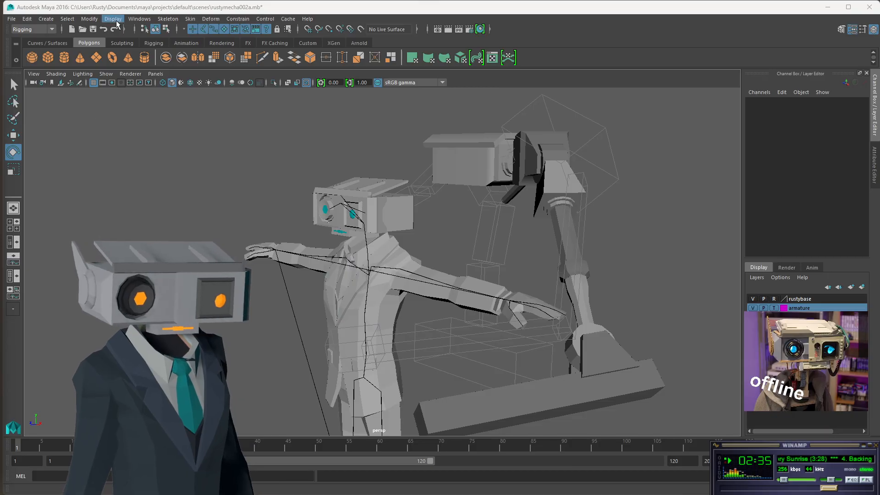
# - Open the recent scene rustymecha002.mb in place of the current one
pyautogui.click(11, 19)
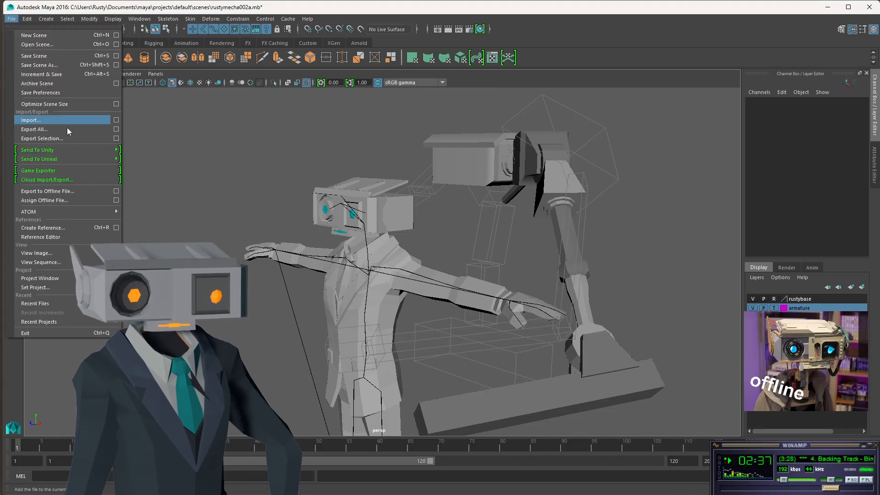
pyautogui.moveTo(70, 303)
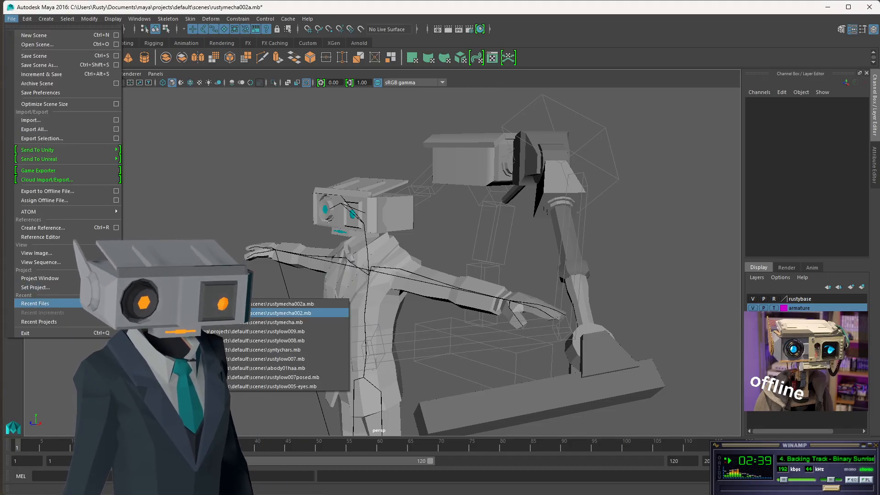
pyautogui.click(266, 314)
pyautogui.click(593, 258)
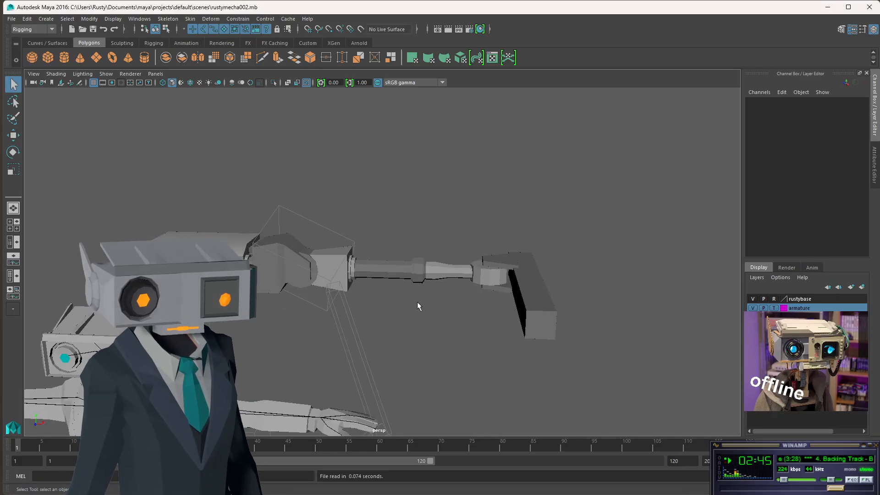
# - Select the flat plate pCube7 at the wrist of the mechanical arm and switch to the four-view layout
pyautogui.keyDown('alt'); pyautogui.moveTo(391, 308); pyautogui.dragTo(421, 320); pyautogui.keyUp('alt')
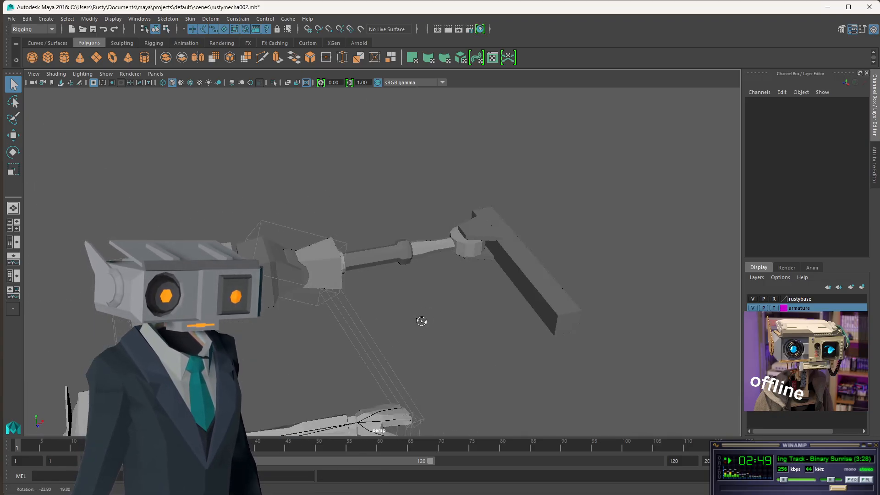
pyautogui.click(488, 230)
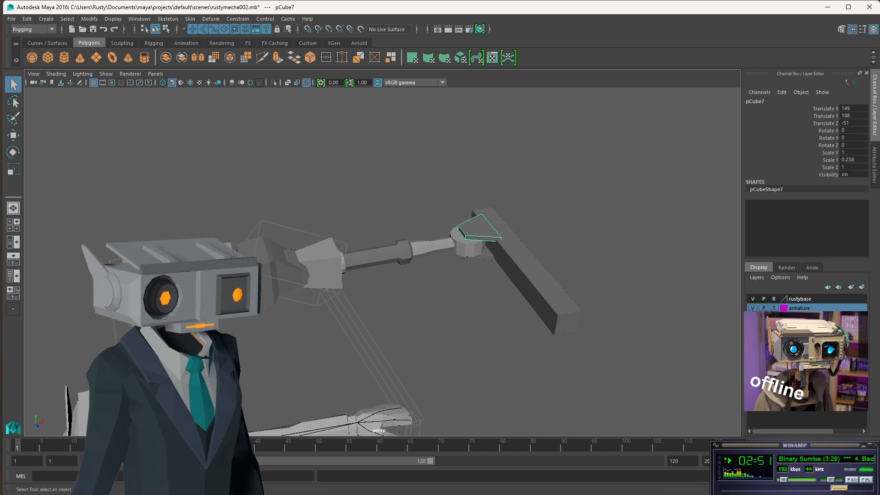
pyautogui.press('space')
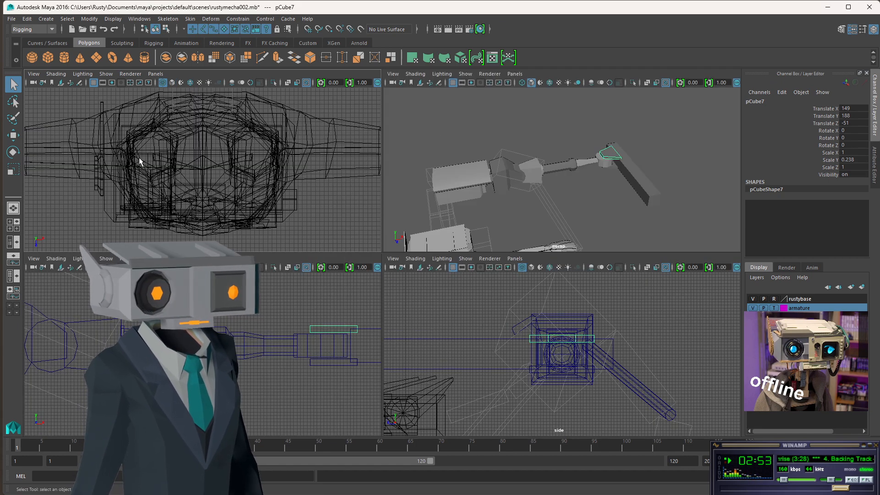
pyautogui.press('space')
pyautogui.press('space')
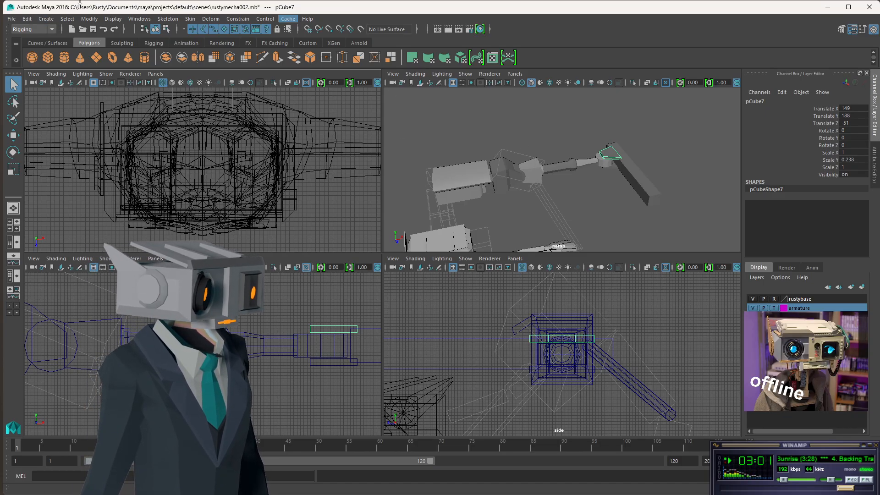
# - Open the Outliner, look through its display and filter options, and move its window clear of the perspective view
pyautogui.click(140, 18)
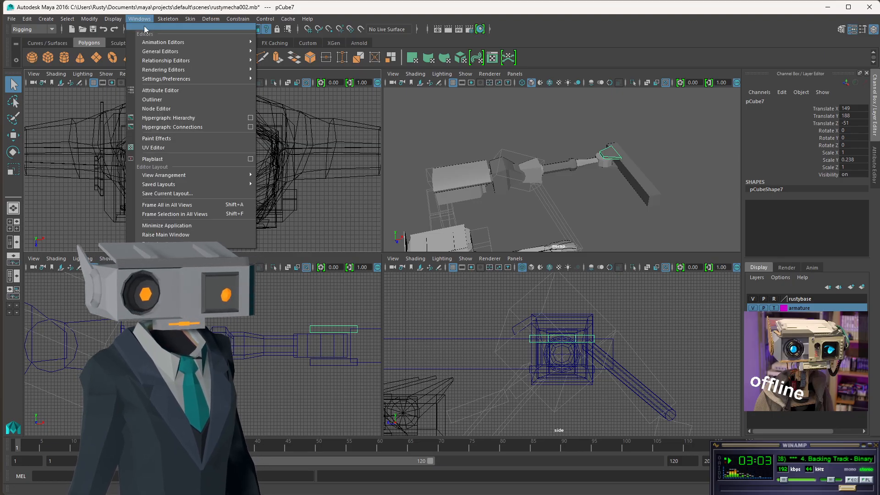
pyautogui.moveTo(149, 54)
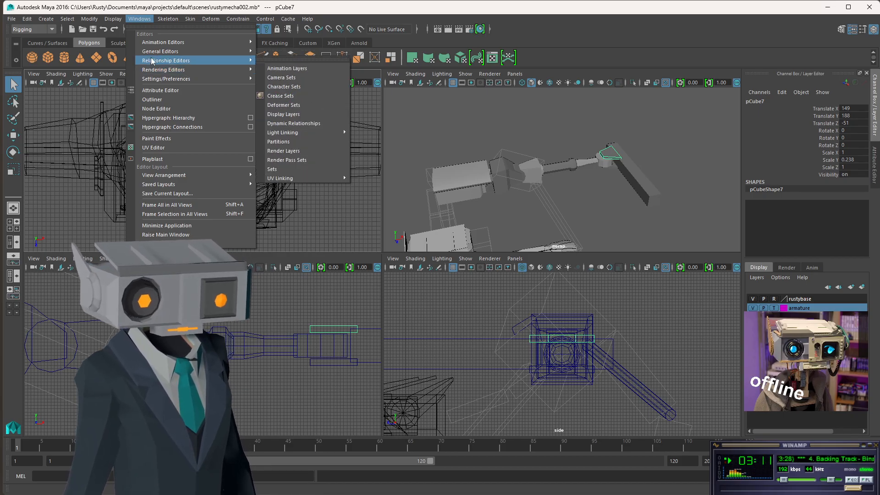
pyautogui.click(157, 100)
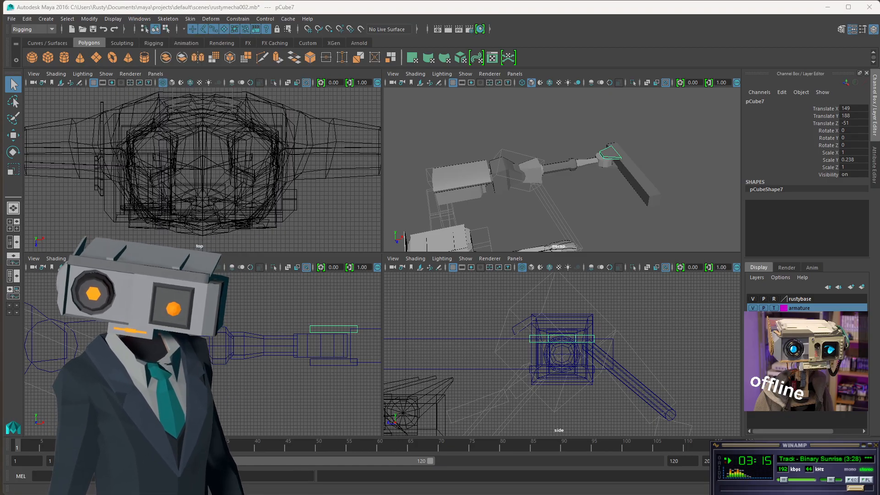
pyautogui.moveTo(665, 109)
pyautogui.mouseDown()
pyautogui.moveTo(617, 119)
pyautogui.moveTo(659, 121)
pyautogui.mouseUp()
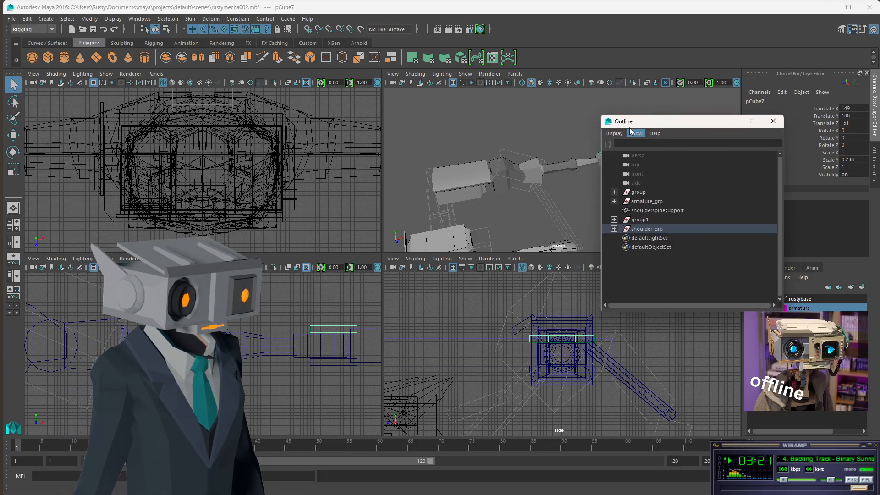
pyautogui.moveTo(653, 127); pyautogui.dragTo(577, 142)
pyautogui.click(568, 154)
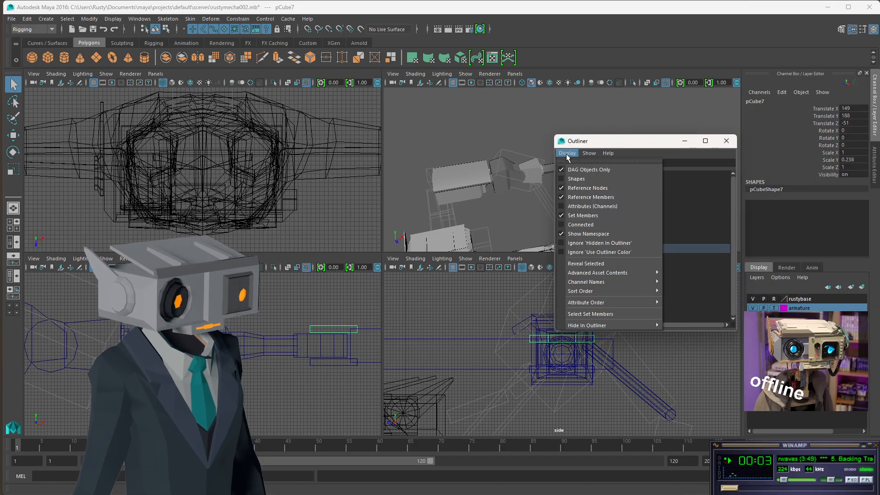
pyautogui.moveTo(589, 154)
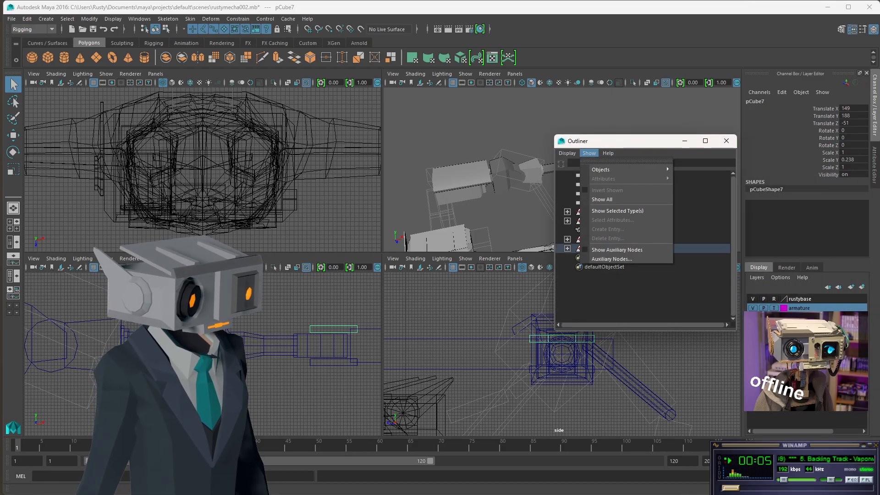
pyautogui.click(874, 205)
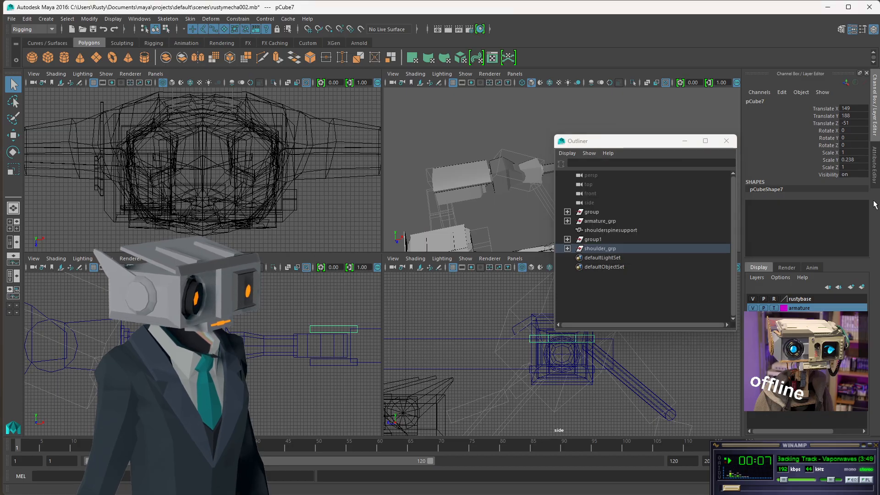
pyautogui.moveTo(580, 143); pyautogui.dragTo(705, 292)
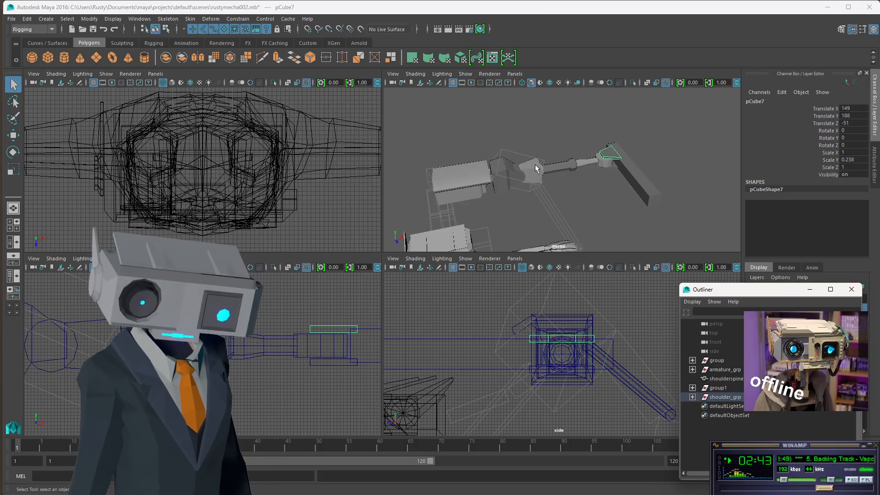
# - Examine the mechanical arm from several angles in the full perspective view, selecting the large shoulder block pCube3 for a closer look
pyautogui.keyDown('alt'); pyautogui.moveTo(603, 179); pyautogui.dragTo(630, 200); pyautogui.keyUp('alt')
pyautogui.press('space')
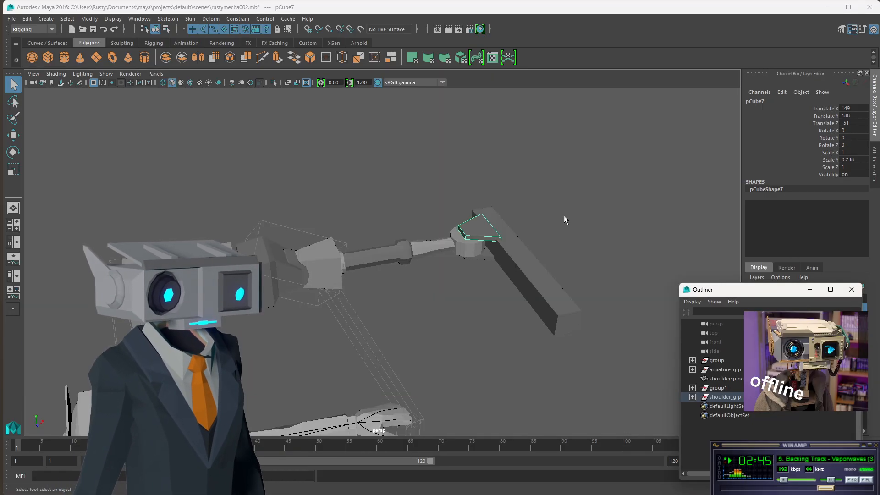
pyautogui.keyDown('alt'); pyautogui.moveTo(418, 317); pyautogui.dragTo(397, 213); pyautogui.keyUp('alt')
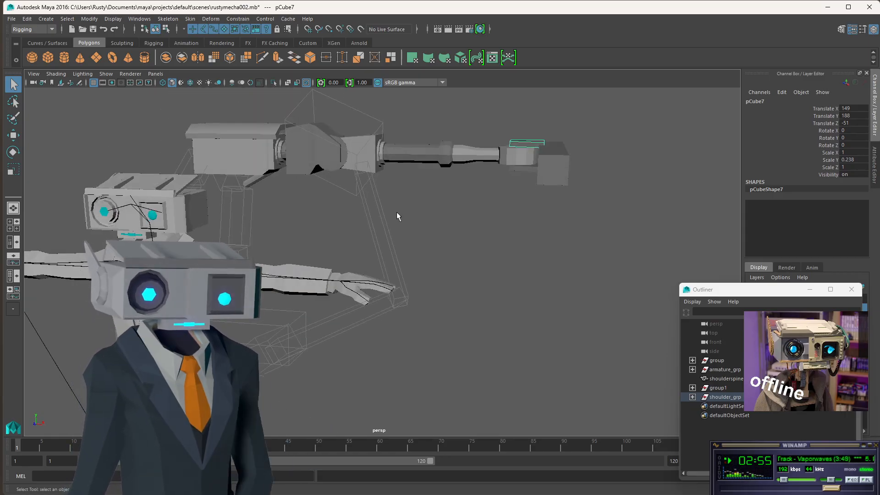
pyautogui.keyDown('alt'); pyautogui.moveTo(432, 232); pyautogui.dragTo(438, 283); pyautogui.keyUp('alt')
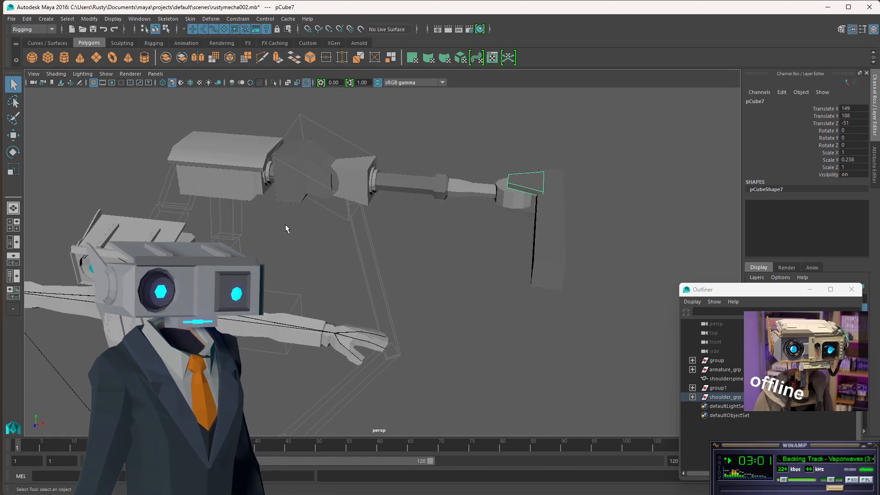
pyautogui.keyDown('alt'); pyautogui.moveTo(288, 226); pyautogui.dragTo(316, 241); pyautogui.keyUp('alt')
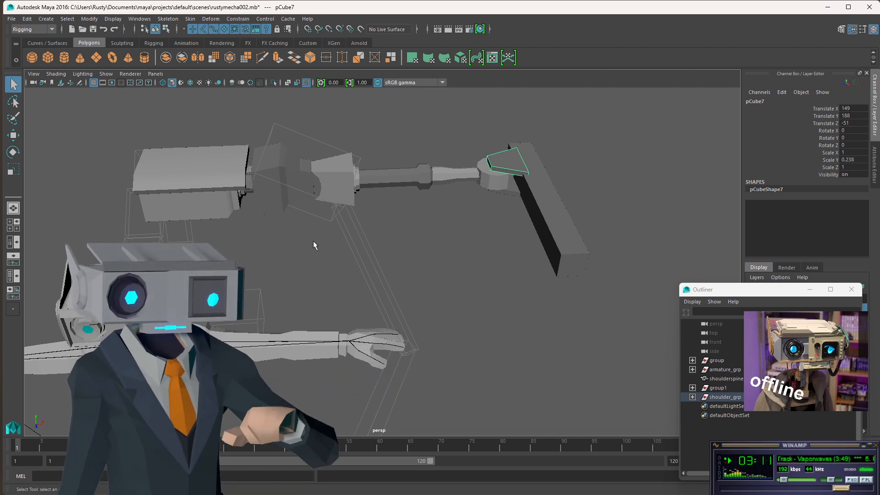
pyautogui.click(151, 171)
pyautogui.keyDown('alt'); pyautogui.moveTo(136, 179); pyautogui.dragTo(221, 216); pyautogui.keyUp('alt')
pyautogui.keyDown('alt'); pyautogui.moveTo(247, 166); pyautogui.dragTo(318, 217); pyautogui.keyUp('alt')
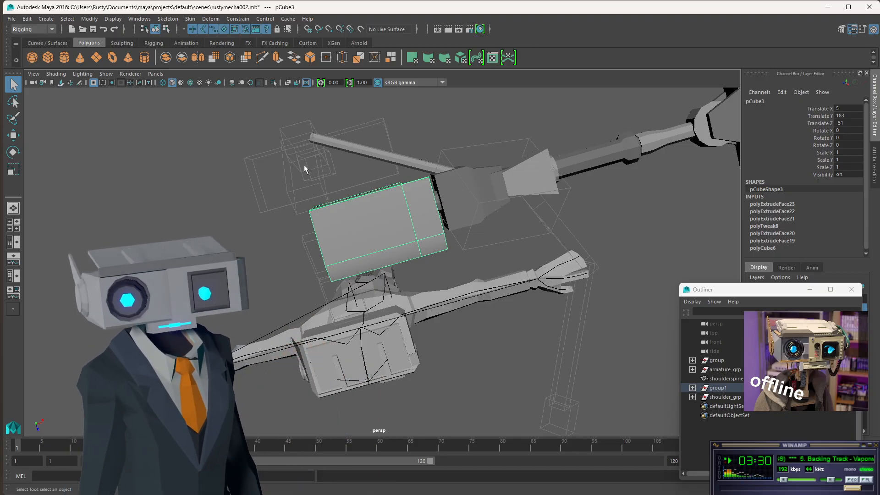
pyautogui.keyDown('alt'); pyautogui.moveTo(290, 254); pyautogui.dragTo(295, 248); pyautogui.keyUp('alt')
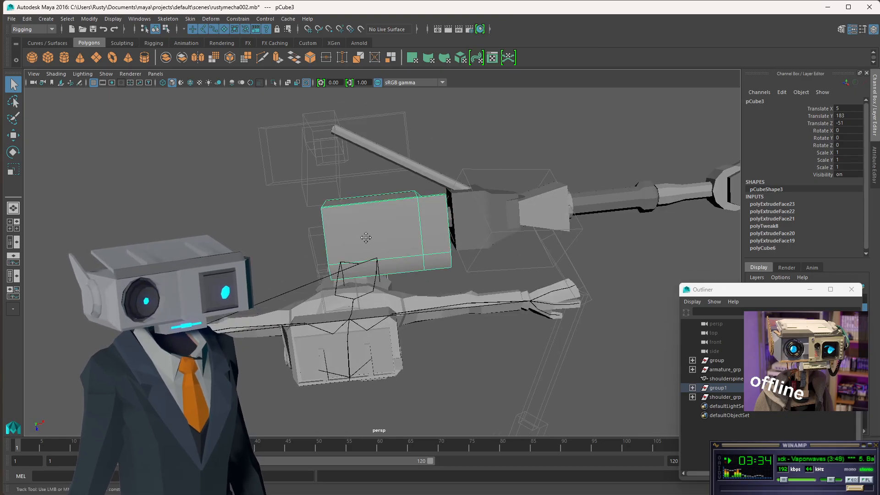
pyautogui.keyDown('alt'); pyautogui.moveTo(368, 242); pyautogui.dragTo(452, 214); pyautogui.keyUp('alt')
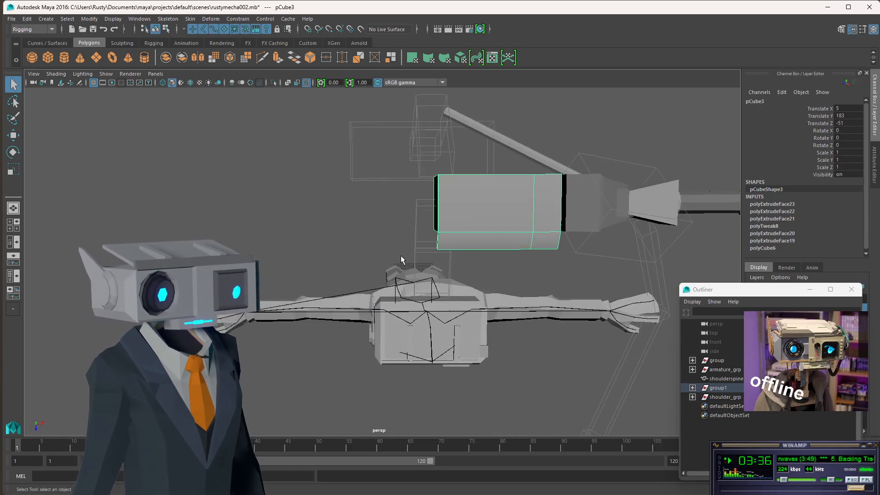
# - Return to the four-view layout, clear the selection and turn on shaded display in the orthographic view of the torso
pyautogui.press('space')
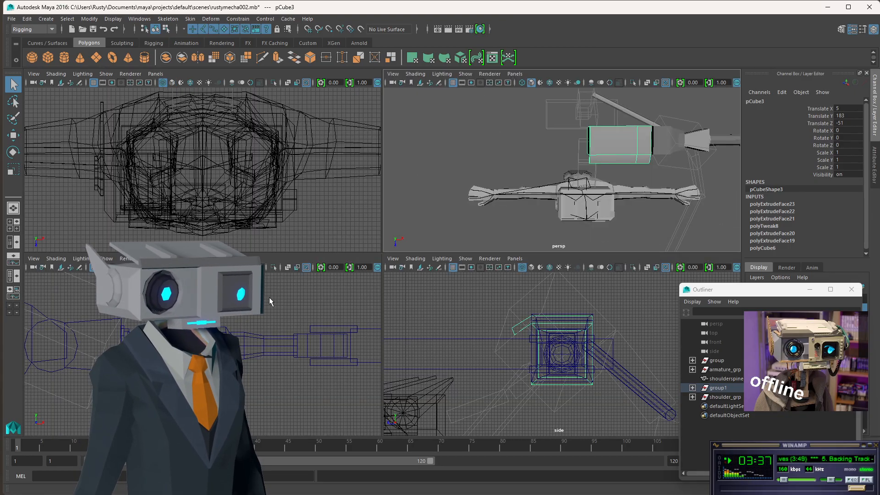
pyautogui.click(329, 205)
pyautogui.press('5')
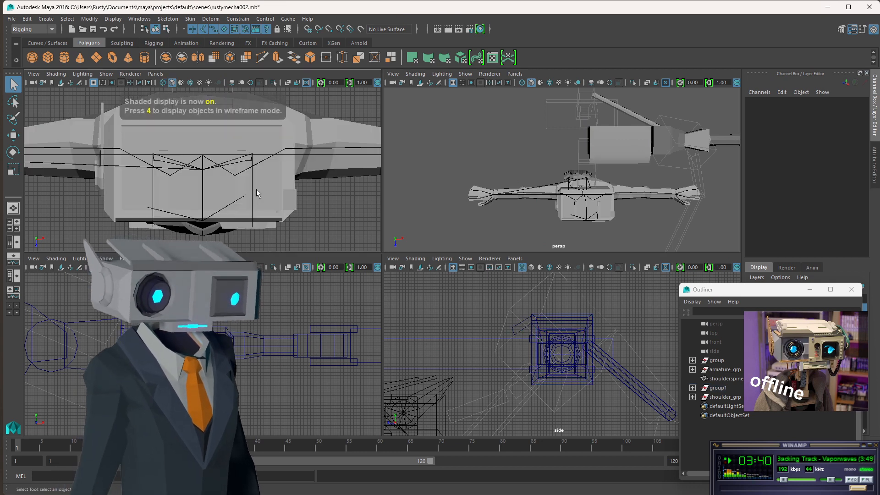
pyautogui.scroll(-3, 269, 144)
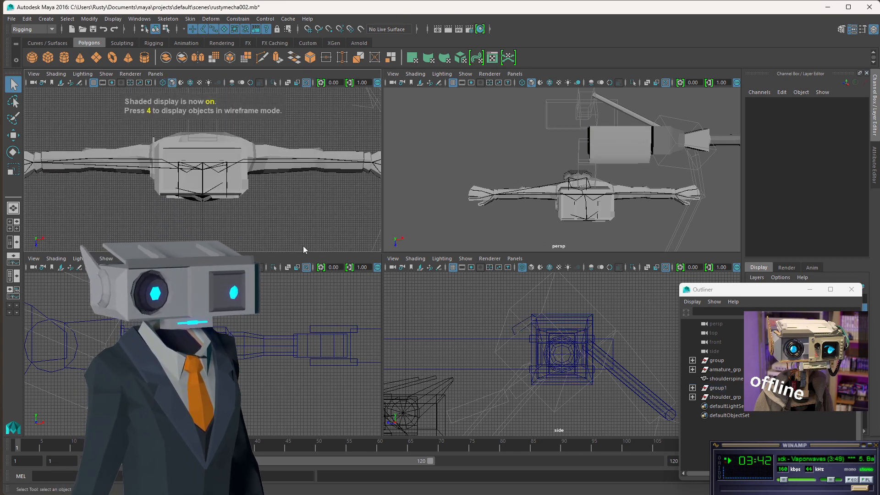
pyautogui.keyDown('alt'); pyautogui.moveTo(274, 139); pyautogui.dragTo(309, 268, button='middle'); pyautogui.keyUp('alt')
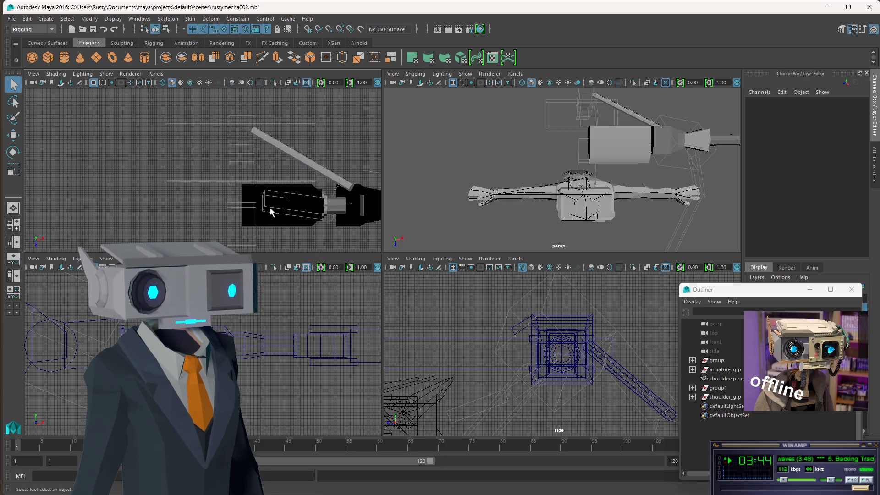
pyautogui.scroll(2, 271, 212)
pyautogui.keyDown('alt'); pyautogui.moveTo(271, 212); pyautogui.dragTo(259, 164, button='middle'); pyautogui.keyUp('alt')
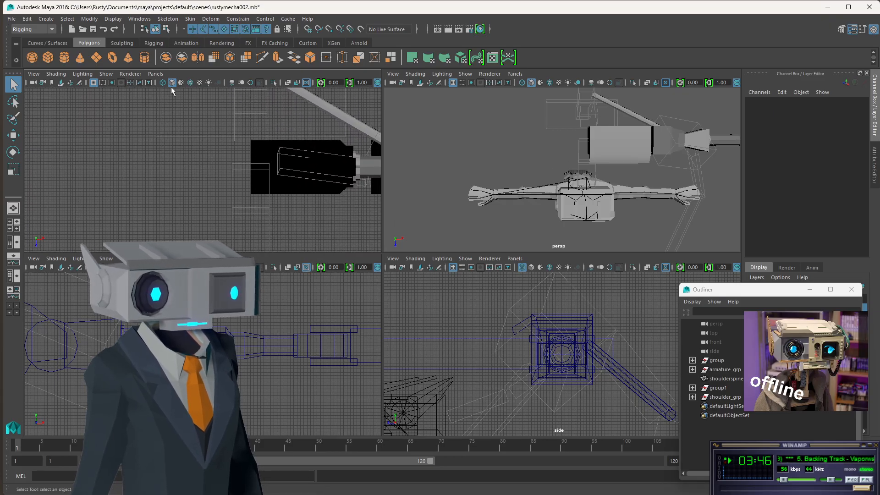
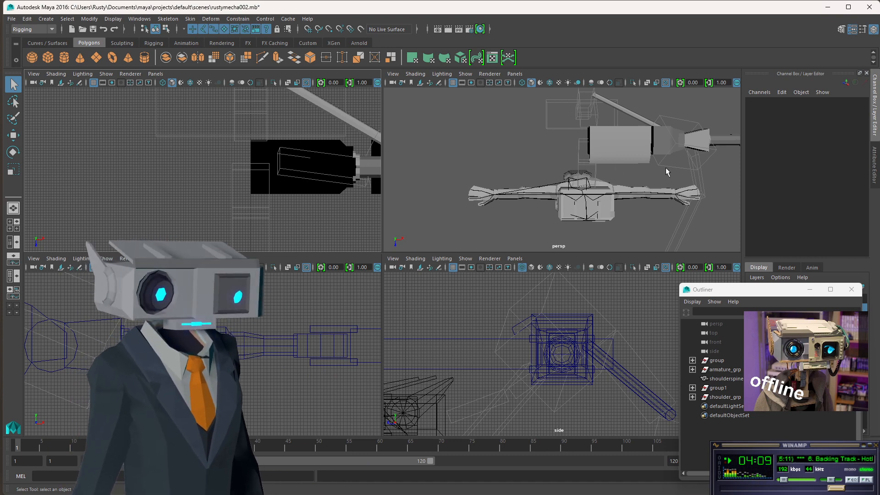
# - Create a polygon cylinder with default dimensions at the scene origin
pyautogui.scroll(-2, 664, 165)
pyautogui.scroll(5, 650, 149)
pyautogui.scroll(-2, 640, 155)
pyautogui.keyDown('alt'); pyautogui.moveTo(640, 155); pyautogui.dragTo(574, 164); pyautogui.keyUp('alt')
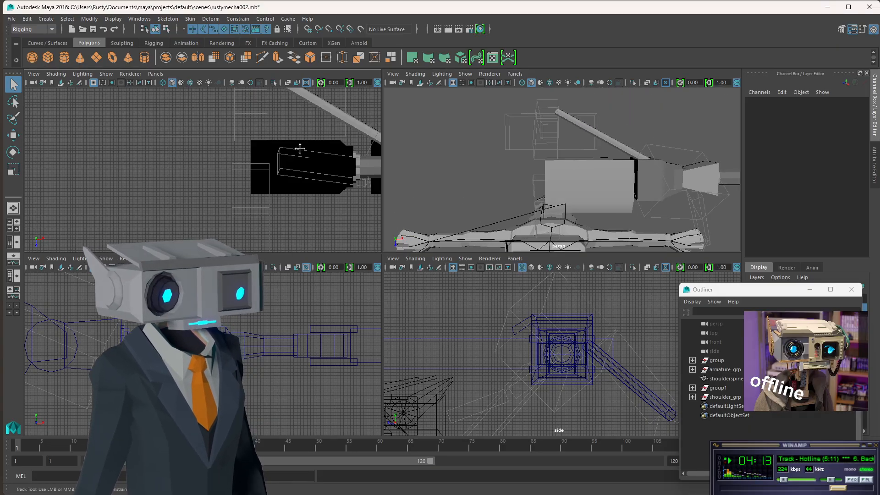
pyautogui.keyDown('alt'); pyautogui.moveTo(297, 147); pyautogui.dragTo(328, 145, button='middle'); pyautogui.keyUp('alt')
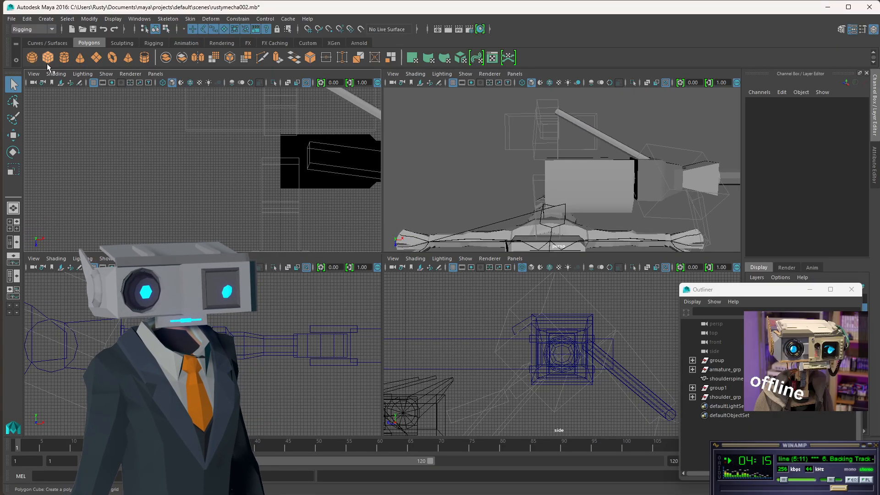
pyautogui.press('g')
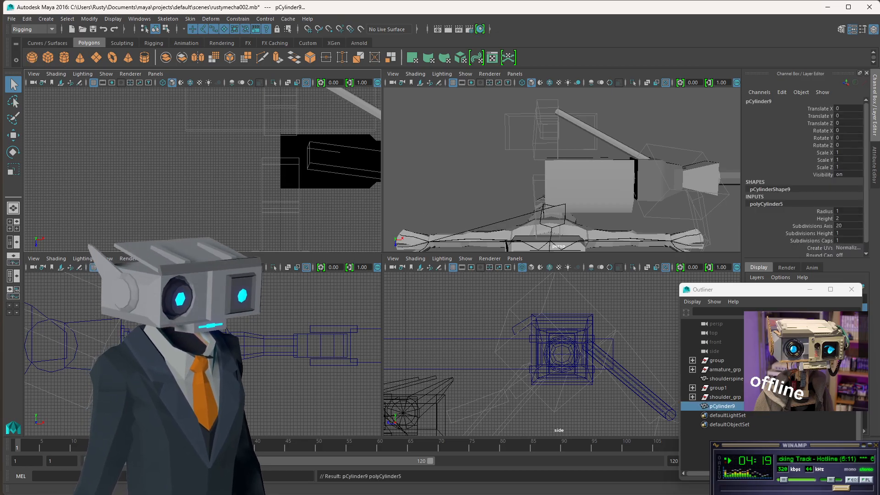
# - Move the new cylinder to the inner end of the mecha arm, at about Y 183.988 and Z -53.356
pyautogui.scroll(-5, 247, 204)
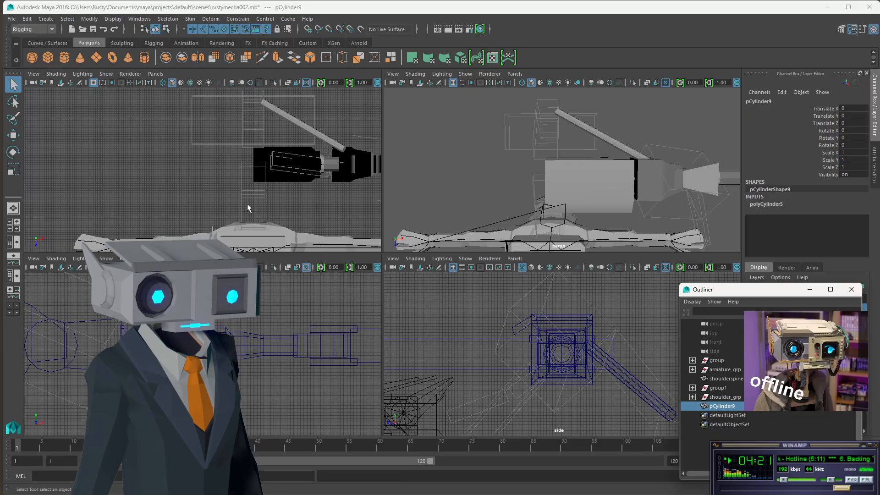
pyautogui.press('w')
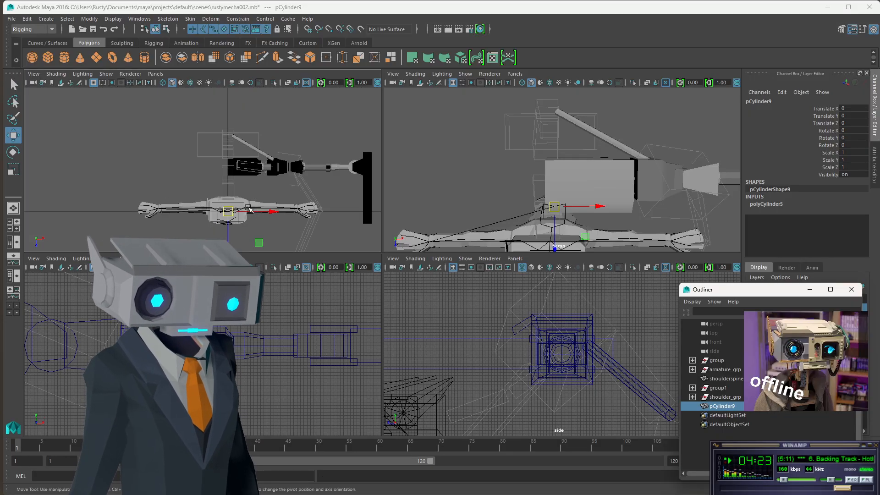
pyautogui.moveTo(229, 235); pyautogui.dragTo(228, 193)
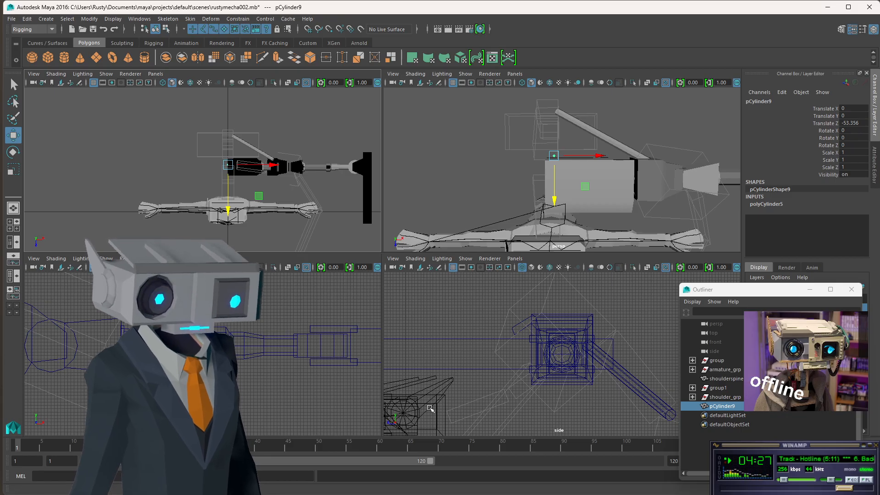
pyautogui.press('f')
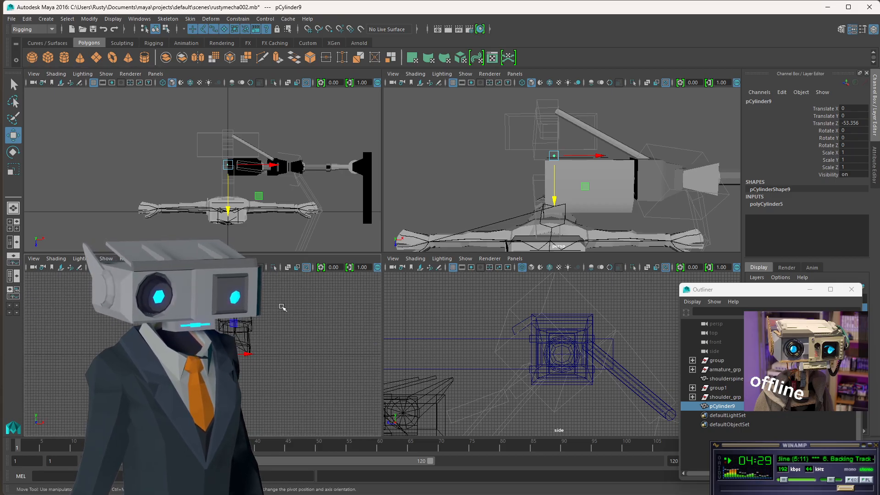
pyautogui.keyDown('alt'); pyautogui.moveTo(256, 371); pyautogui.dragTo(252, 422, button='middle'); pyautogui.keyUp('alt')
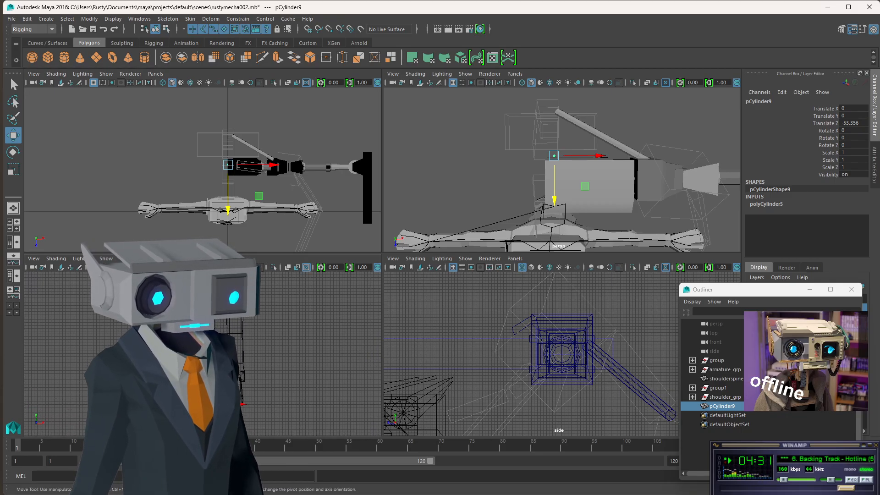
pyautogui.moveTo(252, 422); pyautogui.dragTo(278, 369)
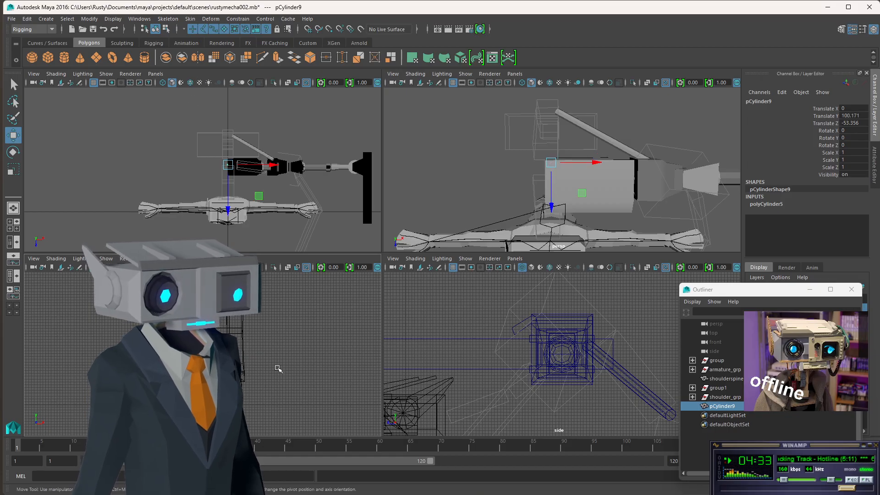
pyautogui.scroll(-10, 277, 371)
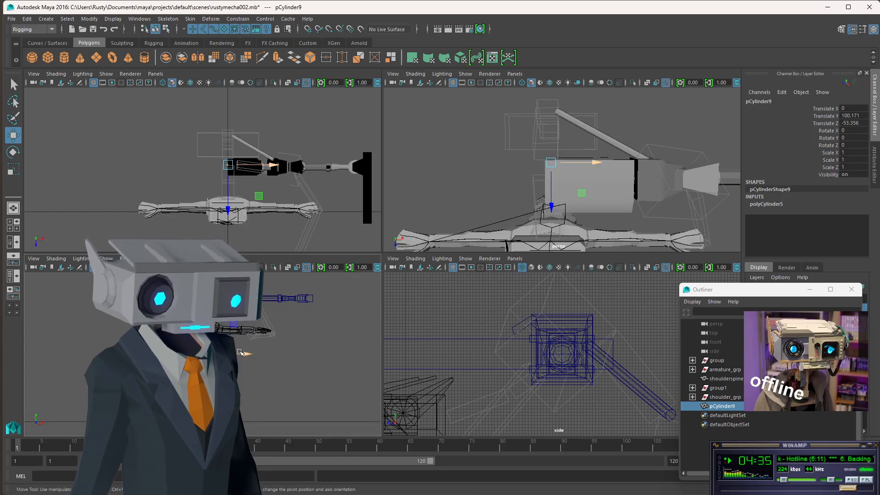
pyautogui.moveTo(240, 353); pyautogui.dragTo(259, 353)
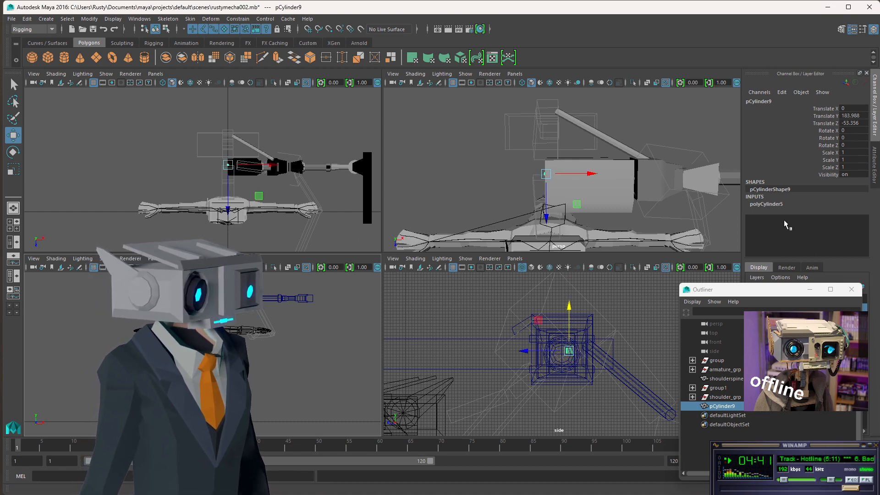
# - Set the new cylinder's radius to 12 and its cap subdivisions to 0
pyautogui.click(766, 190)
pyautogui.doubleClick(767, 204)
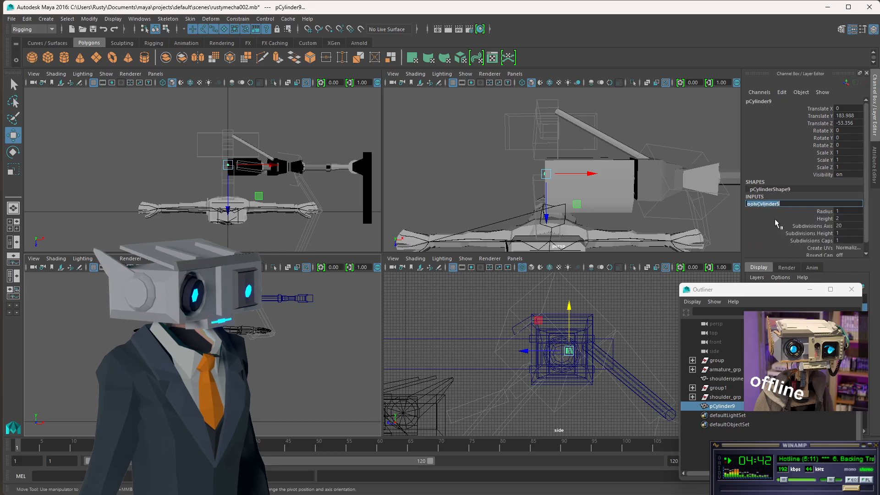
pyautogui.doubleClick(849, 211)
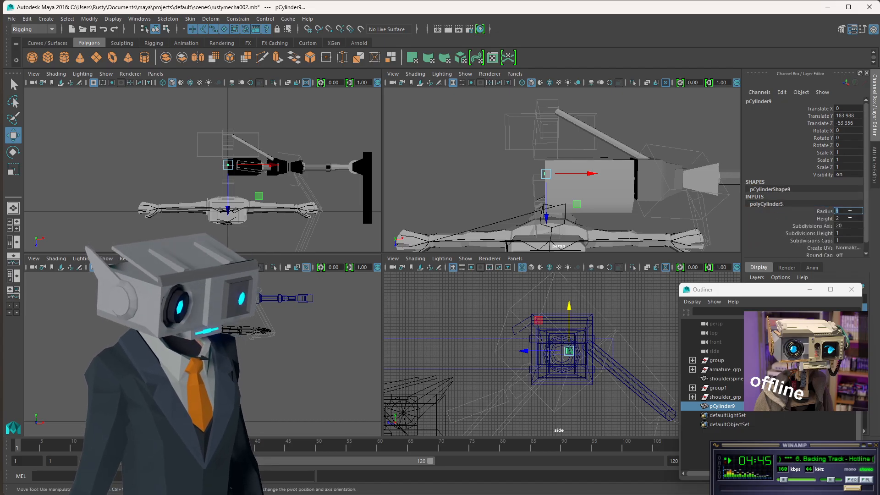
pyautogui.write('12')
pyautogui.press('Tab')
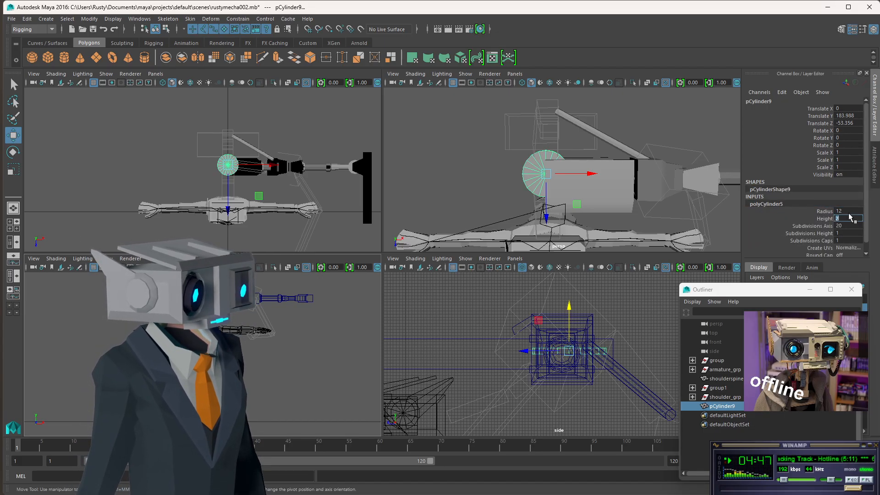
pyautogui.press('Tab')
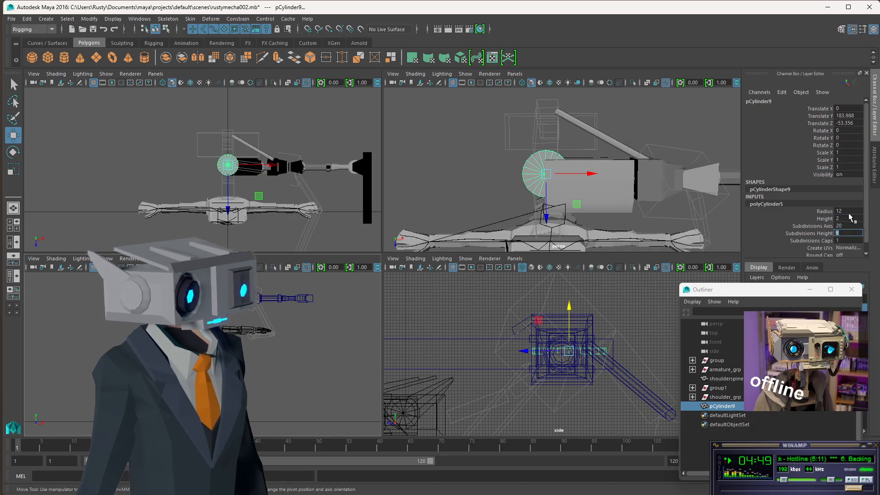
pyautogui.press('Tab')
pyautogui.write('0')
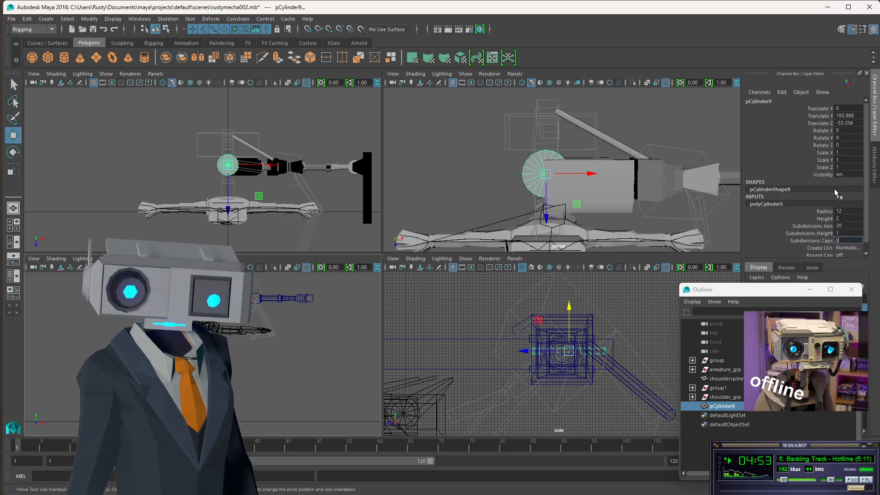
pyautogui.scroll(-5, 530, 185)
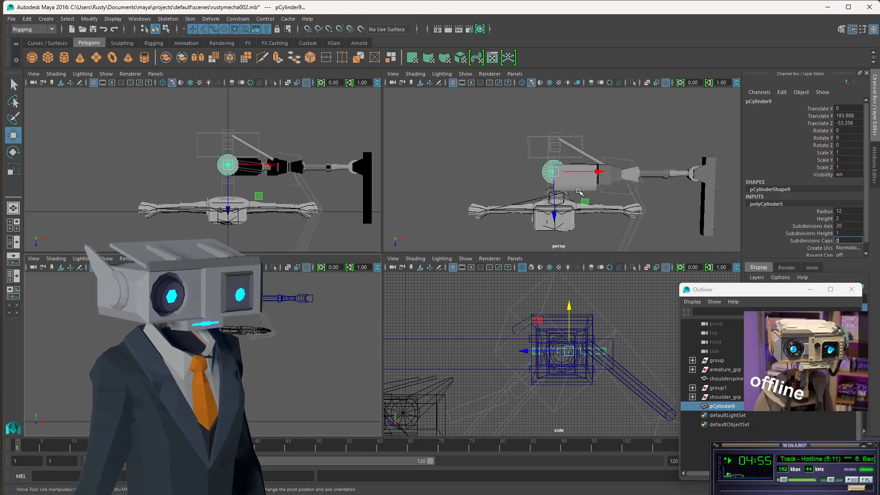
# - Set the cylinder's radius to 8 and its axis subdivisions to 16
pyautogui.click(848, 211)
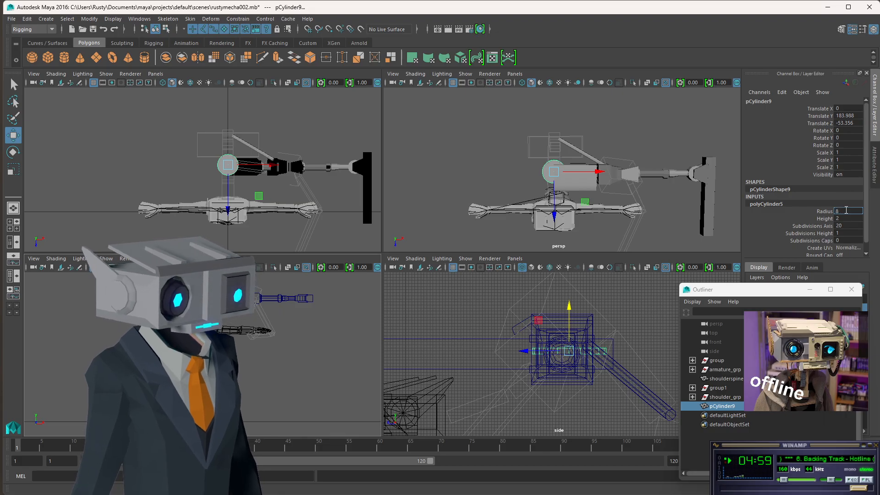
pyautogui.write('8')
pyautogui.press('Tab')
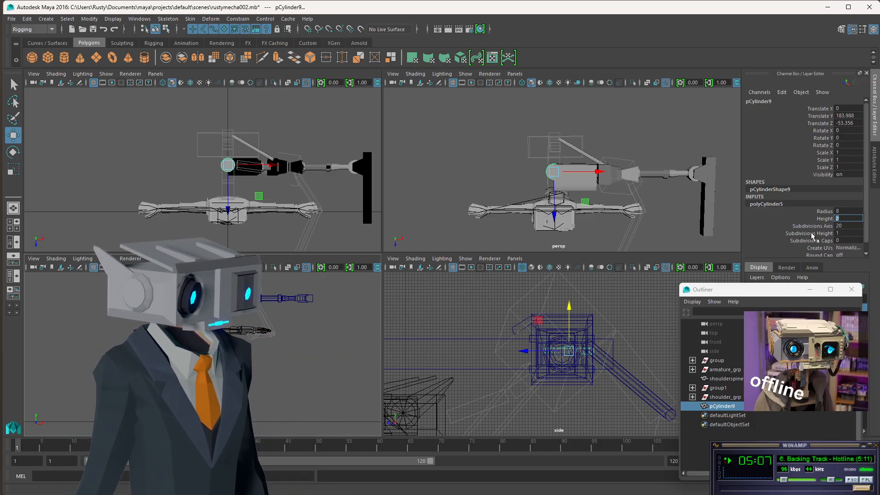
pyautogui.click(849, 225)
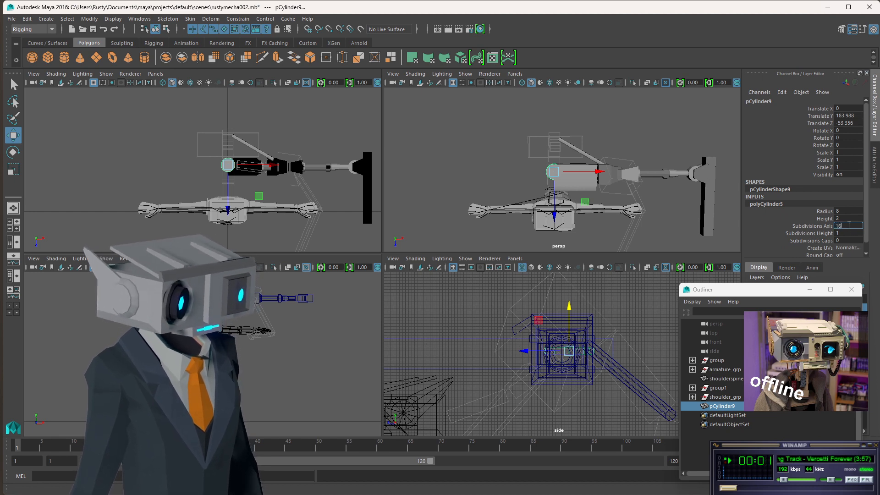
pyautogui.press('Return')
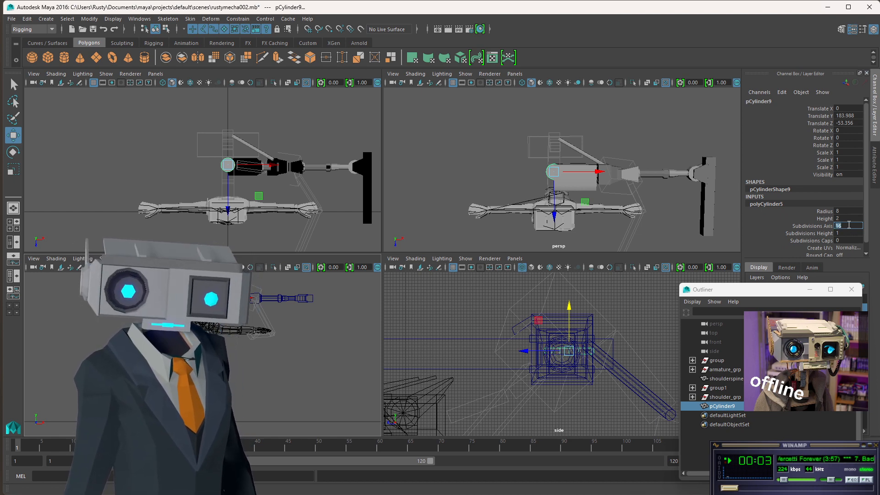
# - Examine the new cylinder from several sides and check the creation dimensions of the small joint cylinder inside the arm
pyautogui.click(772, 217)
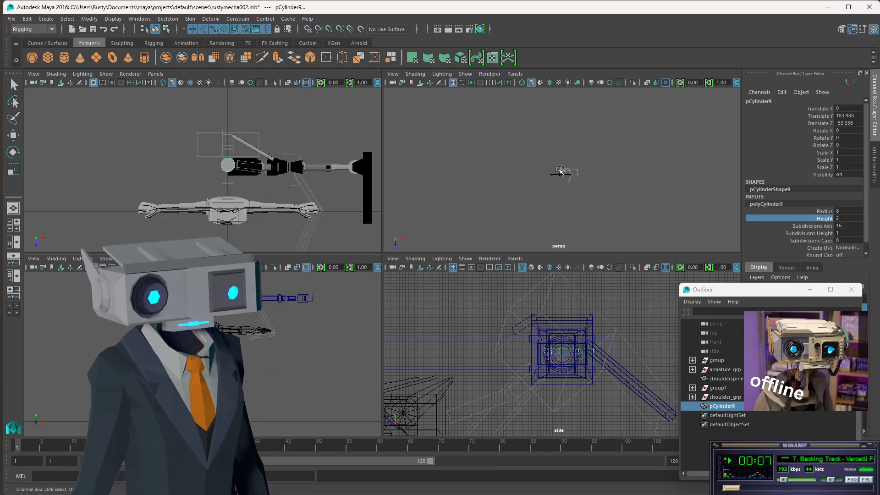
pyautogui.scroll(5, 556, 168)
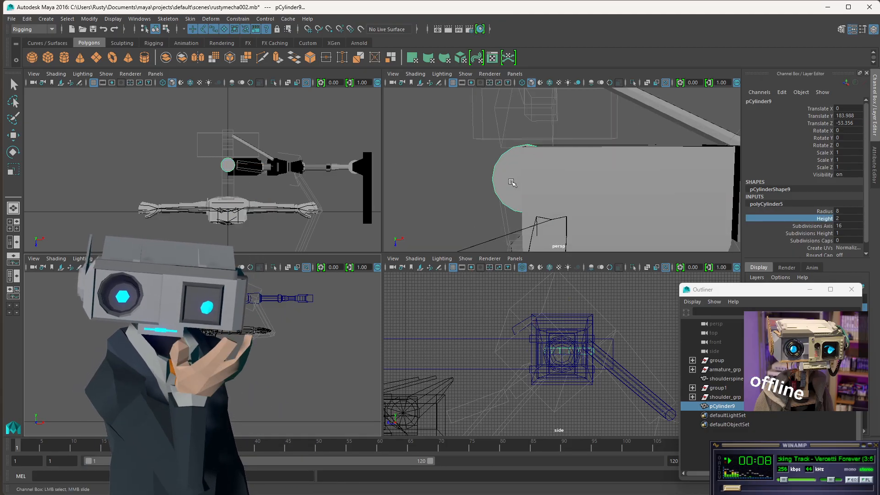
pyautogui.keyDown('alt'); pyautogui.moveTo(512, 182); pyautogui.dragTo(593, 195); pyautogui.keyUp('alt')
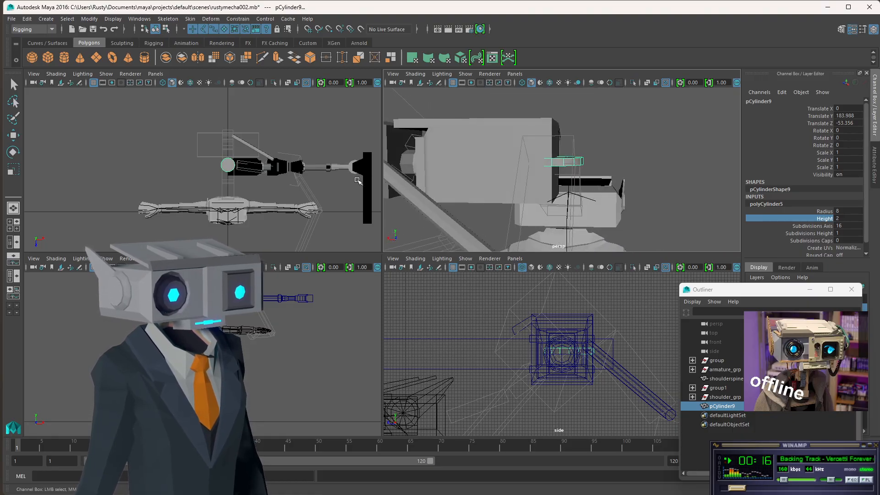
pyautogui.click(408, 165)
pyautogui.press('w')
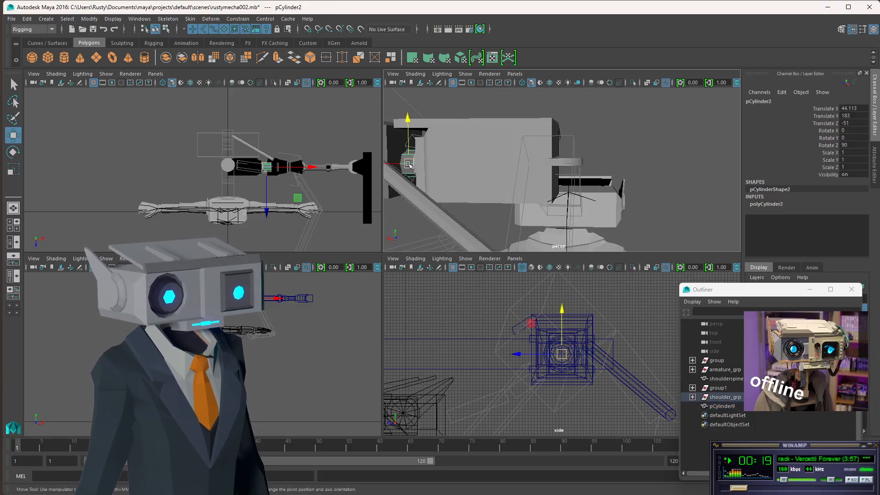
pyautogui.click(772, 204)
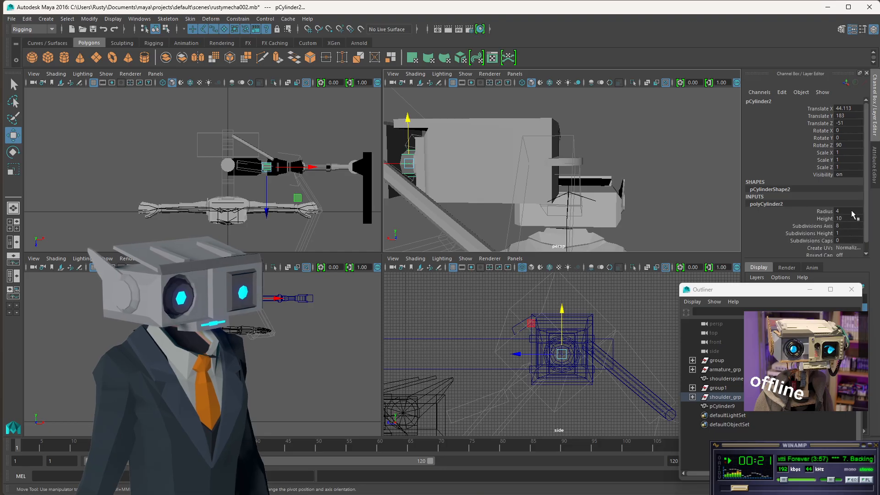
pyautogui.keyDown('alt'); pyautogui.moveTo(437, 167); pyautogui.dragTo(609, 170); pyautogui.keyUp('alt')
pyautogui.click(563, 180)
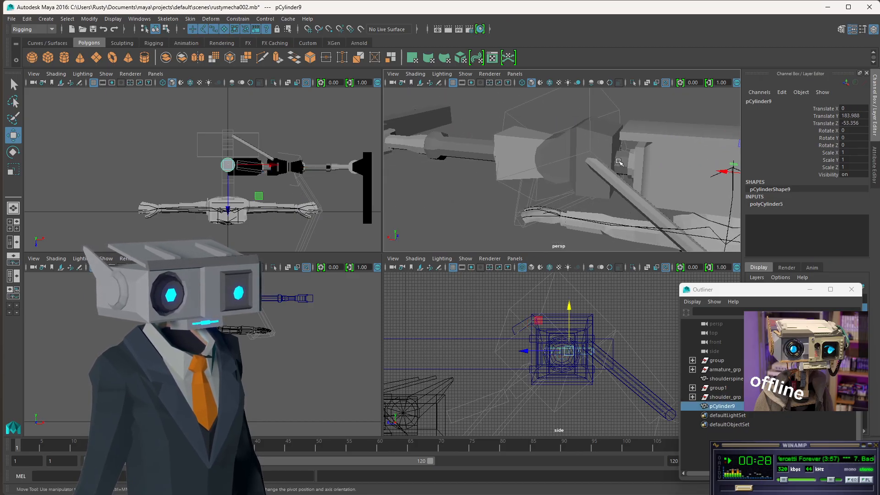
pyautogui.click(620, 162)
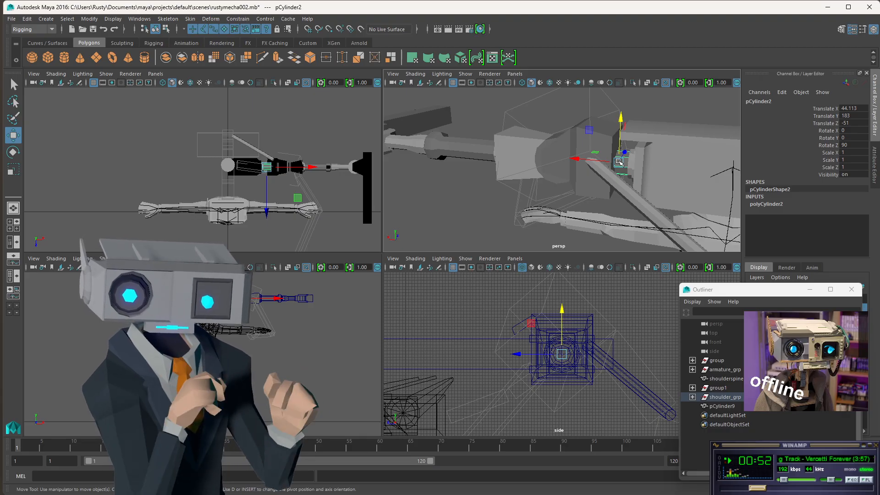
pyautogui.click(776, 206)
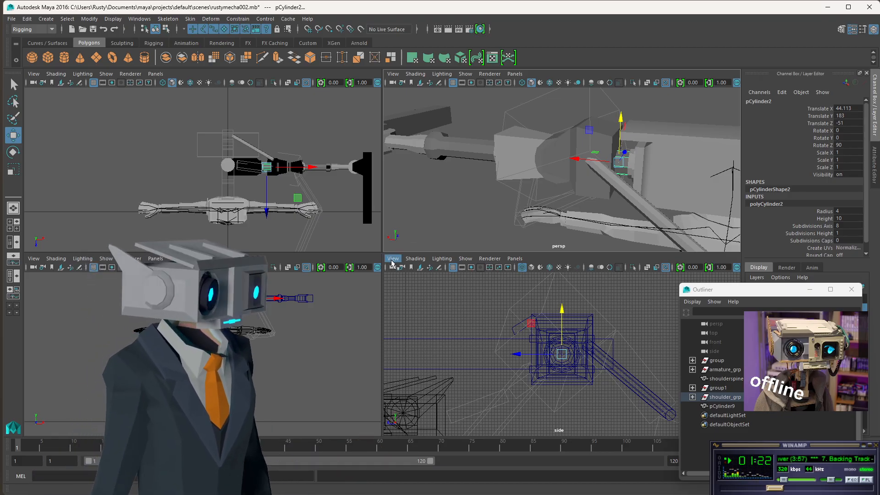
pyautogui.scroll(-5, 629, 153)
pyautogui.scroll(5, 630, 153)
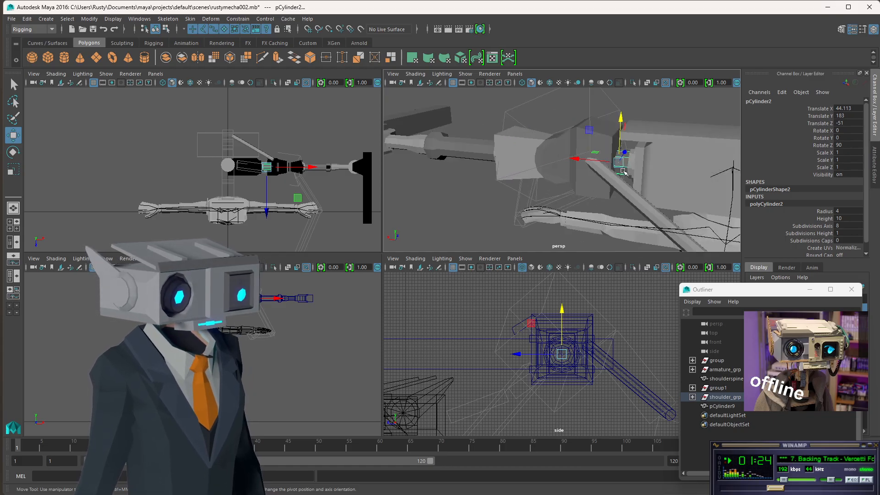
# - Set the height of the new cylinder at the arm's inner end to 15, and shift it along Z to about -50.61
pyautogui.click(230, 169)
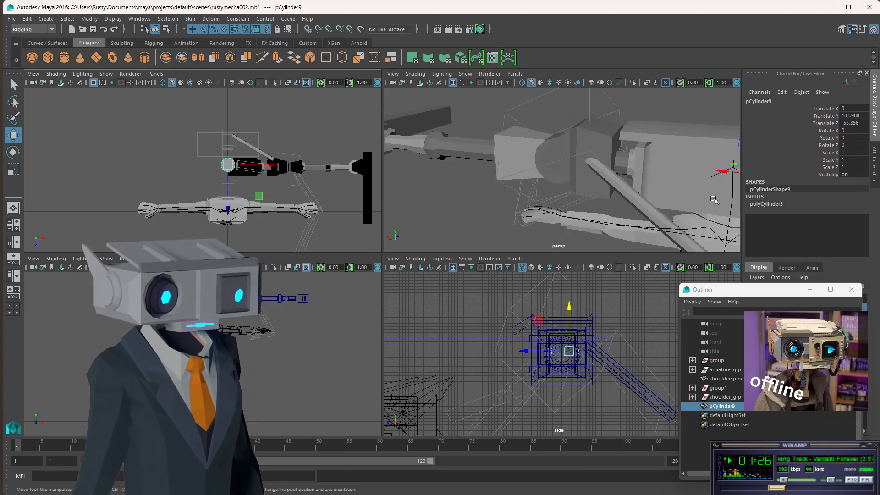
pyautogui.press('space')
pyautogui.press('f')
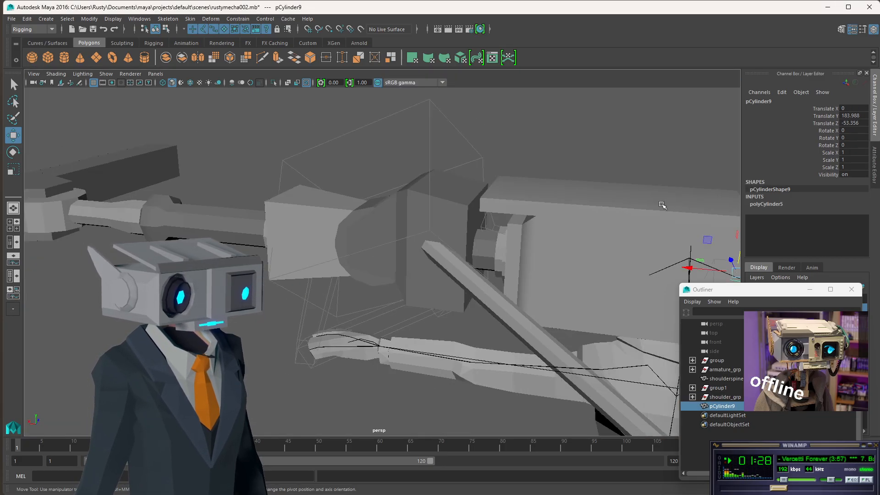
pyautogui.keyDown('alt'); pyautogui.moveTo(659, 210); pyautogui.dragTo(486, 184); pyautogui.keyUp('alt')
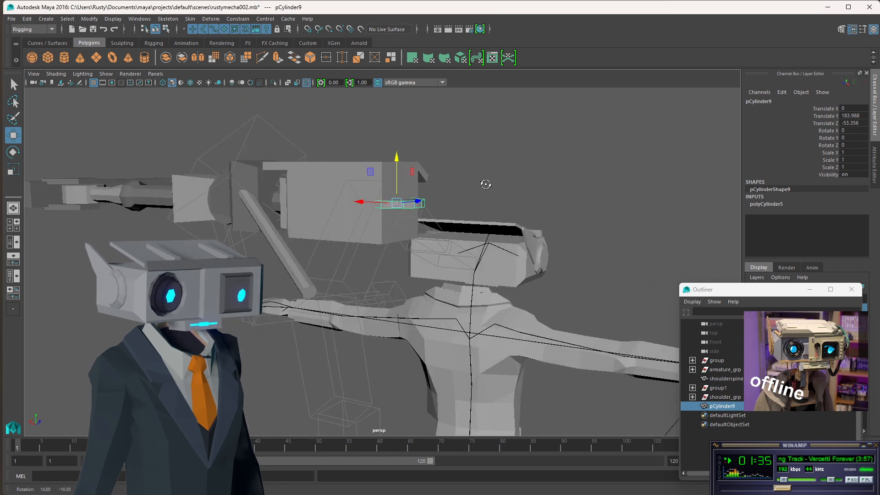
pyautogui.click(768, 204)
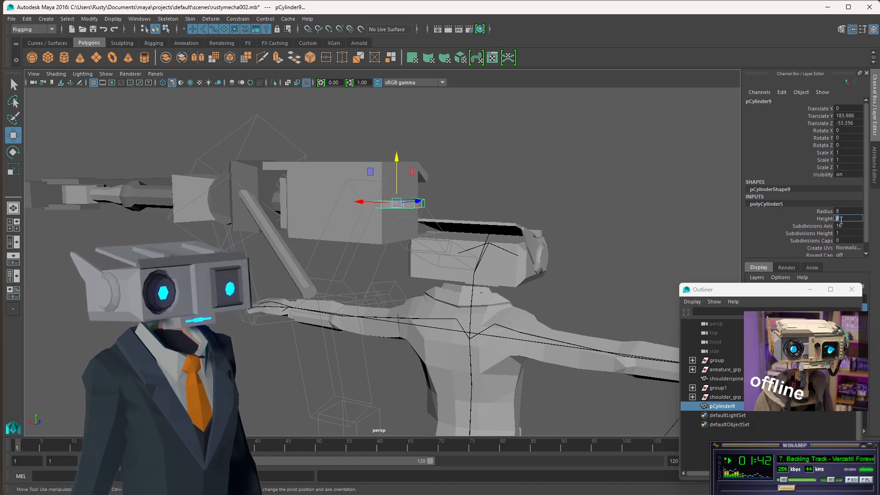
pyautogui.write('10')
pyautogui.press('Return')
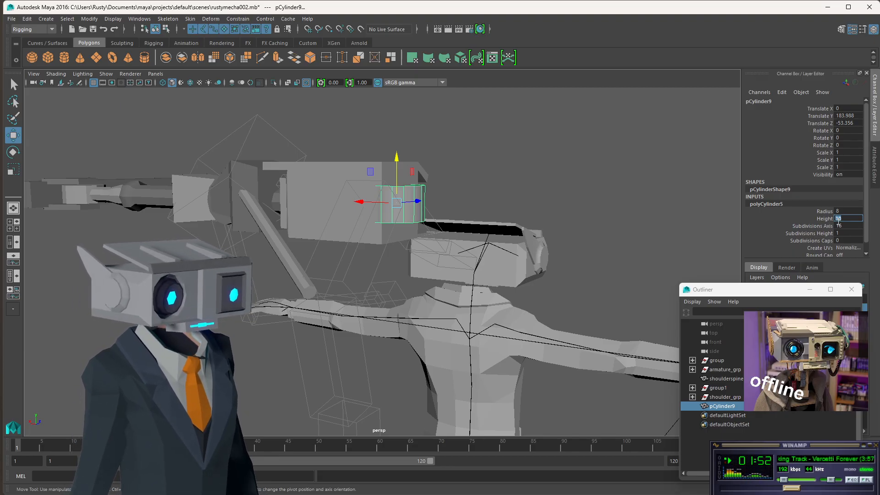
pyautogui.write('15')
pyautogui.press('Return')
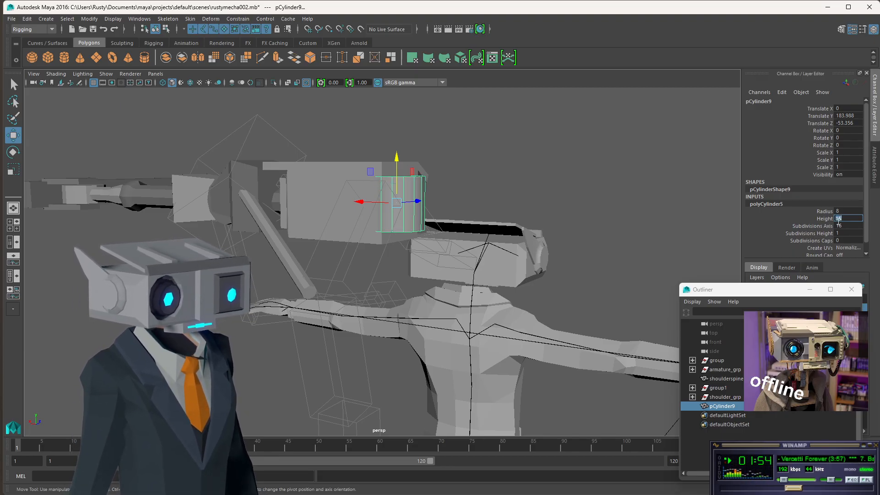
pyautogui.keyDown('alt'); pyautogui.moveTo(456, 176); pyautogui.dragTo(419, 207); pyautogui.keyUp('alt')
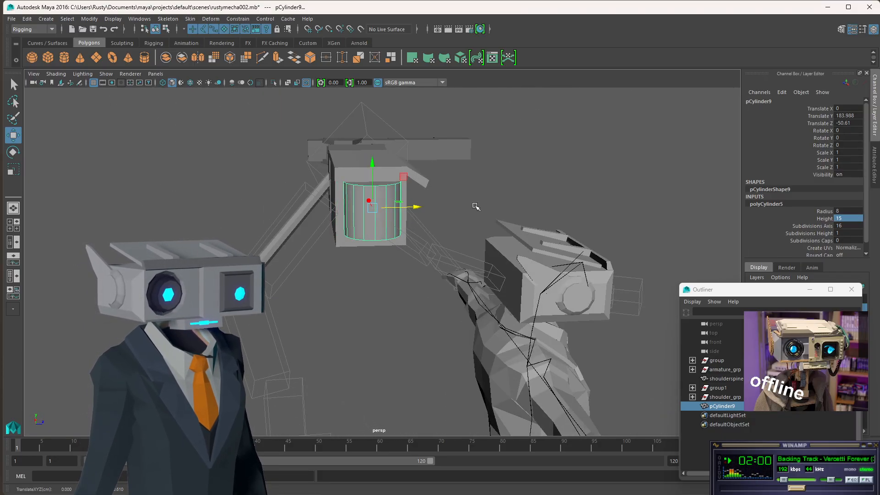
pyautogui.keyDown('alt'); pyautogui.moveTo(473, 204); pyautogui.dragTo(509, 214); pyautogui.keyUp('alt')
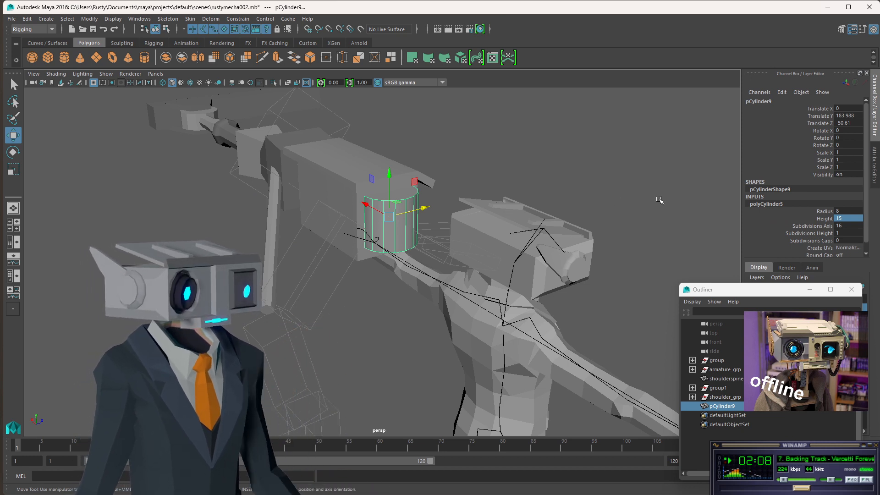
# - Set the cylinder's axis subdivisions to 12 and check its fit against the arm block
pyautogui.doubleClick(847, 226)
pyautogui.write('12')
pyautogui.press('Return')
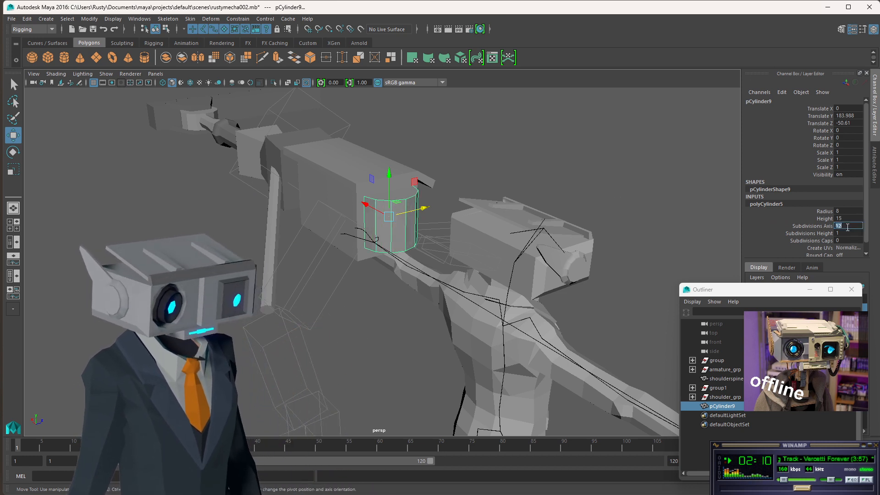
pyautogui.keyDown('alt'); pyautogui.moveTo(376, 174); pyautogui.dragTo(301, 202); pyautogui.keyUp('alt')
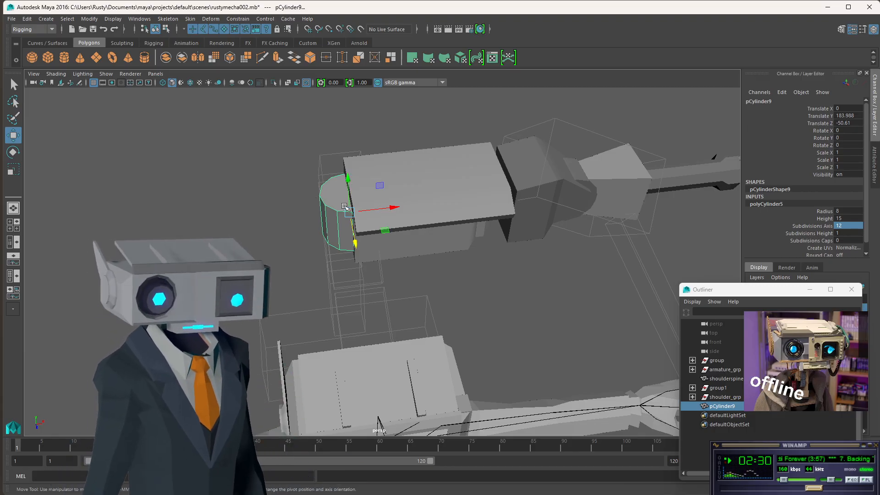
pyautogui.keyDown('alt'); pyautogui.moveTo(306, 155); pyautogui.dragTo(408, 192); pyautogui.keyUp('alt')
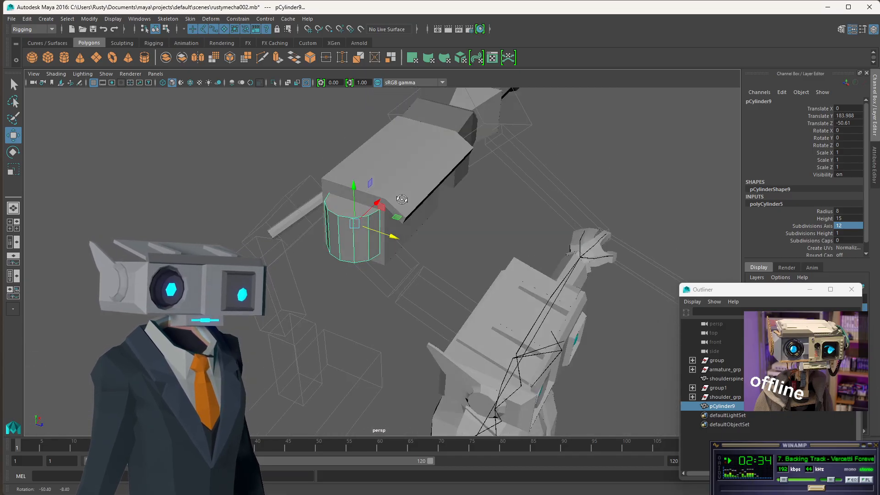
# - Narrow the inner end of the arm block by scaling its end vertices inward along Z
pyautogui.click(409, 193)
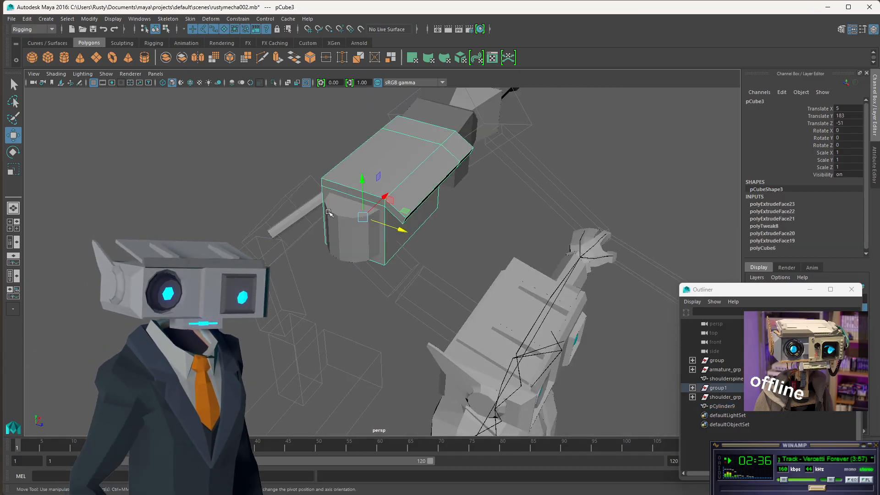
pyautogui.press('space')
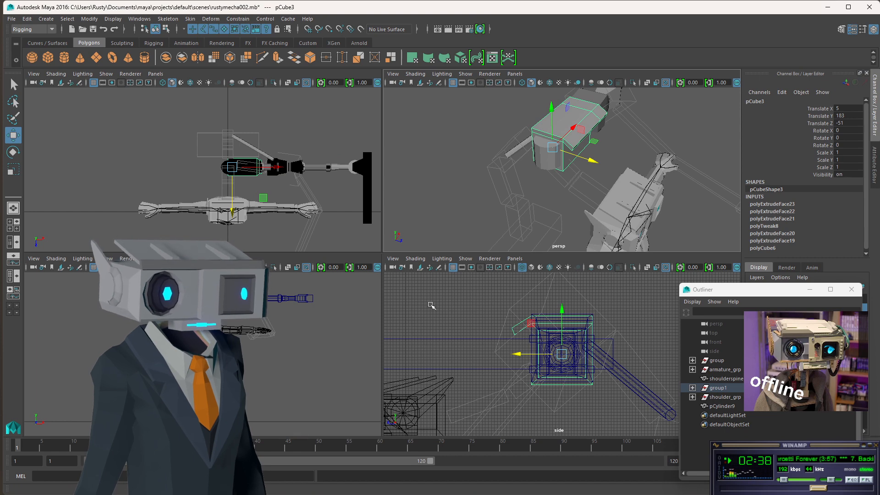
pyautogui.press('f')
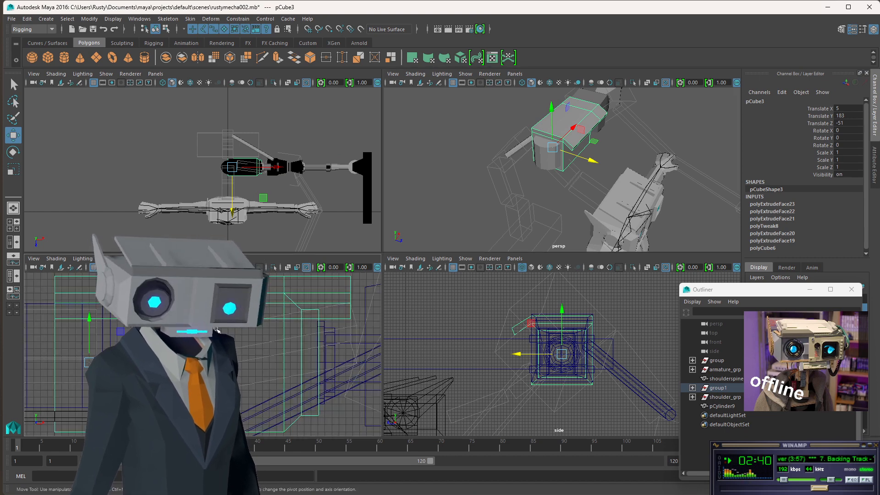
pyautogui.keyDown('alt'); pyautogui.moveTo(121, 292); pyautogui.dragTo(293, 294, button='middle'); pyautogui.keyUp('alt')
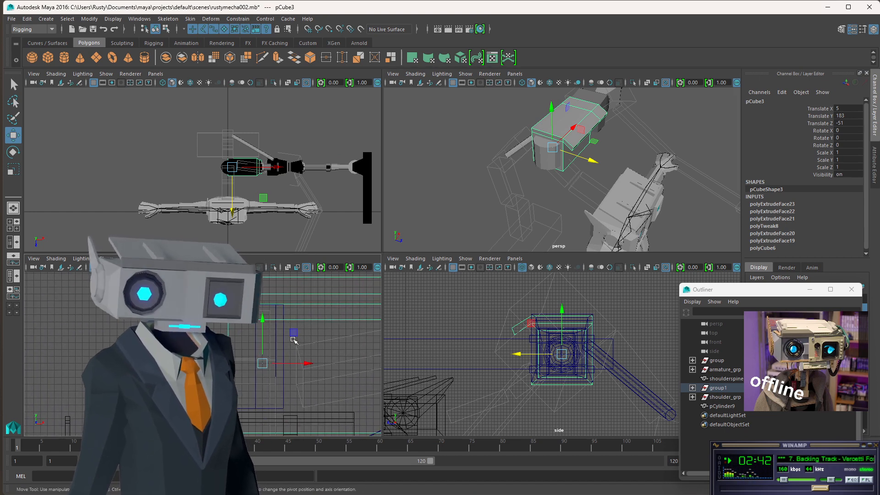
pyautogui.keyDown('alt'); pyautogui.moveTo(282, 334); pyautogui.dragTo(325, 338, button='middle'); pyautogui.keyUp('alt')
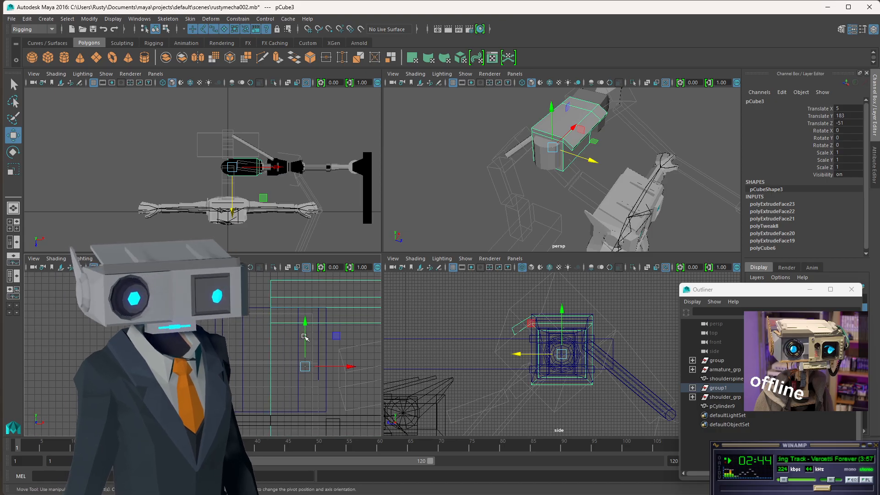
pyautogui.scroll(-2, 277, 326)
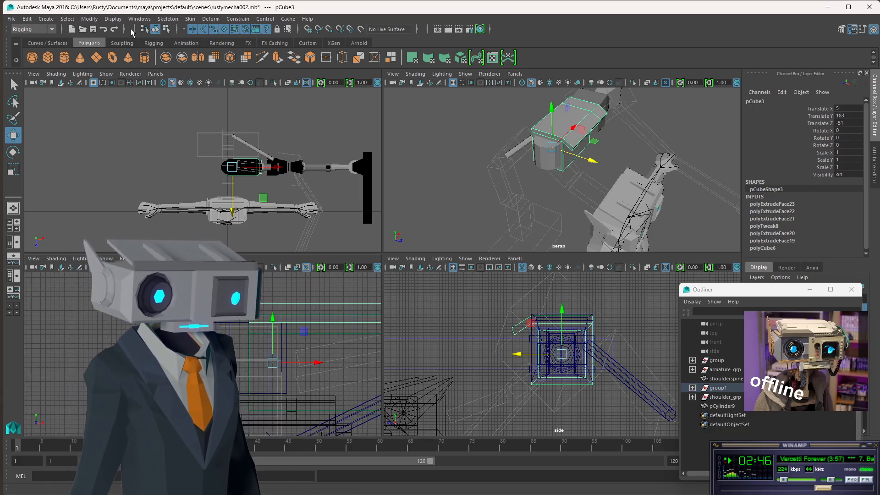
pyautogui.click(166, 29)
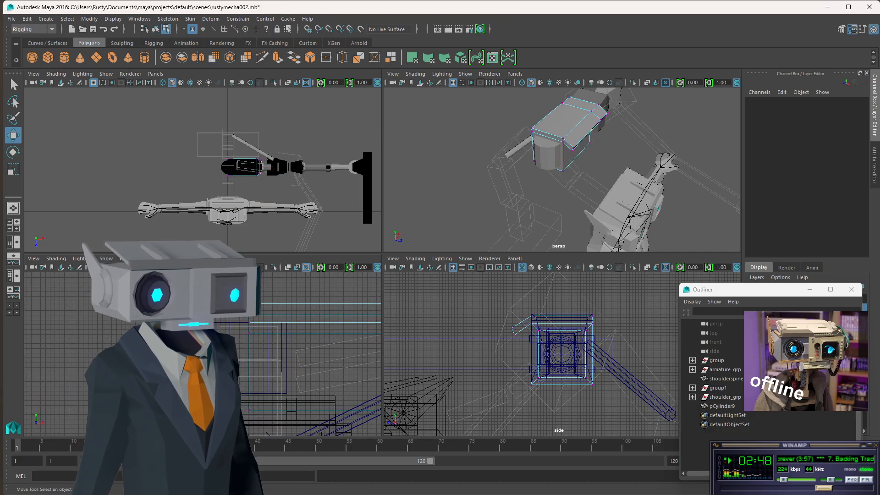
pyautogui.moveTo(273, 408); pyautogui.dragTo(274, 409)
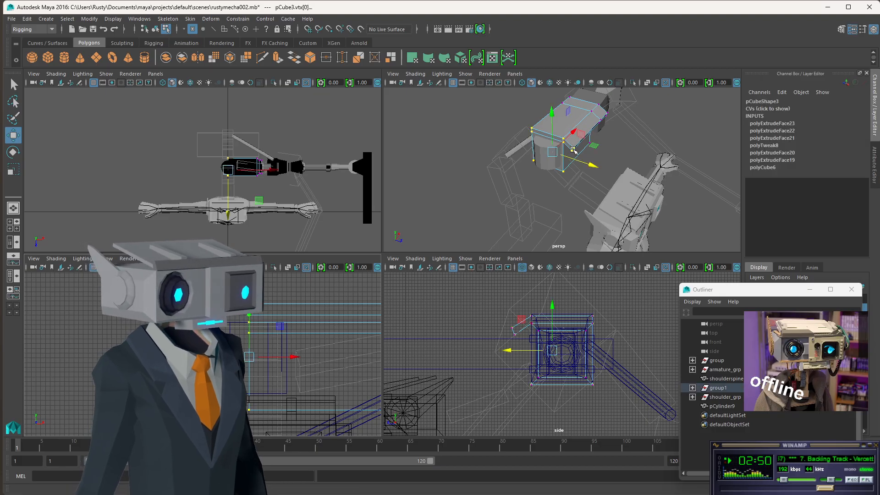
pyautogui.press('r')
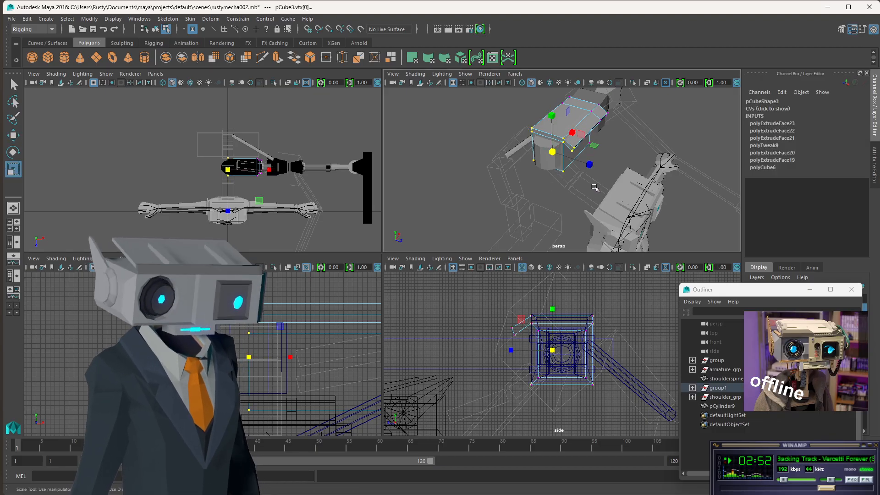
pyautogui.moveTo(589, 165); pyautogui.dragTo(564, 160)
pyautogui.keyDown('alt'); pyautogui.moveTo(564, 160); pyautogui.dragTo(553, 113); pyautogui.keyUp('alt')
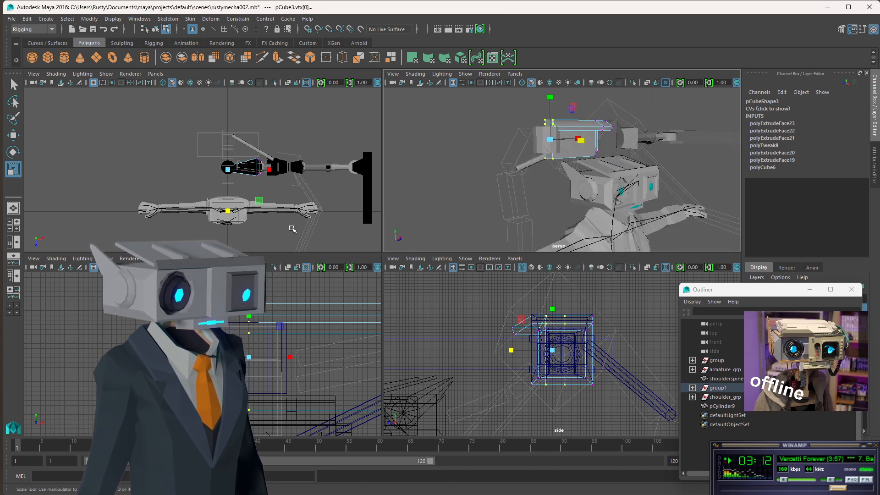
# - Raise the lower vertices at the arm block's inner end so its underside slopes up toward the cylinder
pyautogui.click(241, 389)
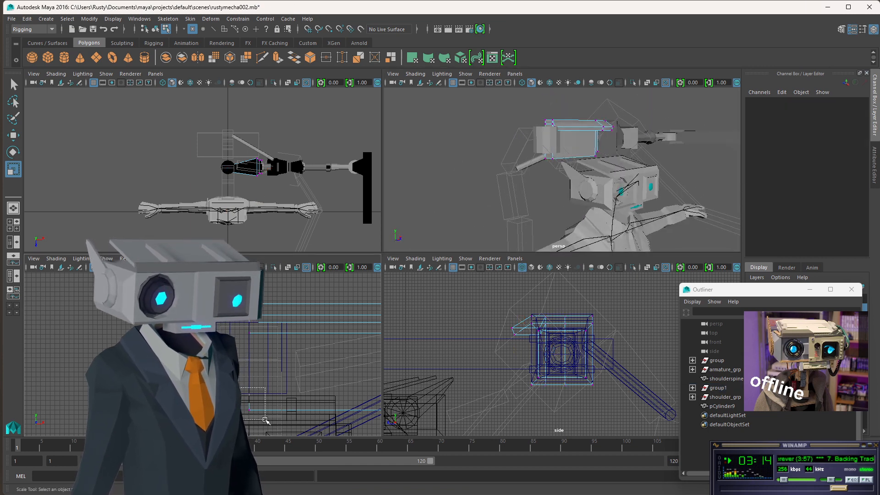
pyautogui.moveTo(266, 420); pyautogui.dragTo(266, 420)
pyautogui.press('w')
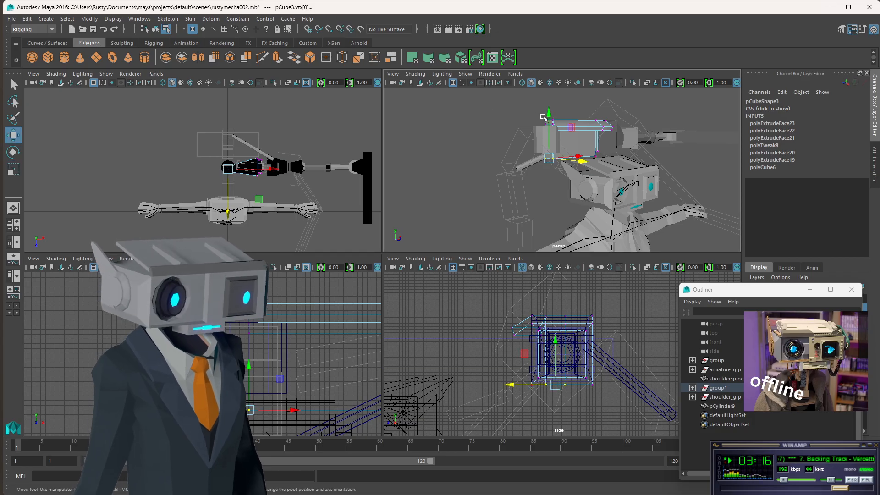
pyautogui.moveTo(550, 117); pyautogui.dragTo(549, 109)
pyautogui.keyDown('alt'); pyautogui.moveTo(597, 123); pyautogui.dragTo(399, 160); pyautogui.keyUp('alt')
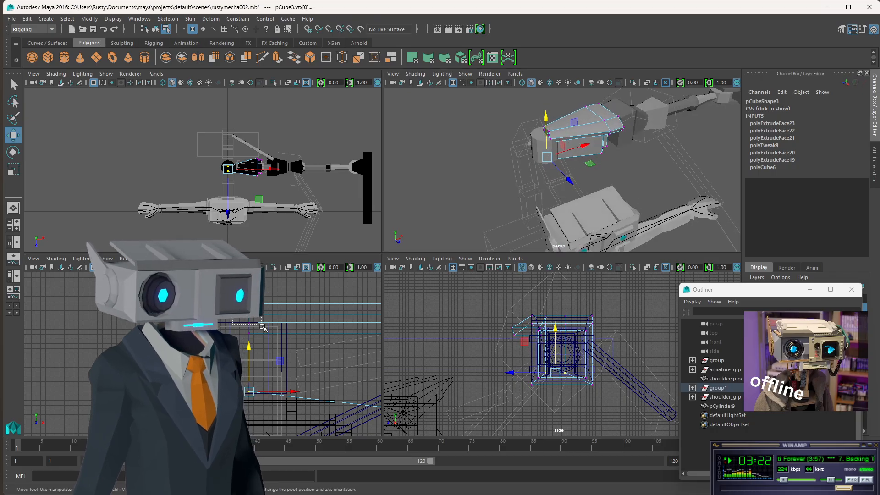
# - Adjust the height of the top plate's inner-end vertices so the plate sits just above the cylinder
pyautogui.click(545, 128)
pyautogui.moveTo(546, 106); pyautogui.dragTo(547, 115)
pyautogui.moveTo(249, 281); pyautogui.dragTo(249, 278)
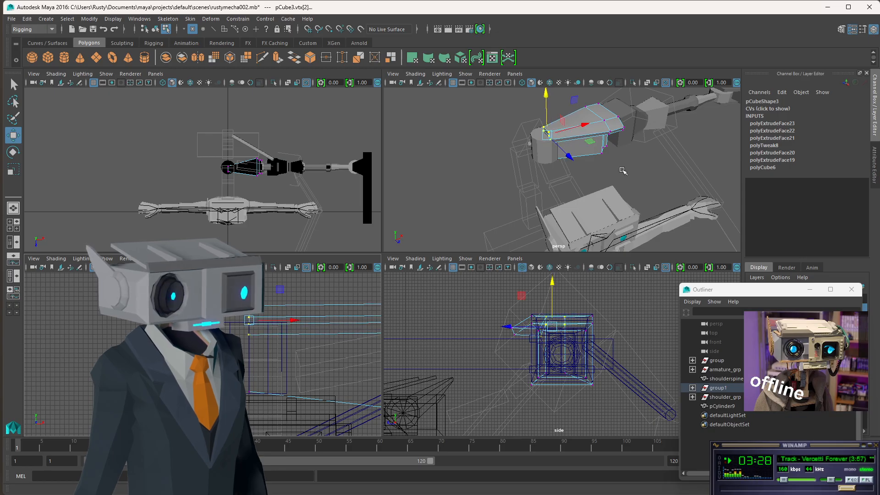
# - Move the two inner corner vertices of the top plate's side flap outward along Z to the cylinder's edge
pyautogui.press('space')
pyautogui.scroll(-3, 540, 202)
pyautogui.scroll(6, 373, 227)
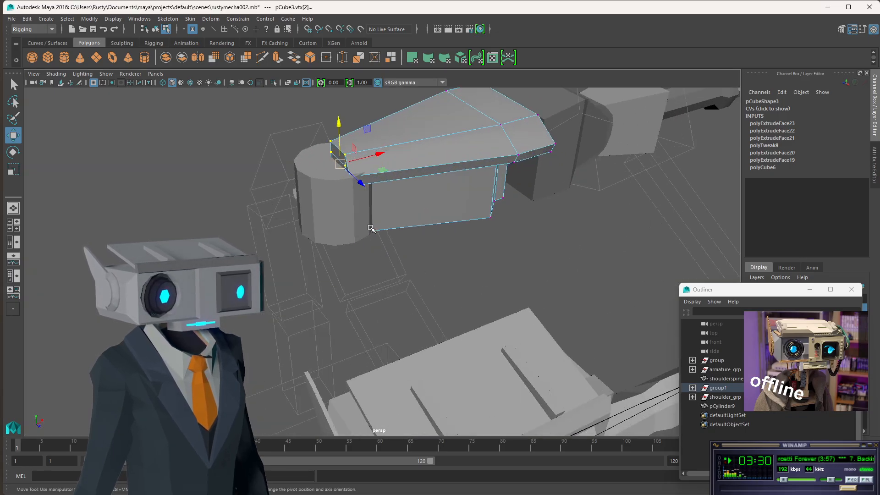
pyautogui.press('f')
pyautogui.keyDown('alt'); pyautogui.moveTo(410, 217); pyautogui.dragTo(466, 203); pyautogui.keyUp('alt')
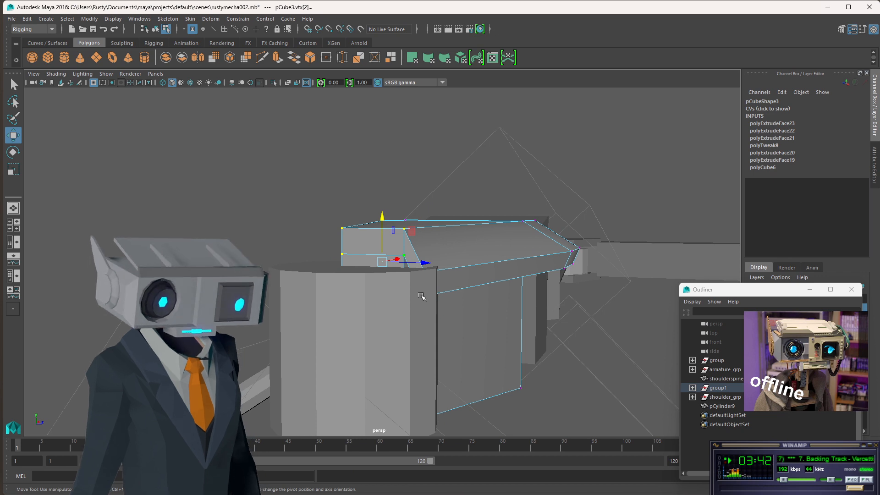
pyautogui.press('4')
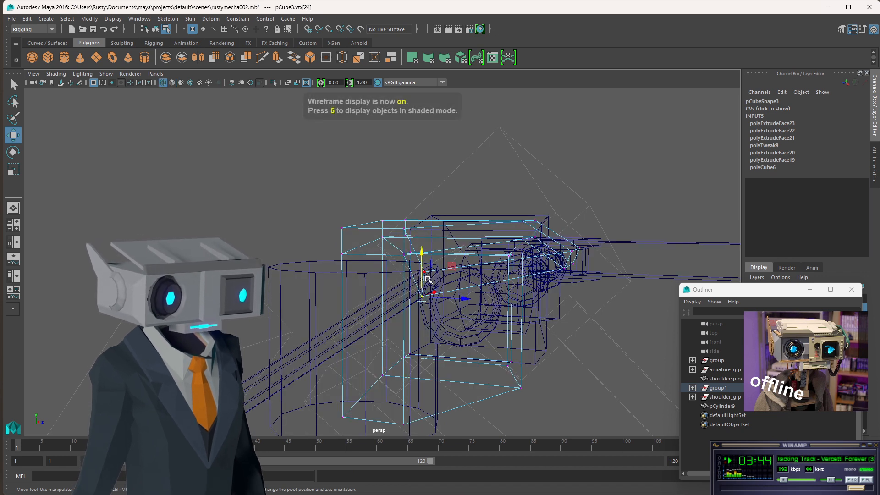
pyautogui.press('q')
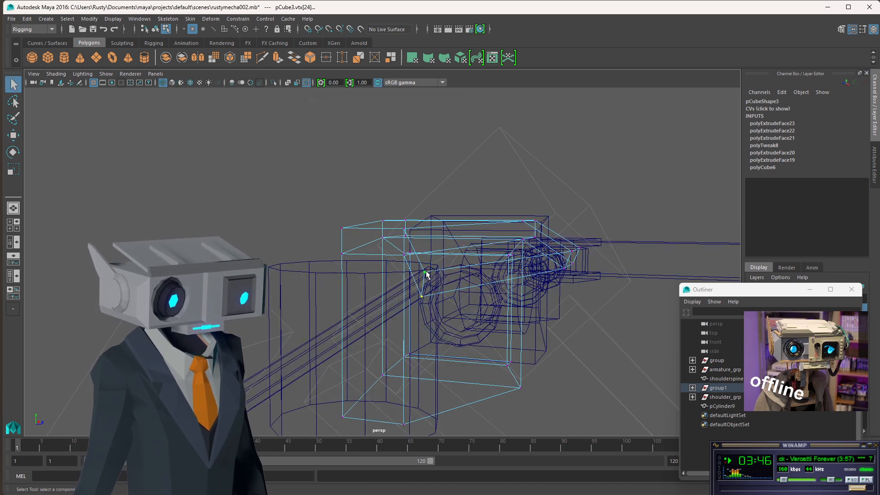
pyautogui.press('5')
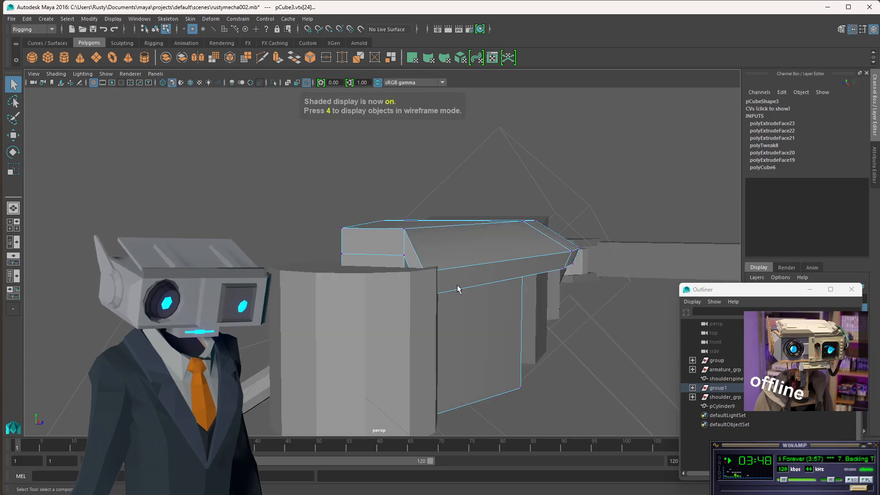
pyautogui.press('w')
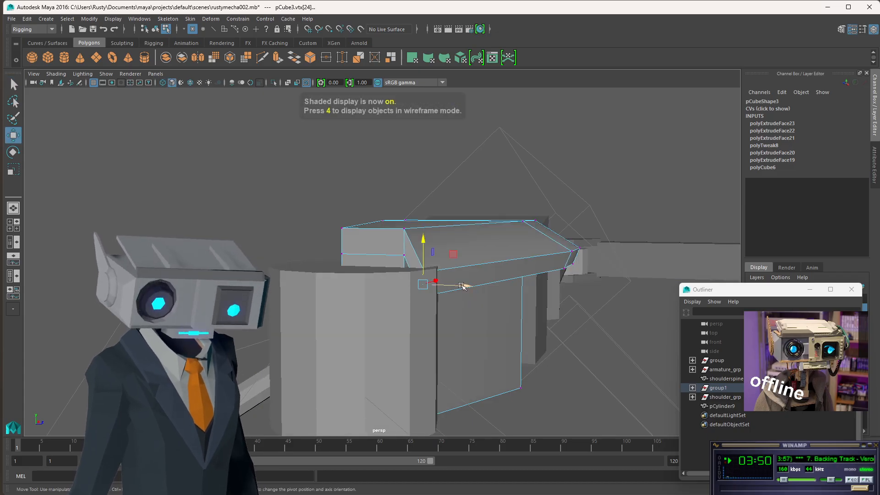
pyautogui.moveTo(493, 287); pyautogui.dragTo(486, 287)
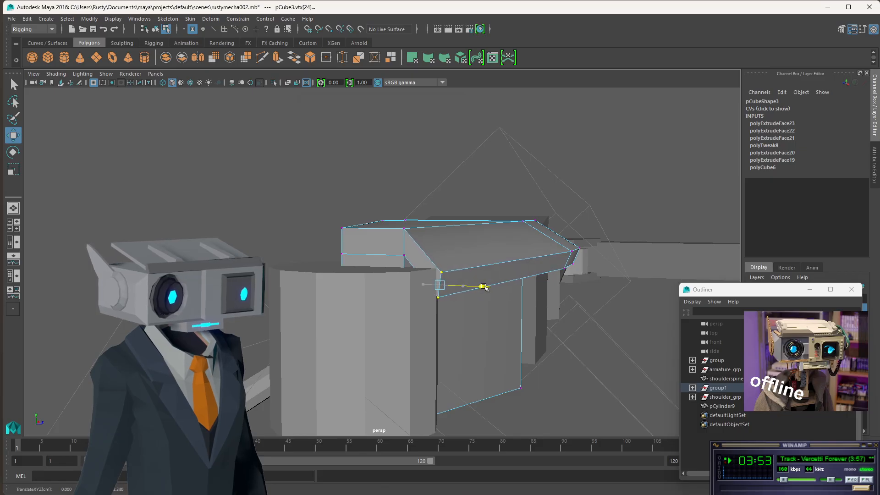
# - Examine from several sides how the tapered arm block and its top plate meet the cylinder joint
pyautogui.keyDown('alt'); pyautogui.moveTo(473, 289); pyautogui.dragTo(498, 328); pyautogui.keyUp('alt')
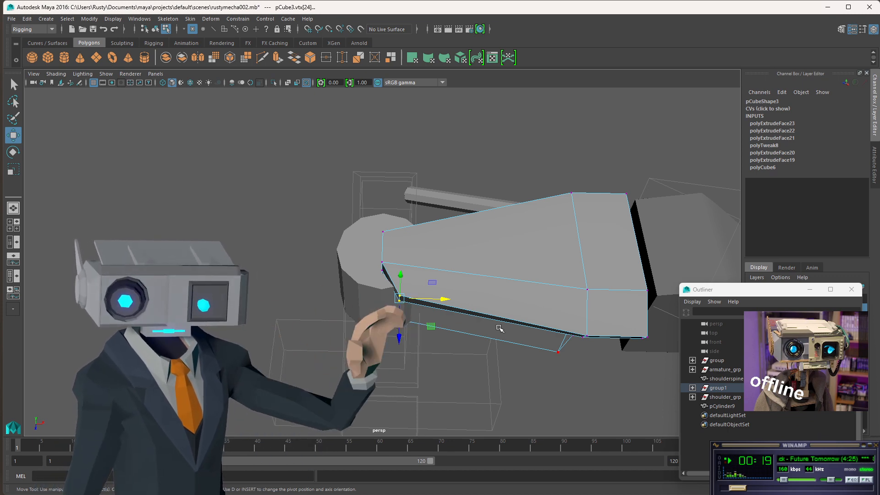
pyautogui.keyDown('alt'); pyautogui.moveTo(414, 237); pyautogui.dragTo(515, 145); pyautogui.keyUp('alt')
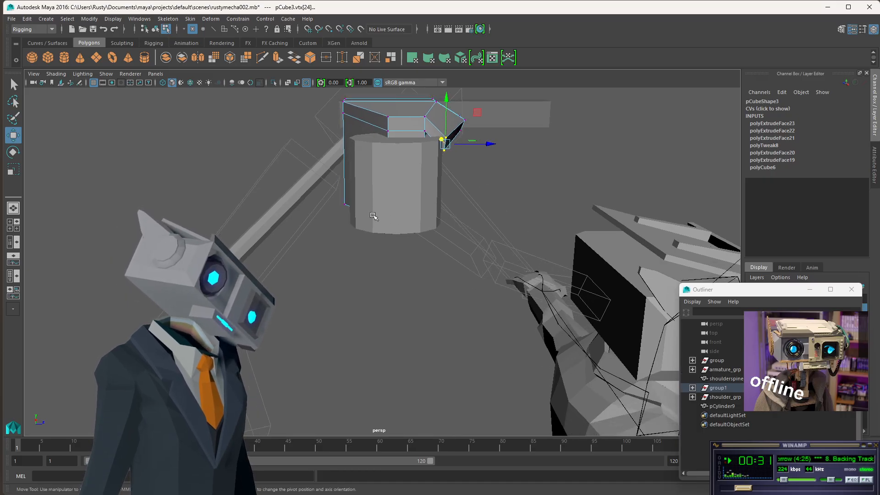
pyautogui.keyDown('alt'); pyautogui.moveTo(374, 216); pyautogui.dragTo(480, 239); pyautogui.keyUp('alt')
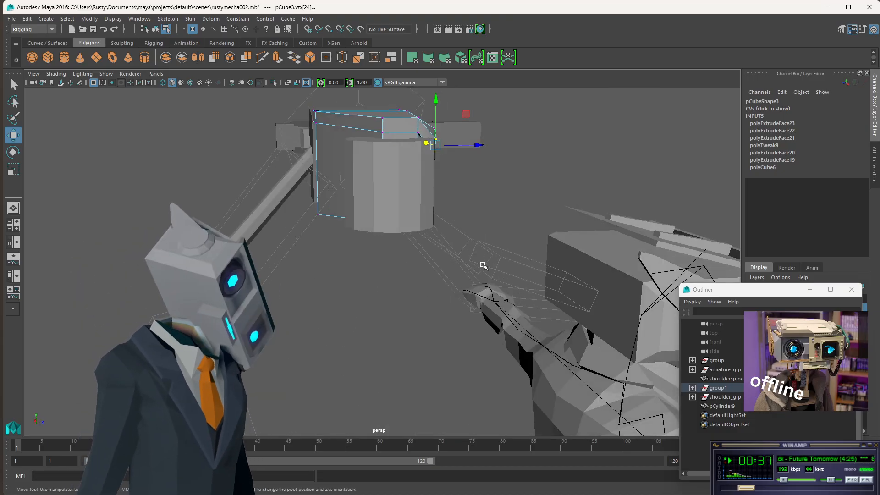
pyautogui.keyDown('alt'); pyautogui.moveTo(521, 282); pyautogui.dragTo(604, 312); pyautogui.keyUp('alt')
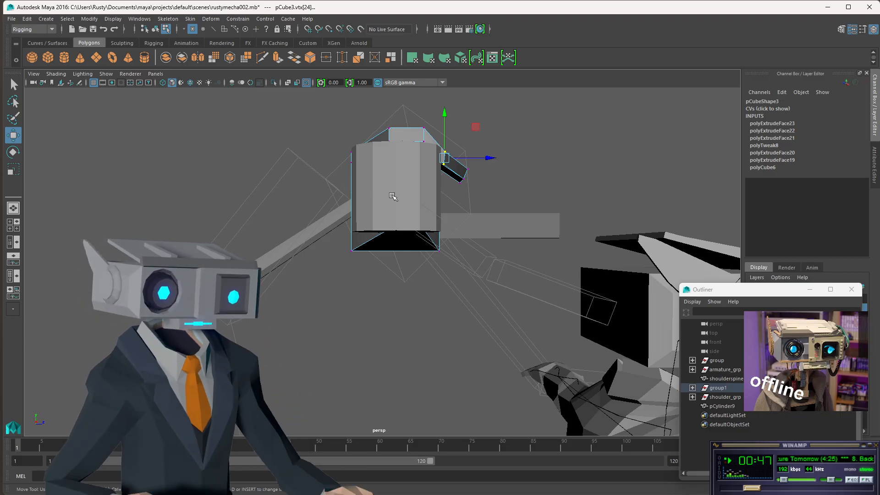
pyautogui.keyDown('alt'); pyautogui.moveTo(392, 196); pyautogui.dragTo(441, 216); pyautogui.keyUp('alt')
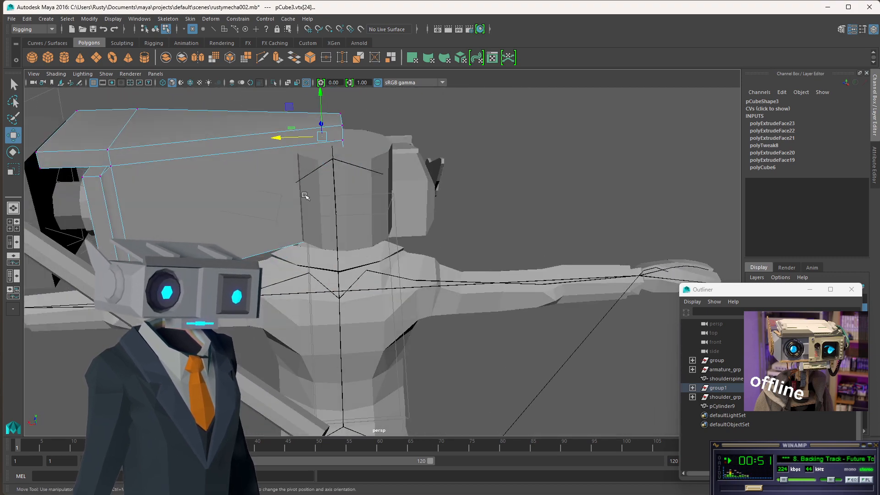
pyautogui.keyDown('alt'); pyautogui.moveTo(337, 223); pyautogui.dragTo(288, 194); pyautogui.keyUp('alt')
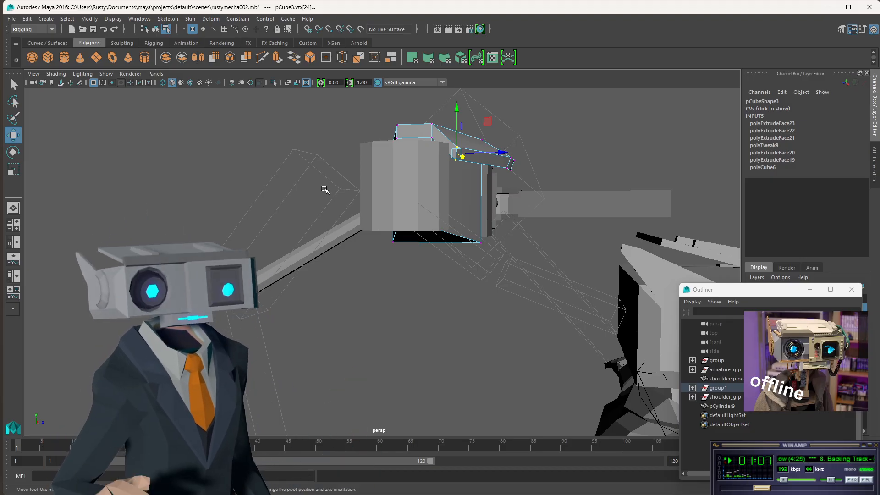
pyautogui.keyDown('alt'); pyautogui.moveTo(541, 196); pyautogui.dragTo(489, 205); pyautogui.keyUp('alt')
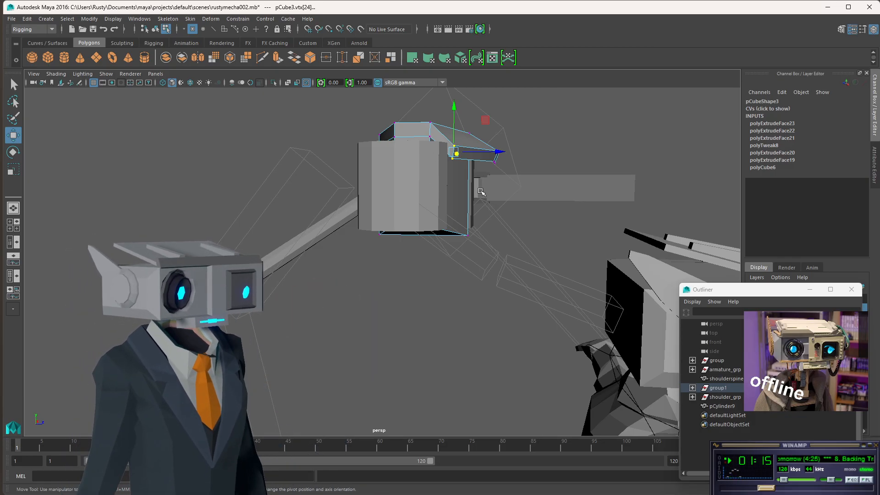
pyautogui.keyDown('alt'); pyautogui.moveTo(481, 192); pyautogui.dragTo(491, 212); pyautogui.keyUp('alt')
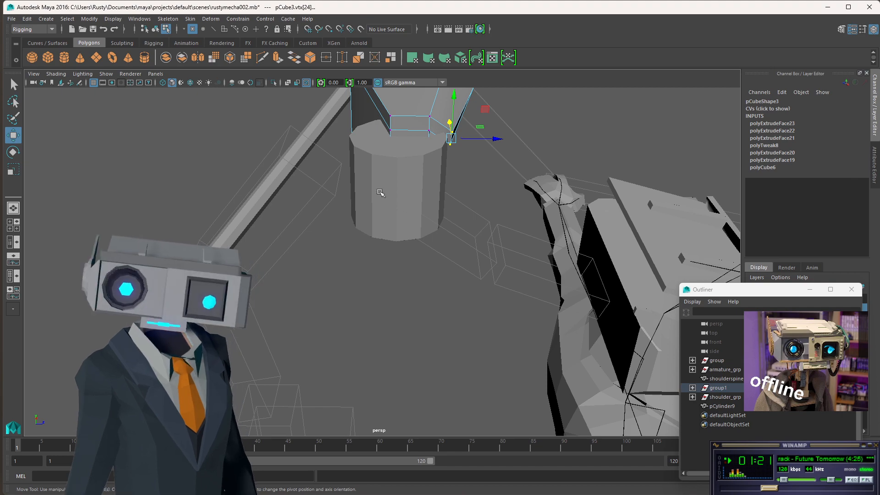
pyautogui.moveTo(517, 178)
pyautogui.keyDown('alt'); pyautogui.mouseDown()
pyautogui.moveTo(560, 152)
pyautogui.moveTo(495, 141)
pyautogui.moveTo(477, 163)
pyautogui.moveTo(526, 161)
pyautogui.moveTo(525, 168)
pyautogui.mouseUp(); pyautogui.keyUp('alt')
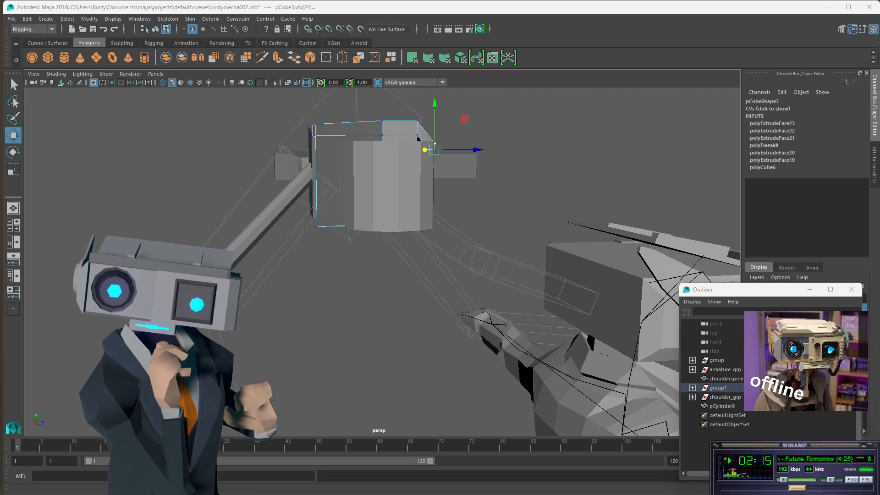
# - Switch to the browser and view the Patlabor movie 2 animation on Pinterest as reference, placing its window over the model
pyautogui.hotkey('alt', 'Tab')
pyautogui.moveTo(281, 85); pyautogui.dragTo(397, 82)
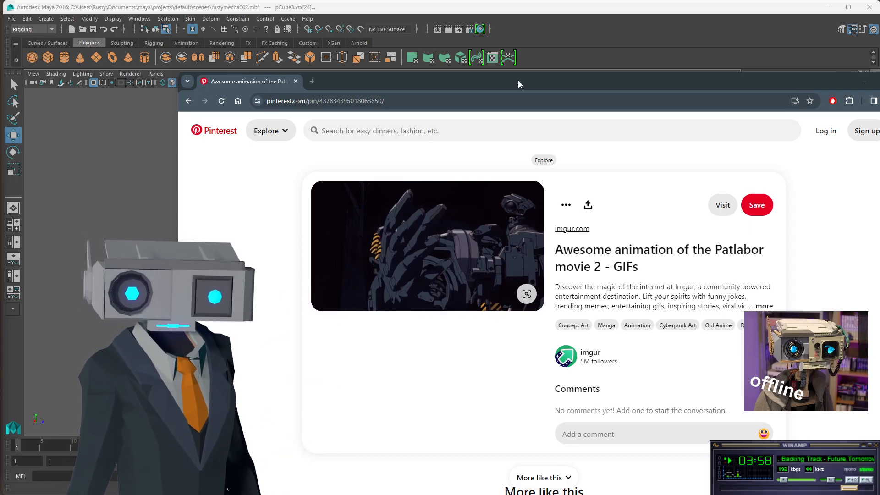
pyautogui.moveTo(561, 86); pyautogui.dragTo(652, 145)
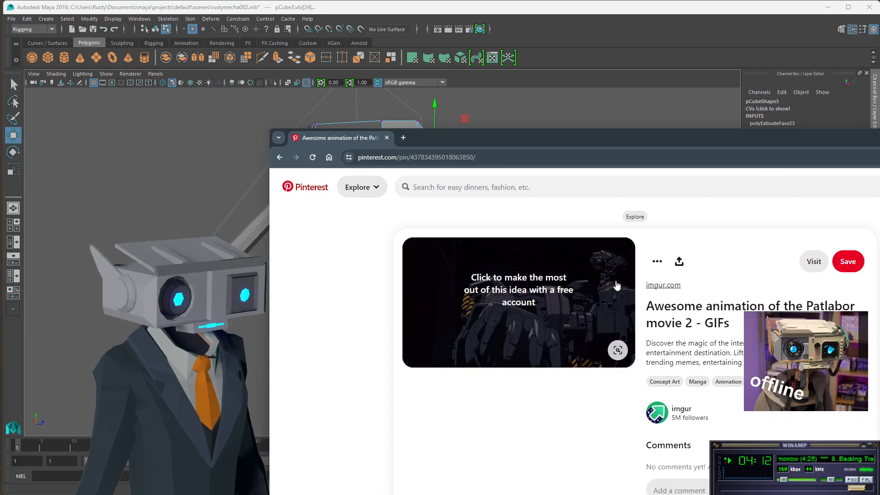
# - Switch back to Maya, leave vertex editing of the arm block and duplicate the cylinder joint in place
pyautogui.hotkey('alt', 'Tab')
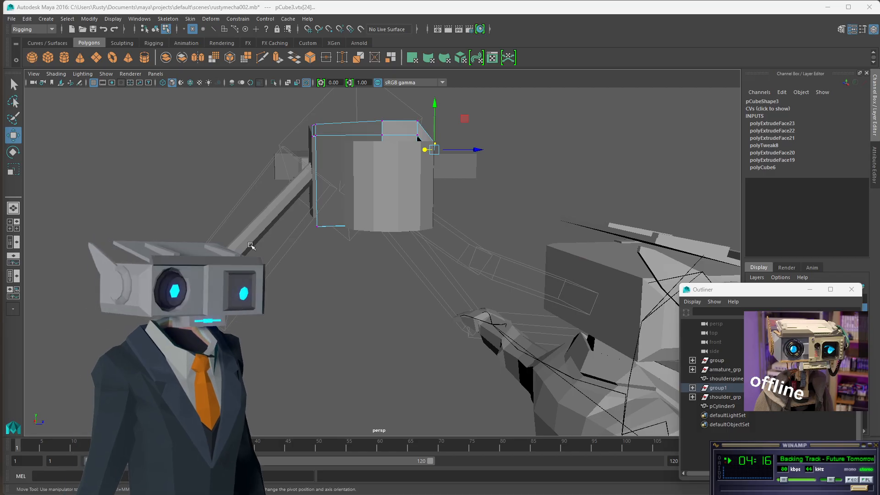
pyautogui.keyDown('alt'); pyautogui.moveTo(504, 161); pyautogui.dragTo(414, 175); pyautogui.keyUp('alt')
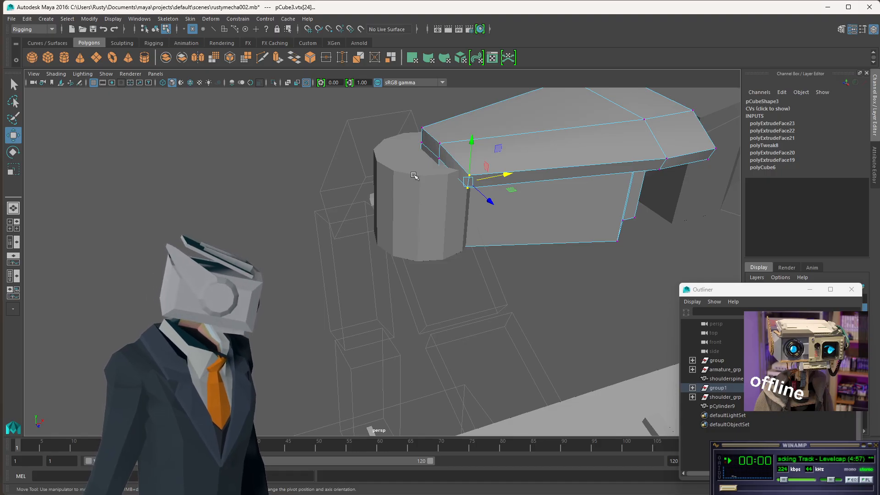
pyautogui.keyDown('alt'); pyautogui.moveTo(448, 232); pyautogui.dragTo(536, 222); pyautogui.keyUp('alt')
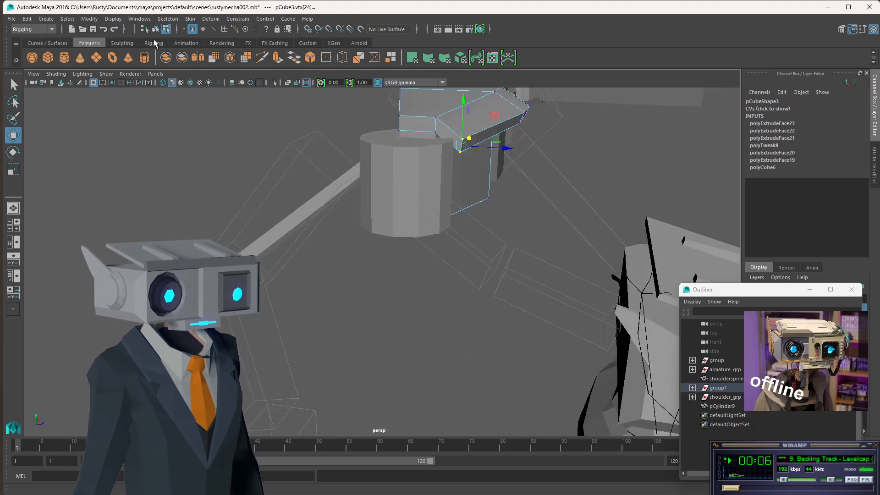
pyautogui.click(156, 30)
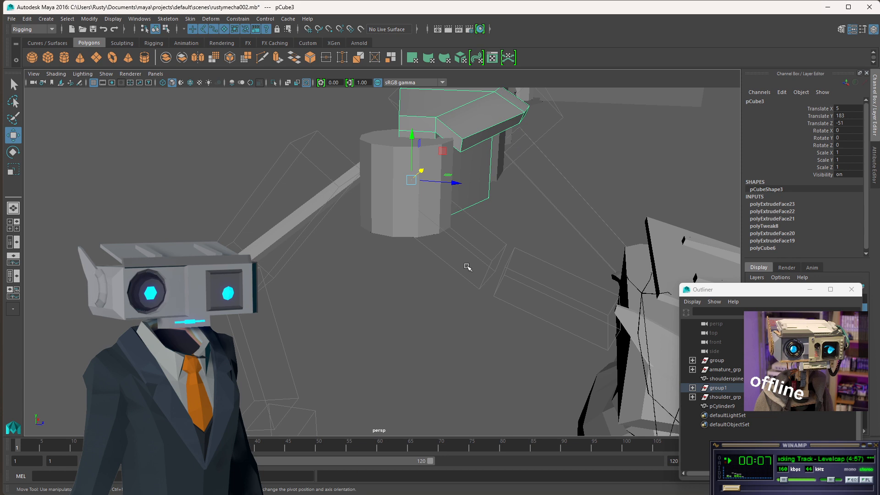
pyautogui.click(406, 204)
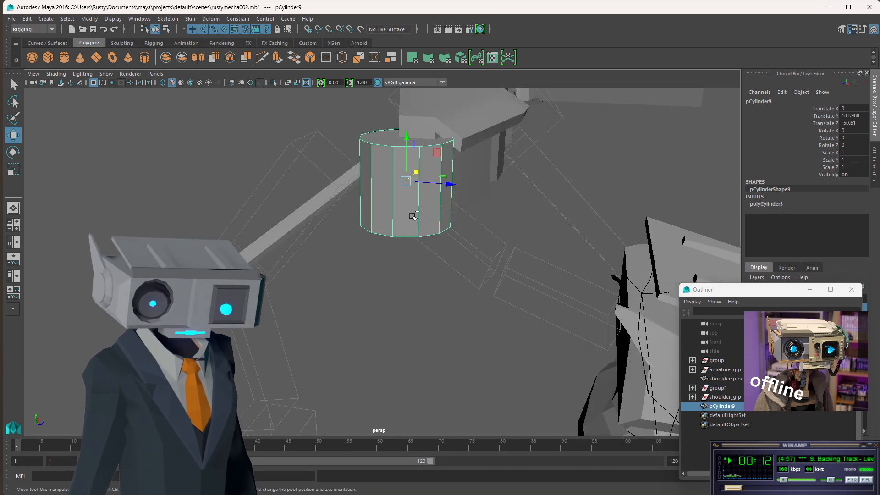
pyautogui.hotkey('ctrl', 'd')
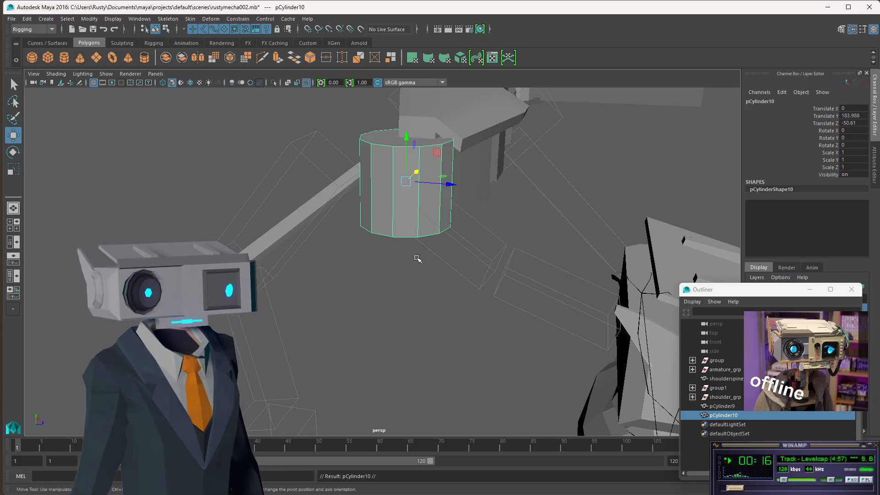
# - Scale the duplicate cylinder up uniformly to about 1.55, and flatten its Y scale to about 0.6
pyautogui.press('e')
pyautogui.press('r')
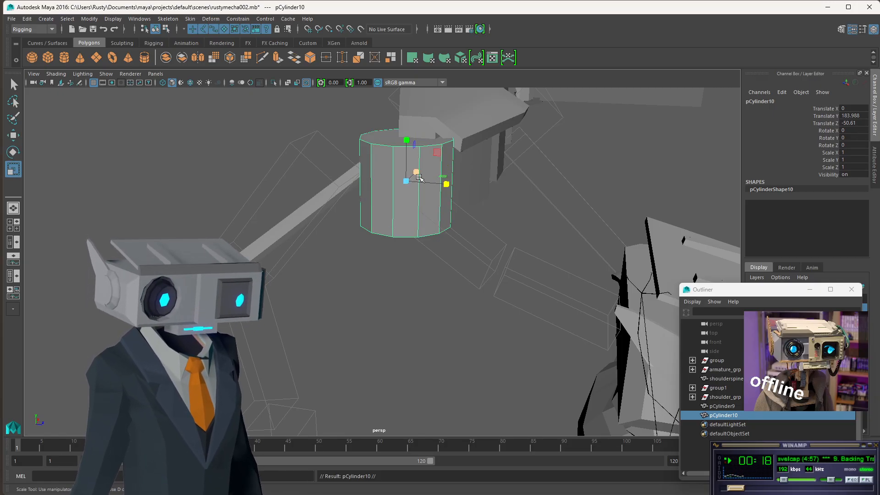
pyautogui.moveTo(405, 182); pyautogui.dragTo(450, 179)
pyautogui.press('space')
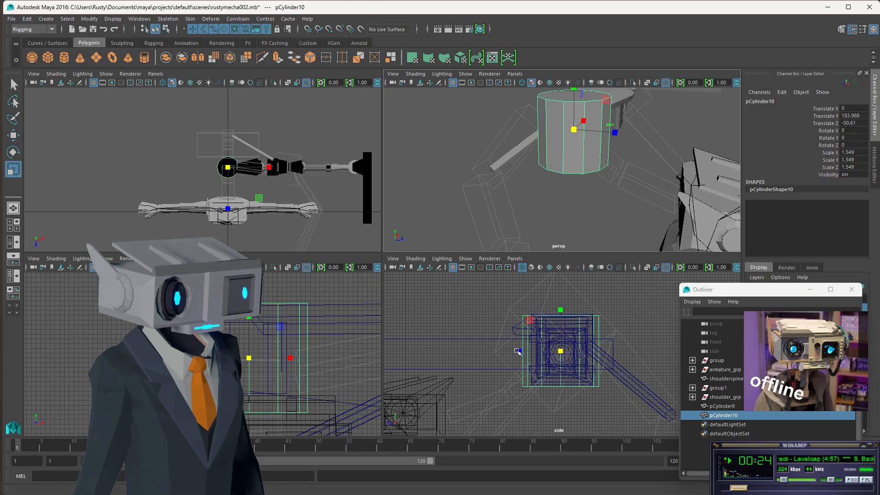
pyautogui.press('f')
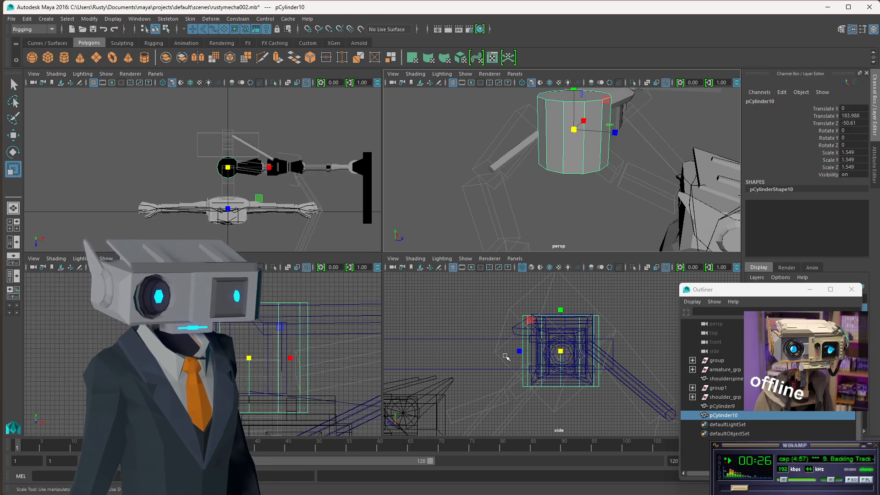
pyautogui.press('space')
pyautogui.scroll(4, 610, 265)
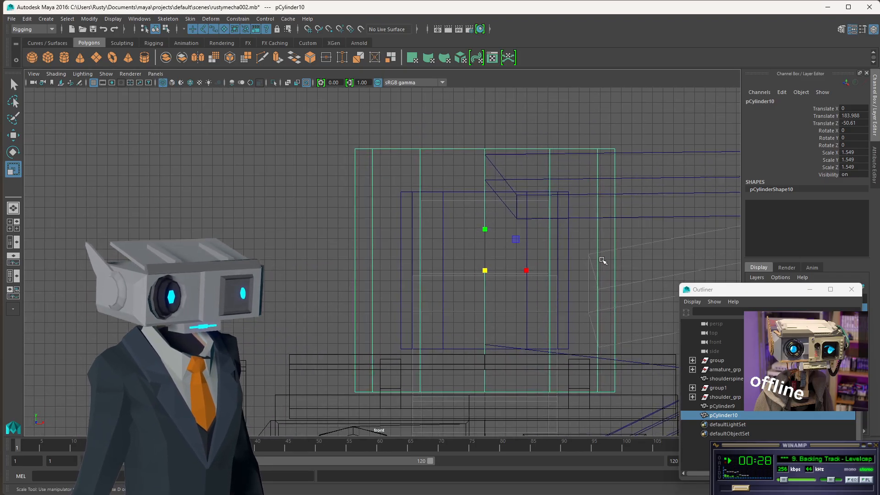
pyautogui.moveTo(523, 234); pyautogui.dragTo(522, 257)
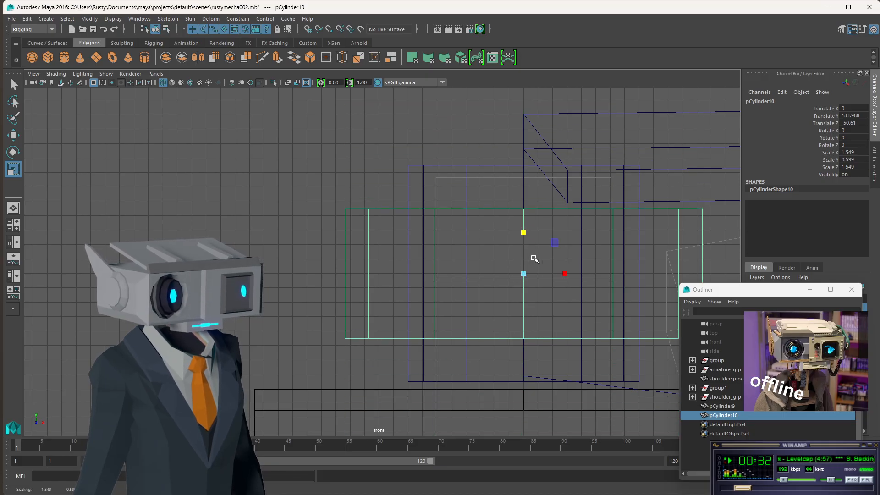
# - Scale the flattened cylinder down uniformly to about 1.34 in X and Z and 0.52 in Y as a tighter collar
pyautogui.press('space')
pyautogui.moveTo(609, 164)
pyautogui.keyDown('alt'); pyautogui.mouseDown()
pyautogui.moveTo(547, 134)
pyautogui.moveTo(711, 125)
pyautogui.moveTo(602, 186)
pyautogui.moveTo(608, 176)
pyautogui.mouseUp(); pyautogui.keyUp('alt')
pyautogui.scroll(-3, 643, 157)
pyautogui.scroll(3, 643, 157)
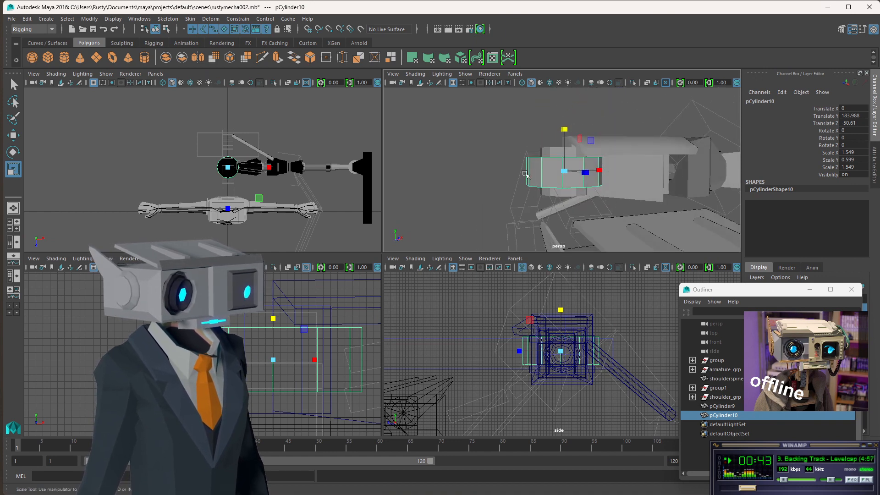
pyautogui.keyDown('alt'); pyautogui.moveTo(525, 174); pyautogui.dragTo(687, 189); pyautogui.keyUp('alt')
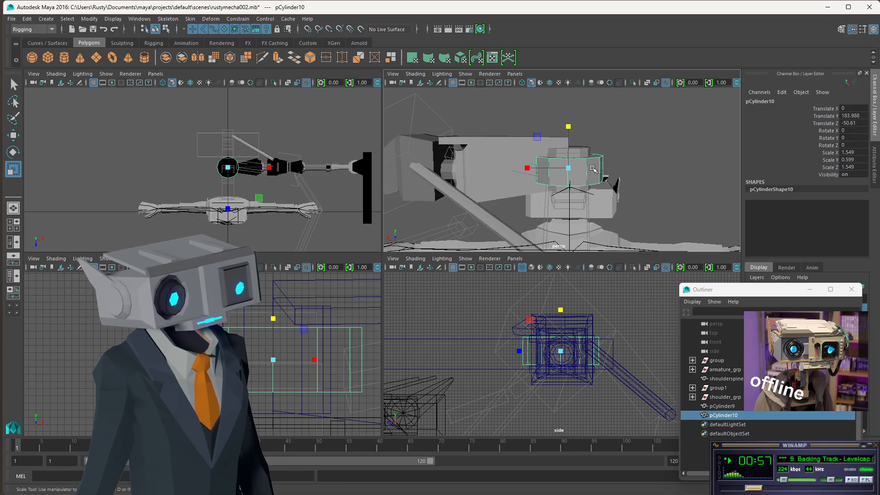
pyautogui.keyDown('alt'); pyautogui.moveTo(625, 168); pyautogui.dragTo(509, 198); pyautogui.keyUp('alt')
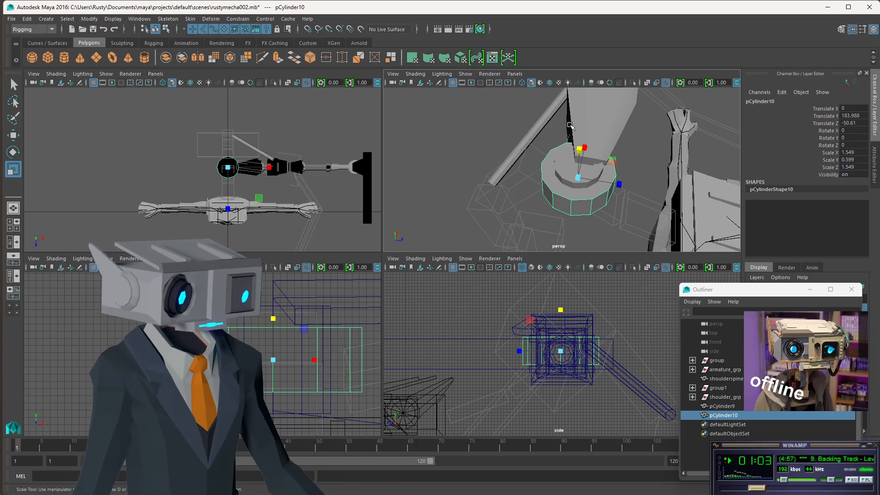
pyautogui.scroll(3, 651, 178)
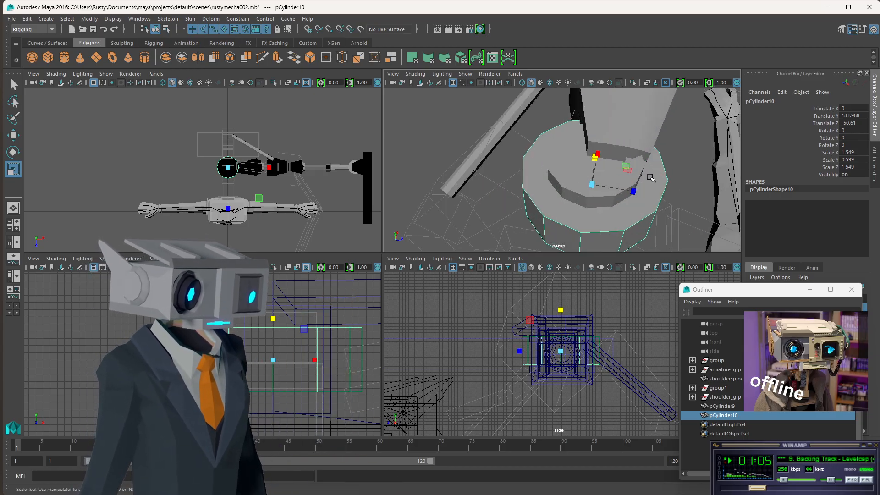
pyautogui.keyDown('alt'); pyautogui.moveTo(650, 178); pyautogui.dragTo(533, 190); pyautogui.keyUp('alt')
pyautogui.scroll(-5, 558, 167)
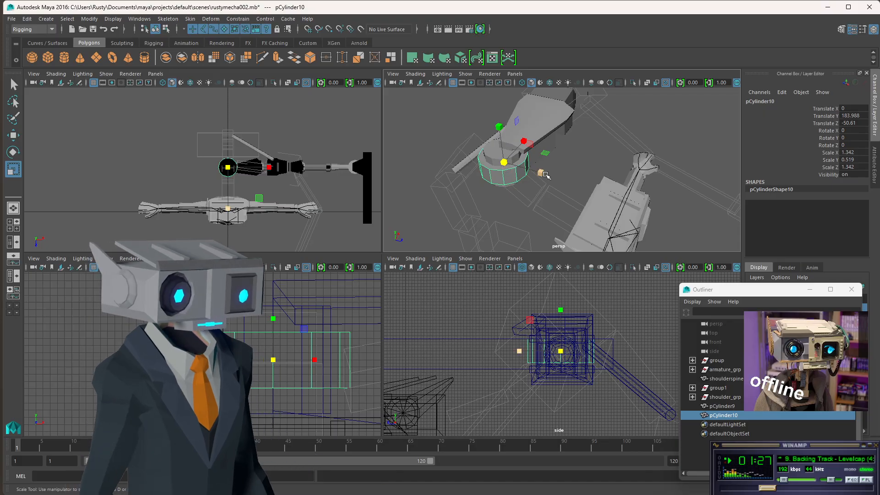
pyautogui.scroll(3, 541, 192)
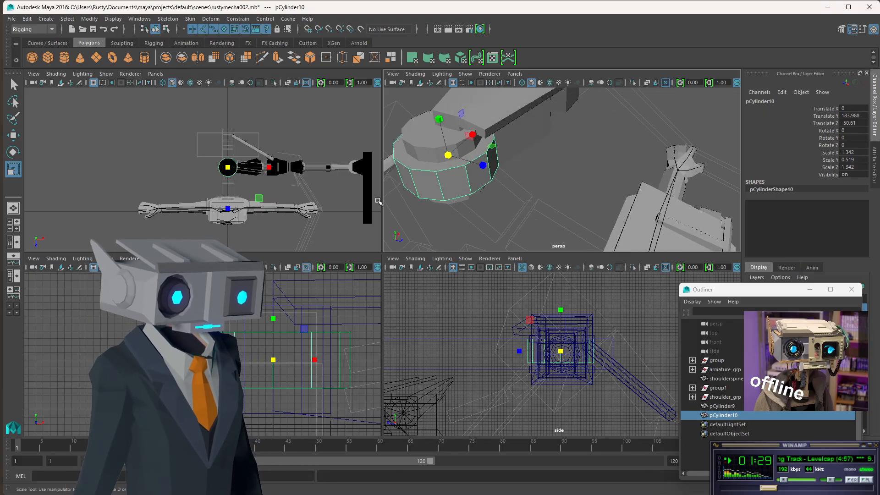
# - Create a polygon cube with width, height and depth of 20 and one width subdivision
pyautogui.click(48, 58)
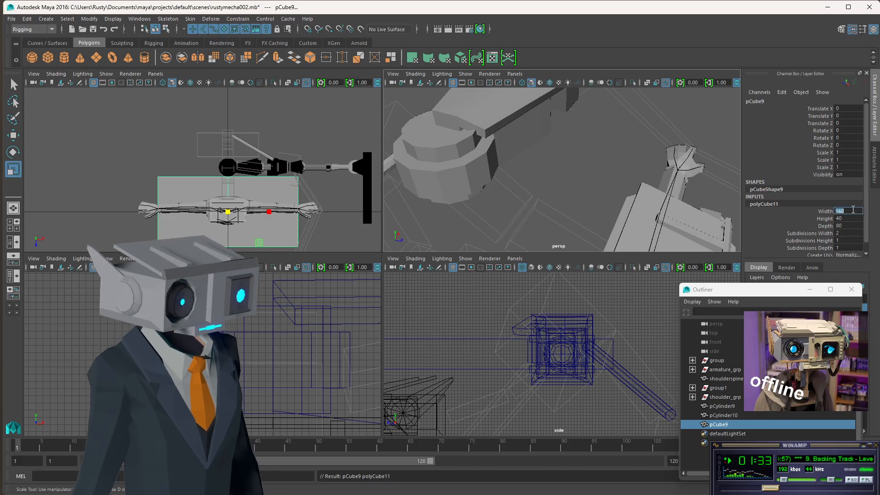
pyautogui.write('20')
pyautogui.press('Tab')
pyautogui.write('20')
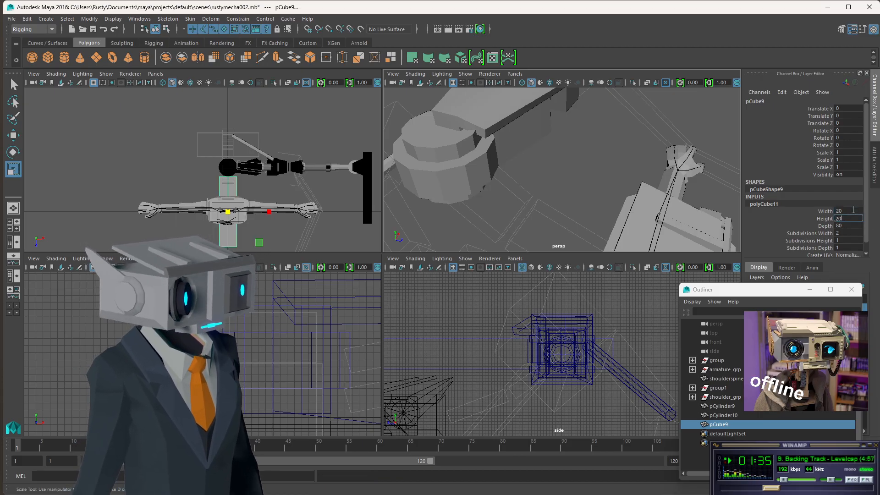
pyautogui.write('20')
pyautogui.press('Tab')
pyautogui.write('1')
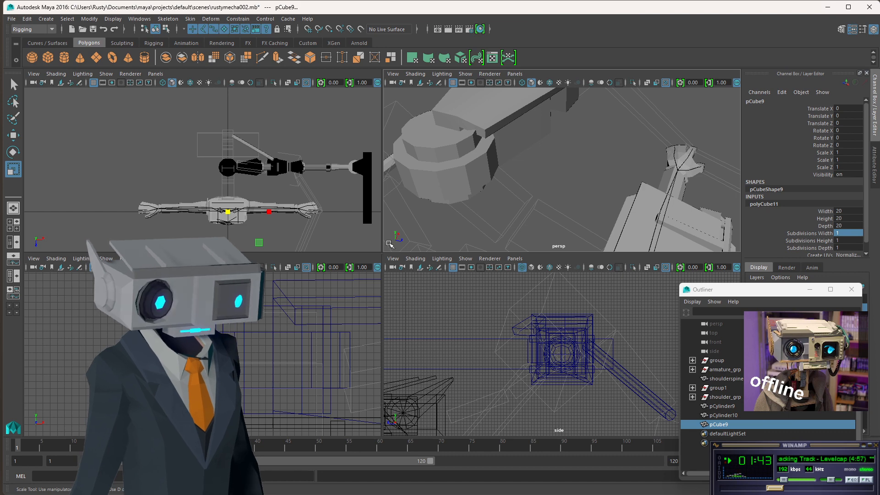
# - Move the cube up to the shoulder joint, to about 186.7 in Y and -70.5 in Z
pyautogui.press('w')
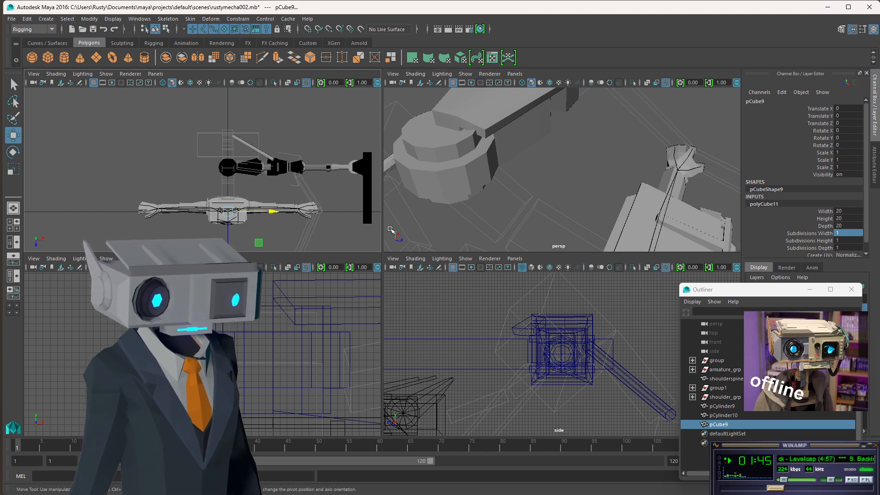
pyautogui.scroll(-3, 228, 231)
pyautogui.moveTo(217, 236); pyautogui.dragTo(216, 161)
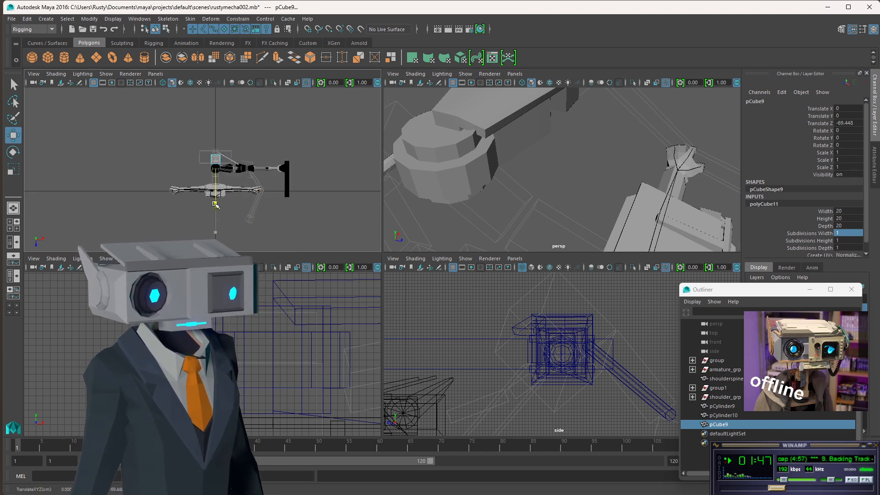
pyautogui.scroll(-6, 317, 353)
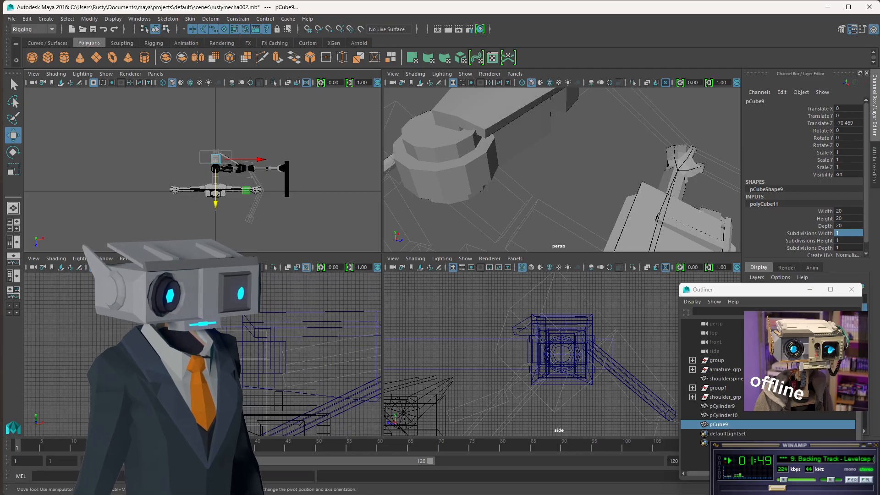
pyautogui.moveTo(215, 202); pyautogui.dragTo(215, 440)
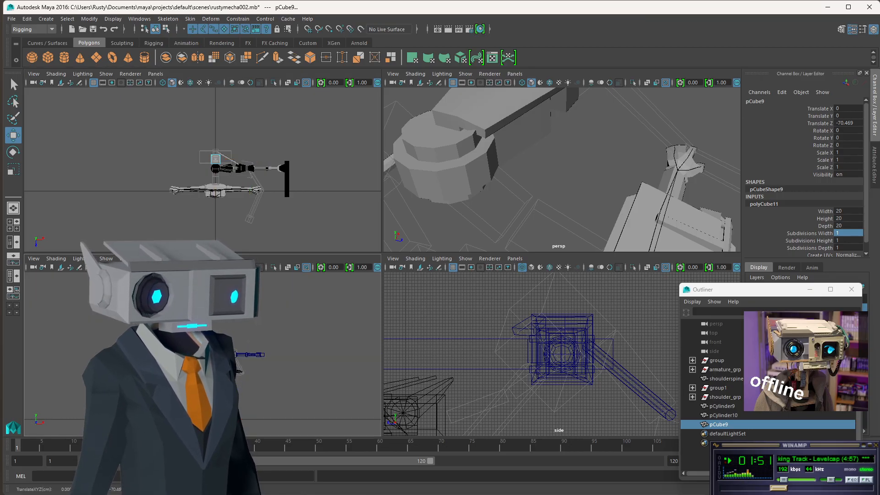
pyautogui.moveTo(215, 298); pyautogui.dragTo(247, 320)
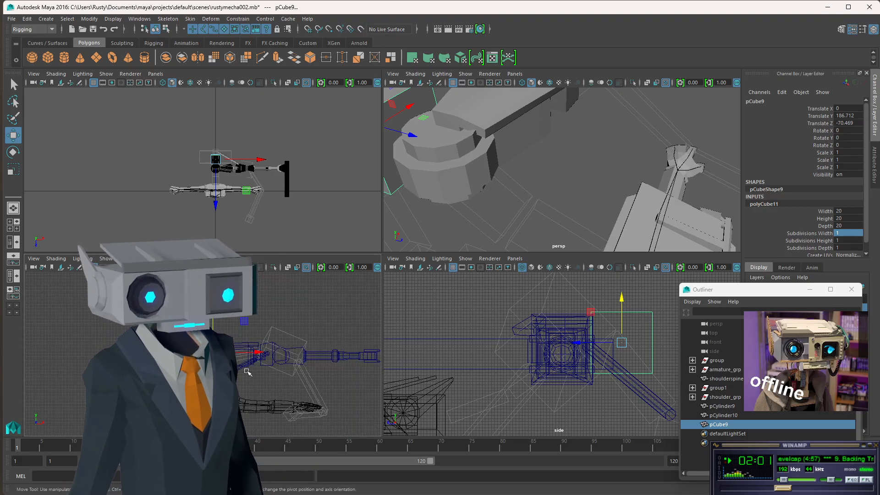
# - Reposition the cube on the body side of the cylinder joint at its lower edge, about Y 175.1 and Z -36.2
pyautogui.press('f')
pyautogui.press('f')
pyautogui.scroll(-3, 220, 198)
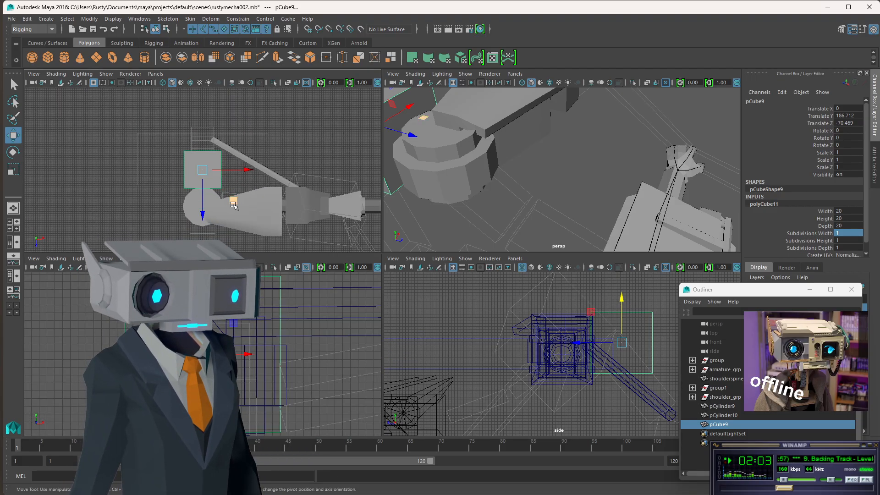
pyautogui.keyDown('alt'); pyautogui.moveTo(240, 203); pyautogui.dragTo(267, 163, button='middle'); pyautogui.keyUp('alt')
pyautogui.keyDown('alt'); pyautogui.moveTo(227, 334); pyautogui.dragTo(249, 304, button='middle'); pyautogui.keyUp('alt')
pyautogui.scroll(-3, 309, 341)
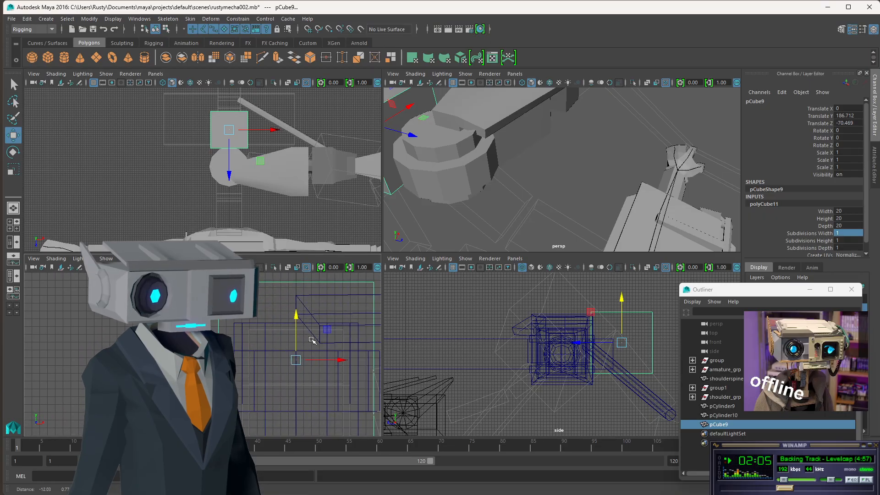
pyautogui.keyDown('alt'); pyautogui.moveTo(295, 339); pyautogui.dragTo(345, 321, button='middle'); pyautogui.keyUp('alt')
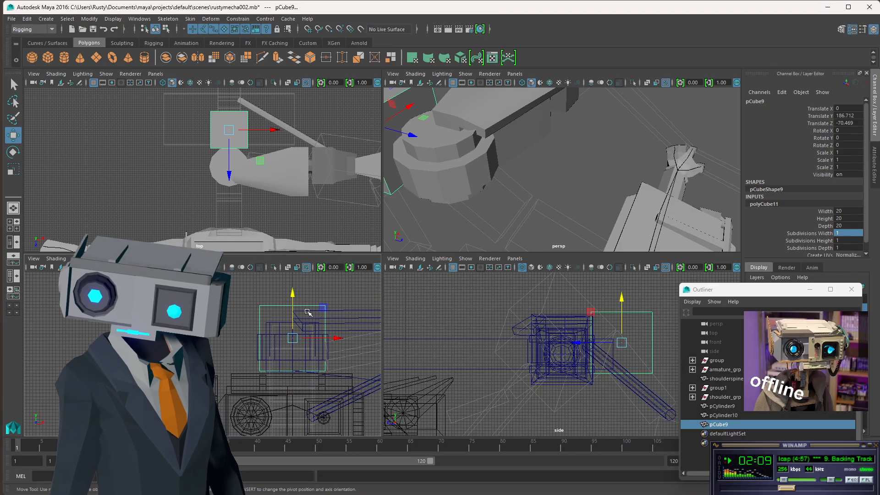
pyautogui.scroll(2, 628, 365)
pyautogui.scroll(-1, 629, 362)
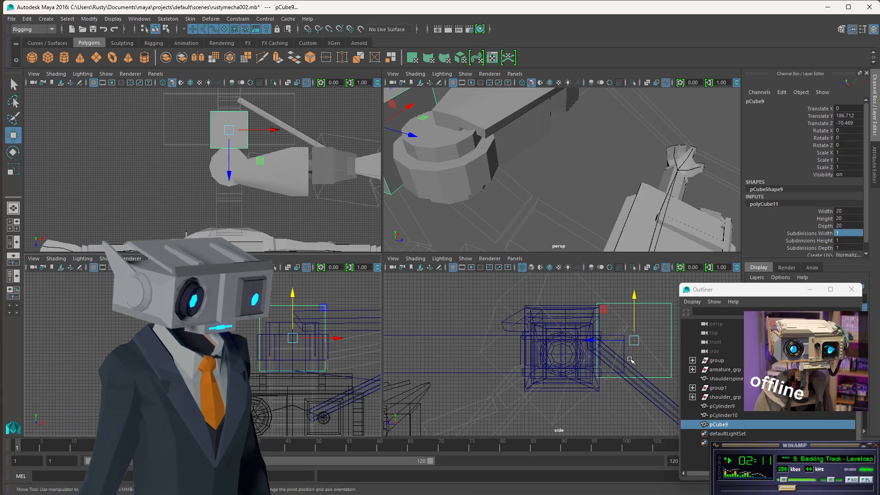
pyautogui.moveTo(594, 346); pyautogui.dragTo(466, 347)
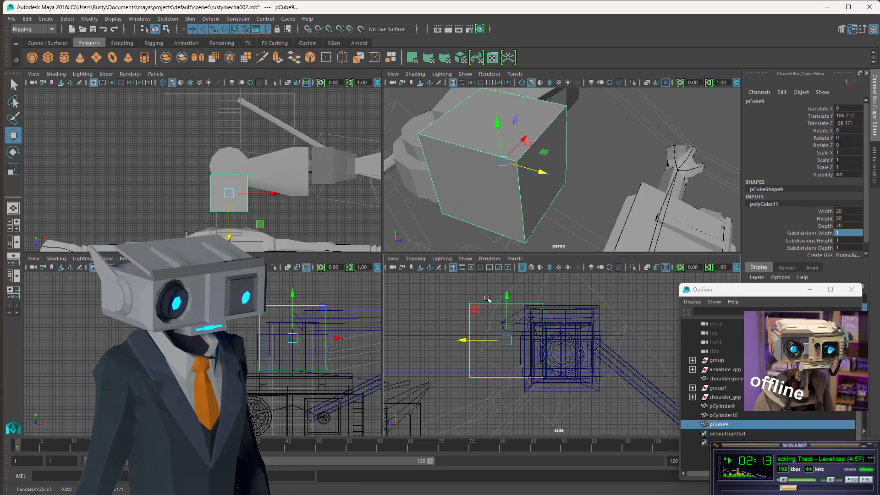
pyautogui.moveTo(507, 299); pyautogui.dragTo(507, 342)
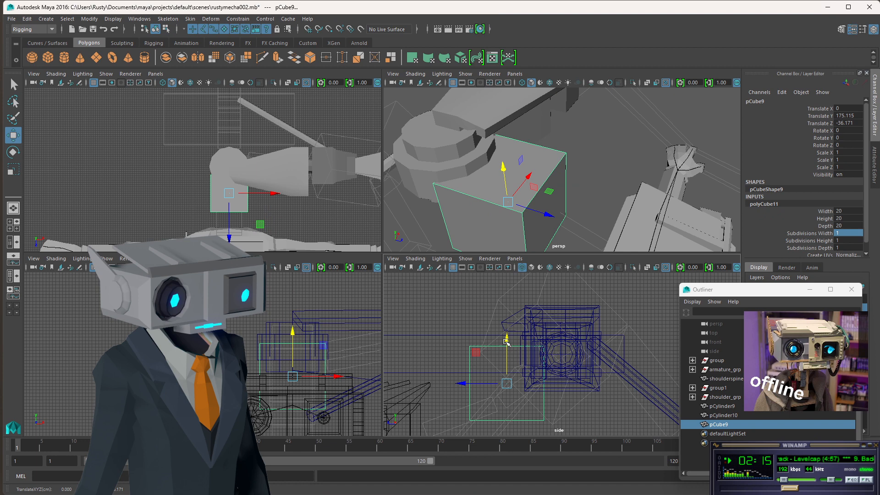
# - Reduce the cube to a flat bar by setting its height to 5 and its width to 10
pyautogui.click(847, 219)
pyautogui.click(849, 219)
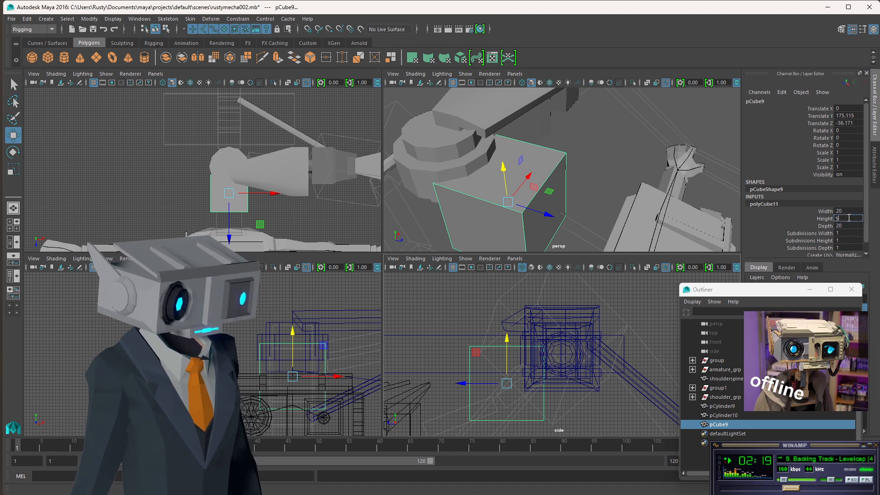
pyautogui.write('5')
pyautogui.press('Return')
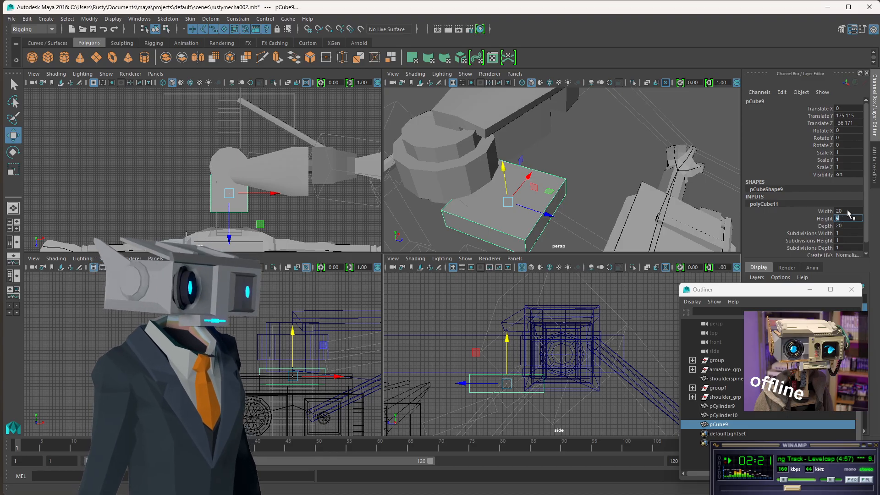
pyautogui.click(846, 211)
pyautogui.press('Return')
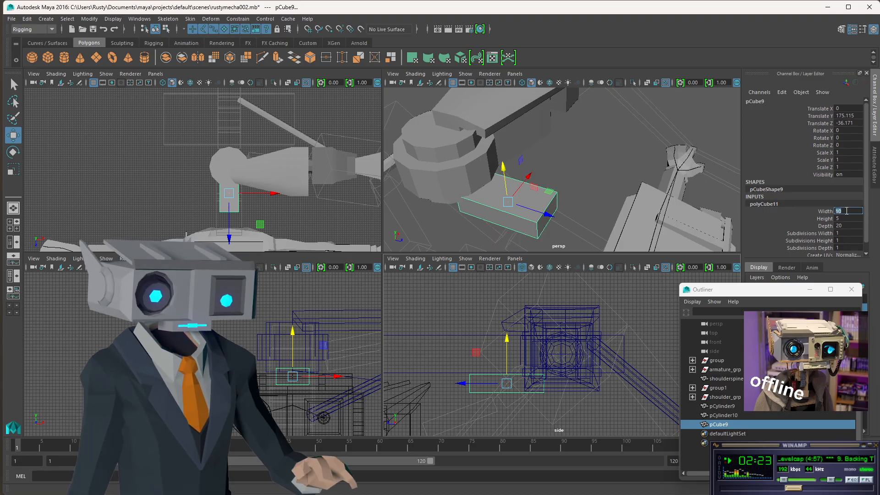
pyautogui.keyDown('alt'); pyautogui.moveTo(582, 189); pyautogui.dragTo(612, 159); pyautogui.keyUp('alt')
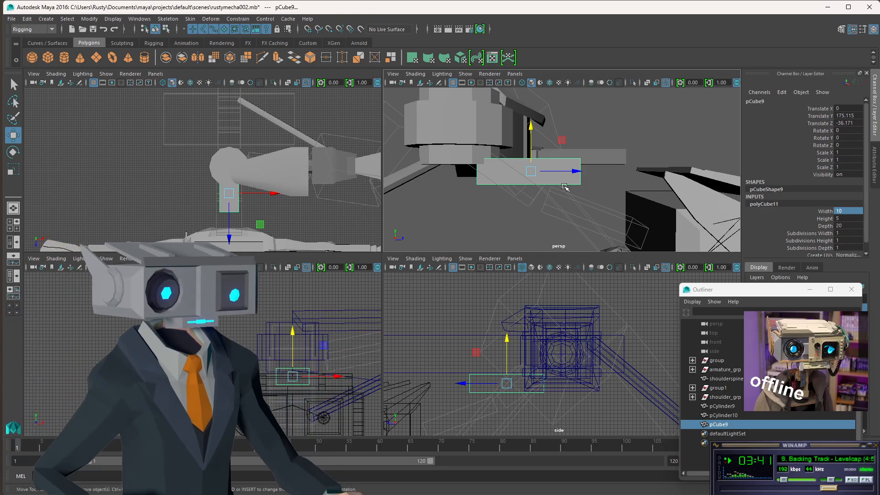
# - Rotate the flat bar about 40 degrees in X and raise it to about 179.7 in Y
pyautogui.press('e')
pyautogui.moveTo(573, 170)
pyautogui.mouseDown()
pyautogui.moveTo(579, 186)
pyautogui.moveTo(586, 172)
pyautogui.mouseUp()
pyautogui.press('w')
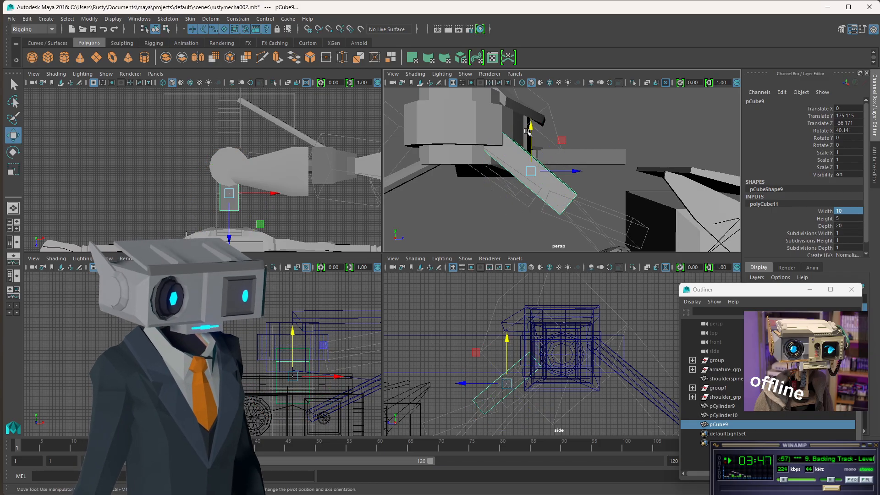
pyautogui.moveTo(531, 134); pyautogui.dragTo(531, 105)
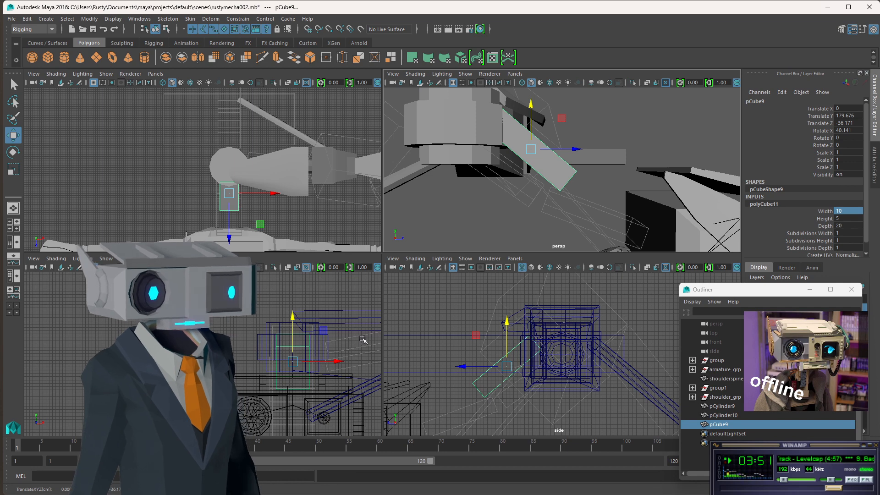
# - Fine-tune the tilted bar's position against the cylinder joint to about Y 178.8 and Z -35.4
pyautogui.press('5')
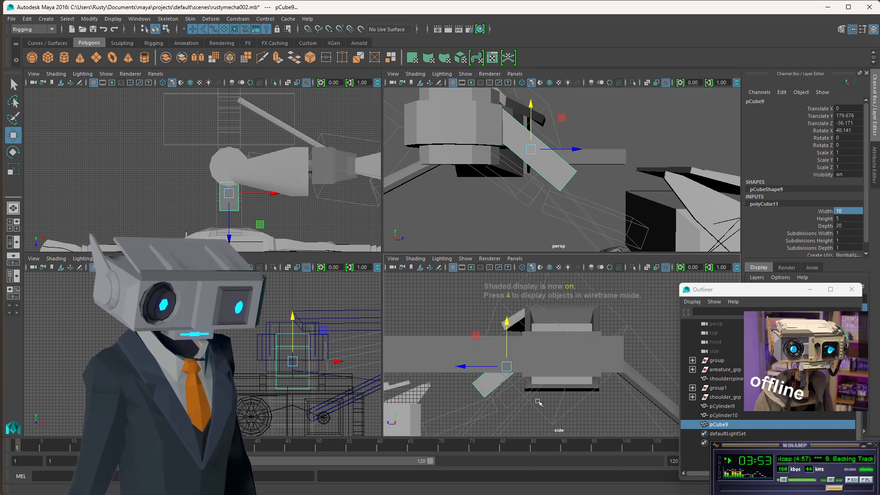
pyautogui.press('4')
pyautogui.press('5')
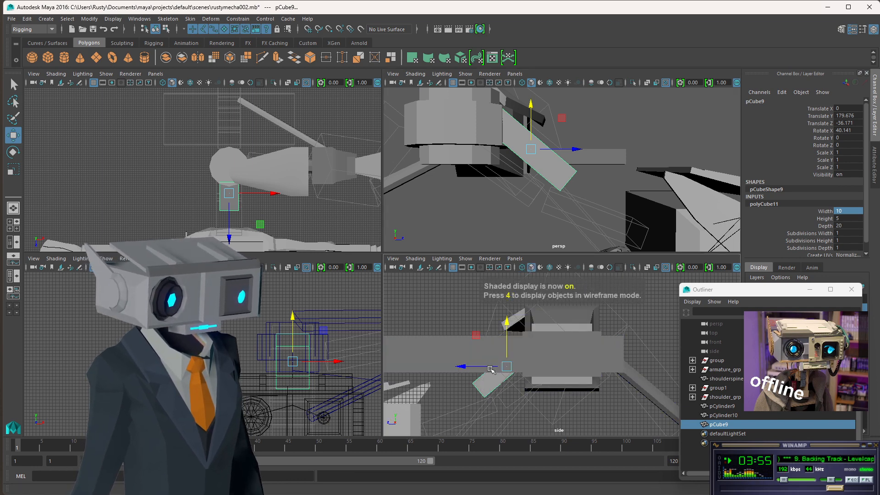
pyautogui.press('4')
pyautogui.keyDown('alt'); pyautogui.moveTo(517, 225); pyautogui.dragTo(553, 179); pyautogui.keyUp('alt')
pyautogui.scroll(3, 525, 380)
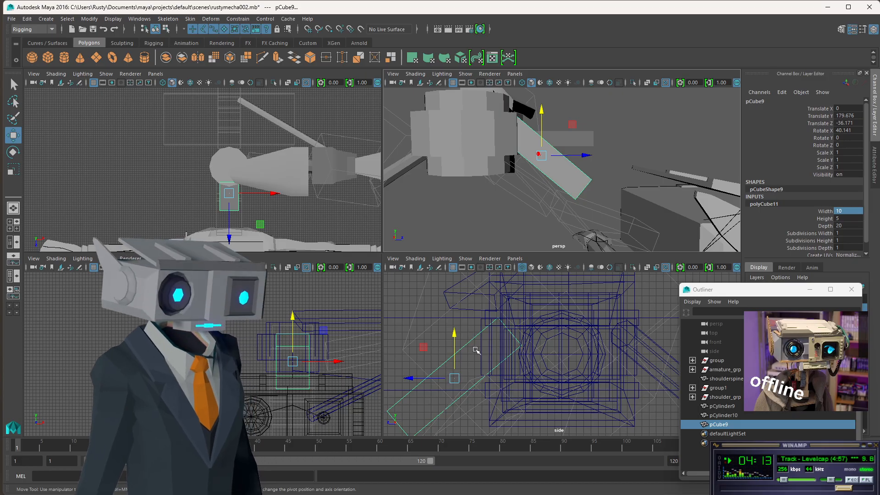
pyautogui.moveTo(448, 376); pyautogui.dragTo(450, 383)
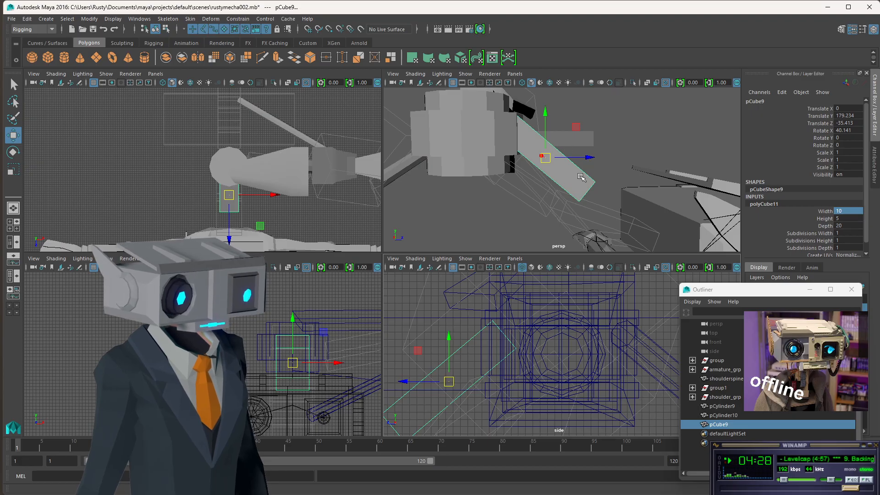
pyautogui.keyDown('alt'); pyautogui.moveTo(581, 178); pyautogui.dragTo(541, 127); pyautogui.keyUp('alt')
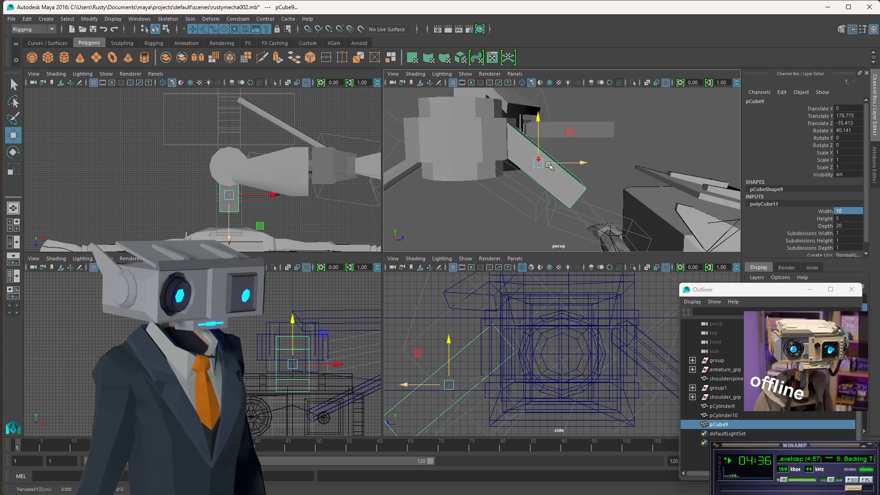
pyautogui.keyDown('alt'); pyautogui.moveTo(567, 162); pyautogui.dragTo(554, 157); pyautogui.keyUp('alt')
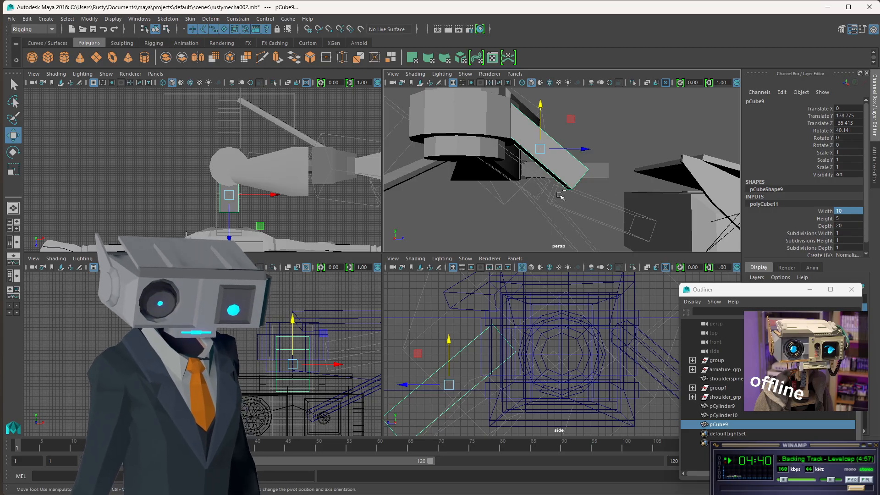
# - Duplicate the tilted bar and move the copy to its lower end, at about Y 166.4 and Z -19.9
pyautogui.hotkey('ctrl', 'd')
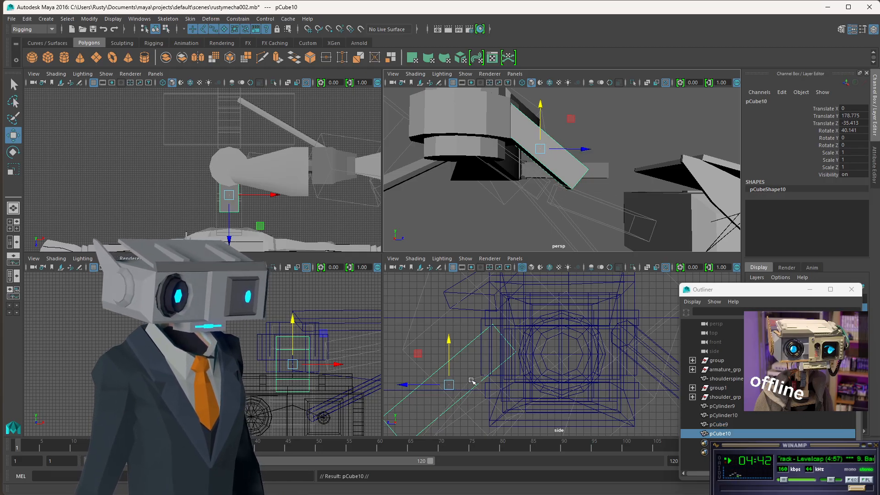
pyautogui.scroll(-6, 472, 380)
pyautogui.keyDown('alt'); pyautogui.moveTo(485, 378); pyautogui.dragTo(567, 301, button='middle'); pyautogui.keyUp('alt')
pyautogui.moveTo(605, 289); pyautogui.dragTo(571, 317)
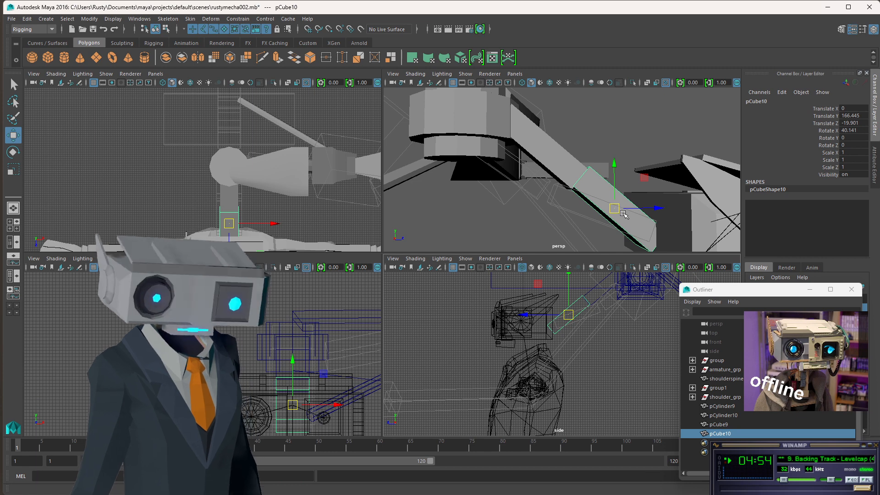
# - Rotate the duplicated bar to a shallower tilt of about 19.9 degrees in X
pyautogui.press('e')
pyautogui.moveTo(580, 215); pyautogui.dragTo(586, 226)
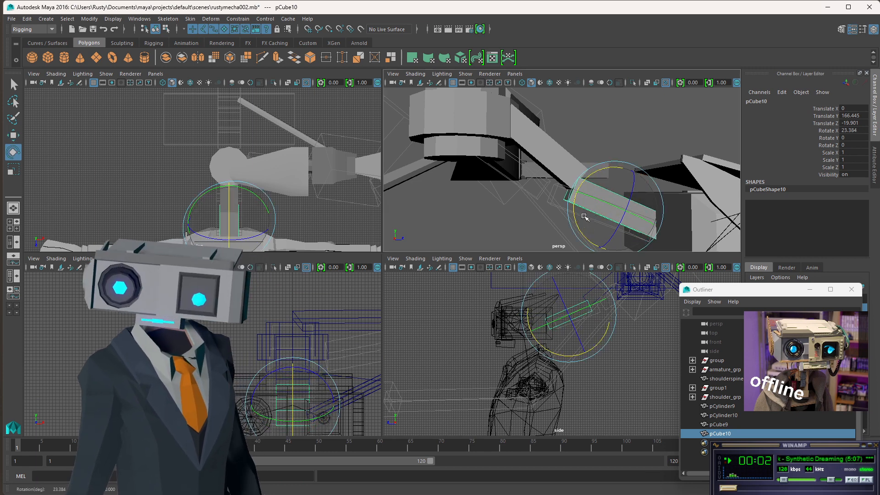
pyautogui.keyDown('alt'); pyautogui.moveTo(637, 190); pyautogui.dragTo(596, 216); pyautogui.keyUp('alt')
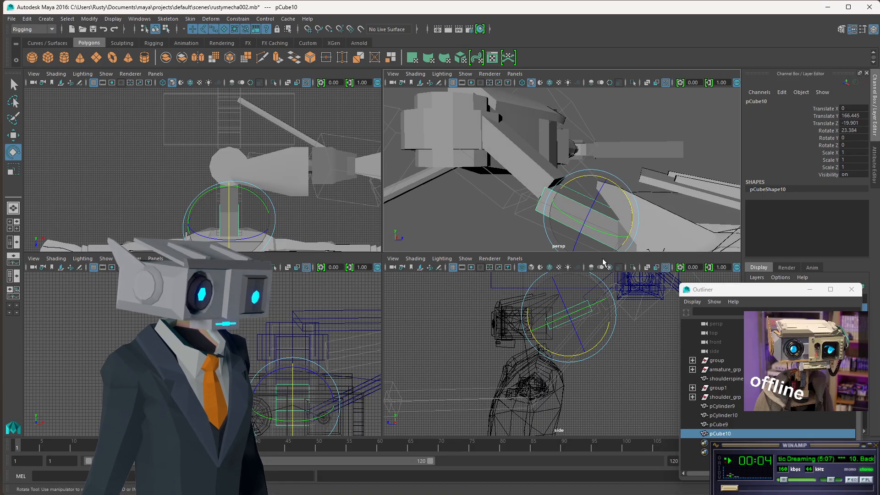
pyautogui.scroll(3, 562, 328)
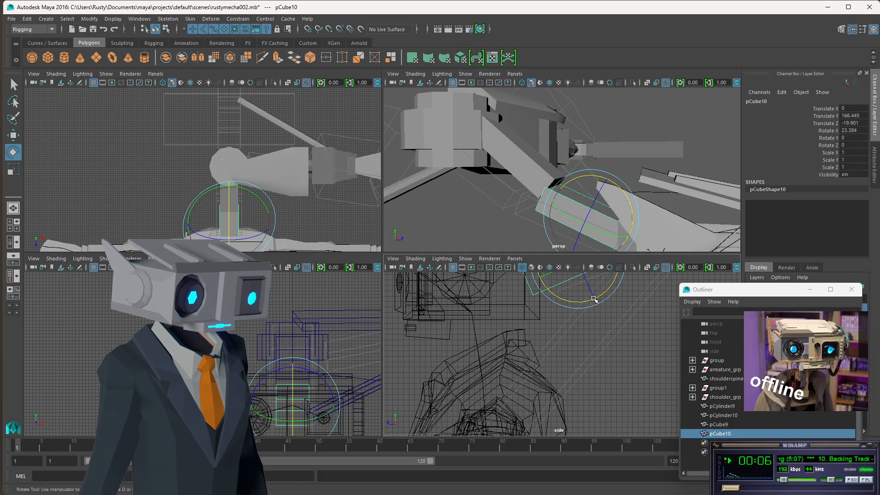
pyautogui.keyDown('alt'); pyautogui.moveTo(568, 311); pyautogui.dragTo(566, 389, button='middle'); pyautogui.keyUp('alt')
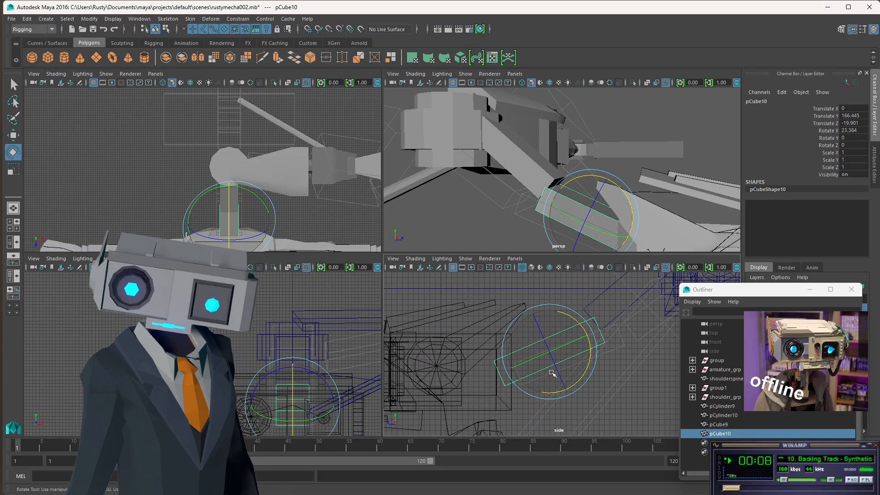
pyautogui.scroll(2, 560, 364)
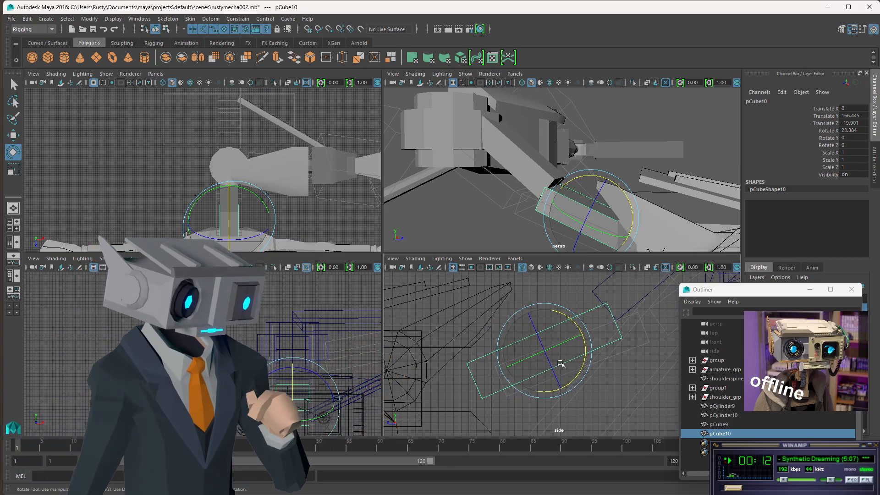
pyautogui.moveTo(582, 365); pyautogui.dragTo(578, 369)
# - Move the duplicated bar to about Y 168.9 and Z -18.8 so it meets the upper bar's lower end
pyautogui.press('w')
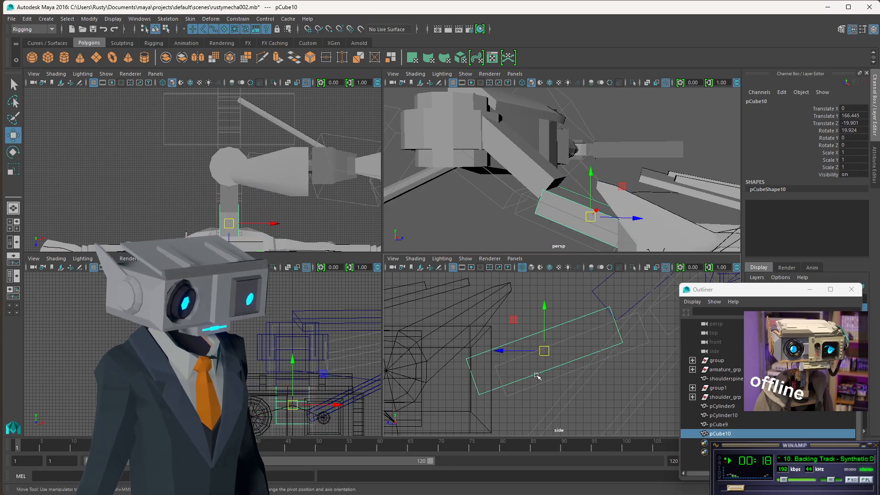
pyautogui.moveTo(545, 352); pyautogui.dragTo(537, 334)
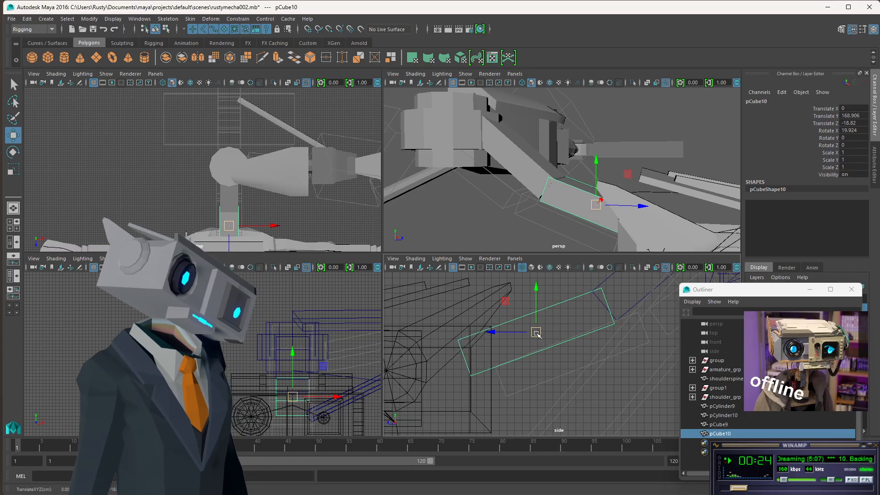
pyautogui.scroll(-4, 606, 194)
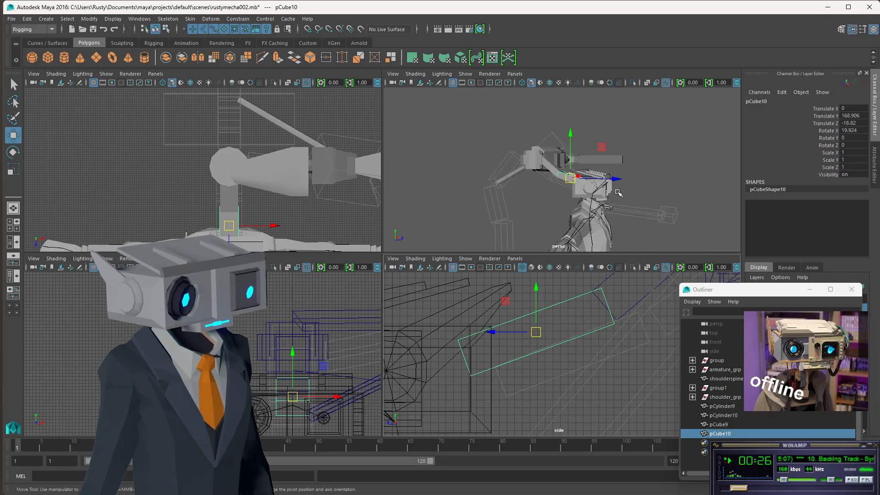
pyautogui.moveTo(606, 193)
pyautogui.keyDown('alt'); pyautogui.mouseDown()
pyautogui.moveTo(577, 153)
pyautogui.moveTo(626, 177)
pyautogui.moveTo(617, 180)
pyautogui.mouseUp(); pyautogui.keyUp('alt')
pyautogui.scroll(-5, 614, 182)
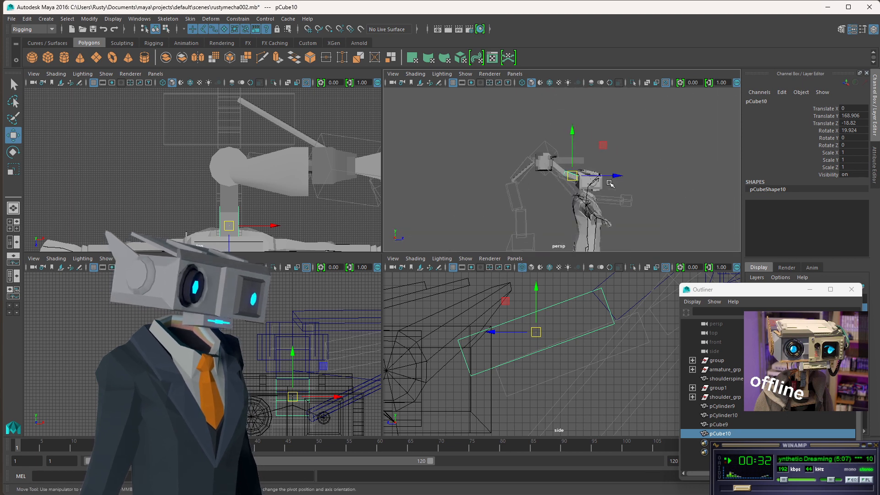
pyautogui.scroll(8, 610, 184)
pyautogui.scroll(-3, 610, 183)
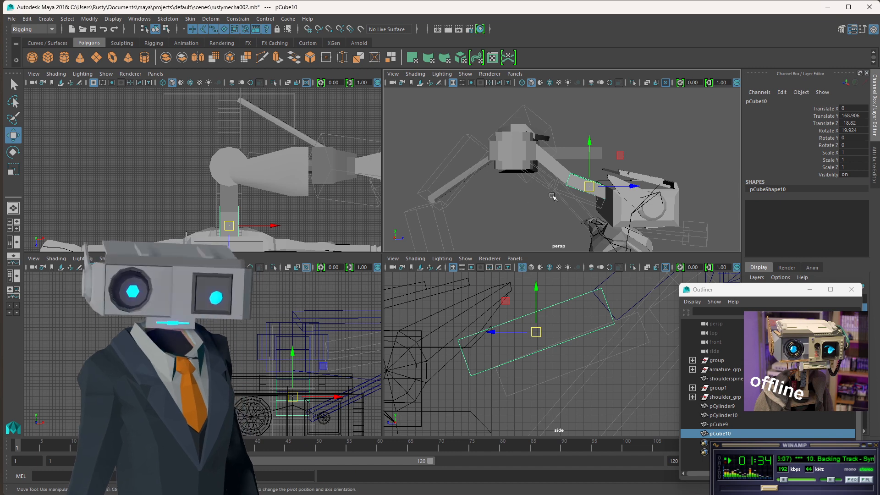
pyautogui.scroll(5, 597, 193)
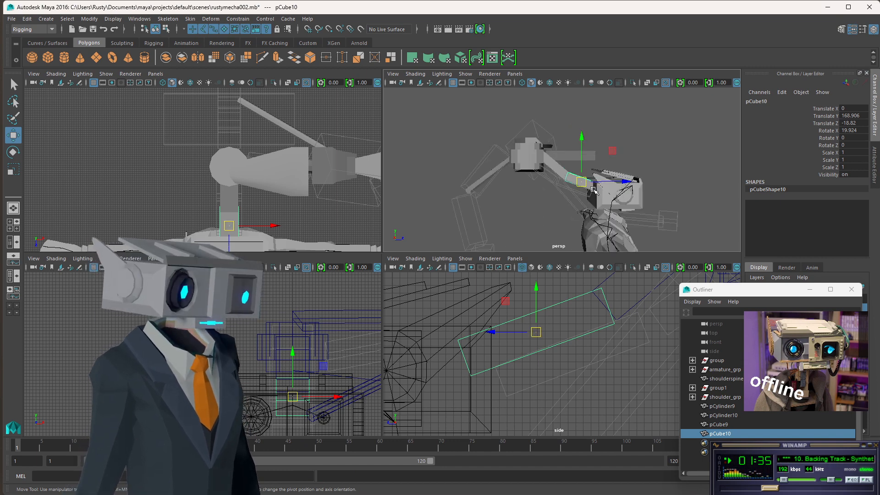
# - Examine the joint between the two bars and the upper bar's X rotation
pyautogui.click(552, 179)
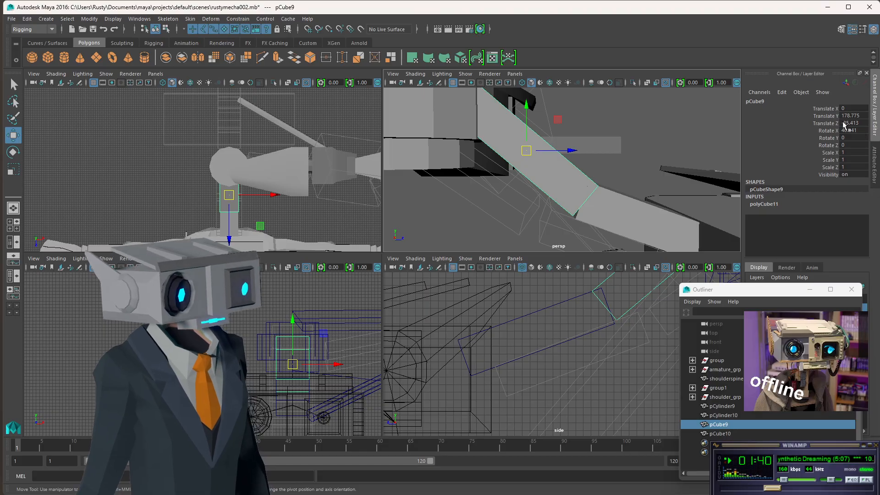
pyautogui.doubleClick(855, 131)
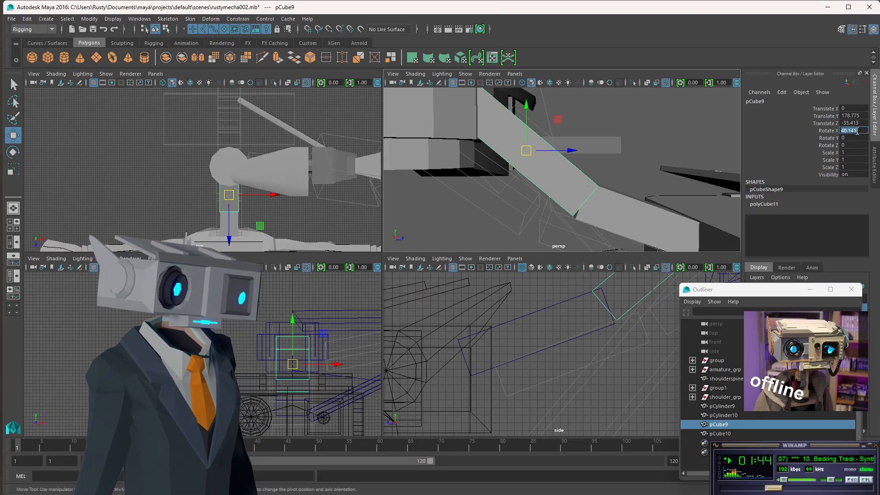
pyautogui.keyDown('alt'); pyautogui.moveTo(638, 174); pyautogui.dragTo(554, 180); pyautogui.keyUp('alt')
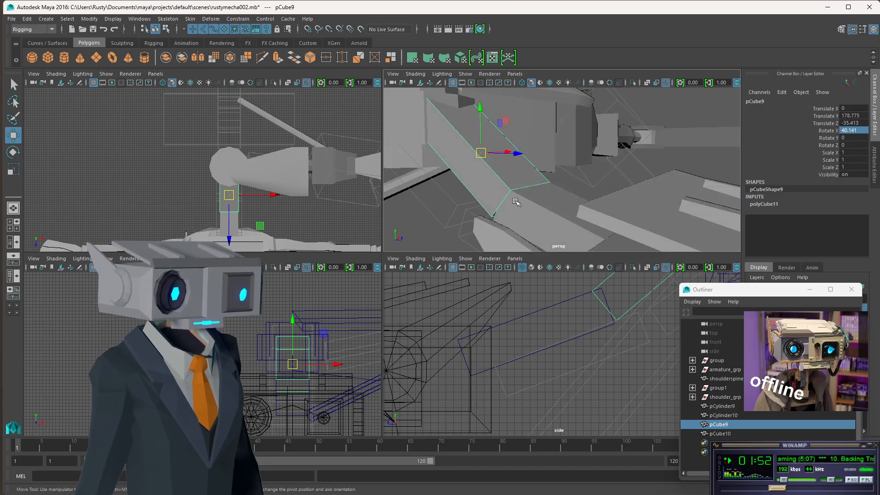
pyautogui.click(560, 183)
pyautogui.click(518, 185)
pyautogui.click(528, 189)
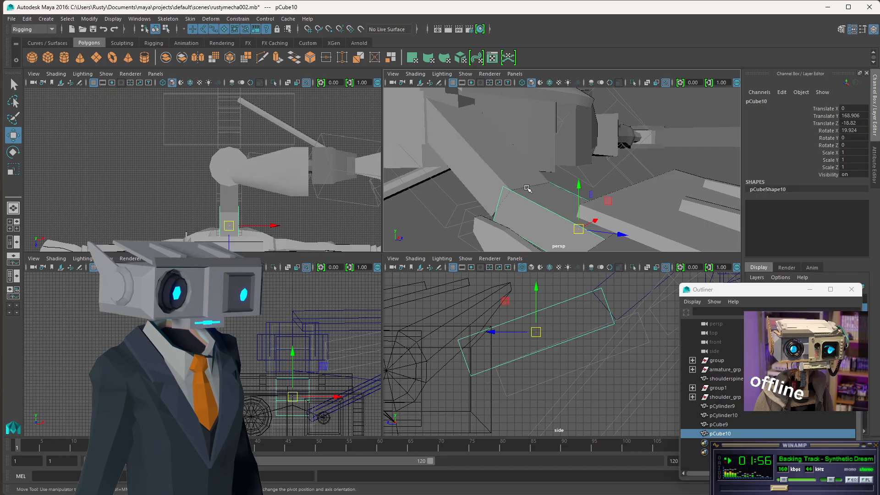
# - Select the upper bar and switch to the Modeling menu set
pyautogui.click(513, 175)
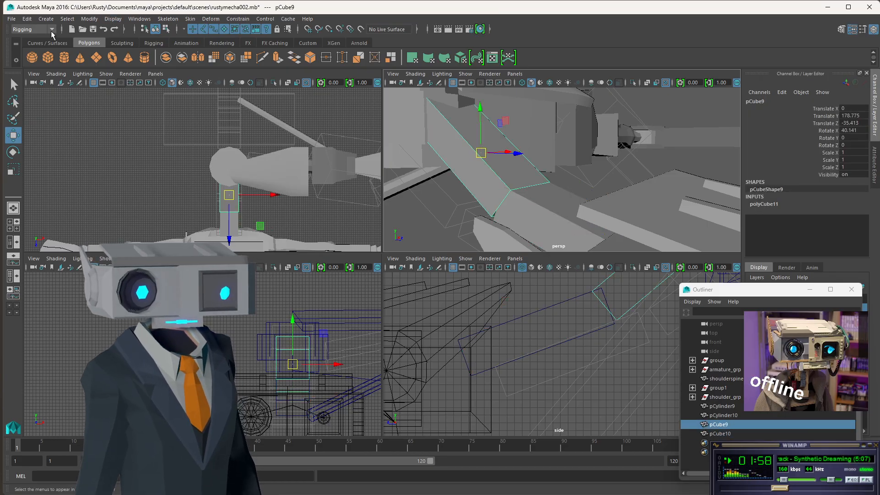
pyautogui.click(51, 30)
pyautogui.click(30, 39)
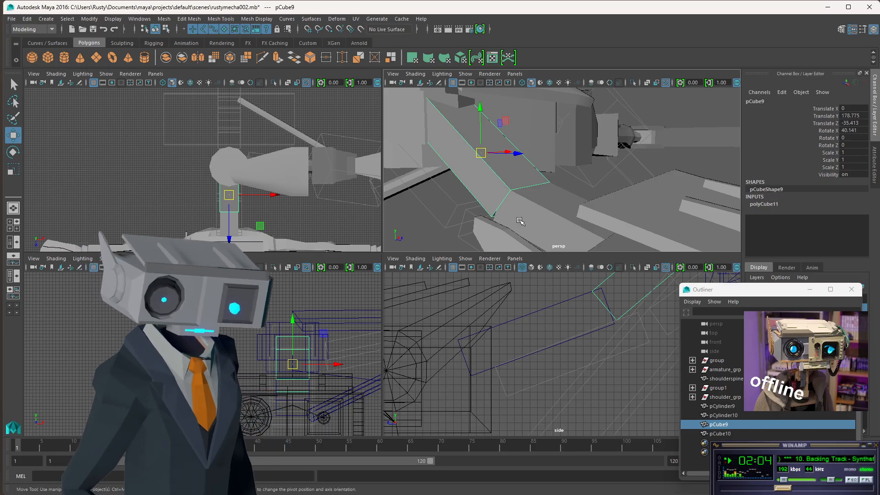
pyautogui.keyDown('alt'); pyautogui.moveTo(552, 221); pyautogui.dragTo(568, 202); pyautogui.keyUp('alt')
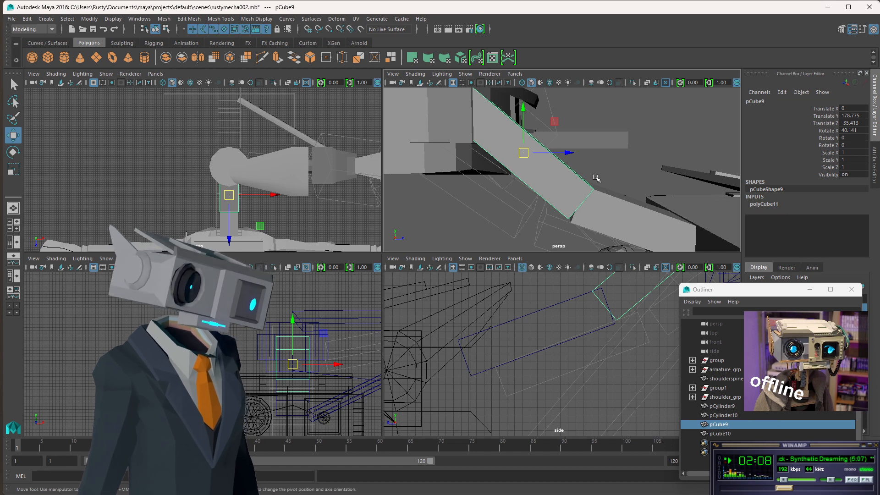
pyautogui.doubleClick(853, 130)
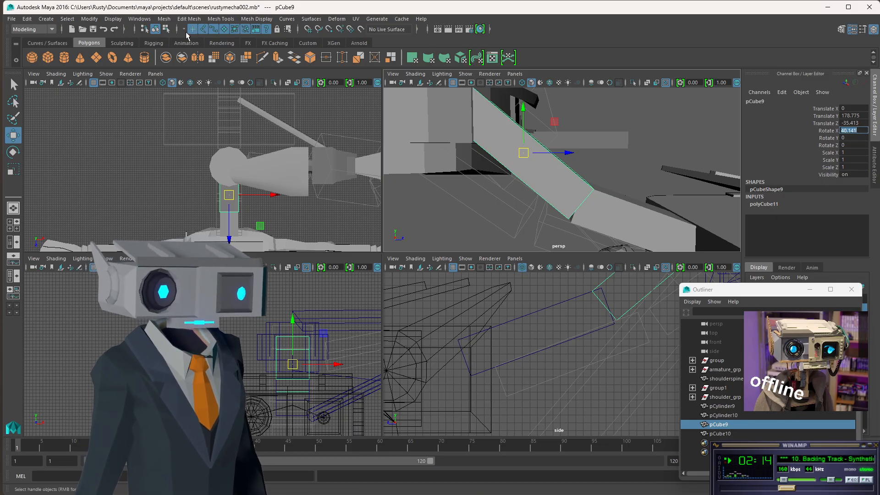
# - Switch to component selection and select the upper bar's end face where it meets the lower bar
pyautogui.click(166, 29)
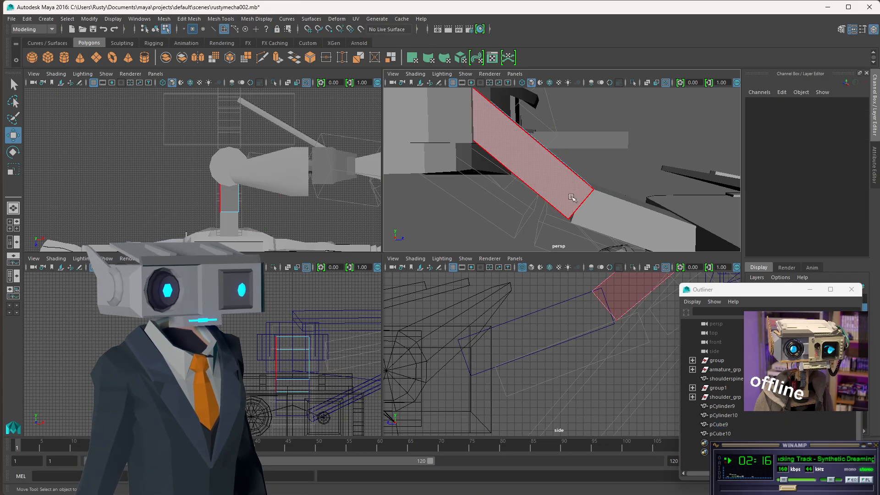
pyautogui.keyDown('alt'); pyautogui.moveTo(571, 198); pyautogui.dragTo(539, 178); pyautogui.keyUp('alt')
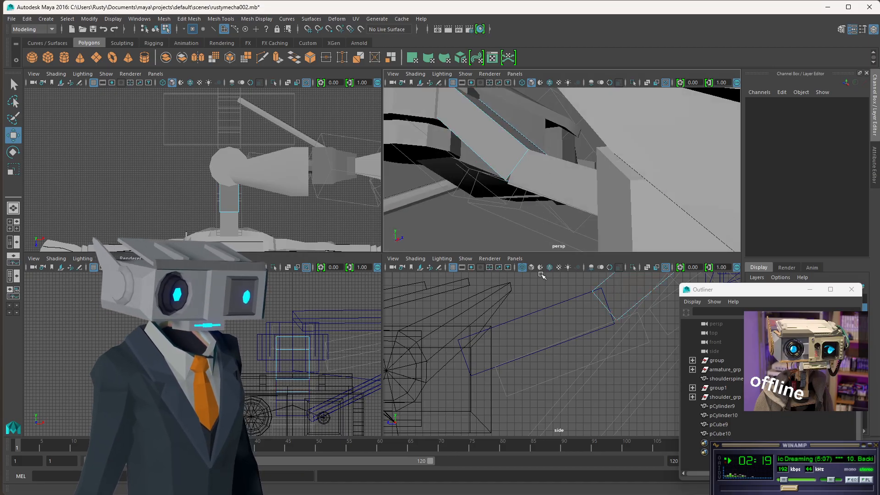
pyautogui.click(532, 176)
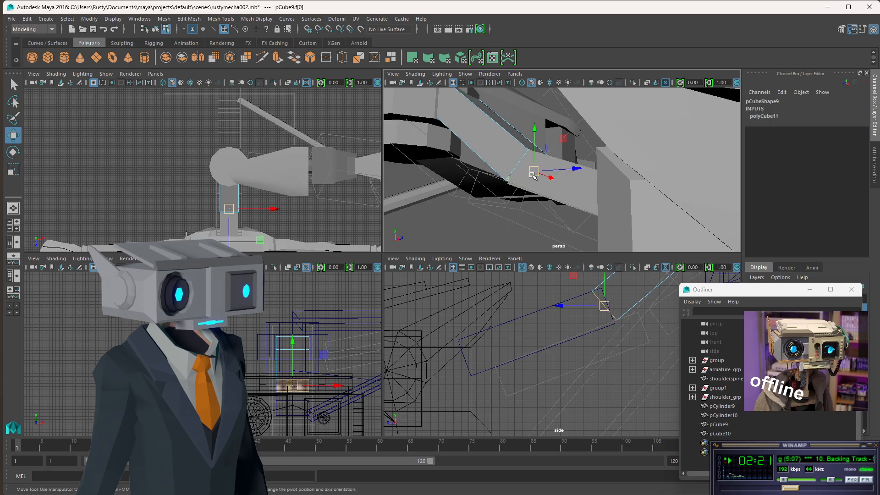
pyautogui.keyDown('alt'); pyautogui.moveTo(557, 186); pyautogui.dragTo(572, 200); pyautogui.keyUp('alt')
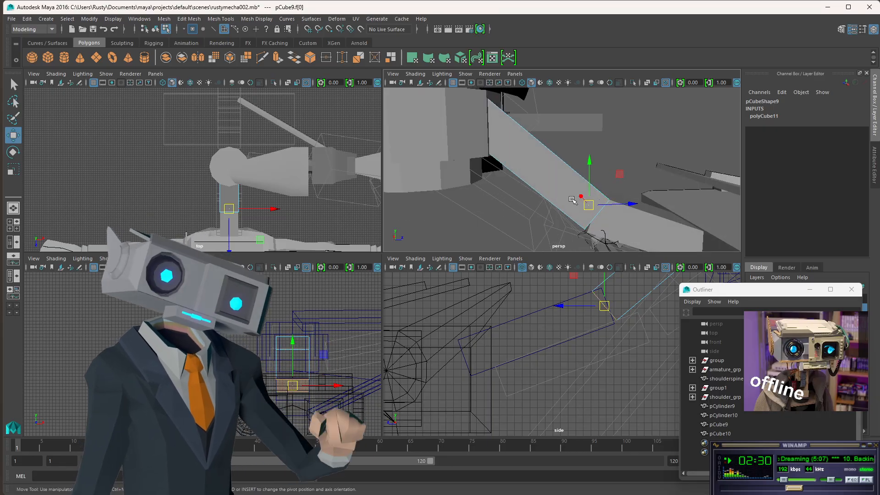
pyautogui.keyDown('alt'); pyautogui.moveTo(572, 200); pyautogui.dragTo(609, 197); pyautogui.keyUp('alt')
pyautogui.click(609, 197)
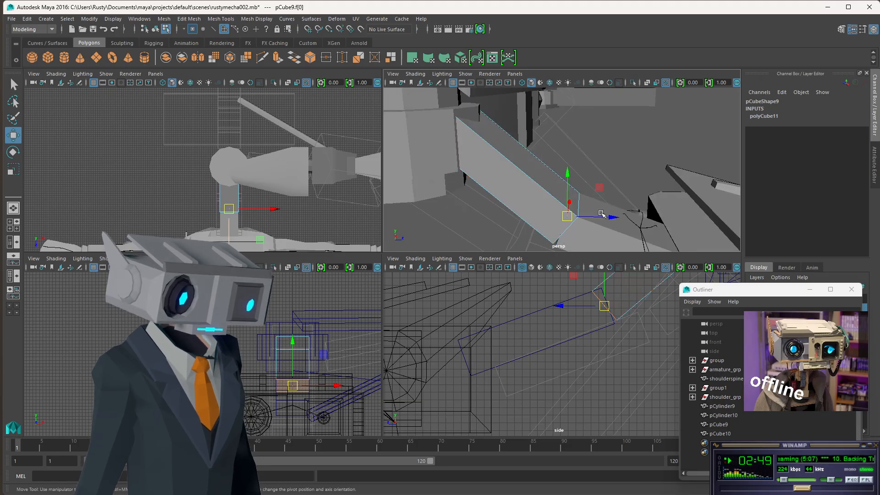
pyautogui.click(500, 165)
pyautogui.click(504, 190)
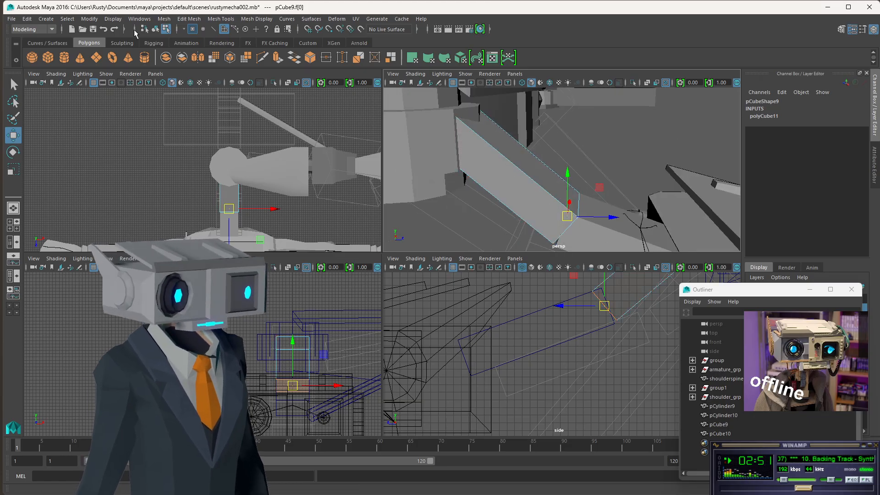
# - Return to object selection and set the upper bar's X rotation to 0 so it lies straight
pyautogui.click(156, 29)
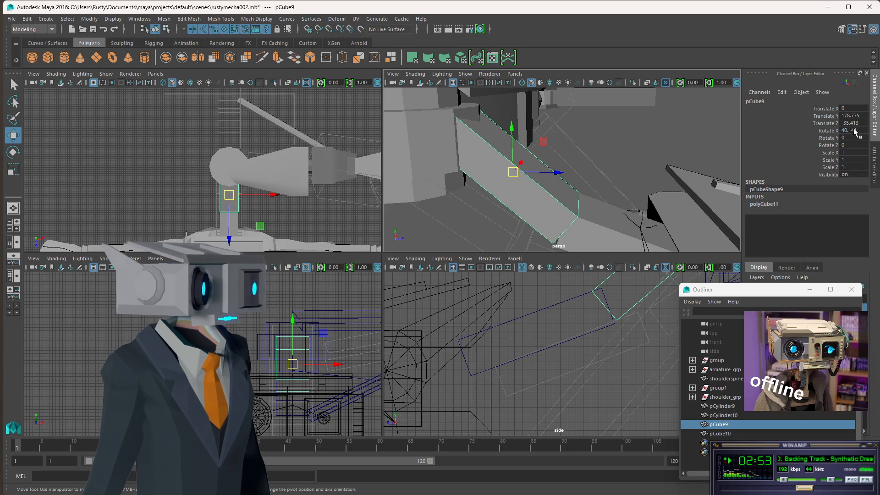
pyautogui.doubleClick(852, 131)
pyautogui.write('0')
pyautogui.press('Return')
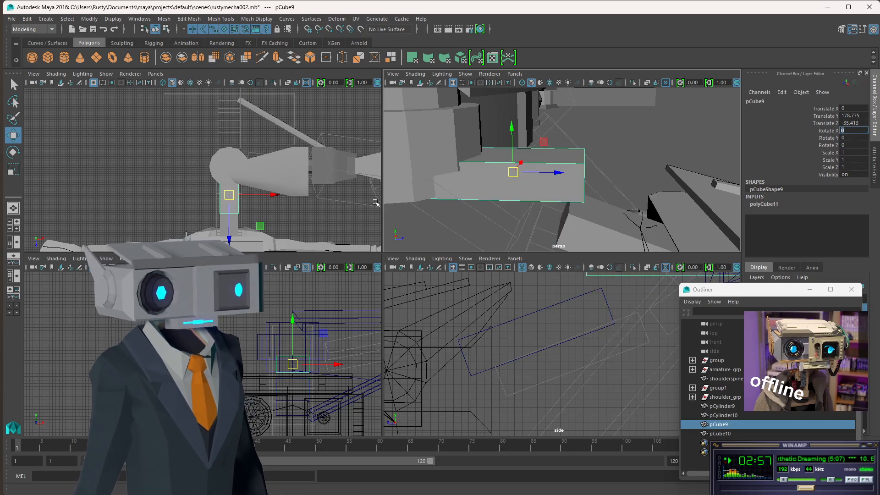
# - Select the vertices at the bar's free end and move them inward along Z to shorten the bar
pyautogui.scroll(-3, 499, 375)
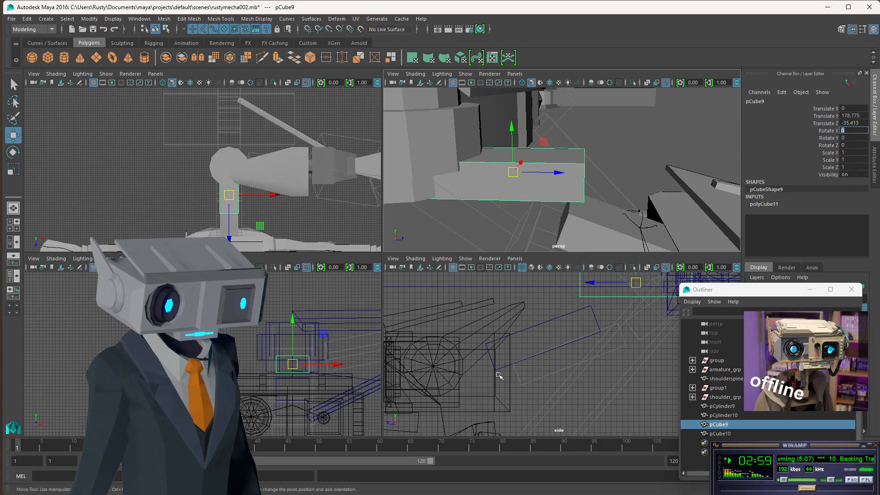
pyautogui.keyDown('alt'); pyautogui.moveTo(619, 317); pyautogui.dragTo(540, 335, button='middle'); pyautogui.keyUp('alt')
pyautogui.scroll(2, 460, 368)
pyautogui.scroll(-2, 459, 368)
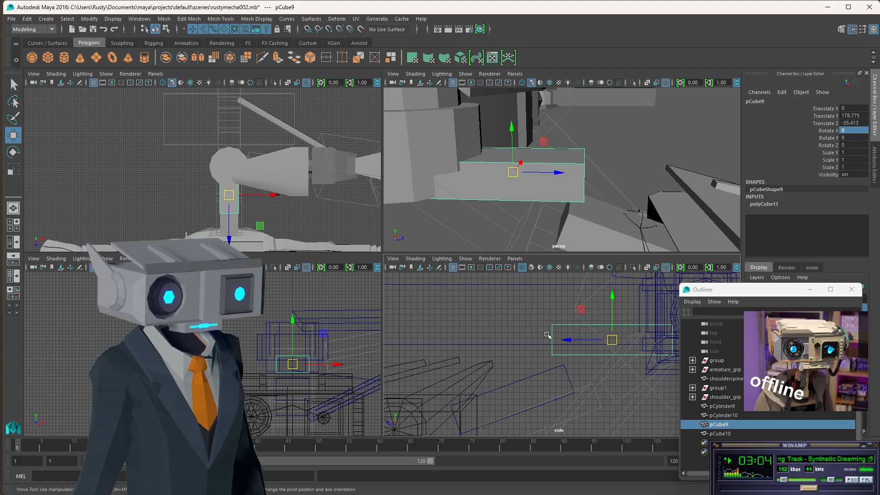
pyautogui.click(166, 29)
pyautogui.click(562, 350)
pyautogui.click(543, 313)
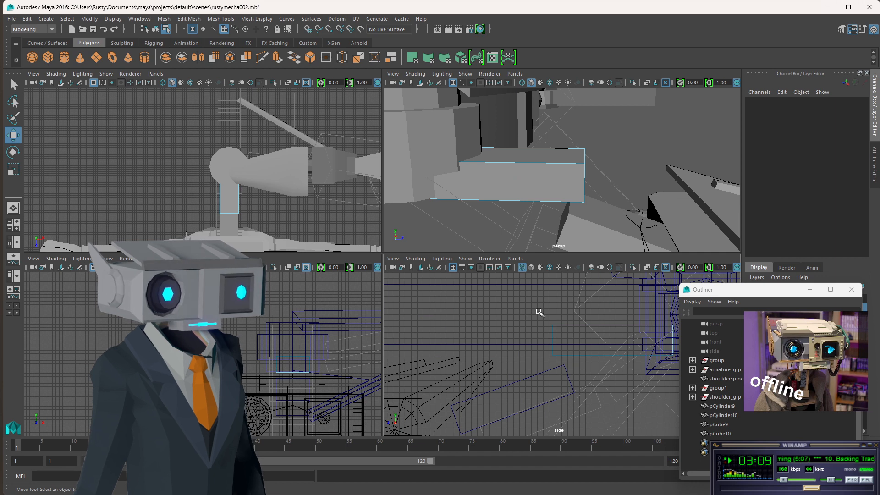
pyautogui.moveTo(540, 313); pyautogui.dragTo(569, 366)
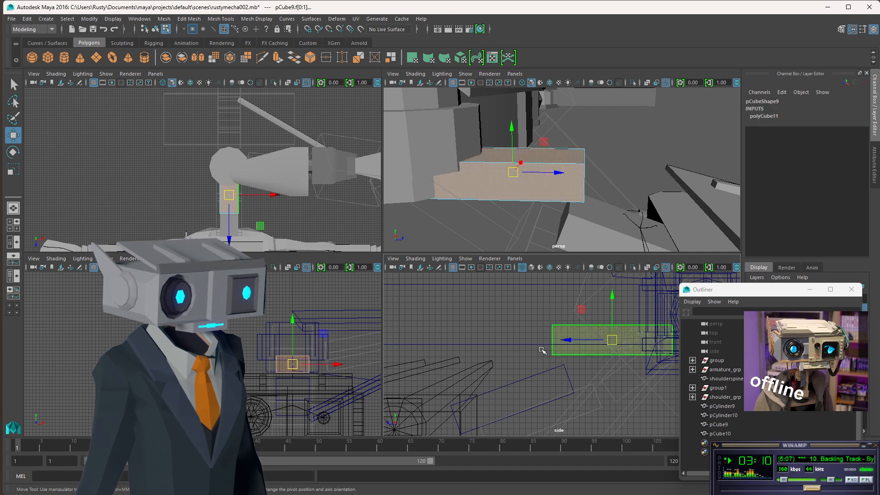
pyautogui.click(192, 29)
pyautogui.moveTo(530, 307); pyautogui.dragTo(564, 372)
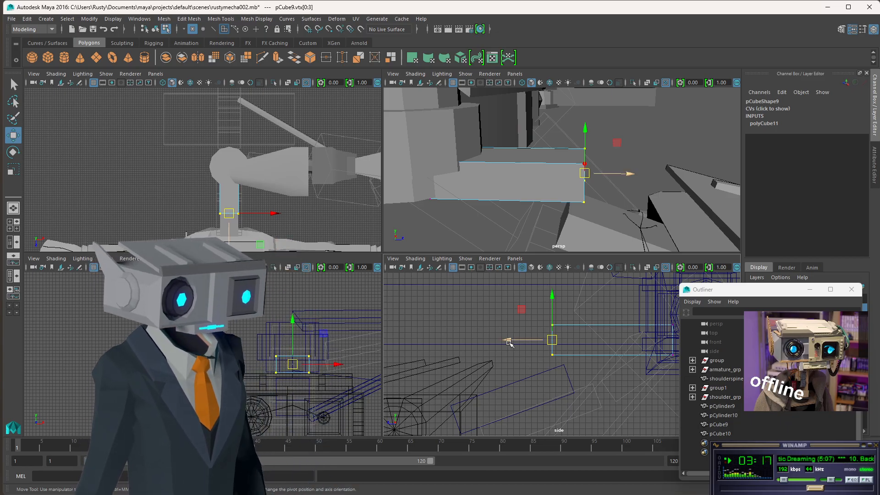
pyautogui.moveTo(511, 340); pyautogui.dragTo(554, 342)
# - Scale the selected end vertices inward along X to taper the bar's free end
pyautogui.moveTo(566, 173)
pyautogui.keyDown('alt'); pyautogui.mouseDown()
pyautogui.moveTo(552, 175)
pyautogui.moveTo(567, 178)
pyautogui.mouseUp(); pyautogui.keyUp('alt')
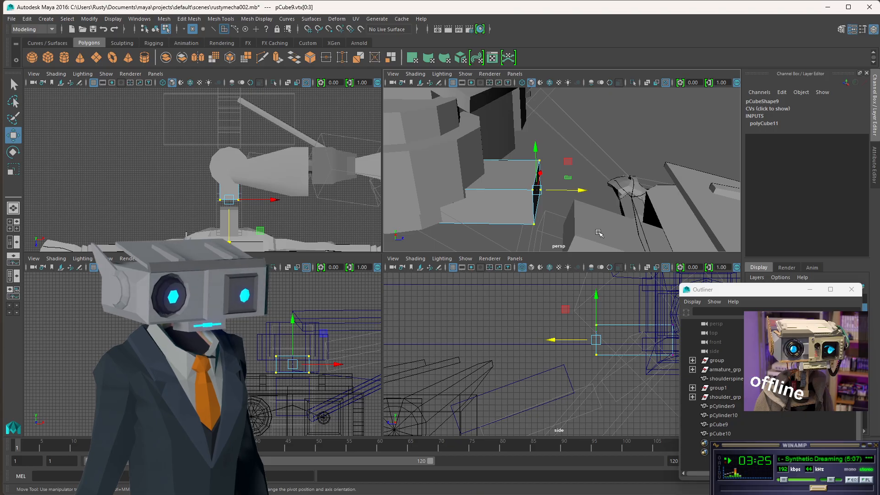
pyautogui.press('r')
pyautogui.moveTo(509, 216)
pyautogui.keyDown('alt'); pyautogui.mouseDown()
pyautogui.moveTo(532, 213)
pyautogui.moveTo(516, 203)
pyautogui.mouseUp(); pyautogui.keyUp('alt')
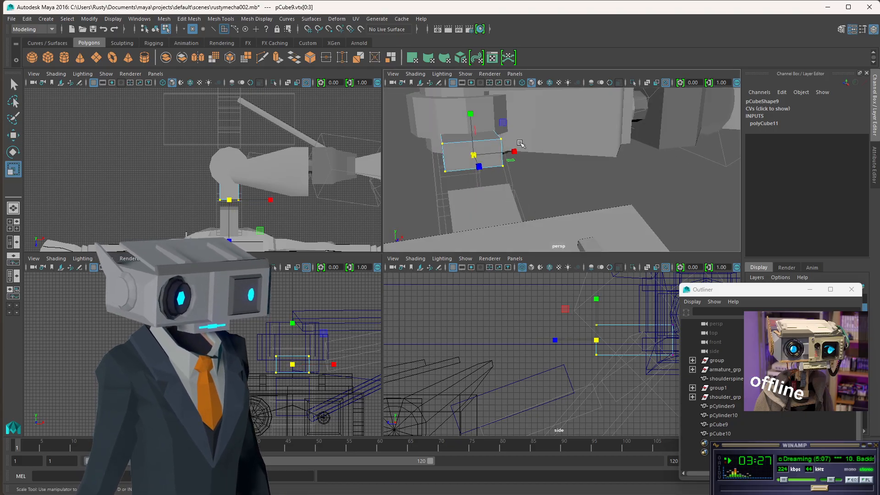
pyautogui.moveTo(516, 153); pyautogui.dragTo(569, 174)
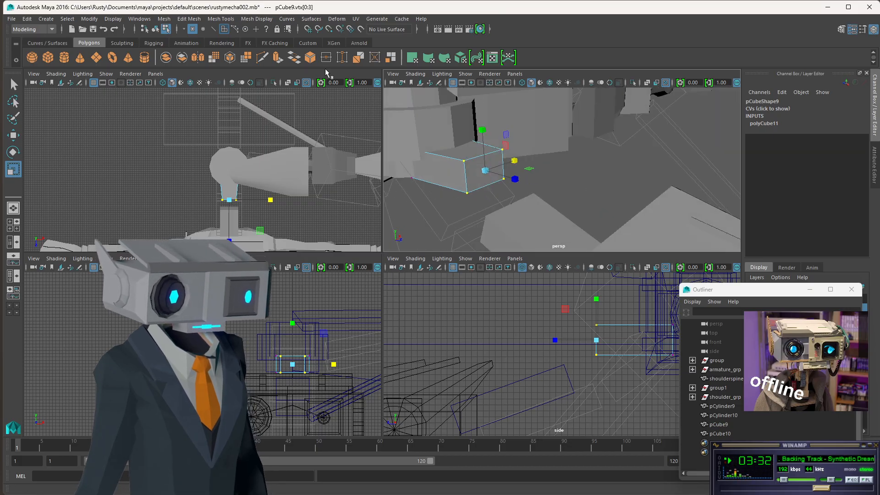
# - Select the bar's tapered end face and extrude it outward by about 3.27
pyautogui.click(225, 29)
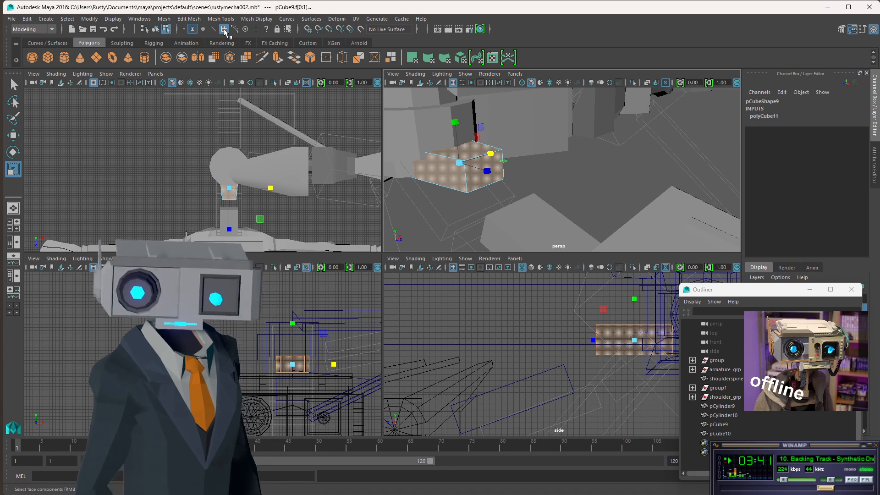
pyautogui.click(500, 176)
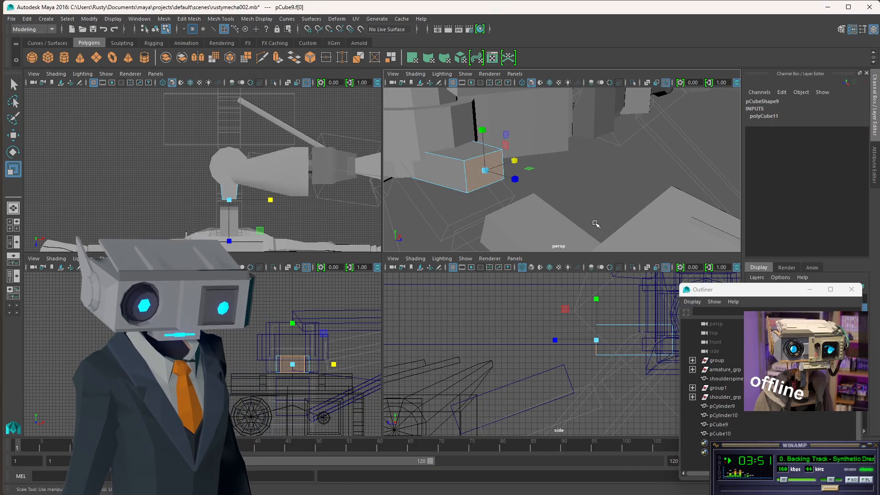
pyautogui.hotkey('ctrl', 'e')
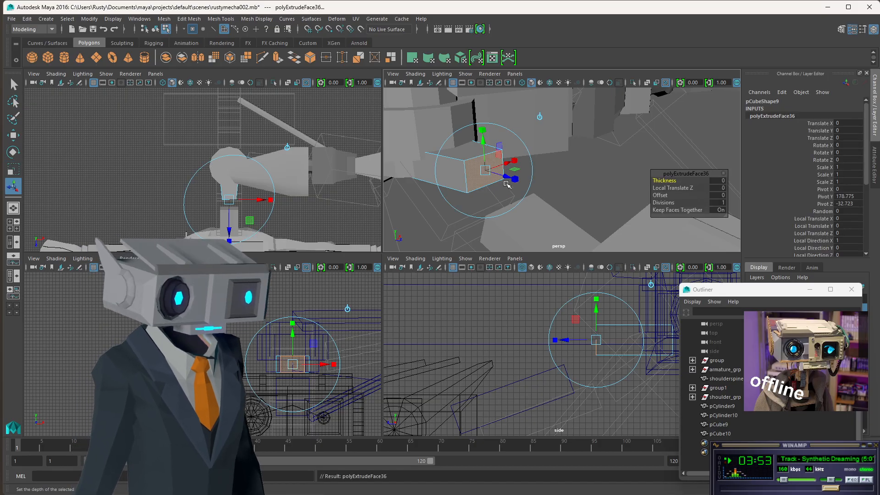
pyautogui.moveTo(508, 178); pyautogui.dragTo(525, 184)
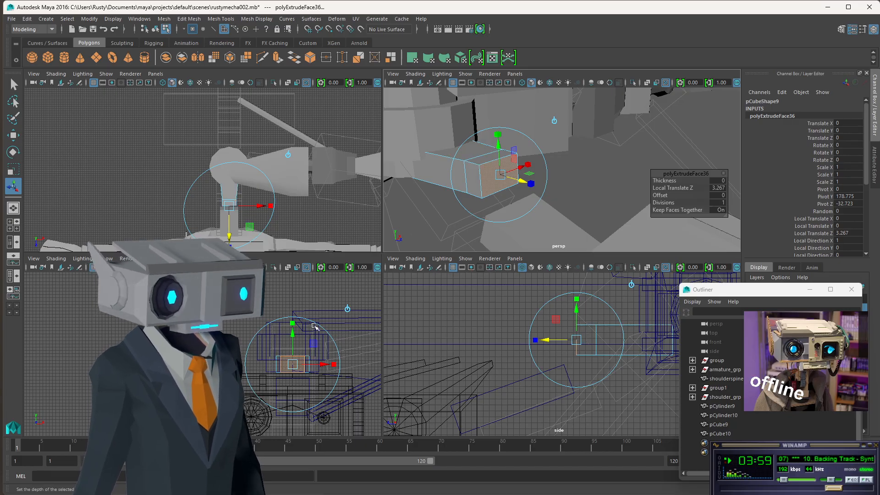
pyautogui.keyDown('alt'); pyautogui.moveTo(211, 361); pyautogui.dragTo(263, 366, button='middle'); pyautogui.keyUp('alt')
pyautogui.keyDown('alt'); pyautogui.moveTo(330, 360); pyautogui.dragTo(281, 358, button='middle'); pyautogui.keyUp('alt')
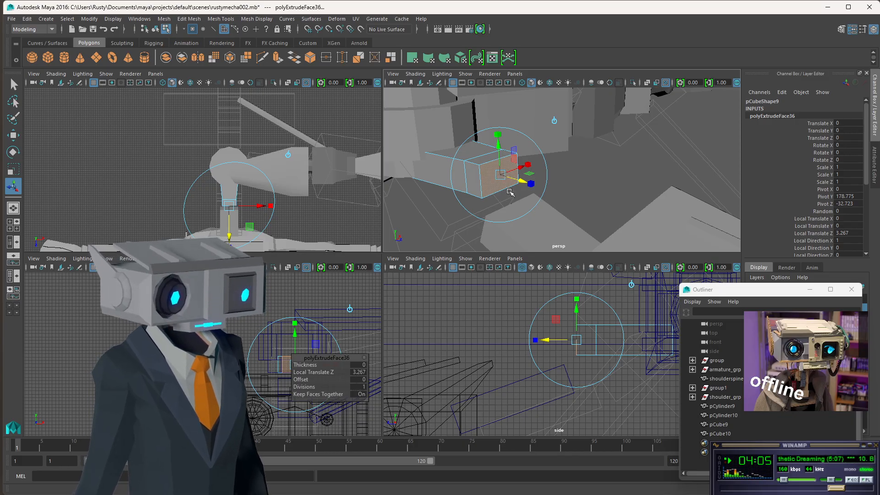
pyautogui.scroll(-3, 510, 193)
pyautogui.scroll(4, 524, 194)
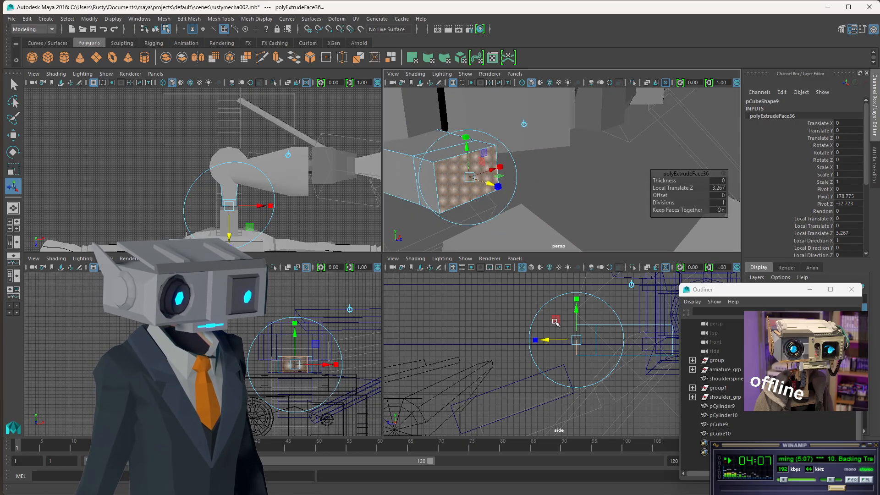
# - Set the end face extrusion's Local Translate Z to 2.5
pyautogui.moveTo(315, 344)
pyautogui.mouseDown()
pyautogui.moveTo(298, 346)
pyautogui.moveTo(326, 354)
pyautogui.moveTo(328, 340)
pyautogui.mouseUp()
pyautogui.hotkey('ctrl', 'z')
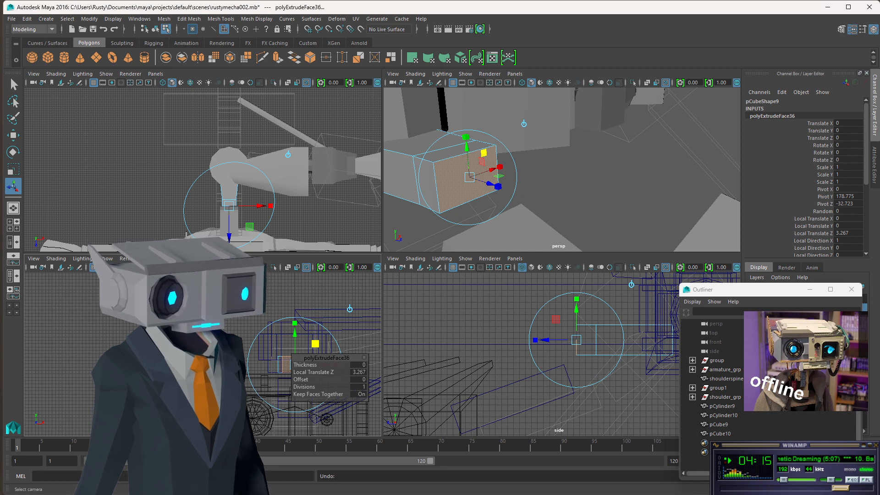
pyautogui.click(362, 365)
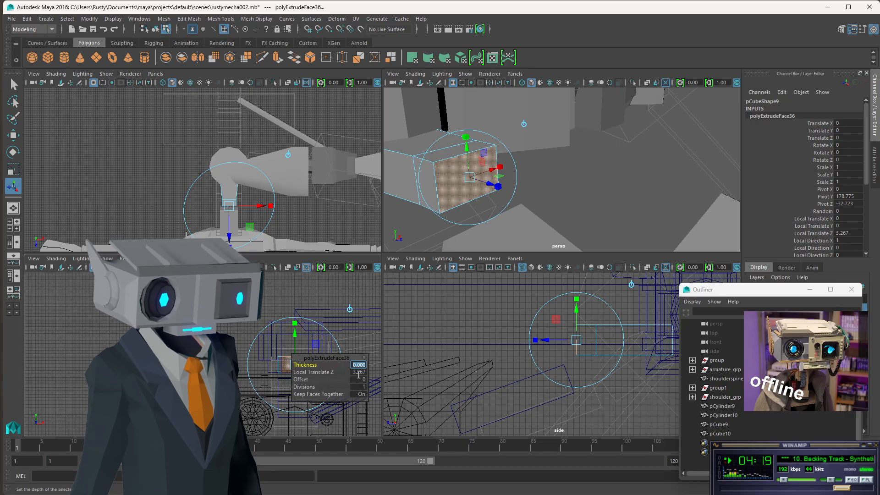
pyautogui.click(358, 373)
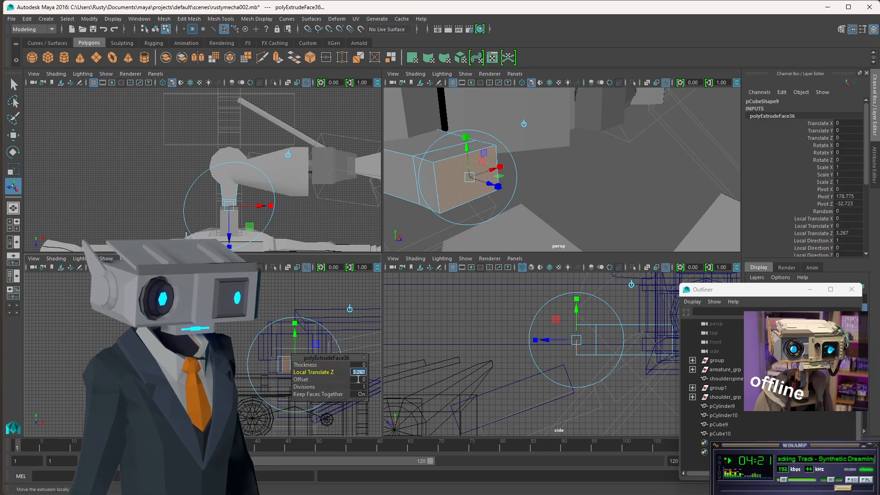
pyautogui.write('2.5')
pyautogui.press('Return')
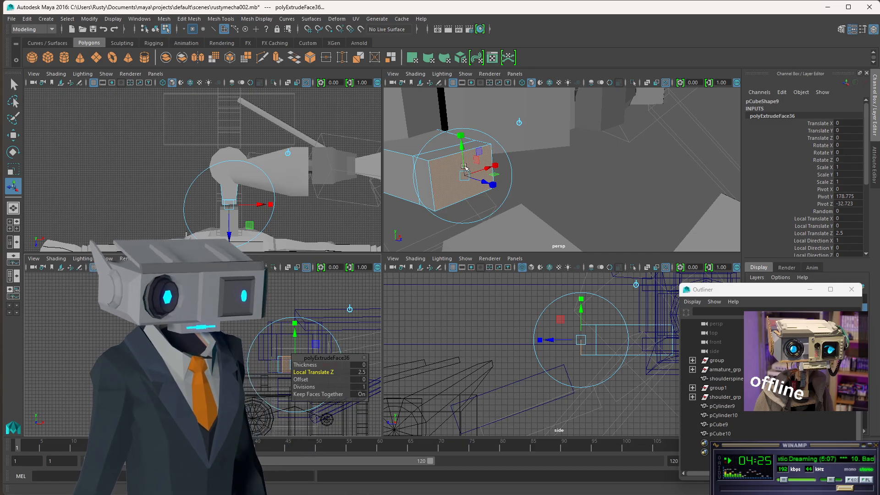
# - Try offsets of 1 and 2 on the end face extrusion and compare the bevelled tip's shape
pyautogui.click(359, 379)
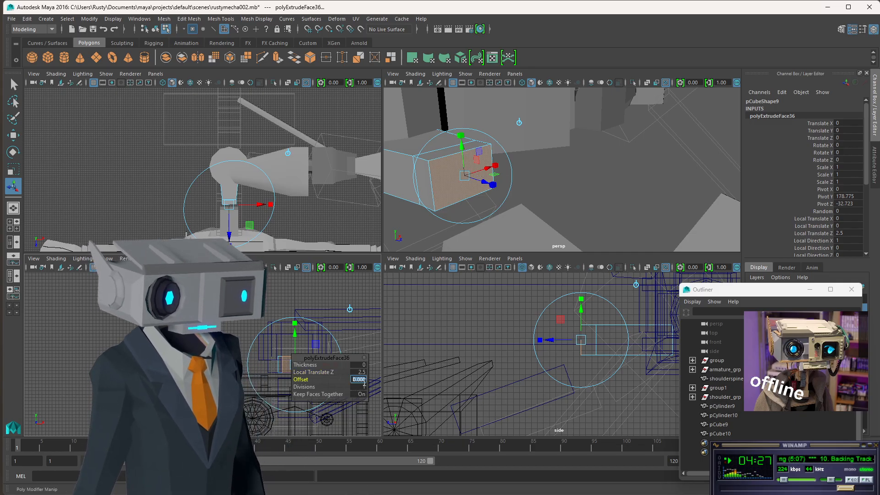
pyautogui.write('1')
pyautogui.press('Return')
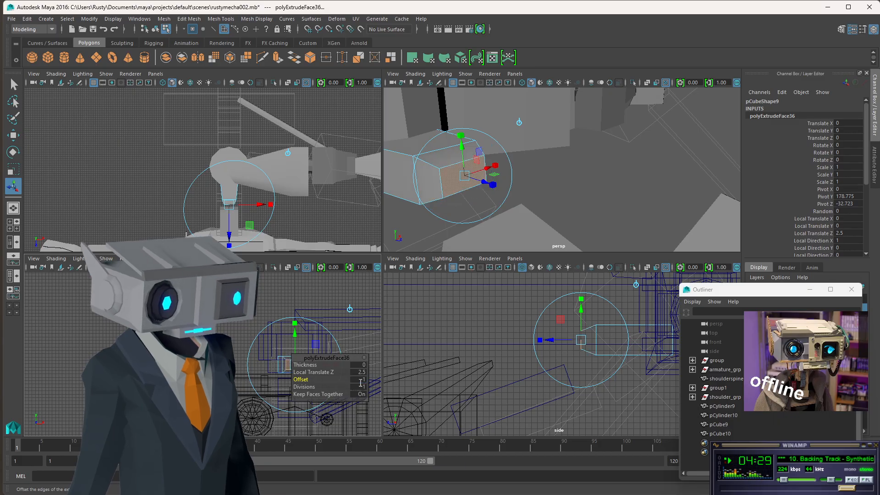
pyautogui.keyDown('alt'); pyautogui.moveTo(545, 167); pyautogui.dragTo(503, 162); pyautogui.keyUp('alt')
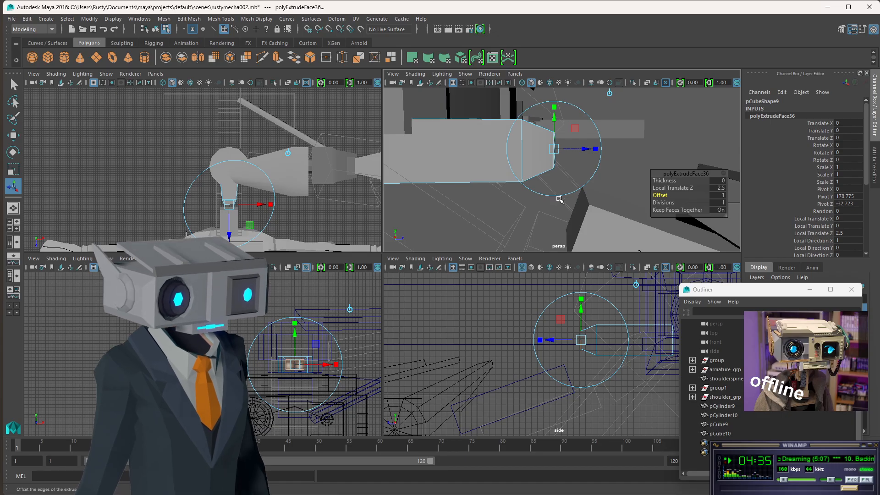
pyautogui.click(719, 196)
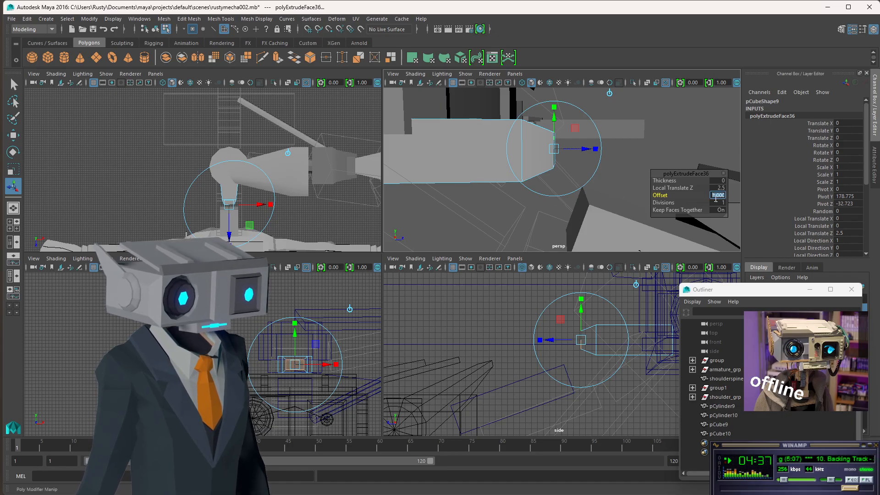
pyautogui.write('2')
pyautogui.press('Return')
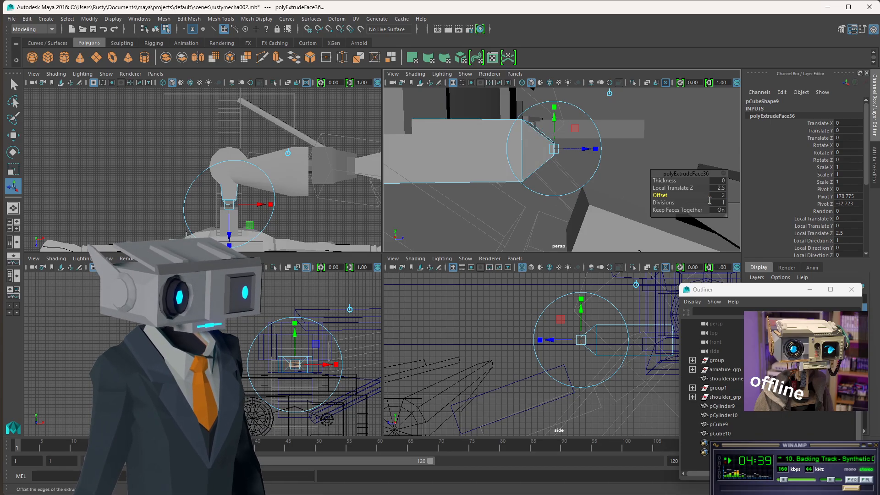
# - Set the end face extrusion's offset to 1.5 and clear the face selection
pyautogui.click(721, 196)
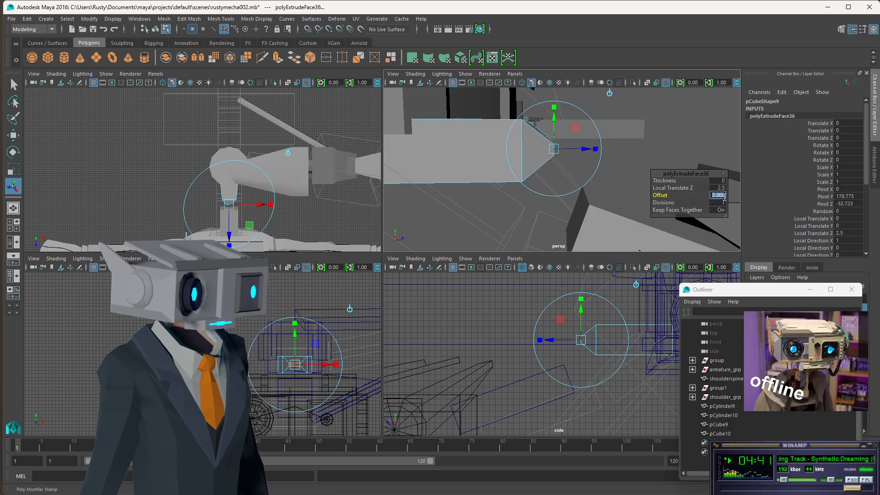
pyautogui.write('1.5')
pyautogui.press('Return')
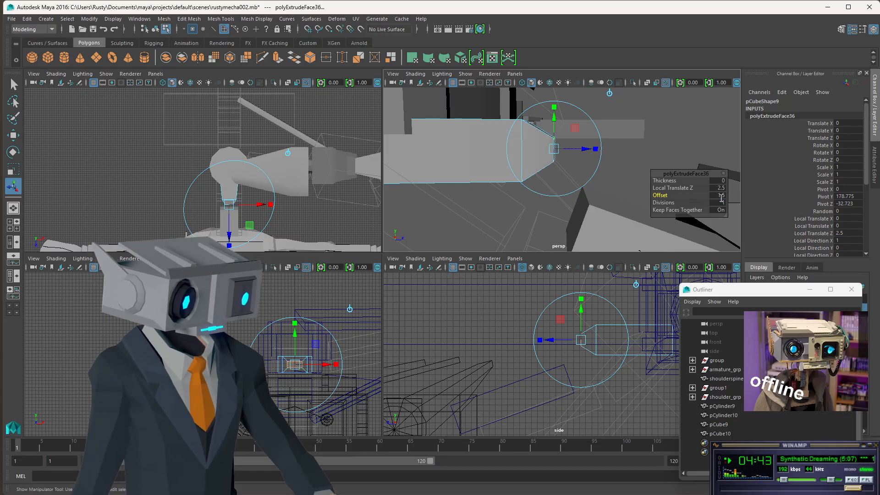
pyautogui.moveTo(608, 138)
pyautogui.keyDown('alt'); pyautogui.mouseDown()
pyautogui.moveTo(587, 144)
pyautogui.moveTo(613, 118)
pyautogui.moveTo(631, 129)
pyautogui.moveTo(616, 116)
pyautogui.moveTo(624, 129)
pyautogui.moveTo(581, 143)
pyautogui.moveTo(607, 139)
pyautogui.moveTo(598, 144)
pyautogui.mouseUp(); pyautogui.keyUp('alt')
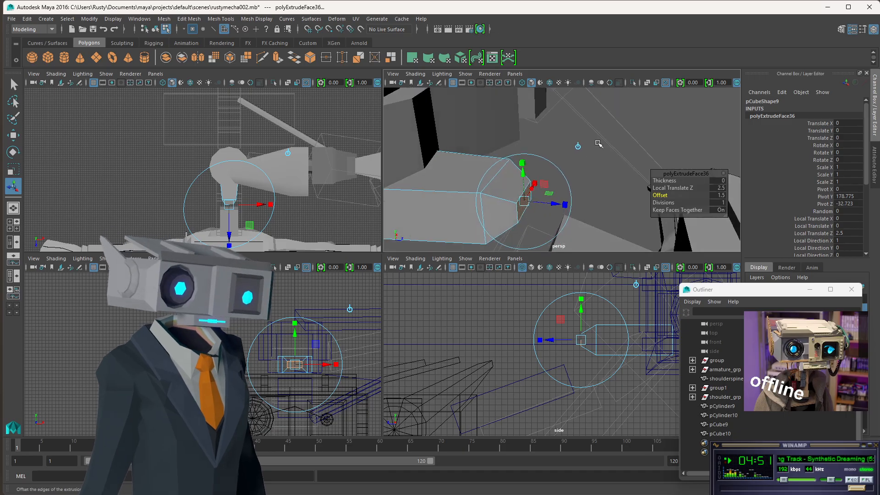
pyautogui.click(587, 171)
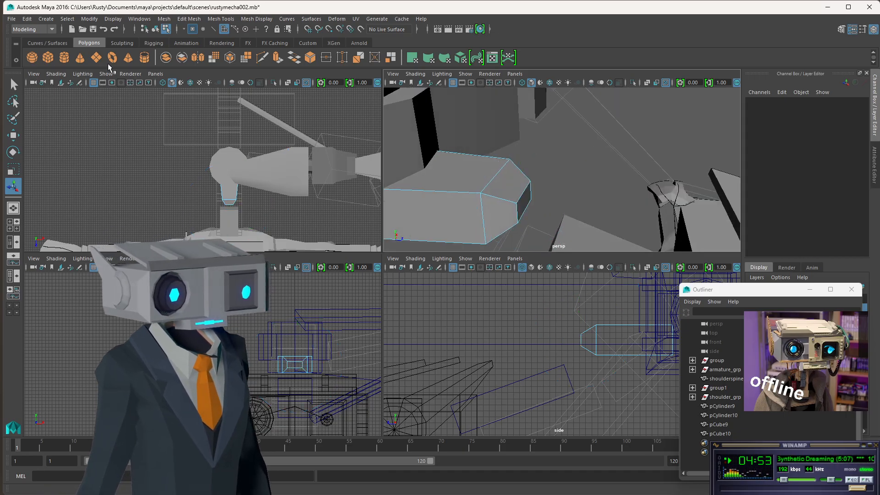
# - Return to object selection and set the upper bar's X rotation to 40
pyautogui.click(156, 29)
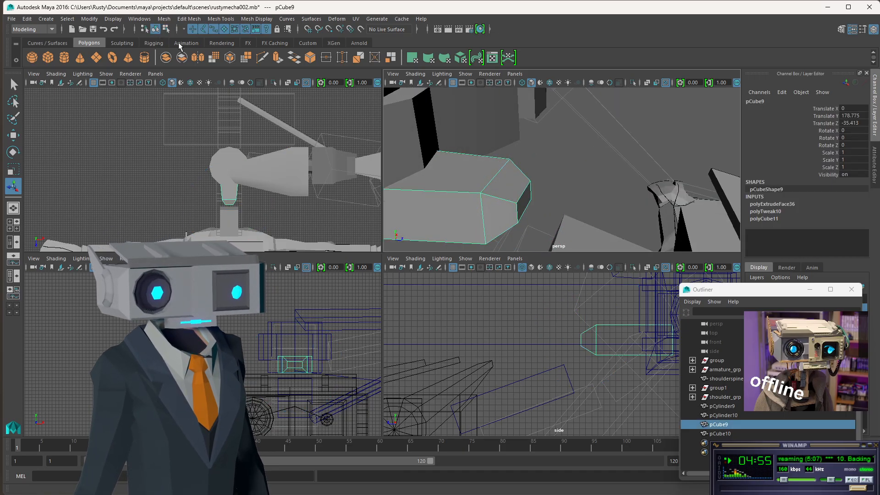
pyautogui.click(845, 130)
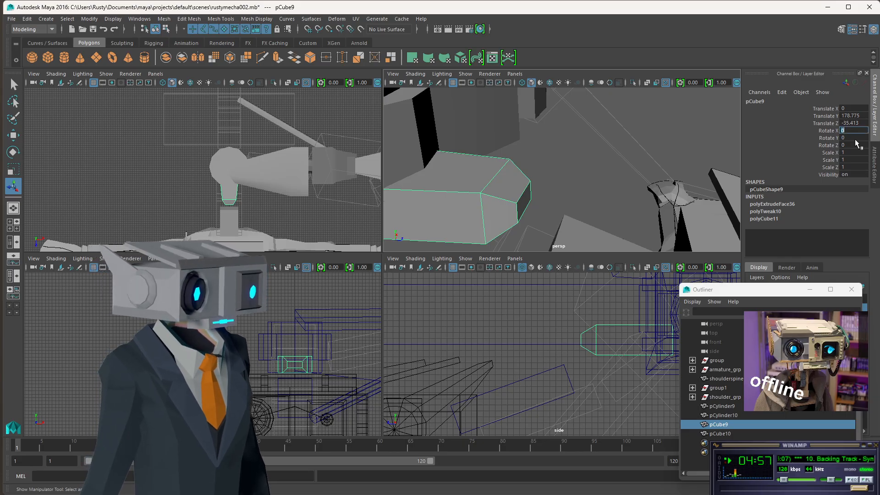
pyautogui.write('40')
pyautogui.press('Return')
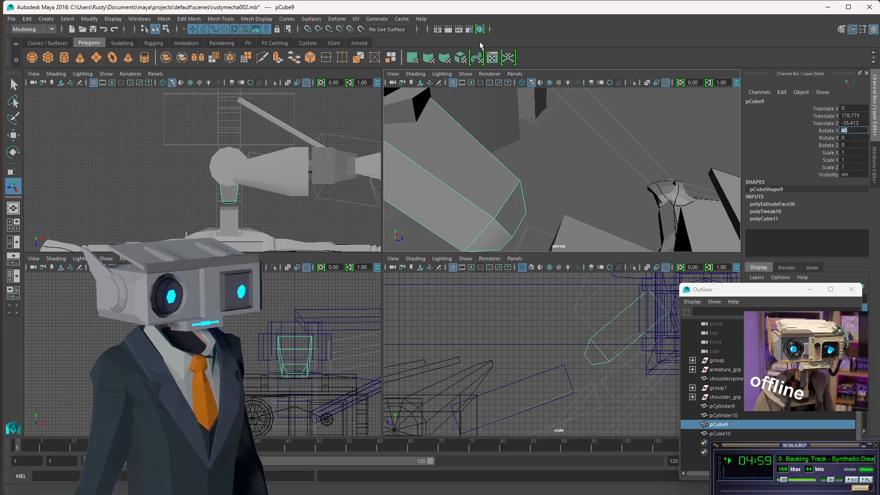
pyautogui.keyDown('alt'); pyautogui.moveTo(473, 166); pyautogui.dragTo(553, 161); pyautogui.keyUp('alt')
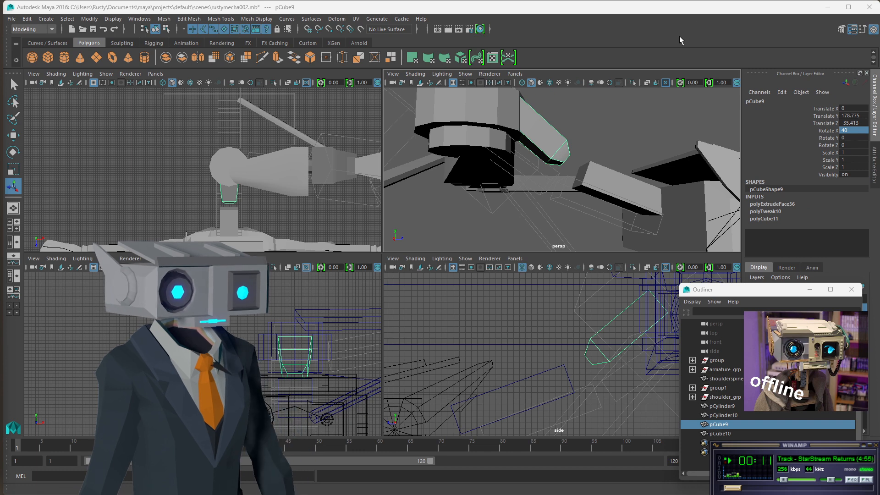
# - Delete the old lower bar and select the reshaped upper bar
pyautogui.click(613, 176)
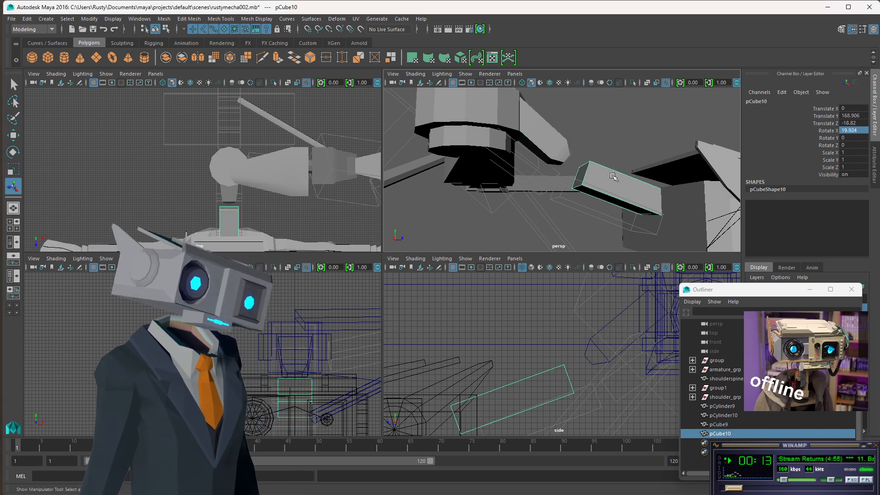
pyautogui.press('Delete')
pyautogui.click(556, 151)
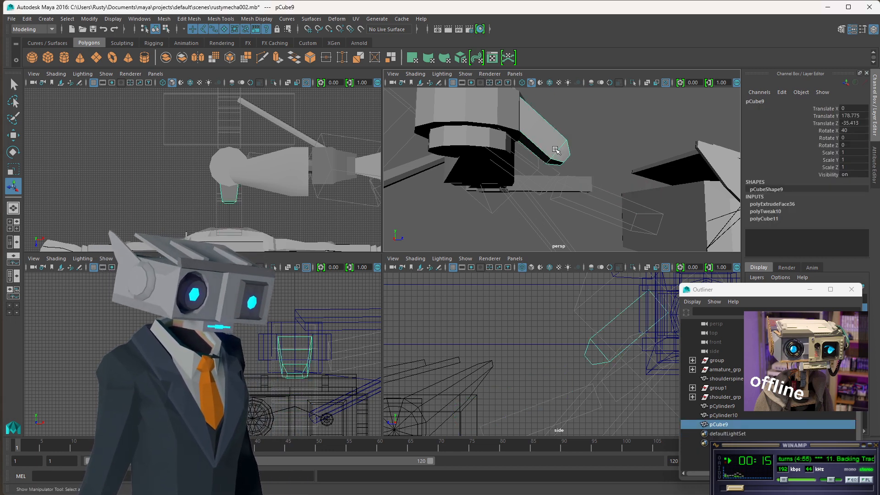
# - Duplicate the upper bar and move the copy down and forward to about Translate Y 164.3 and Translate Z -17.1
pyautogui.hotkey('ctrl', 'd')
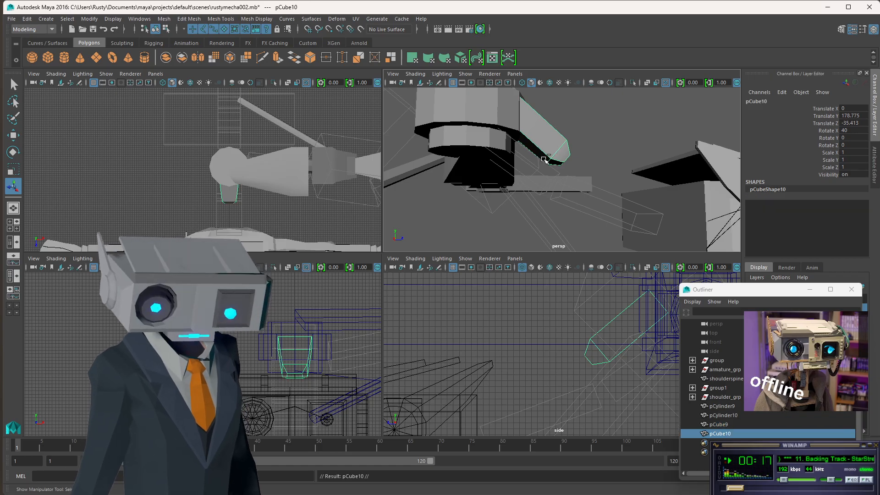
pyautogui.press('w')
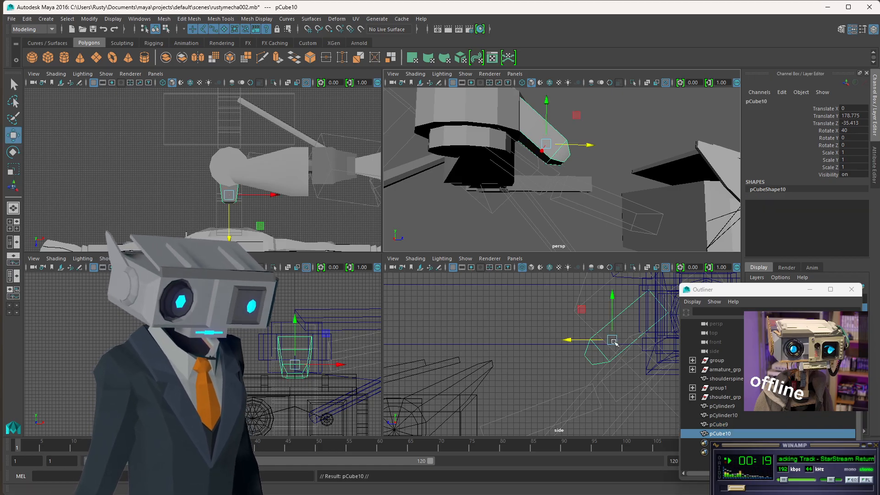
pyautogui.moveTo(613, 342); pyautogui.dragTo(504, 428)
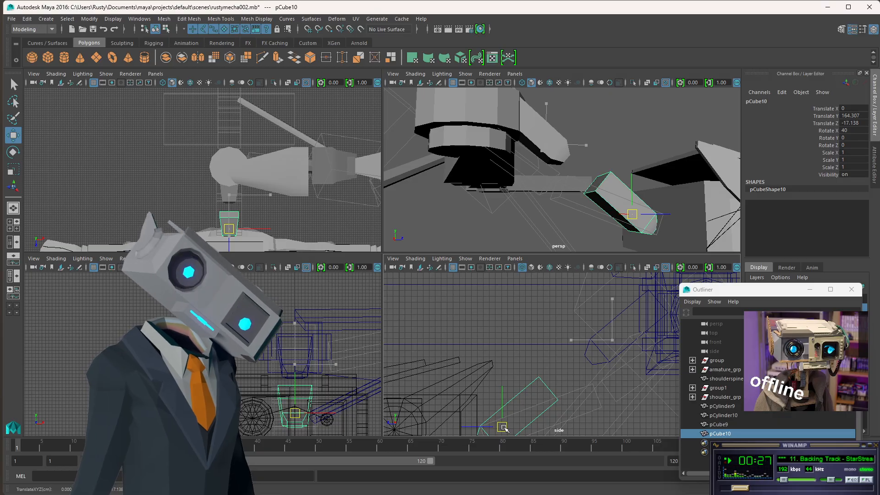
# - Set the duplicated bar's X rotation to 0 to lay it flat
pyautogui.moveTo(607, 165)
pyautogui.keyDown('alt'); pyautogui.mouseDown()
pyautogui.moveTo(571, 197)
pyautogui.moveTo(584, 179)
pyautogui.moveTo(605, 175)
pyautogui.mouseUp(); pyautogui.keyUp('alt')
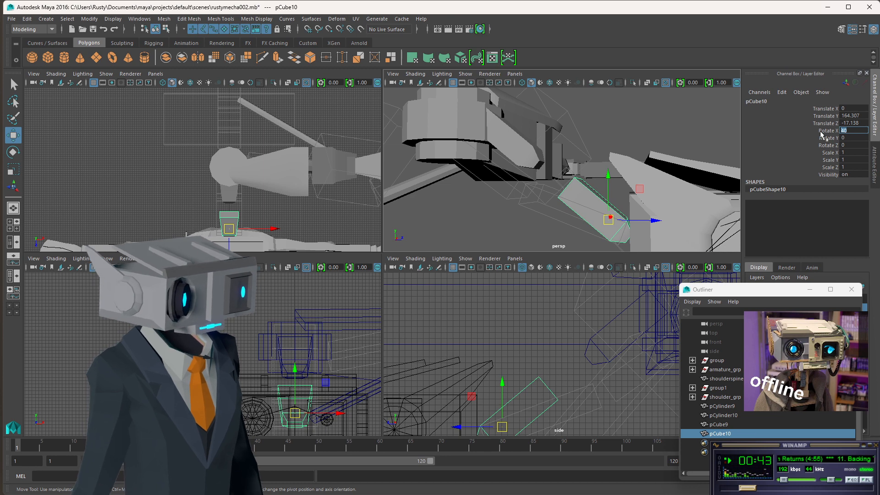
pyautogui.write('0')
pyautogui.press('Return')
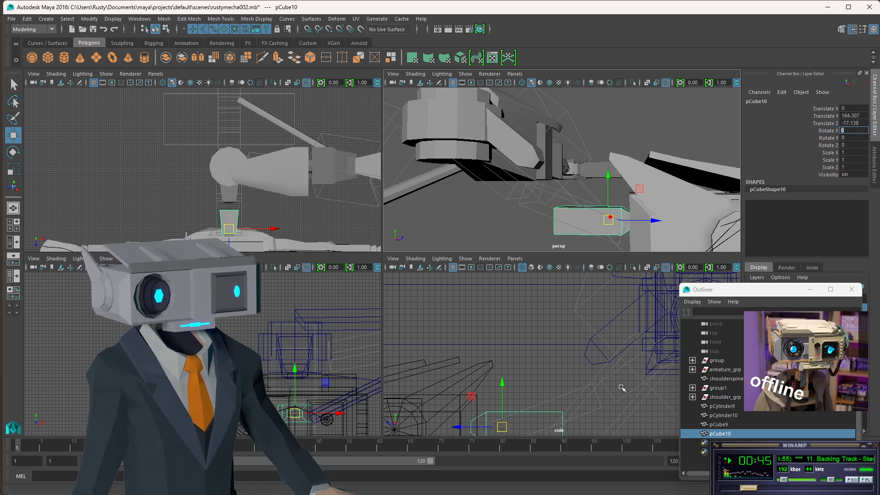
# - Switch to face selection and extrude the flat, unbevelled end face of the duplicated bar
pyautogui.keyDown('alt'); pyautogui.moveTo(622, 388); pyautogui.dragTo(534, 338, button='middle'); pyautogui.keyUp('alt')
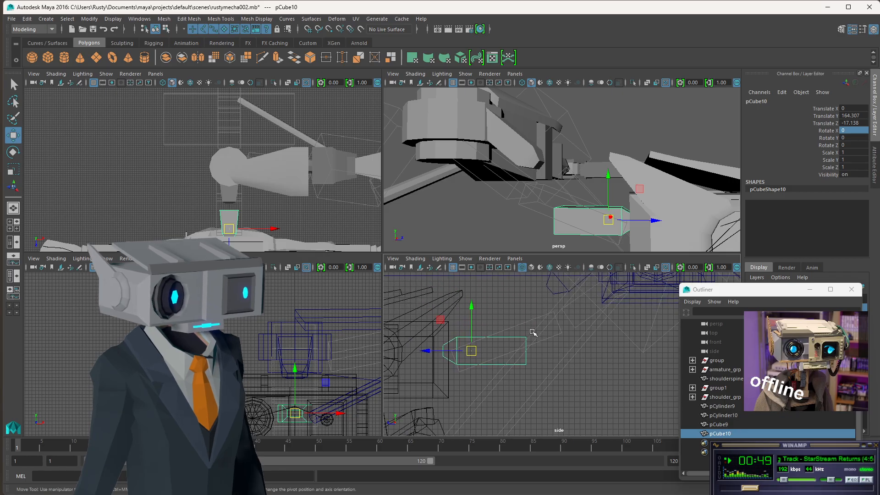
pyautogui.keyDown('alt'); pyautogui.moveTo(560, 351); pyautogui.dragTo(545, 357); pyautogui.keyUp('alt')
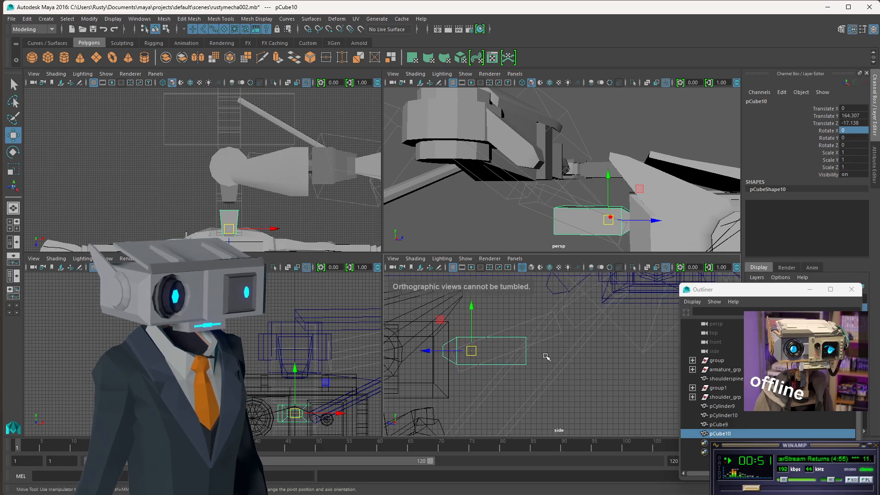
pyautogui.keyDown('alt'); pyautogui.moveTo(608, 192); pyautogui.dragTo(596, 208); pyautogui.keyUp('alt')
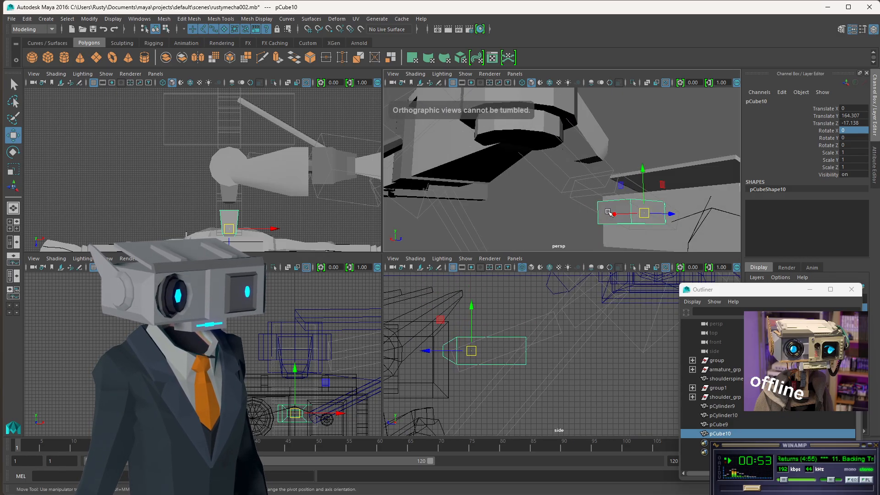
pyautogui.click(165, 28)
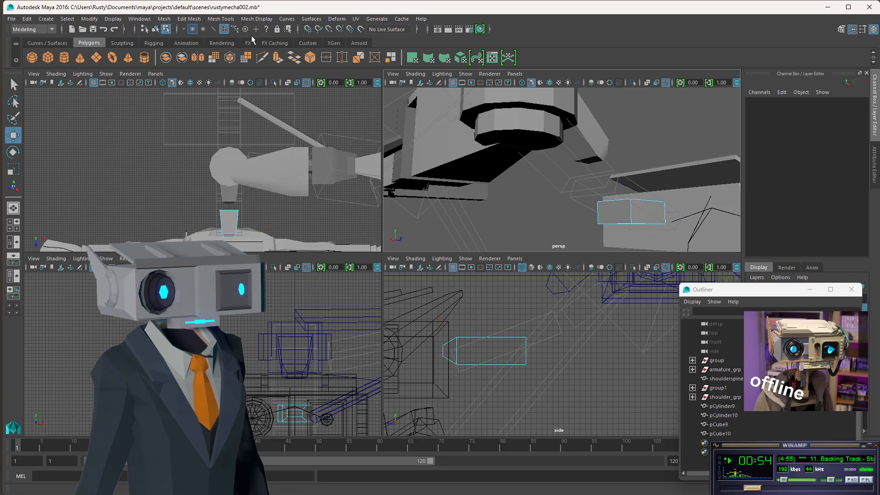
pyautogui.click(224, 29)
pyautogui.click(623, 213)
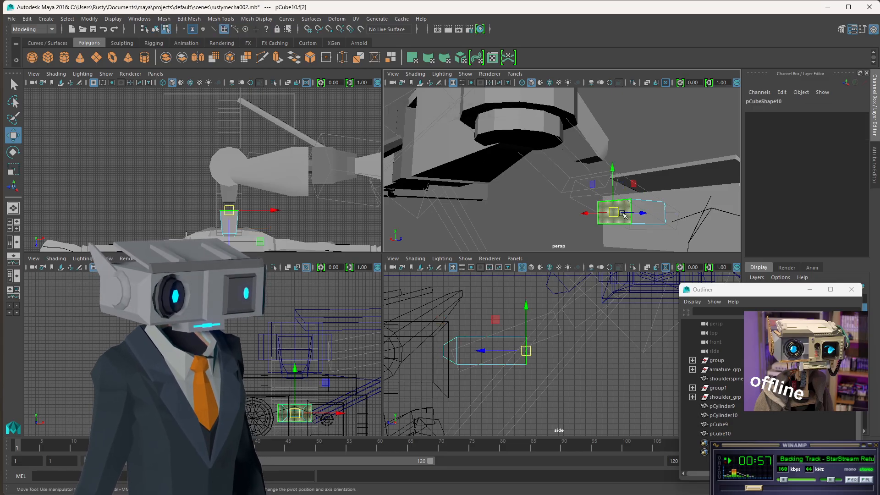
pyautogui.hotkey('ctrl', 'e')
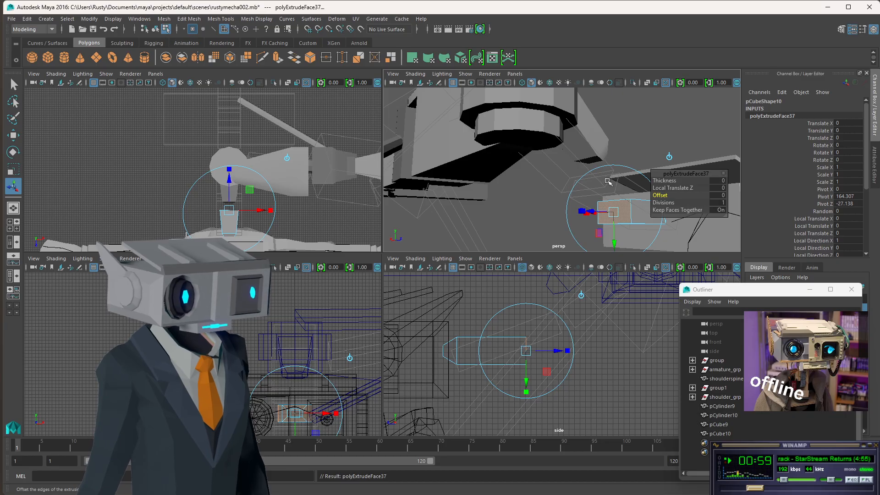
# - Set the end face extrusion's Local Translate Z to 2.5 and its offset to 1.5
pyautogui.moveTo(610, 185)
pyautogui.keyDown('alt'); pyautogui.mouseDown()
pyautogui.moveTo(596, 188)
pyautogui.moveTo(604, 189)
pyautogui.mouseUp(); pyautogui.keyUp('alt')
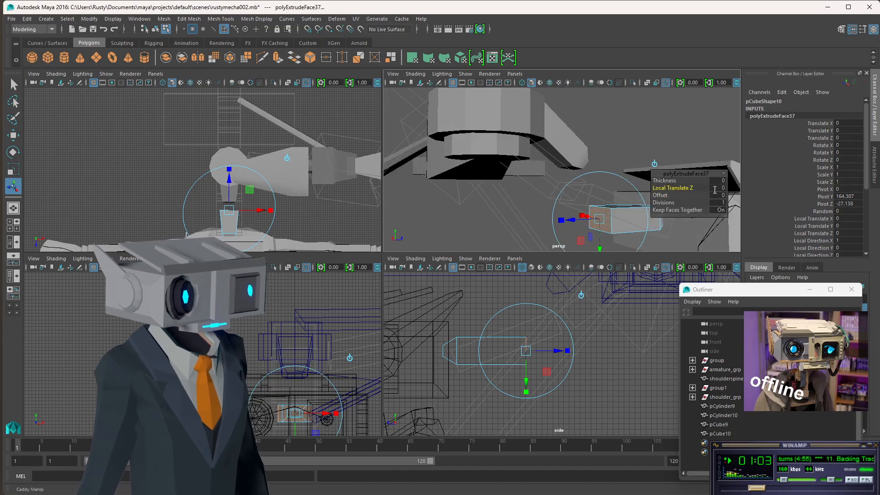
pyautogui.click(715, 189)
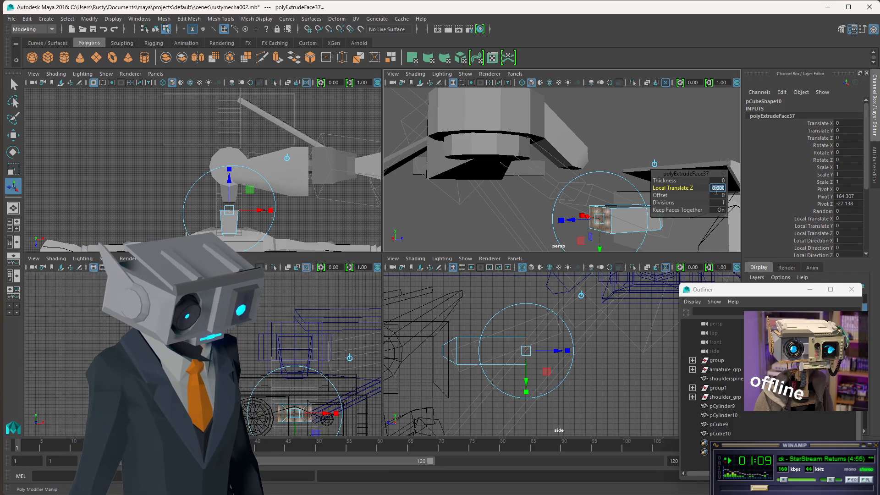
pyautogui.write('2')
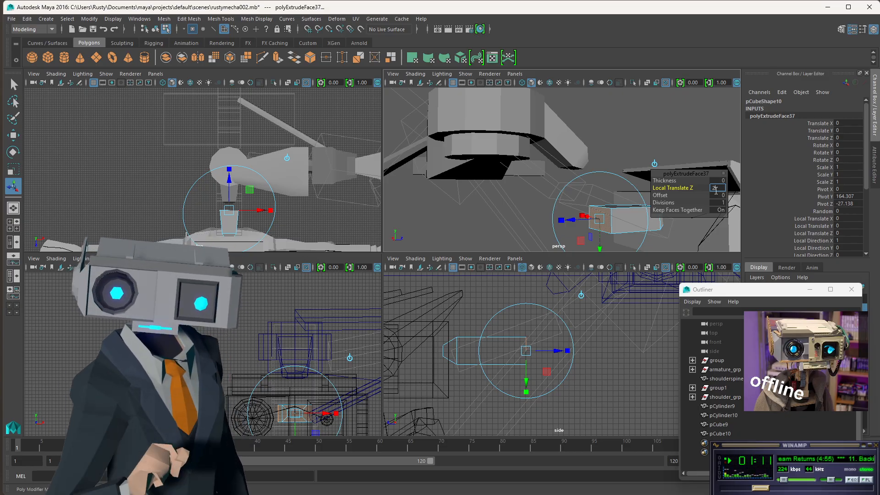
pyautogui.write('.5')
pyautogui.press('Tab')
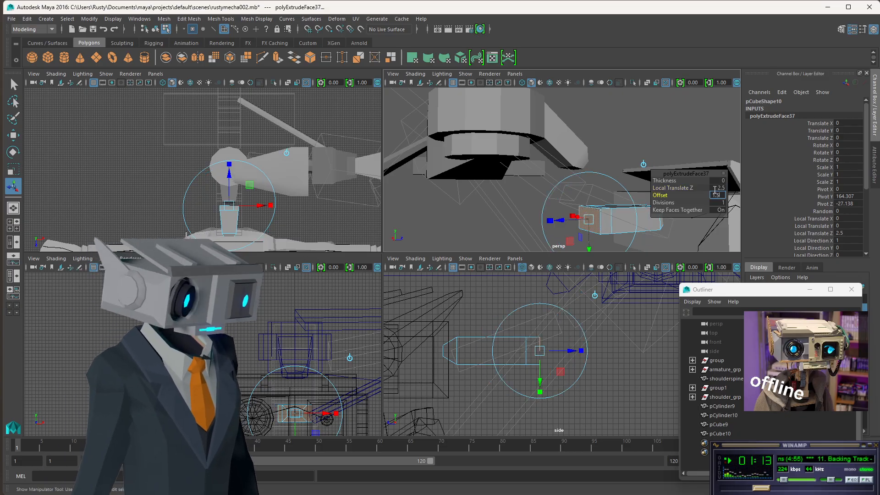
pyautogui.write('1.5')
pyautogui.press('Return')
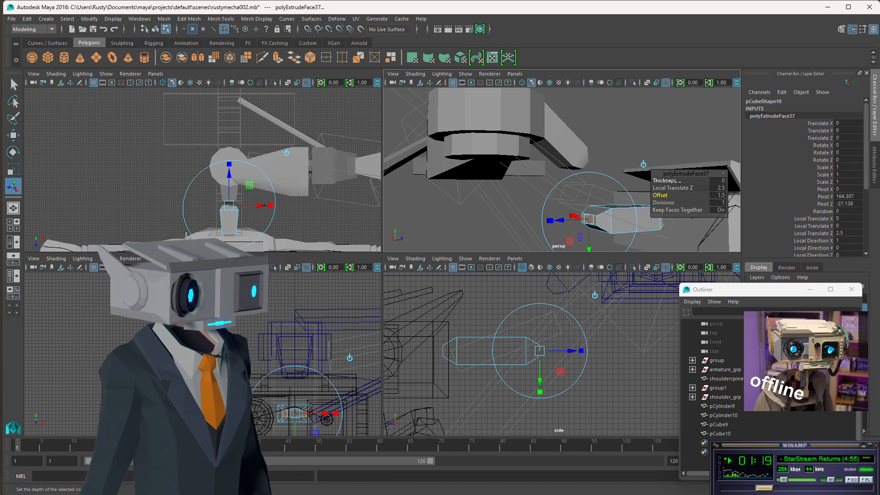
# - Try negative thickness values and a Local Translate Z of -2.5 on the end face extrusion, and restore Local Translate Z to 2.5
pyautogui.moveTo(673, 182)
pyautogui.mouseDown()
pyautogui.moveTo(689, 178)
pyautogui.moveTo(662, 177)
pyautogui.moveTo(682, 174)
pyautogui.mouseUp()
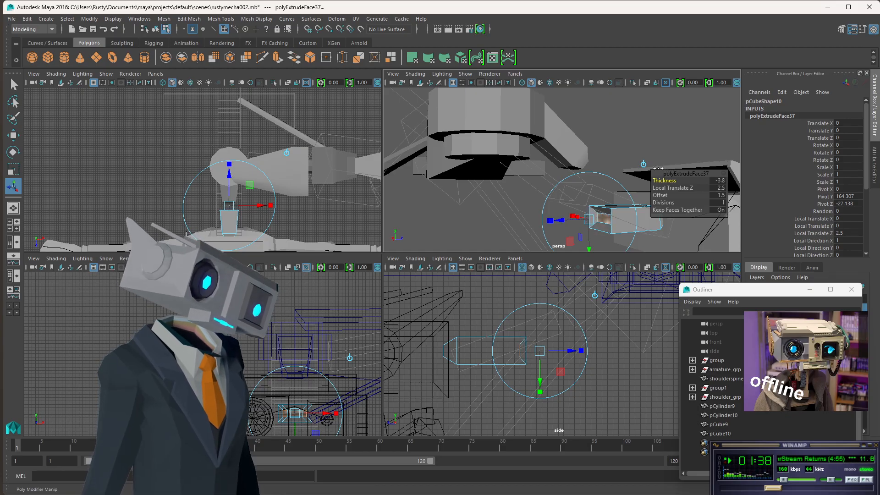
pyautogui.moveTo(665, 168); pyautogui.dragTo(669, 169, button='middle')
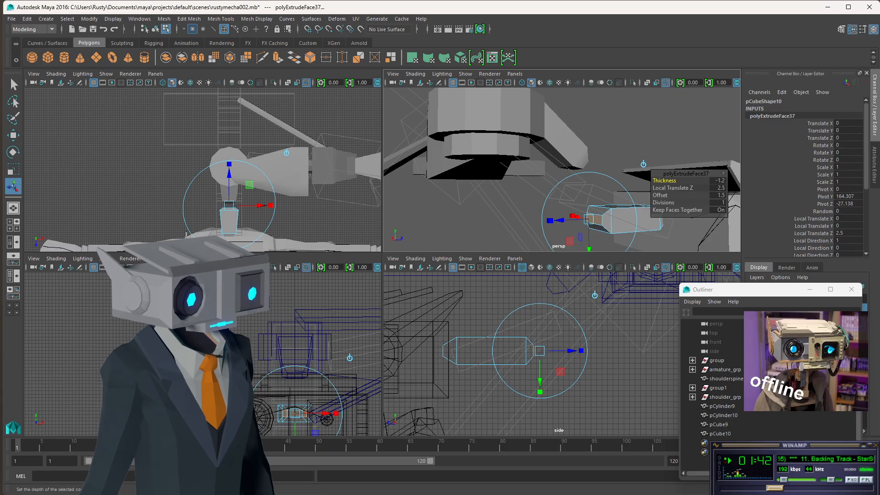
pyautogui.click(717, 187)
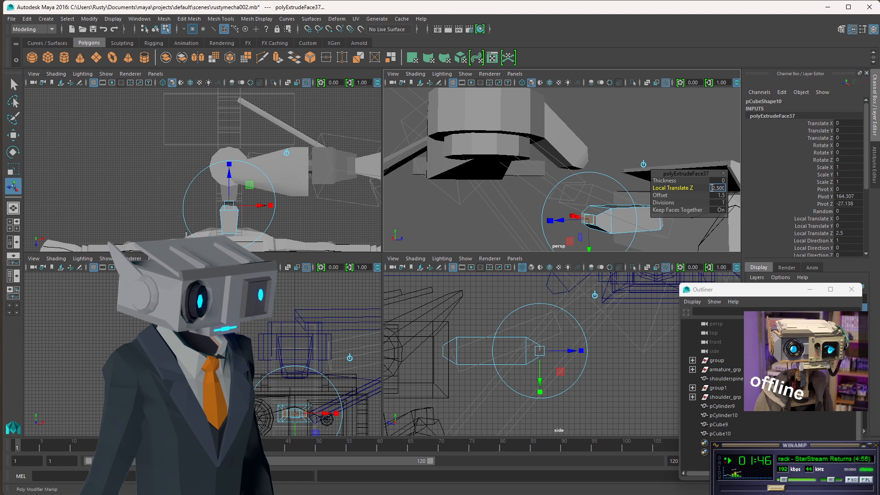
pyautogui.write('-2.5')
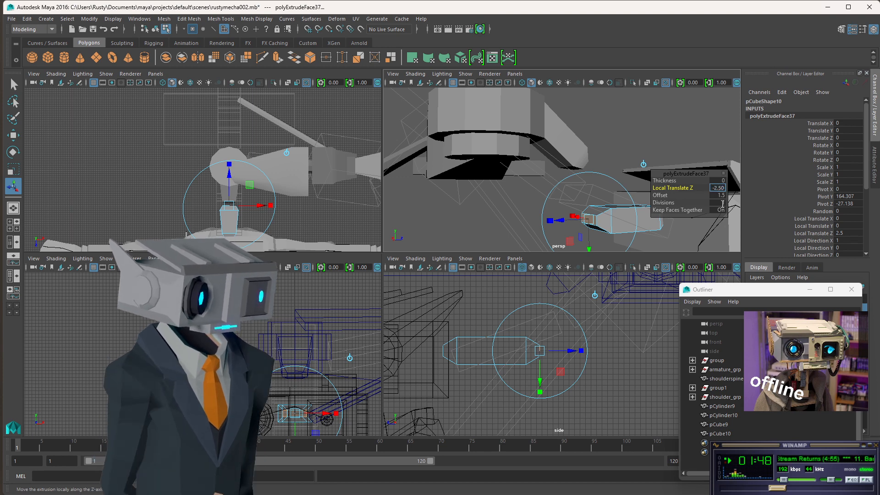
pyautogui.press('Tab')
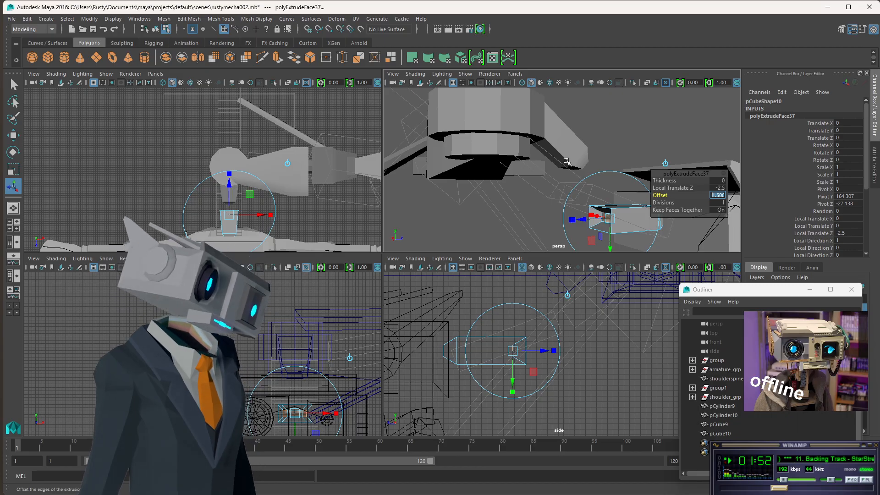
pyautogui.keyDown('alt'); pyautogui.moveTo(589, 179); pyautogui.dragTo(566, 181); pyautogui.keyUp('alt')
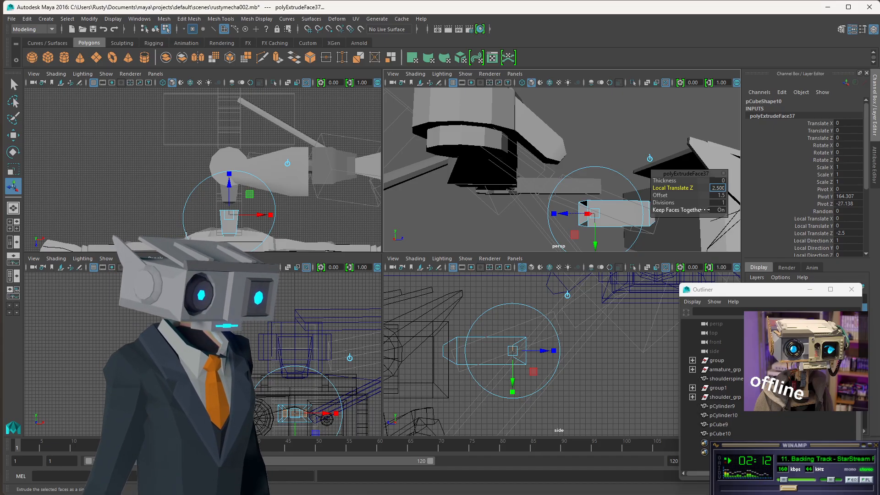
pyautogui.write('2.5')
pyautogui.press('Tab')
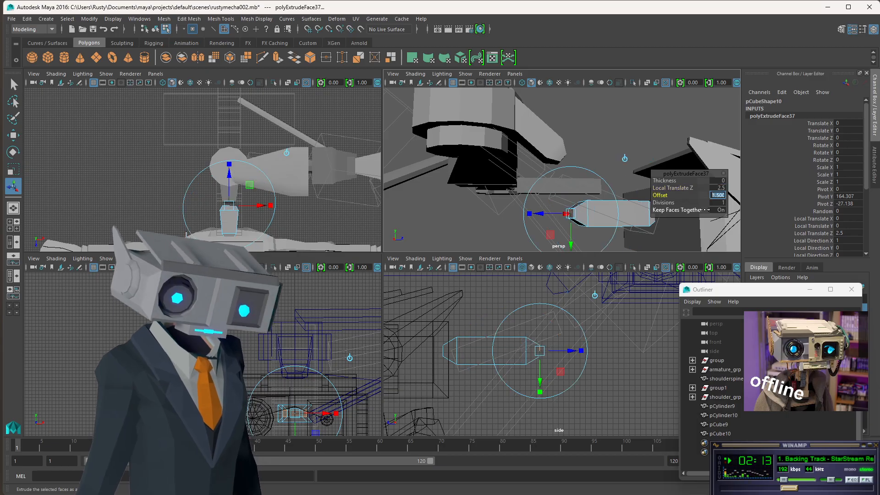
# - Leave the face extrusion, return to object selection and select the duplicated bar
pyautogui.click(14, 85)
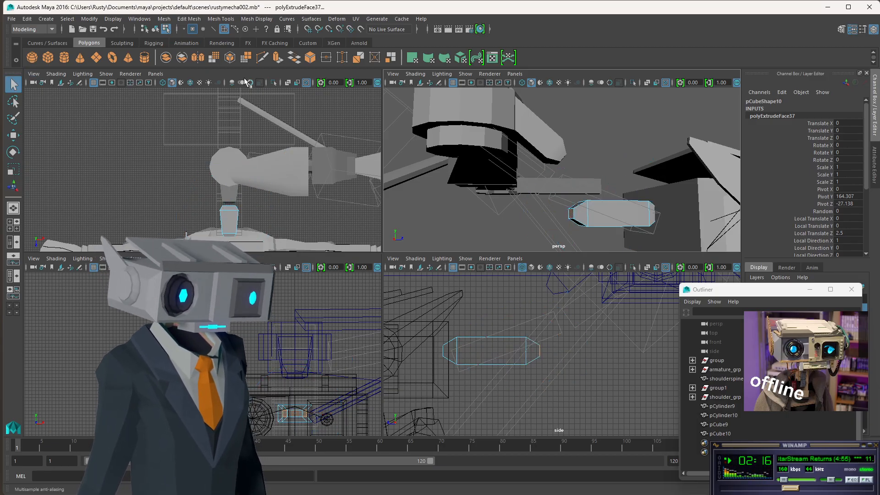
pyautogui.click(156, 30)
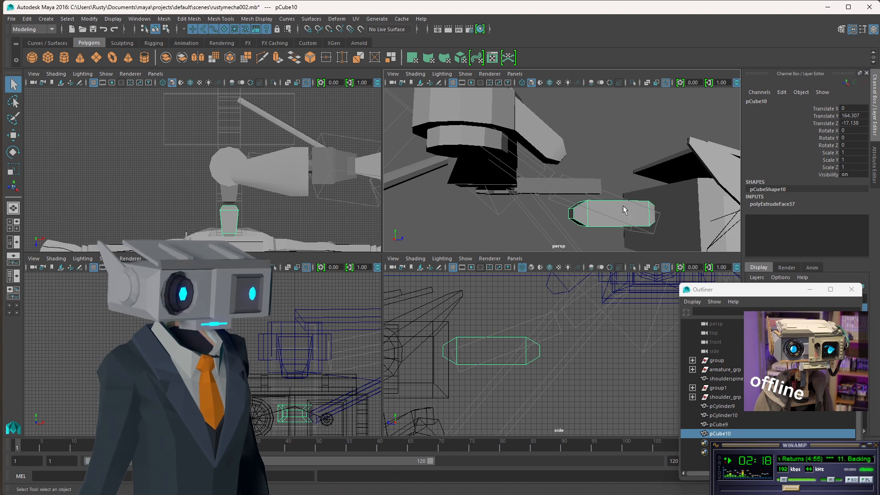
pyautogui.click(612, 196)
pyautogui.click(609, 208)
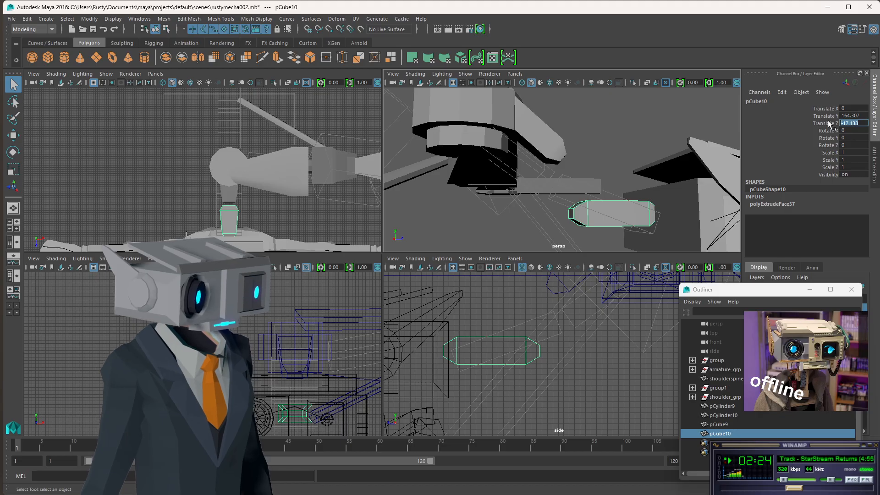
# - Try a Translate Z of 40 on the duplicated bar and undo it
pyautogui.write('40')
pyautogui.press('Return')
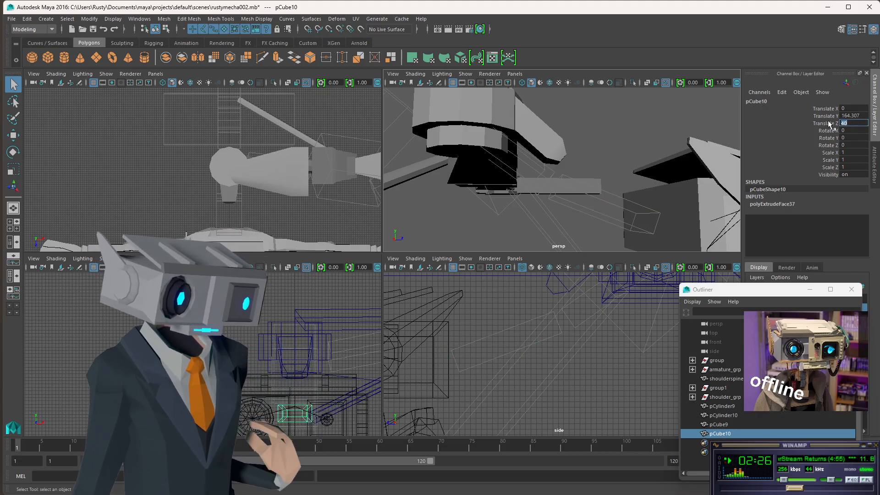
pyautogui.scroll(-5, 634, 187)
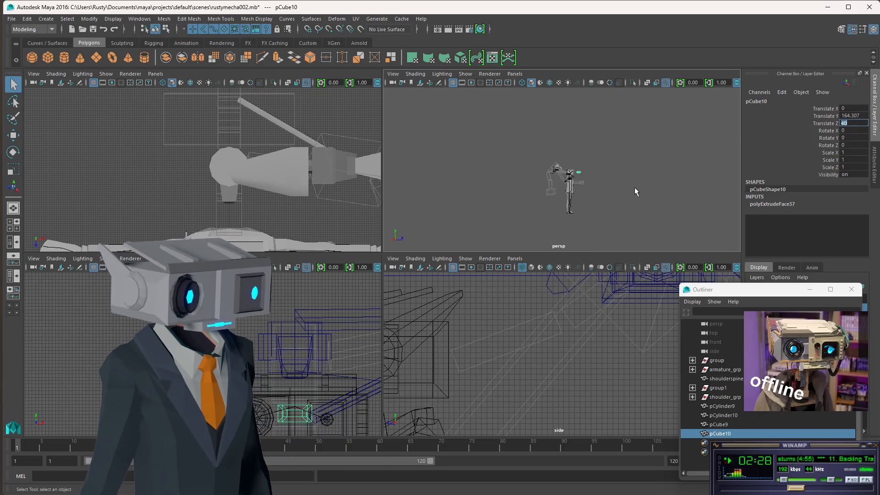
pyautogui.scroll(3, 635, 191)
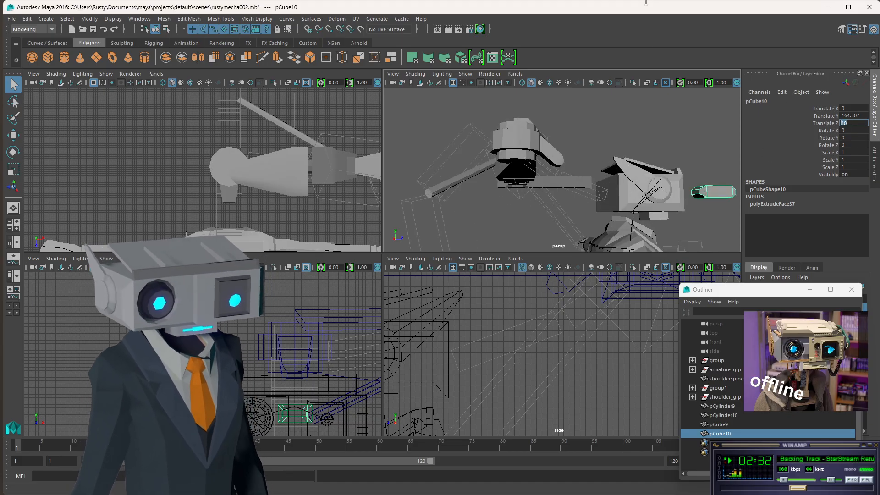
pyautogui.click(104, 28)
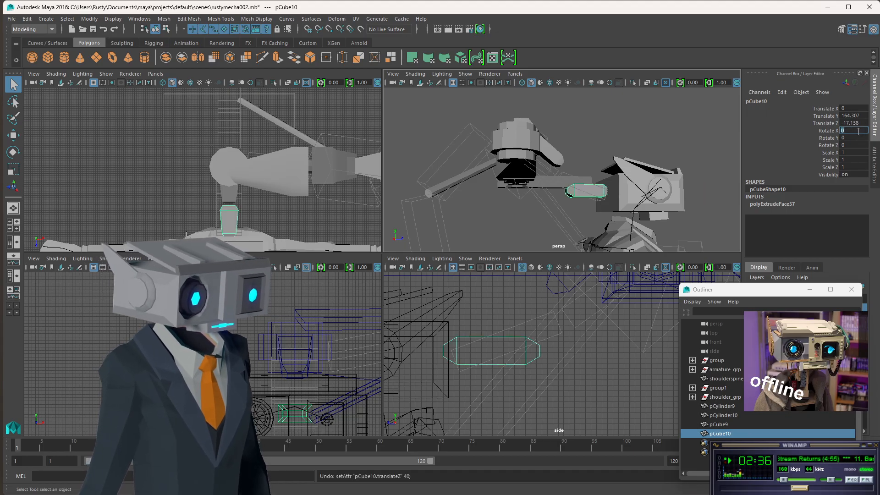
# - Set the duplicated bar's X rotation to 40
pyautogui.write('40')
pyautogui.press('Return')
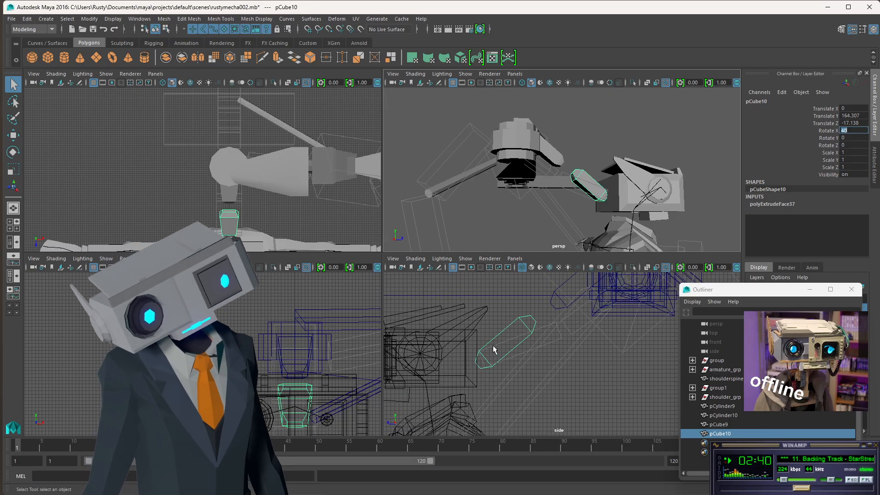
pyautogui.moveTo(583, 173)
pyautogui.keyDown('alt'); pyautogui.mouseDown()
pyautogui.moveTo(550, 214)
pyautogui.moveTo(579, 168)
pyautogui.mouseUp(); pyautogui.keyUp('alt')
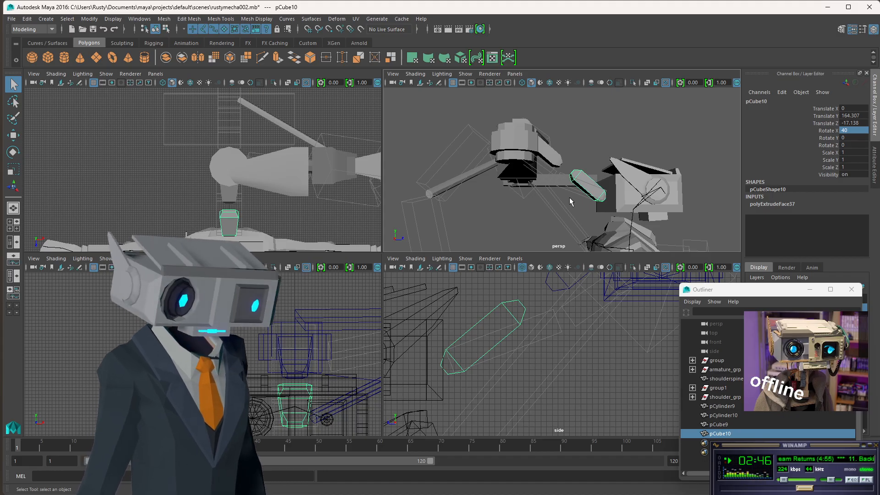
# - Rotate the duplicated bar to about 28.4 in X and move it to about Translate Y 169.1, Z -19.9, meeting the first bar's end
pyautogui.click(582, 155)
pyautogui.click(589, 187)
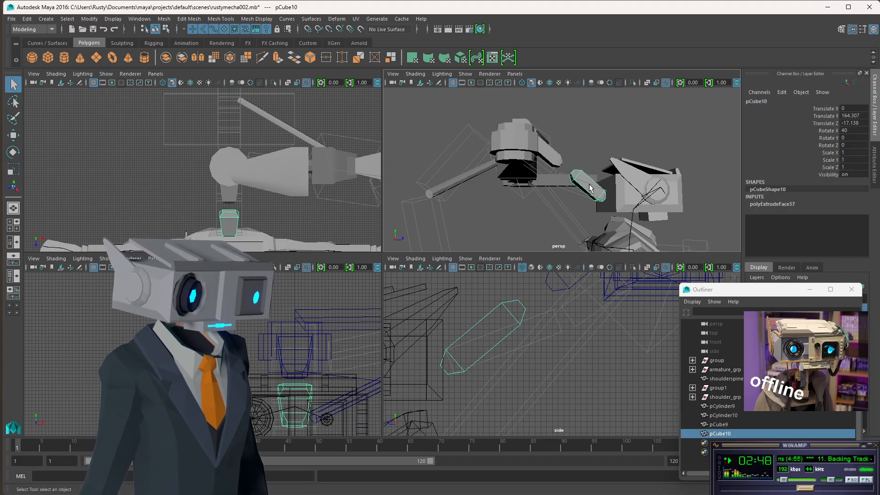
pyautogui.press('w')
pyautogui.scroll(-2, 501, 332)
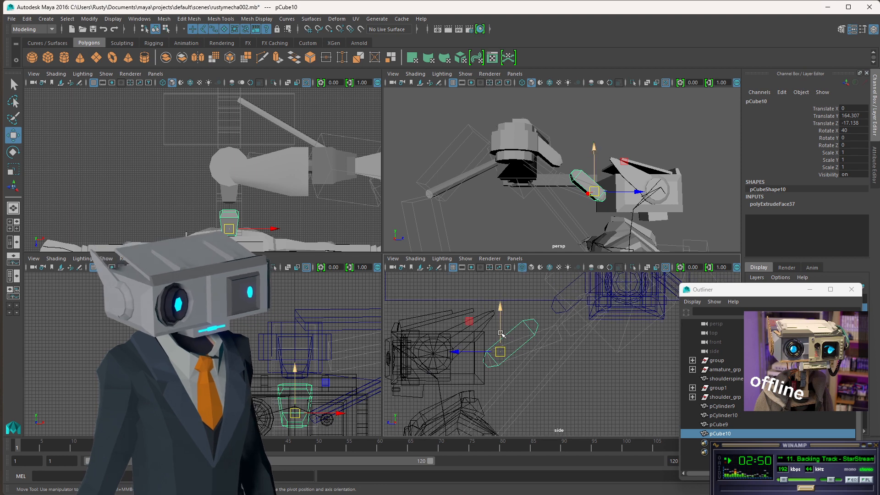
pyautogui.press('e')
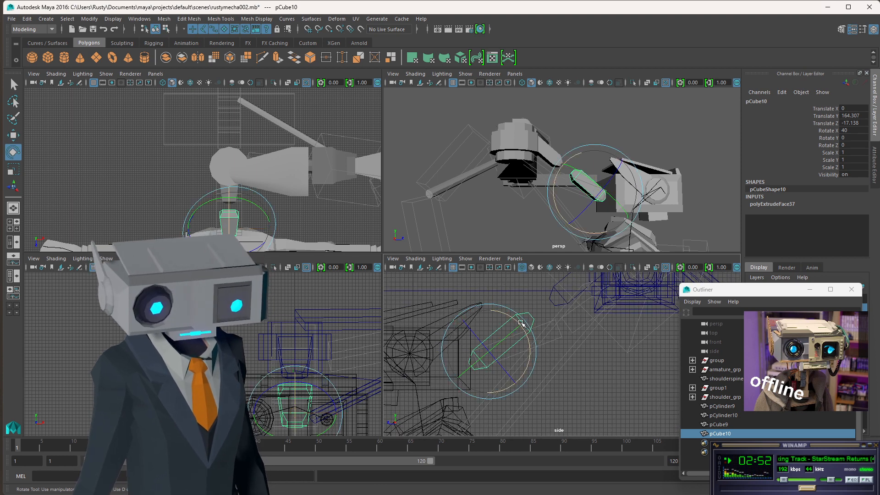
pyautogui.moveTo(527, 338); pyautogui.dragTo(498, 333)
pyautogui.press('w')
pyautogui.keyDown('alt'); pyautogui.moveTo(624, 184); pyautogui.dragTo(665, 184); pyautogui.keyUp('alt')
pyautogui.moveTo(503, 333); pyautogui.dragTo(501, 332)
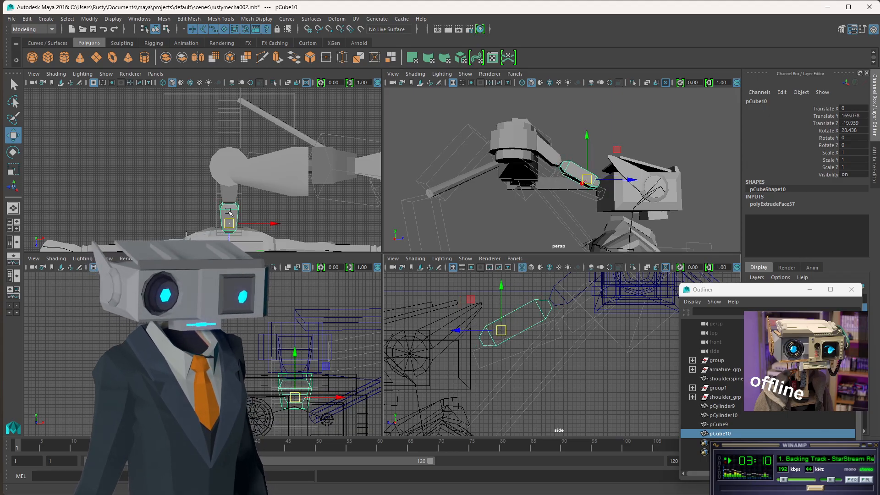
# - Duplicate the angled bar and move the copy down toward the body, to about Translate Y 161.7 and Z -5.5
pyautogui.keyDown('alt'); pyautogui.moveTo(224, 228); pyautogui.dragTo(269, 206); pyautogui.keyUp('alt')
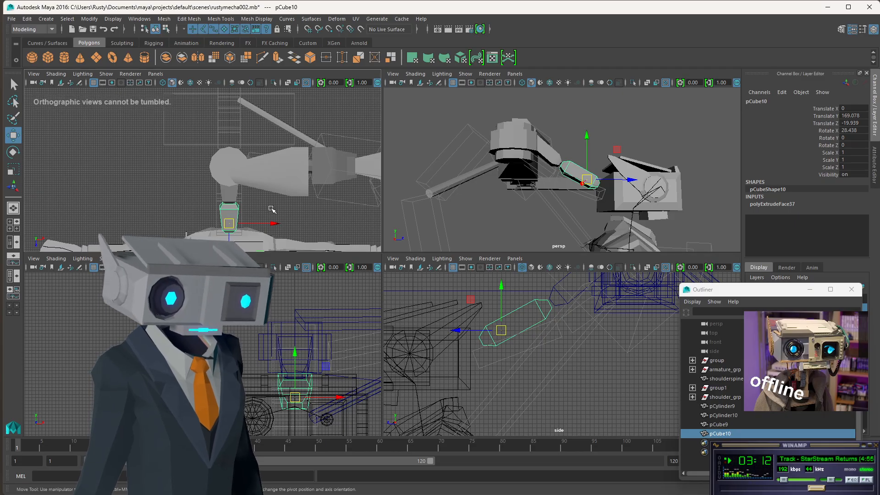
pyautogui.keyDown('alt'); pyautogui.moveTo(541, 201); pyautogui.dragTo(573, 203); pyautogui.keyUp('alt')
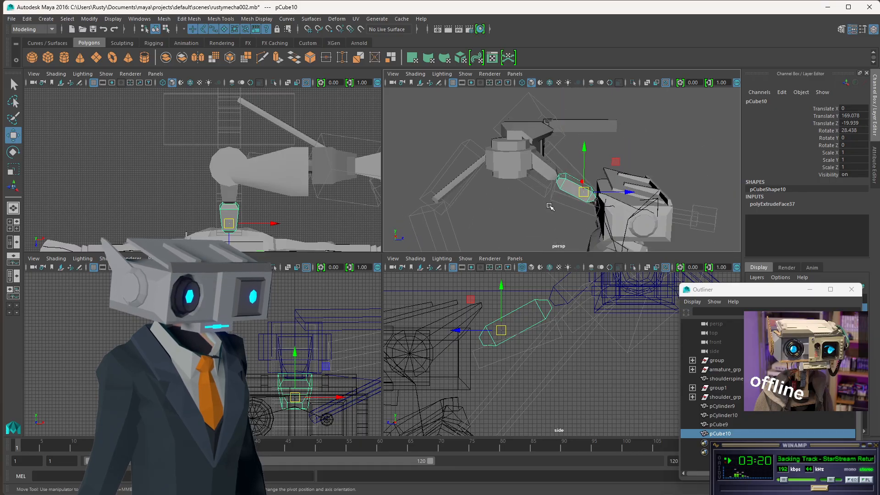
pyautogui.hotkey('ctrl', 'd')
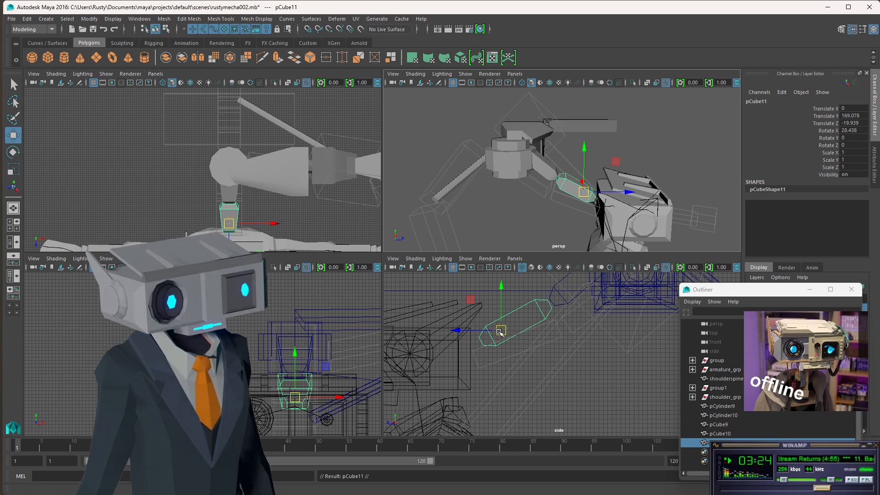
pyautogui.moveTo(500, 332); pyautogui.dragTo(438, 364)
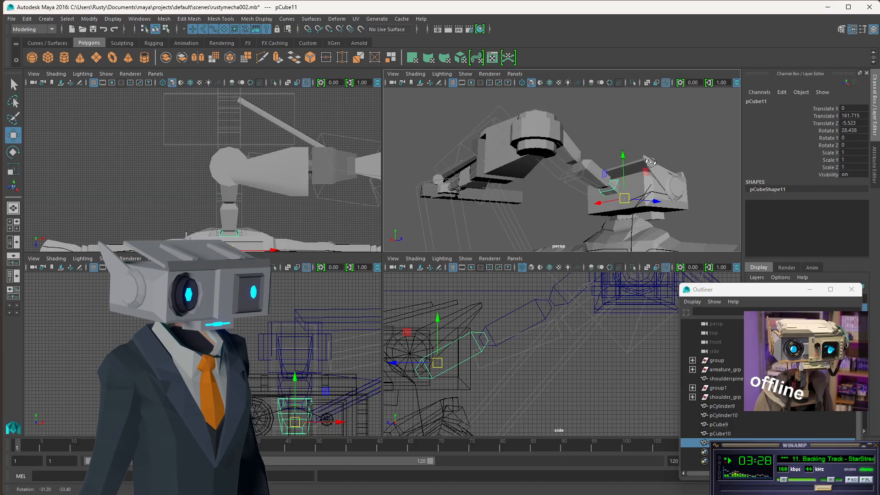
pyautogui.keyDown('alt'); pyautogui.moveTo(651, 162); pyautogui.dragTo(368, 159); pyautogui.keyUp('alt')
# - Rotate the upper bar beside the cylinder joint to about 49.5 in X and lower it to about Translate Y 177.6
pyautogui.click(571, 193)
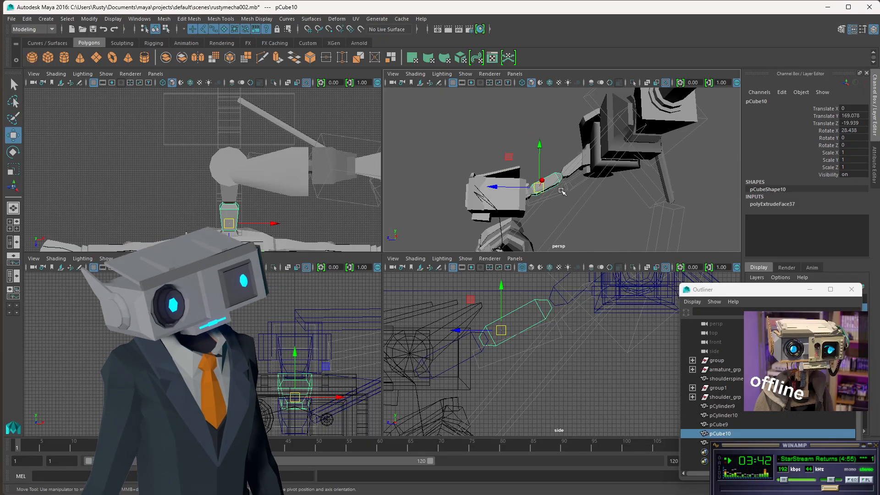
pyautogui.moveTo(562, 191)
pyautogui.keyDown('alt'); pyautogui.mouseDown()
pyautogui.moveTo(548, 186)
pyautogui.moveTo(563, 189)
pyautogui.moveTo(564, 174)
pyautogui.mouseUp(); pyautogui.keyUp('alt')
pyautogui.click(567, 171)
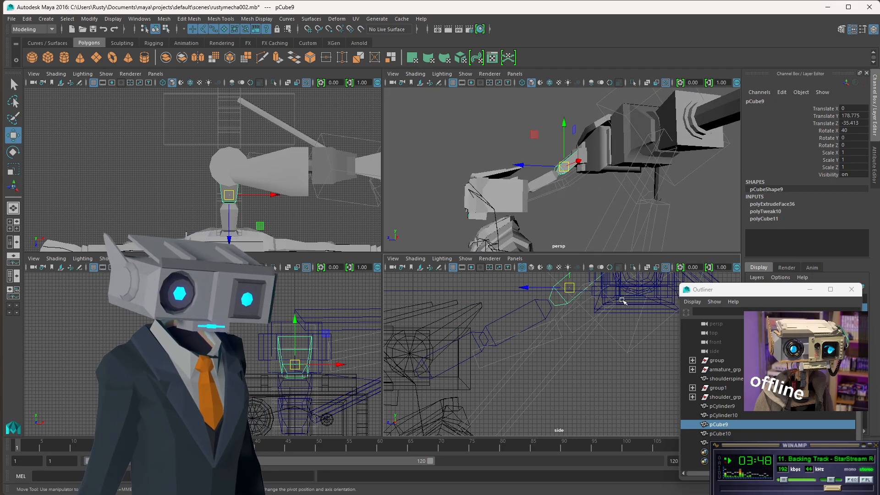
pyautogui.press('f')
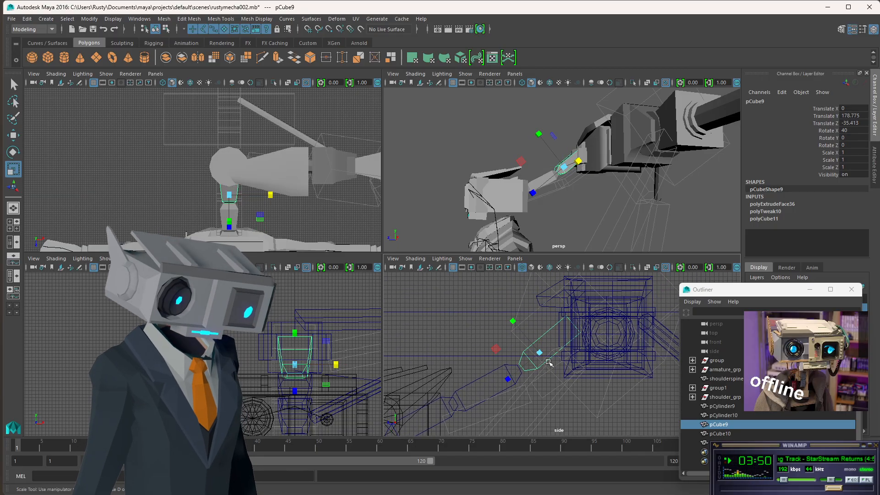
pyautogui.press('e')
pyautogui.moveTo(580, 351); pyautogui.dragTo(583, 344)
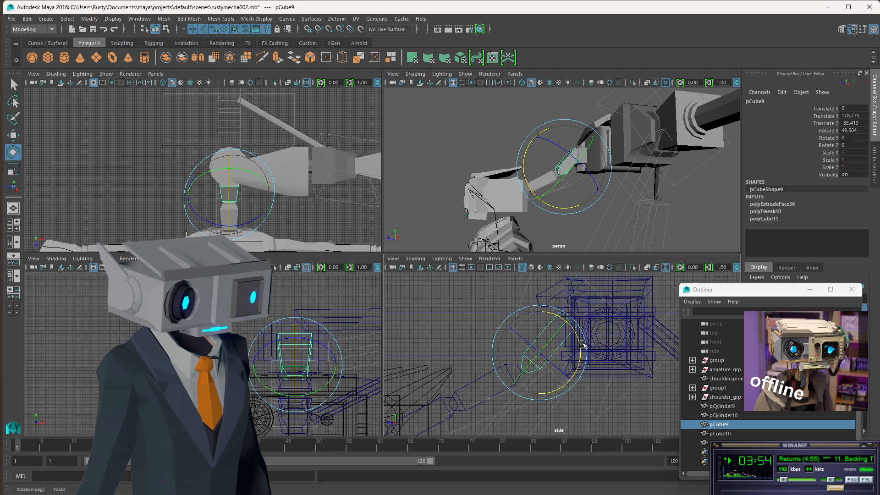
pyautogui.scroll(3, 573, 367)
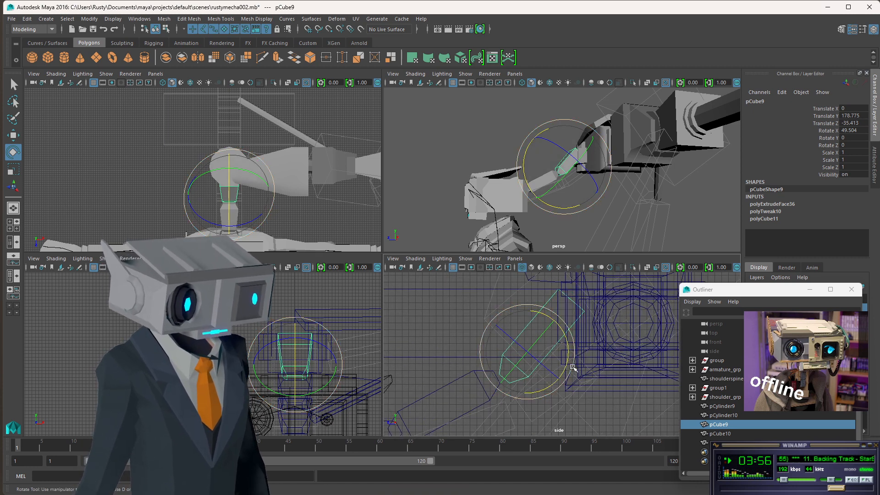
pyautogui.keyDown('alt'); pyautogui.moveTo(576, 147); pyautogui.dragTo(535, 154); pyautogui.keyUp('alt')
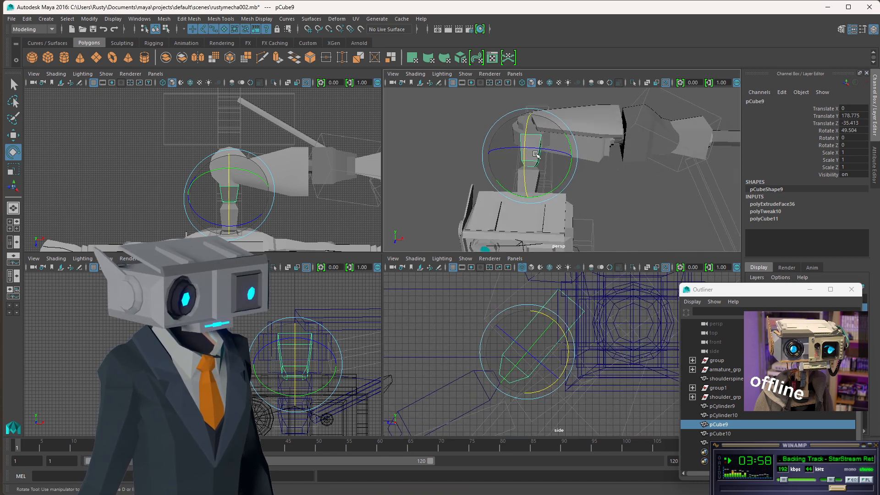
pyautogui.scroll(3, 546, 154)
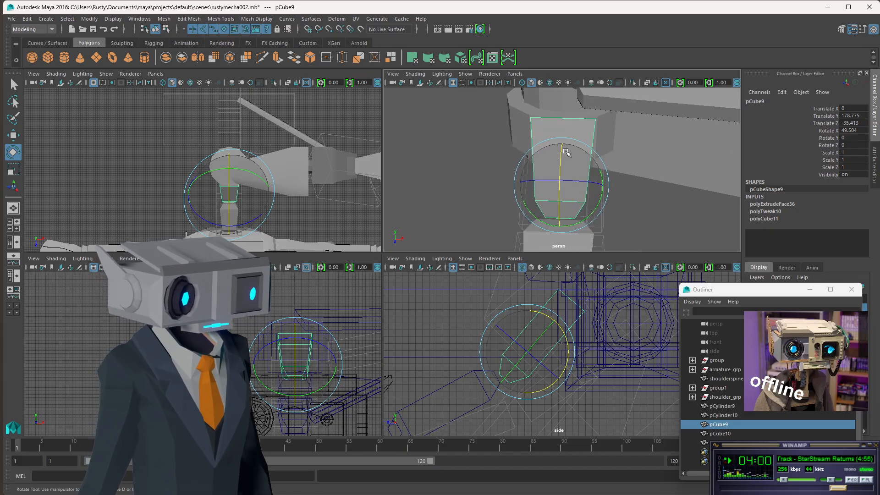
pyautogui.press('w')
pyautogui.moveTo(562, 145); pyautogui.dragTo(559, 152)
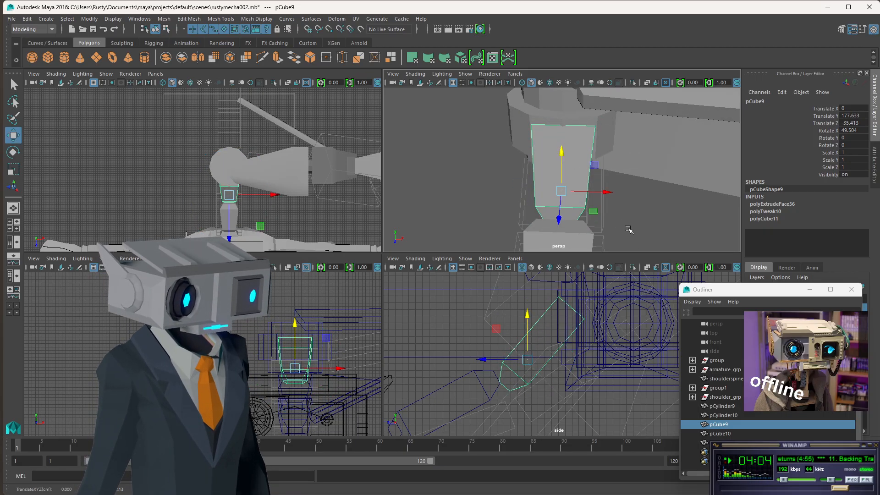
# - Readjust the upper bar to about 42.6 X rotation and move it to about Translate Y 179, Z -35.7, against the cylinder joint
pyautogui.keyDown('alt'); pyautogui.moveTo(639, 192); pyautogui.dragTo(510, 190); pyautogui.keyUp('alt')
pyautogui.press('e')
pyautogui.press('w')
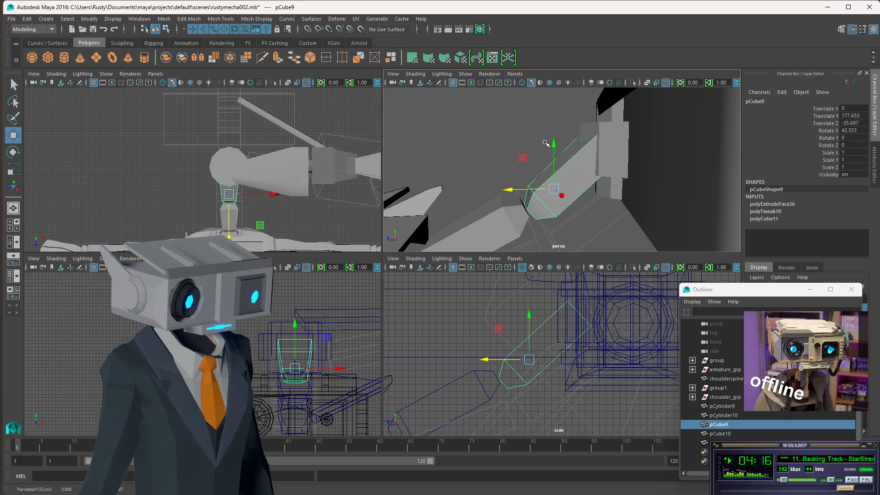
pyautogui.moveTo(552, 144); pyautogui.dragTo(552, 134)
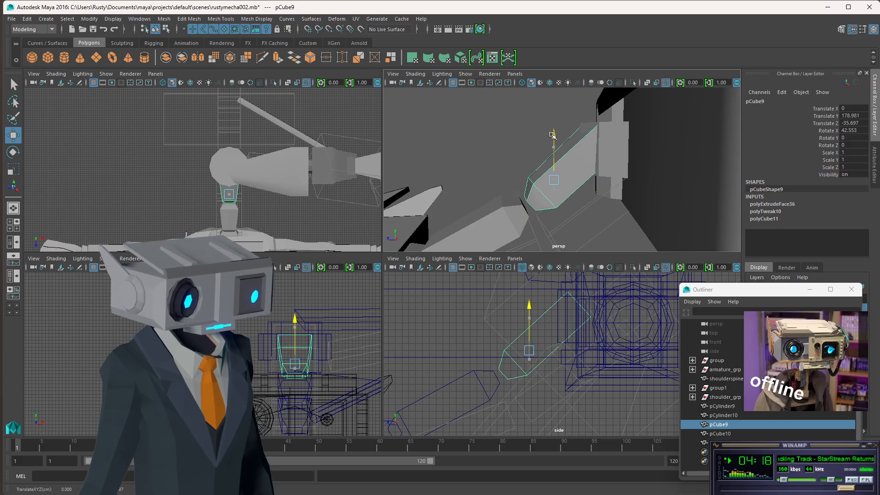
# - Move the middle bar up against the upper bar's lower end, to about Translate Y 170.2 and Z -21.2
pyautogui.keyDown('alt'); pyautogui.moveTo(491, 377); pyautogui.dragTo(568, 315, button='middle'); pyautogui.keyUp('alt')
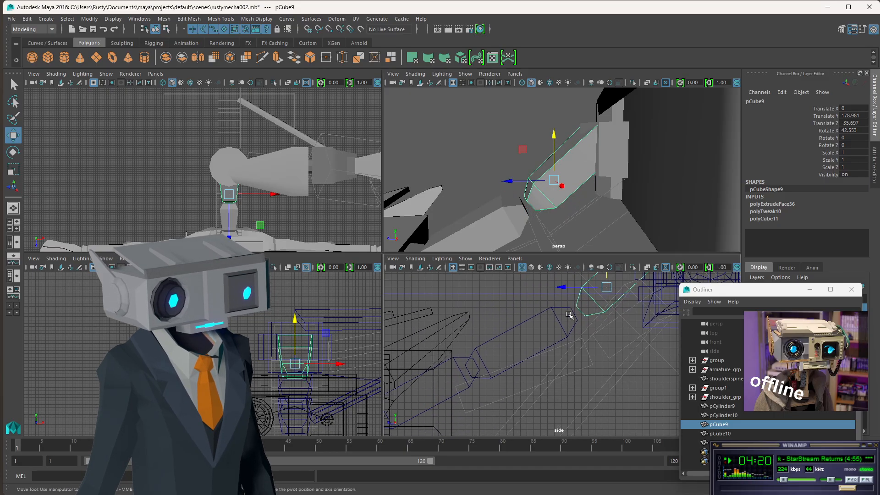
pyautogui.click(531, 319)
pyautogui.moveTo(495, 359); pyautogui.dragTo(509, 347)
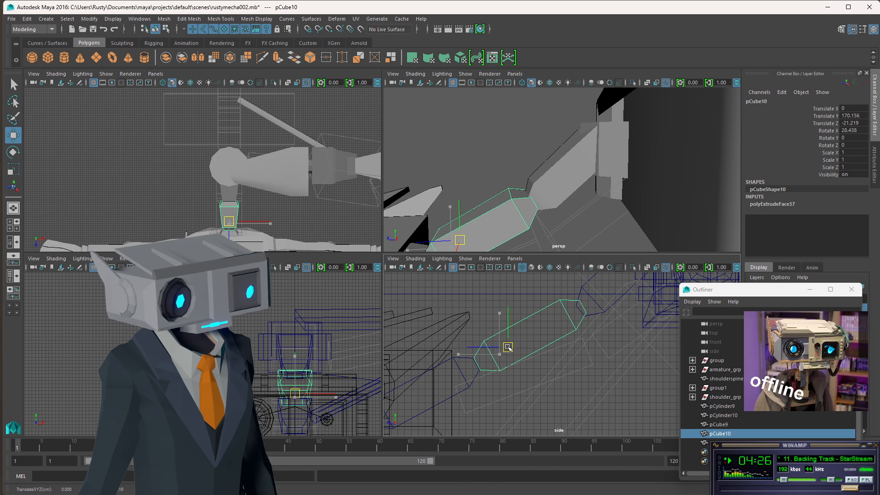
# - Move the lowest bar up to meet the middle bar's lower end, at about Translate Y 162.1 and Z -6.8
pyautogui.keyDown('alt'); pyautogui.moveTo(501, 232); pyautogui.dragTo(515, 200); pyautogui.keyUp('alt')
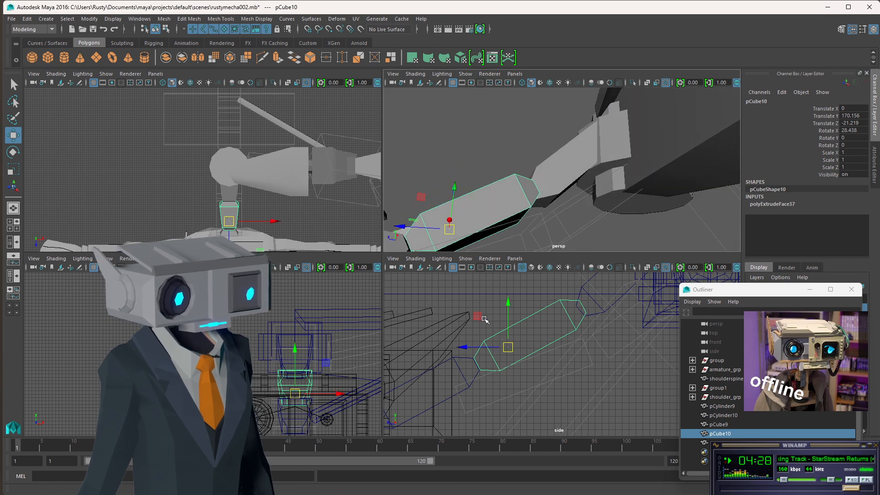
pyautogui.keyDown('alt'); pyautogui.moveTo(483, 319); pyautogui.dragTo(522, 323, button='right'); pyautogui.keyUp('alt')
pyautogui.click(527, 349)
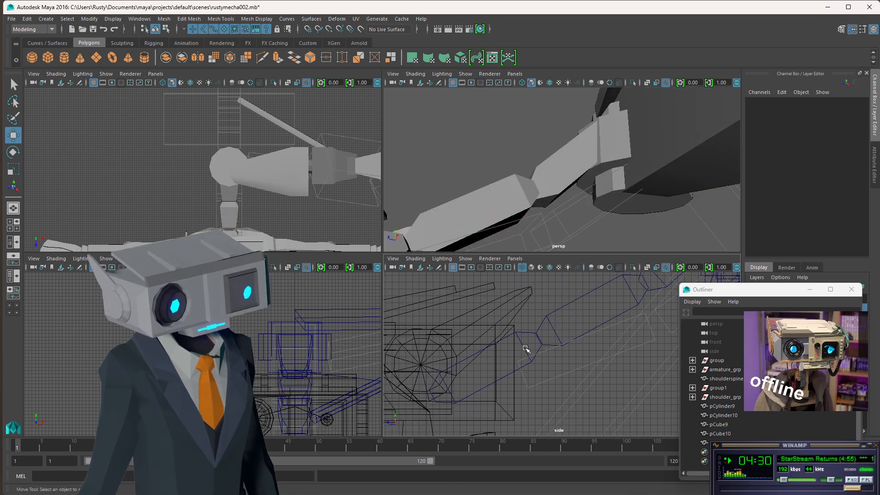
pyautogui.click(523, 349)
pyautogui.moveTo(463, 382); pyautogui.dragTo(474, 379)
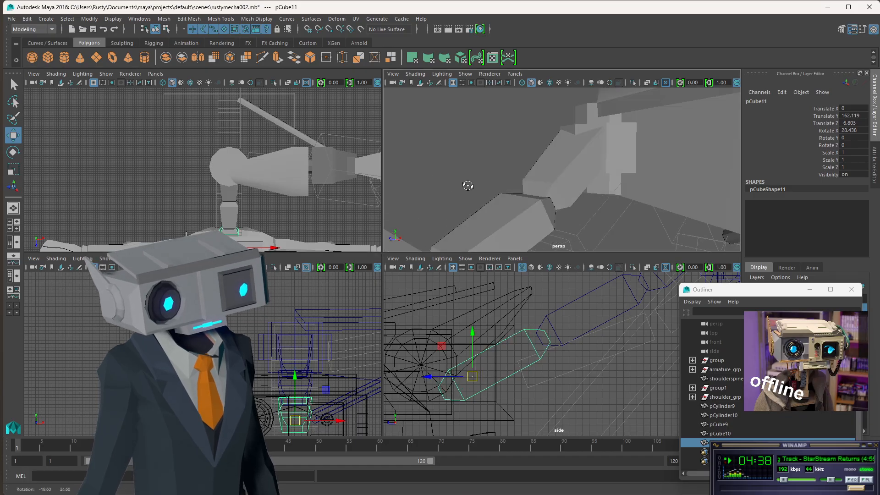
# - Examine the chain of bars and its connection to the arm's cylinder joint from several angles
pyautogui.press('f')
pyautogui.scroll(5, 588, 171)
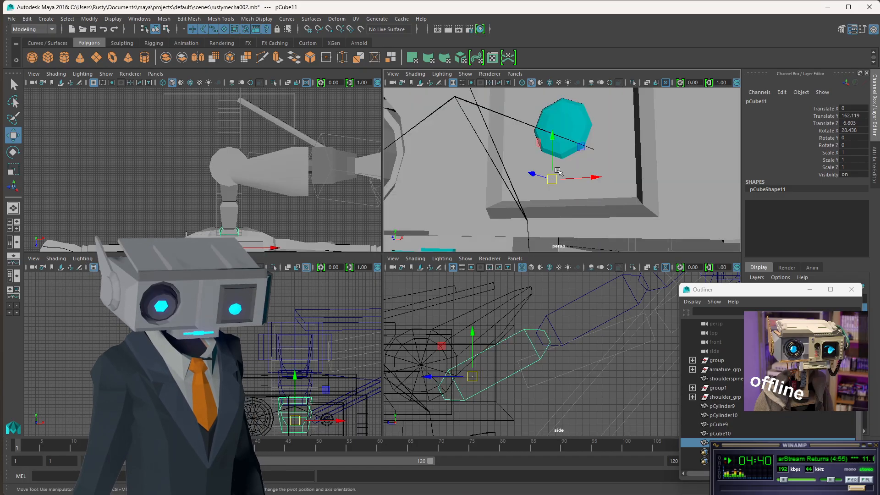
pyautogui.keyDown('alt'); pyautogui.moveTo(588, 170); pyautogui.dragTo(656, 165); pyautogui.keyUp('alt')
pyautogui.keyDown('alt'); pyautogui.moveTo(656, 165); pyautogui.dragTo(635, 197, button='middle'); pyautogui.keyUp('alt')
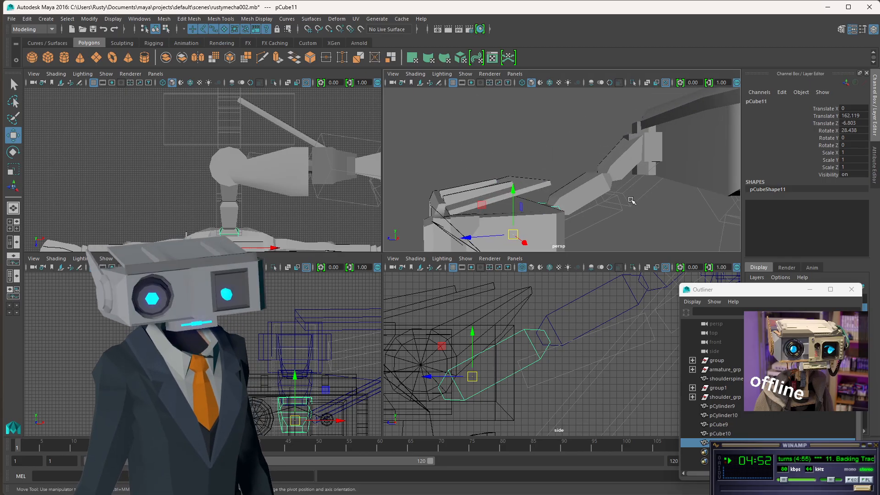
pyautogui.keyDown('alt'); pyautogui.moveTo(632, 200); pyautogui.dragTo(715, 188); pyautogui.keyUp('alt')
pyautogui.keyDown('alt'); pyautogui.moveTo(491, 129); pyautogui.dragTo(438, 162); pyautogui.keyUp('alt')
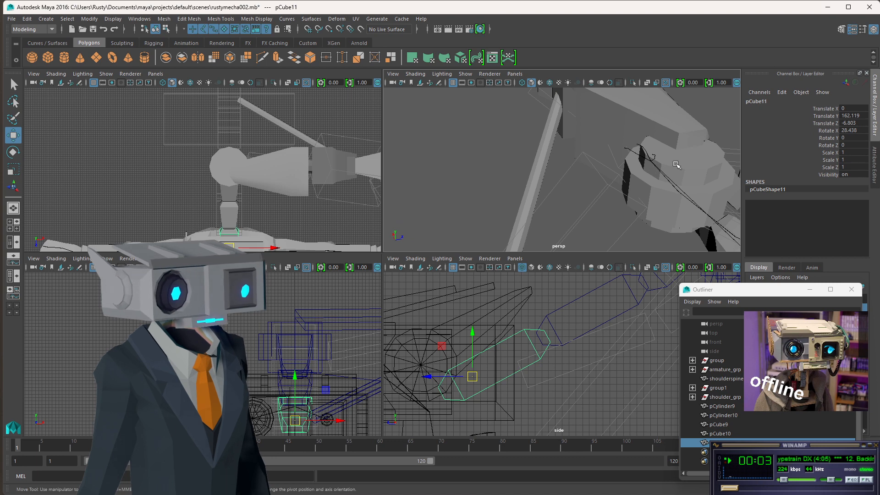
pyautogui.keyDown('alt'); pyautogui.moveTo(651, 184); pyautogui.dragTo(563, 196, button='middle'); pyautogui.keyUp('alt')
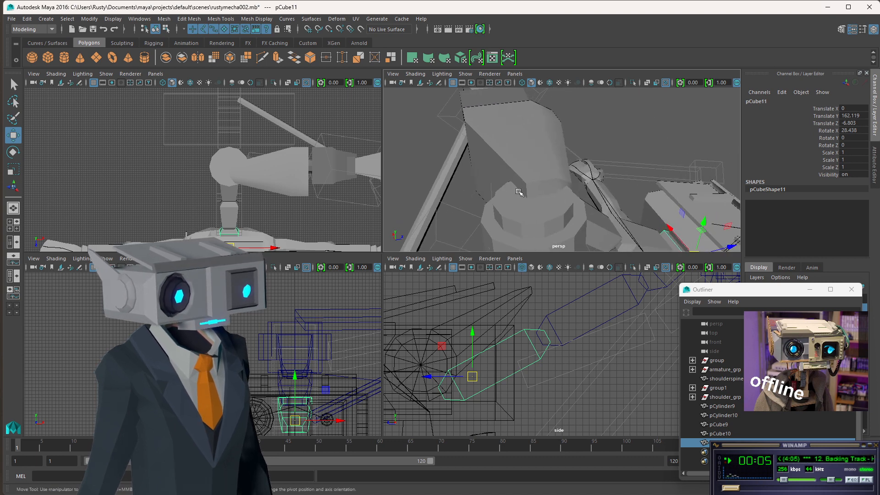
# - Shift the corner vertex at the narrow end of the arm casing pCube3 outward along negative Z, and return to object selection
pyautogui.click(525, 177)
pyautogui.keyDown('alt'); pyautogui.moveTo(526, 176); pyautogui.dragTo(601, 172); pyautogui.keyUp('alt')
pyautogui.scroll(3, 264, 167)
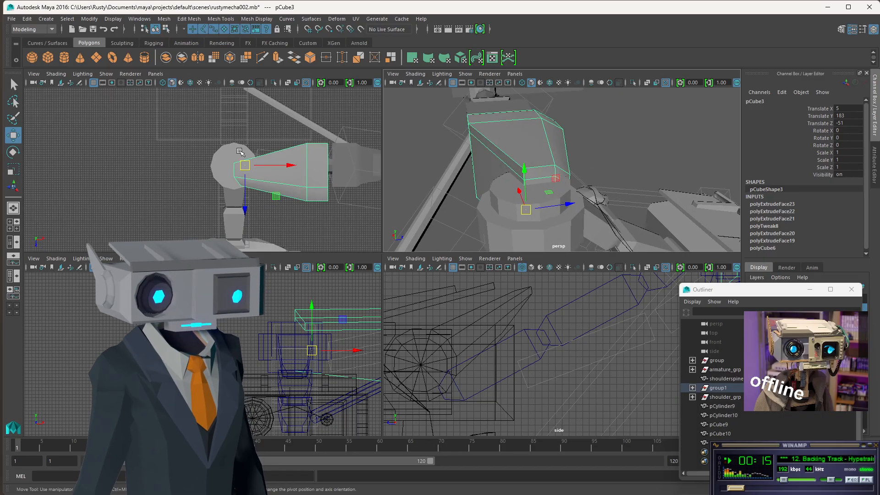
pyautogui.click(166, 29)
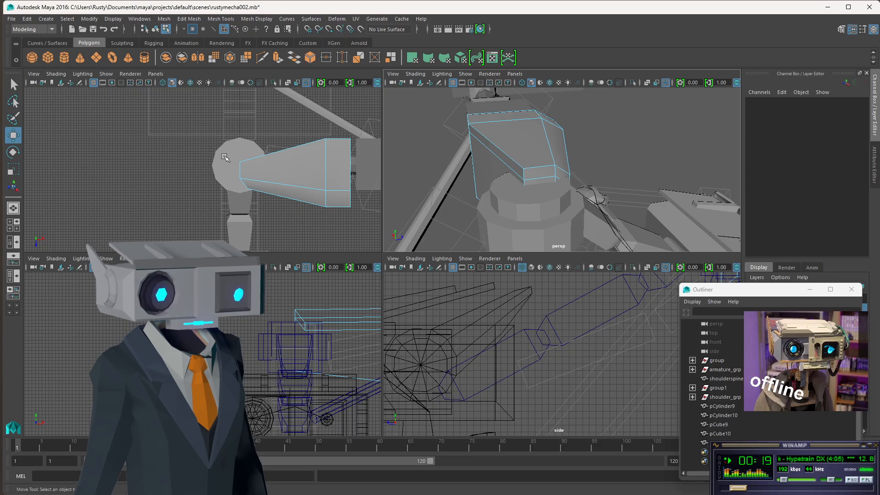
pyautogui.scroll(2, 224, 157)
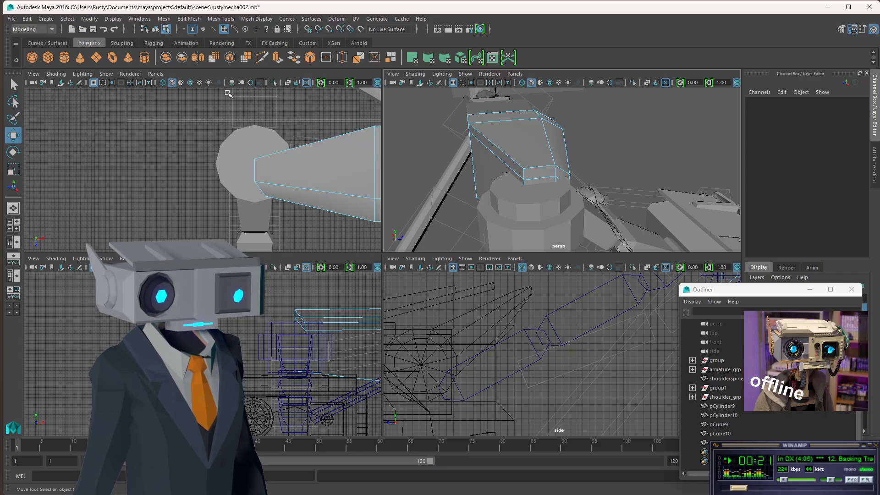
pyautogui.click(192, 29)
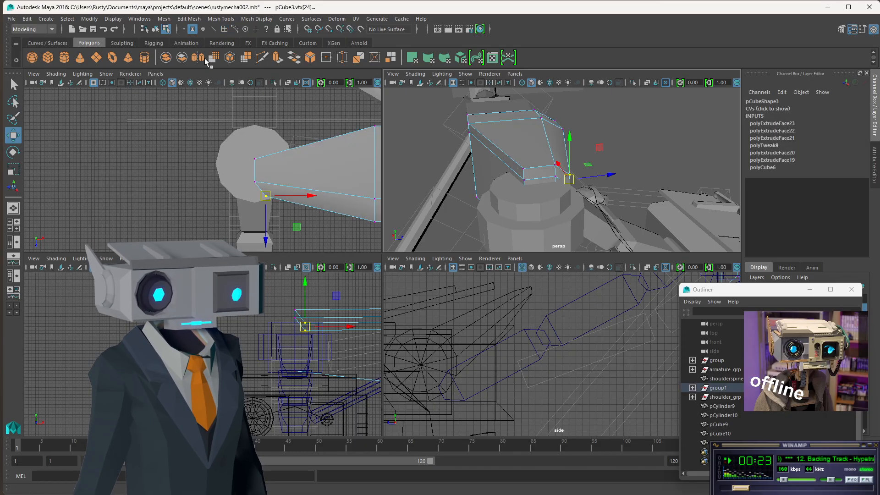
pyautogui.click(255, 159)
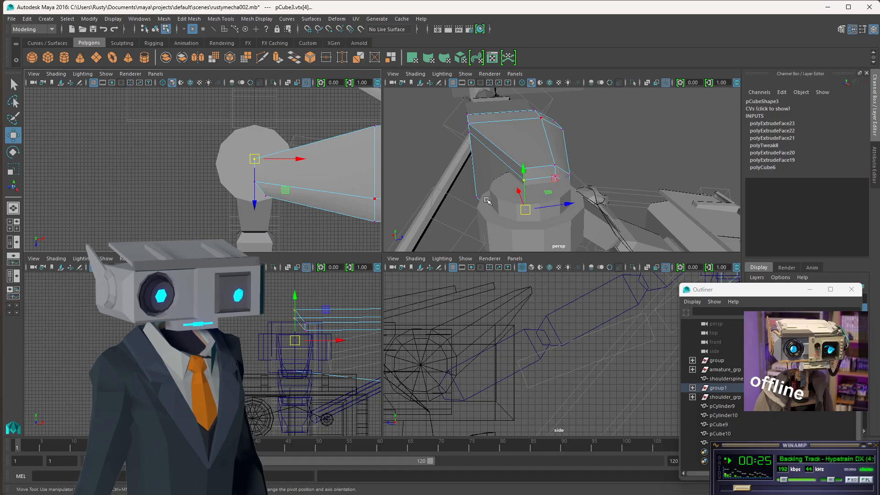
pyautogui.moveTo(571, 207); pyautogui.dragTo(554, 207)
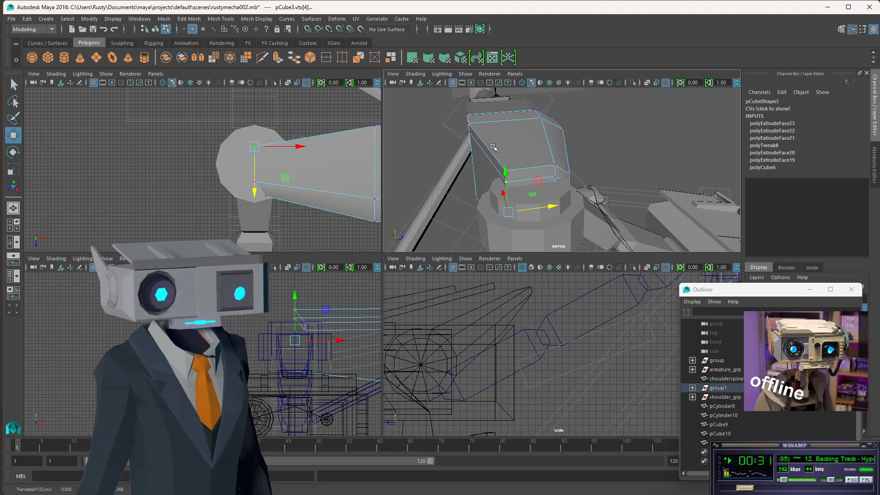
pyautogui.keyDown('alt'); pyautogui.moveTo(483, 156); pyautogui.dragTo(386, 137); pyautogui.keyUp('alt')
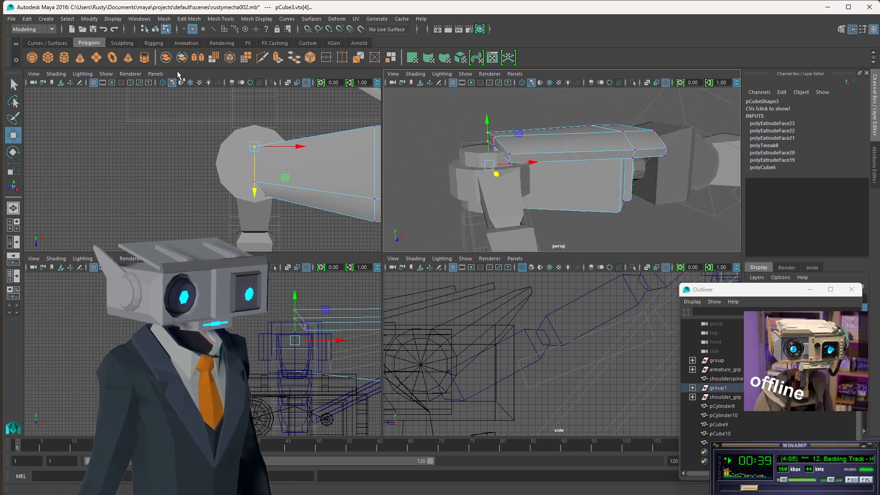
pyautogui.click(156, 30)
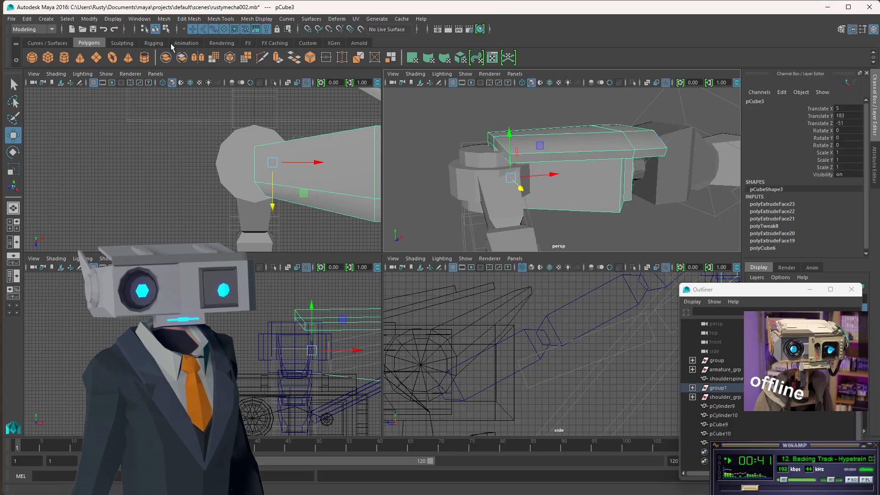
# - Clear the selection of the arm casing and close the Outliner window
pyautogui.click(453, 138)
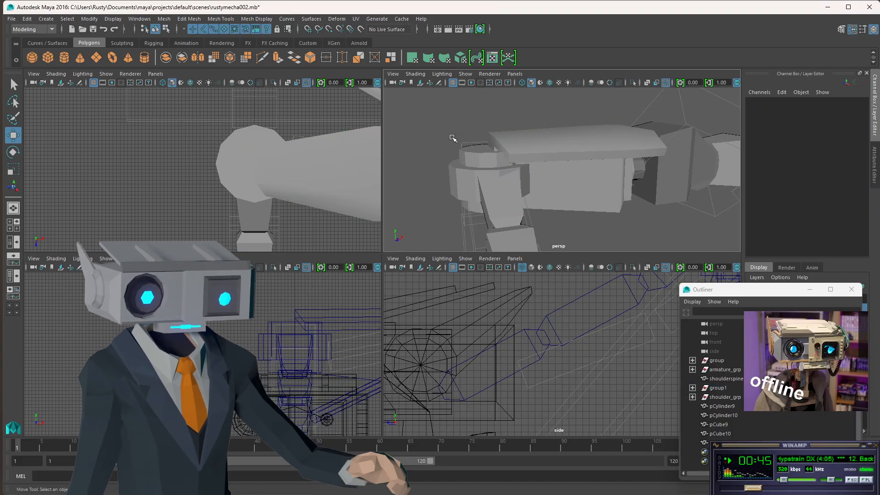
pyautogui.keyDown('alt'); pyautogui.moveTo(468, 124); pyautogui.dragTo(488, 187); pyautogui.keyUp('alt')
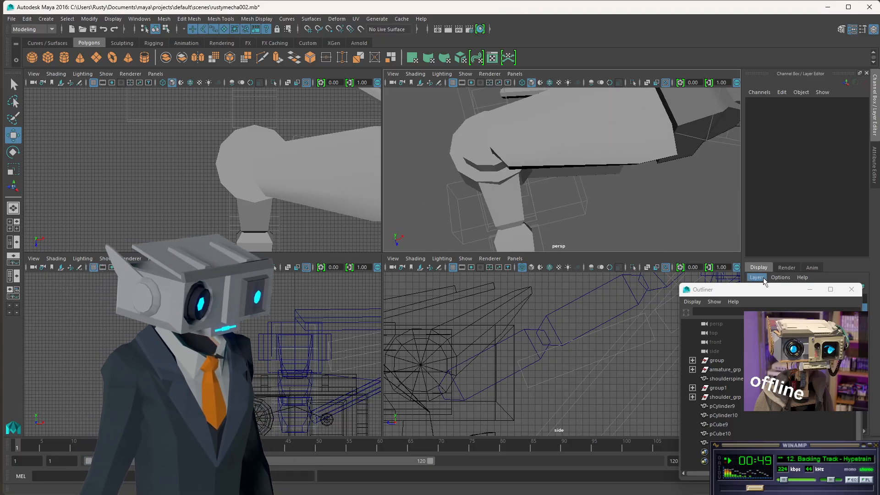
pyautogui.moveTo(768, 291); pyautogui.dragTo(722, 128)
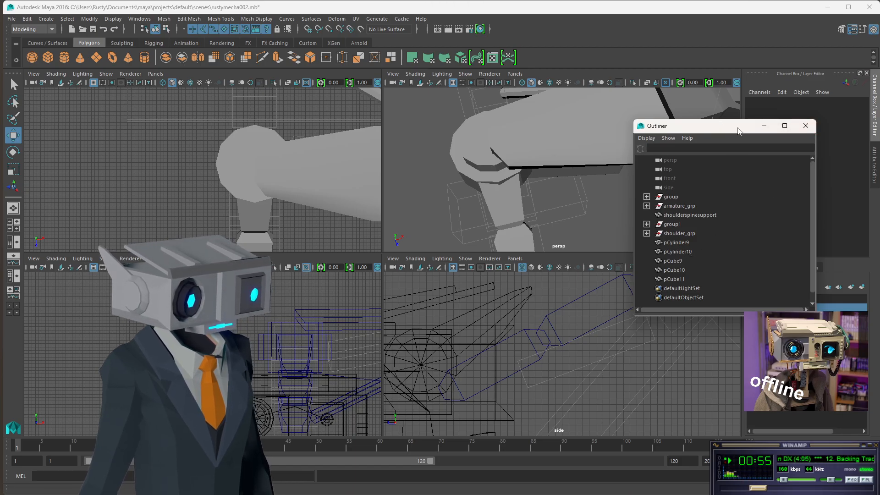
pyautogui.moveTo(738, 131); pyautogui.dragTo(718, 126)
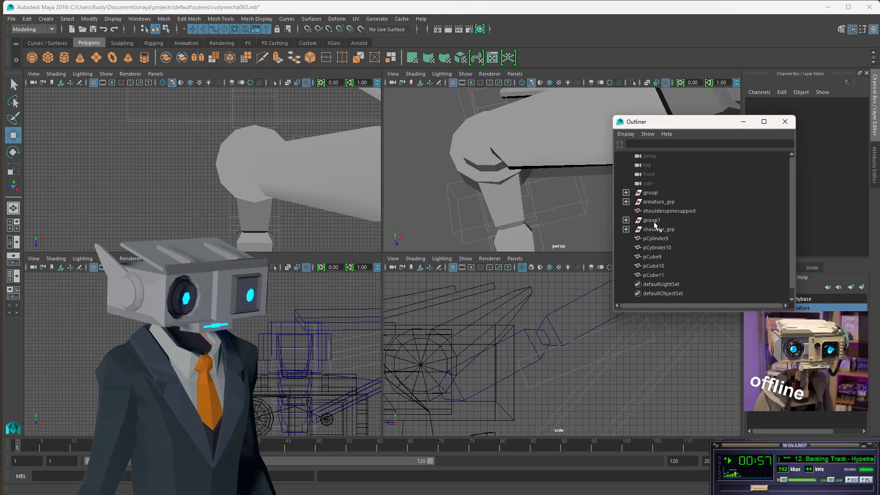
pyautogui.click(785, 122)
# - Open the Hypergraph Hierarchy to see how the scene objects are grouped
pyautogui.click(113, 19)
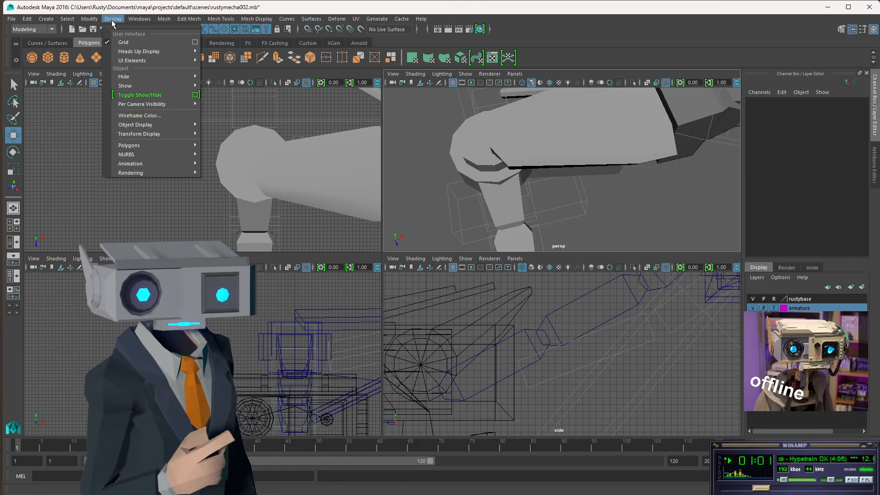
pyautogui.moveTo(130, 19)
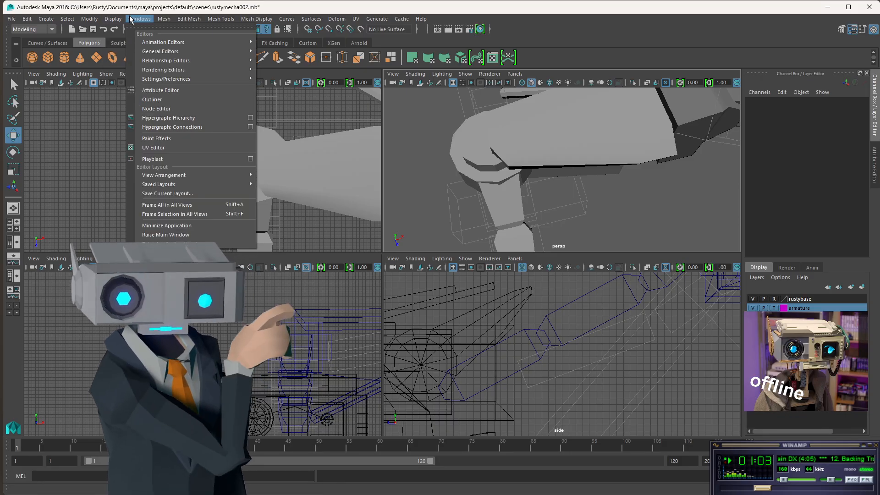
pyautogui.moveTo(146, 44)
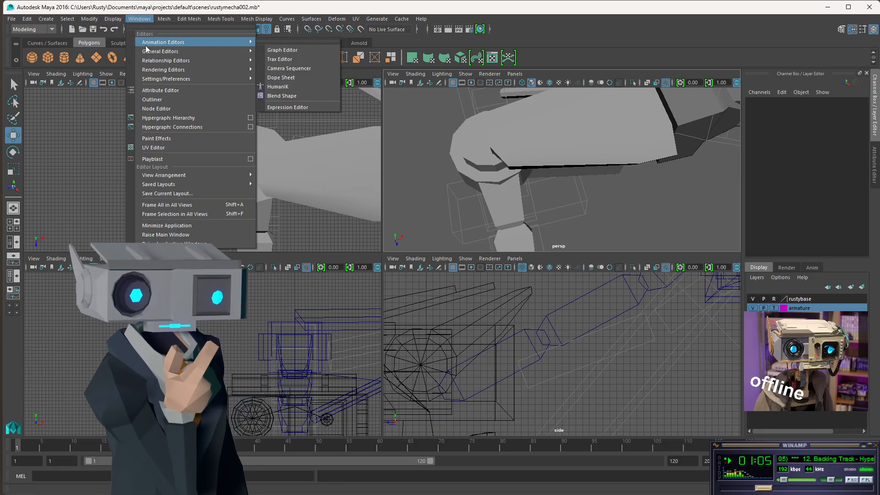
pyautogui.moveTo(148, 63)
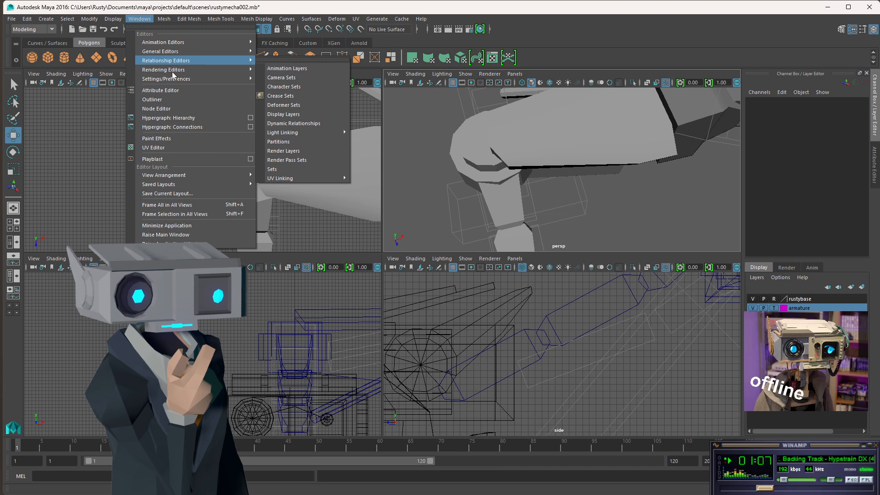
pyautogui.click(163, 118)
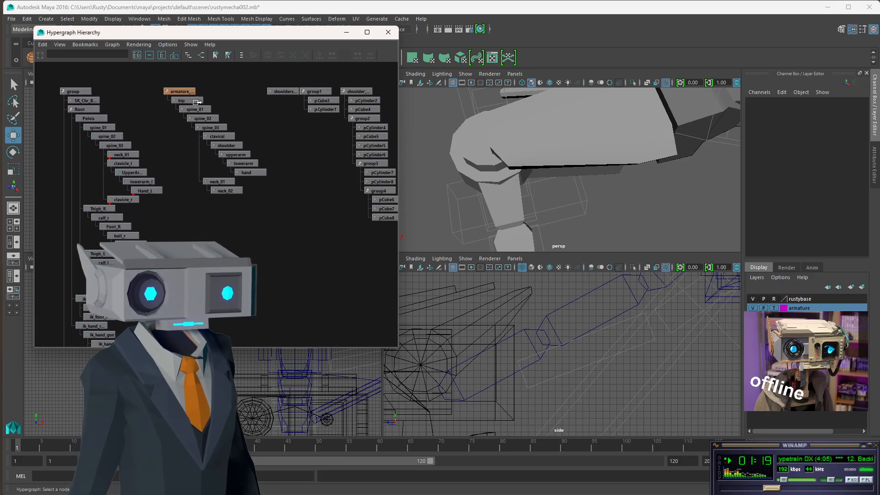
# - Locate the ungrouped parts pCylinder9, pCylinder10, pCube9, pCube10 and pCube11 in the hierarchy and frame them in the views
pyautogui.click(186, 92)
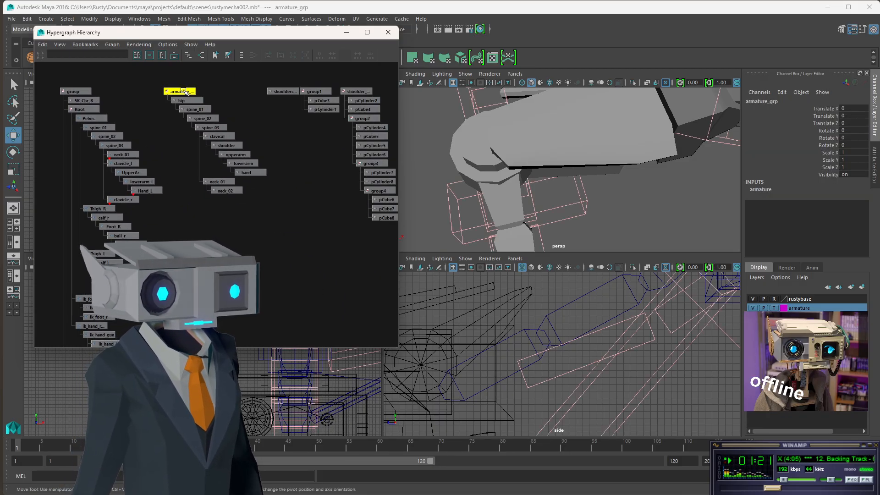
pyautogui.keyDown('alt'); pyautogui.moveTo(296, 137); pyautogui.dragTo(219, 161, button='middle'); pyautogui.keyUp('alt')
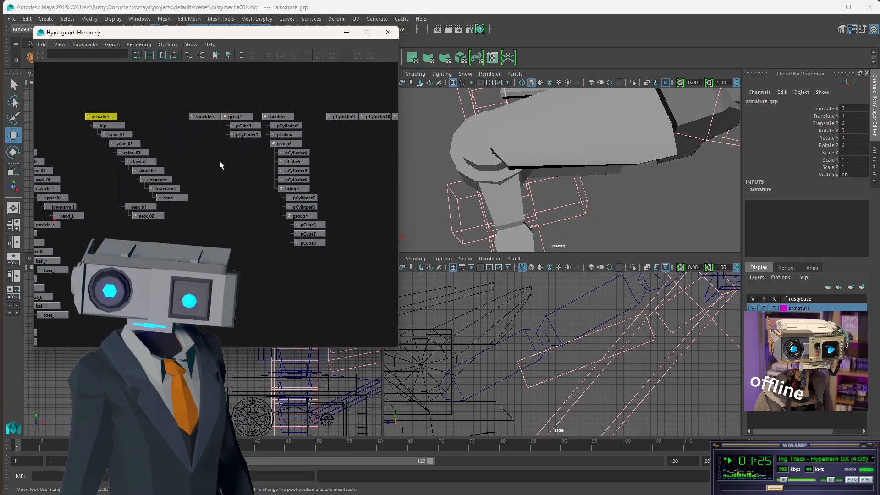
pyautogui.keyDown('alt'); pyautogui.moveTo(342, 168); pyautogui.dragTo(215, 176, button='middle'); pyautogui.keyUp('alt')
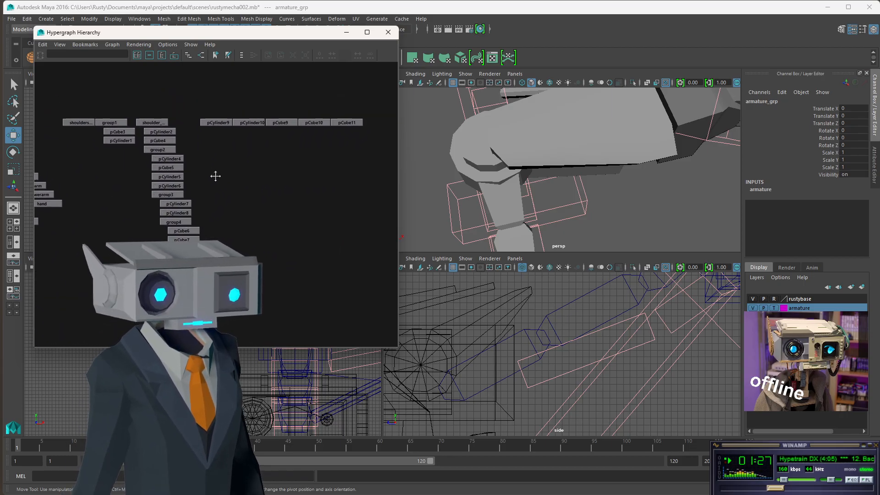
pyautogui.moveTo(206, 106); pyautogui.dragTo(366, 146)
pyautogui.press('f')
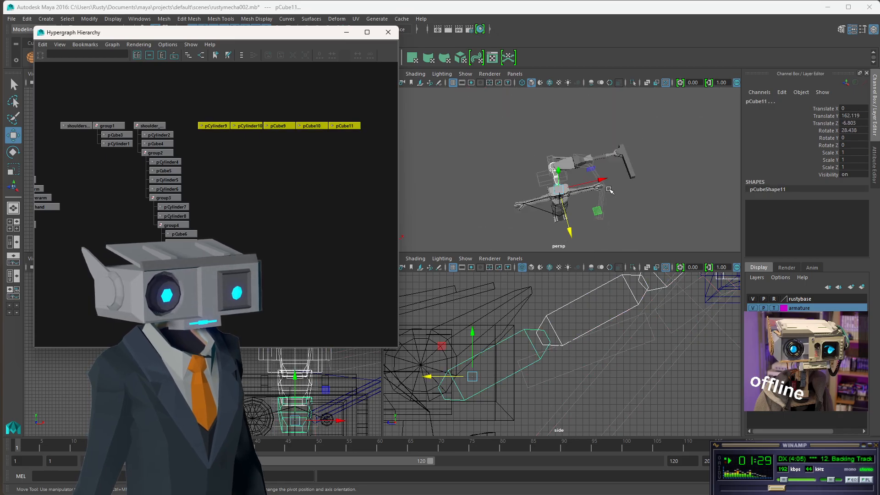
pyautogui.press('f')
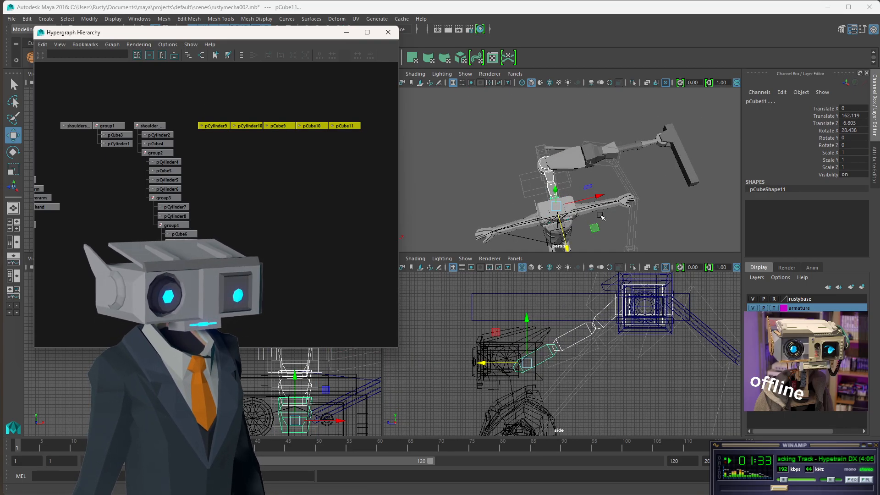
pyautogui.hotkey('shift', 'f')
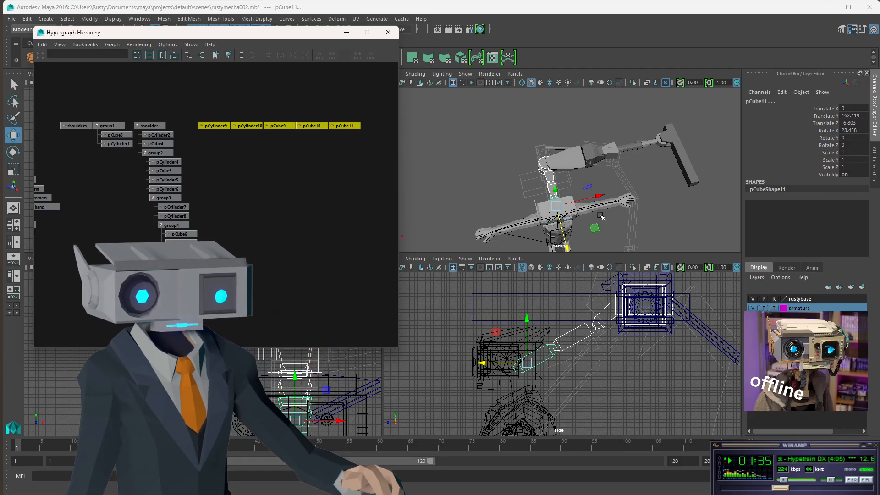
# - Select the ungrouped cylinders pCylinder10 and pCylinder9 to identify which parts of the arm joint they are
pyautogui.click(248, 126)
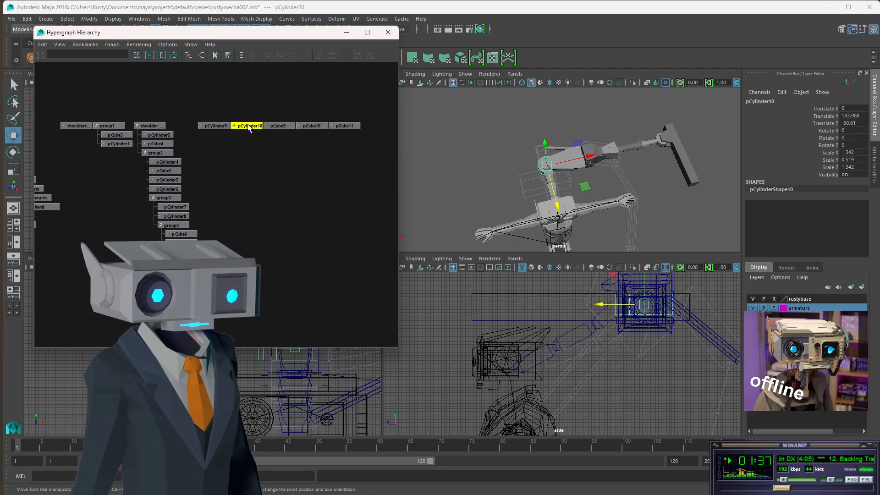
pyautogui.click(217, 126)
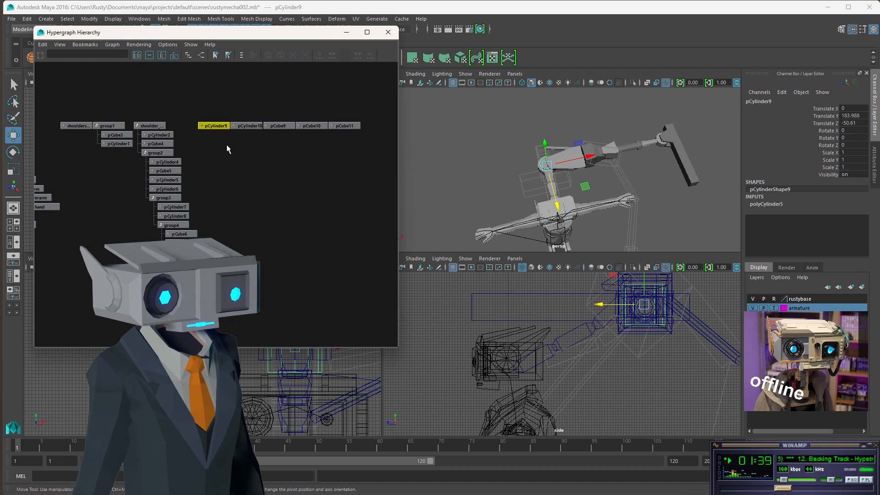
pyautogui.moveTo(205, 131); pyautogui.dragTo(182, 228, button='middle')
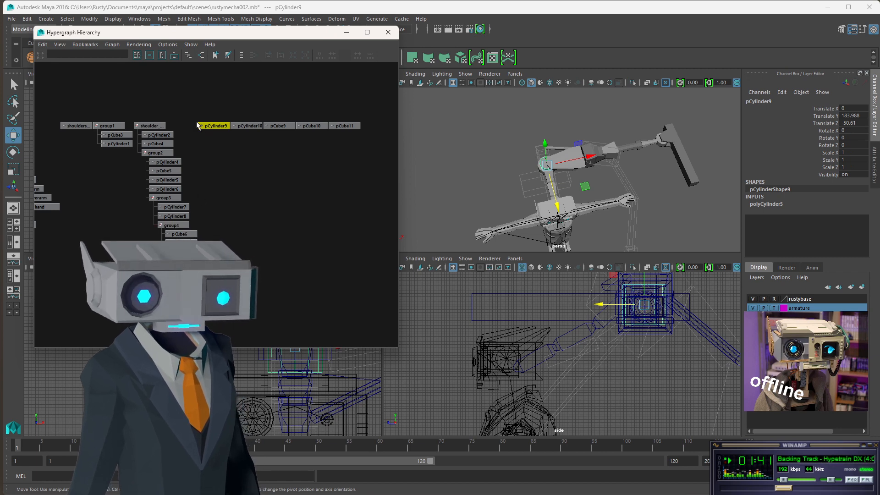
pyautogui.moveTo(256, 138); pyautogui.dragTo(256, 137)
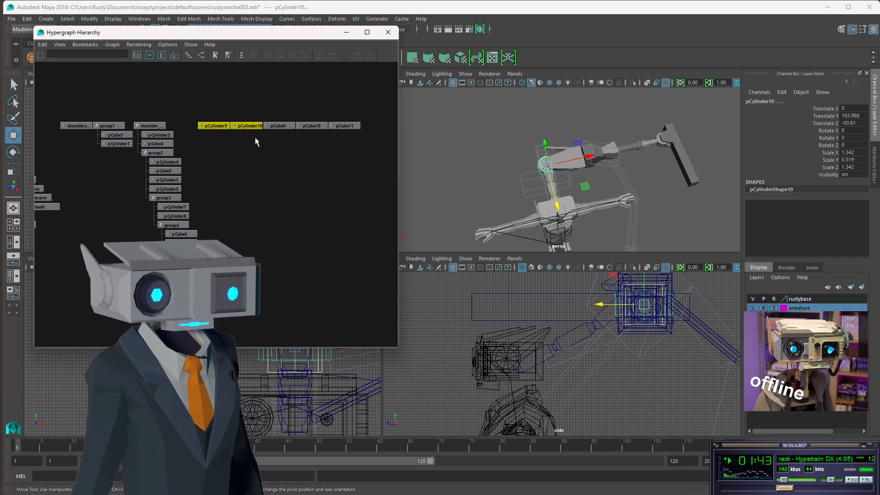
# - Examine which arm parts belong to shoulder_grp and which belong to group1 with the casing pCube3
pyautogui.click(153, 136)
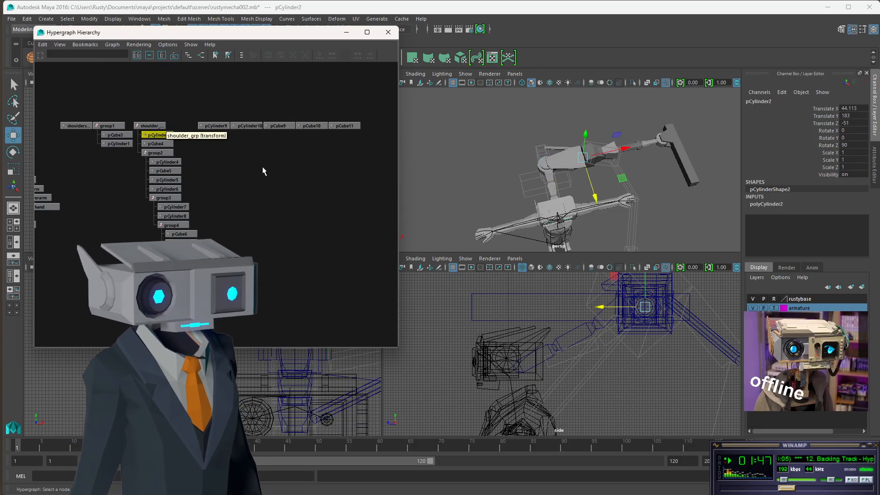
pyautogui.keyDown('alt'); pyautogui.moveTo(572, 152); pyautogui.dragTo(612, 125); pyautogui.keyUp('alt')
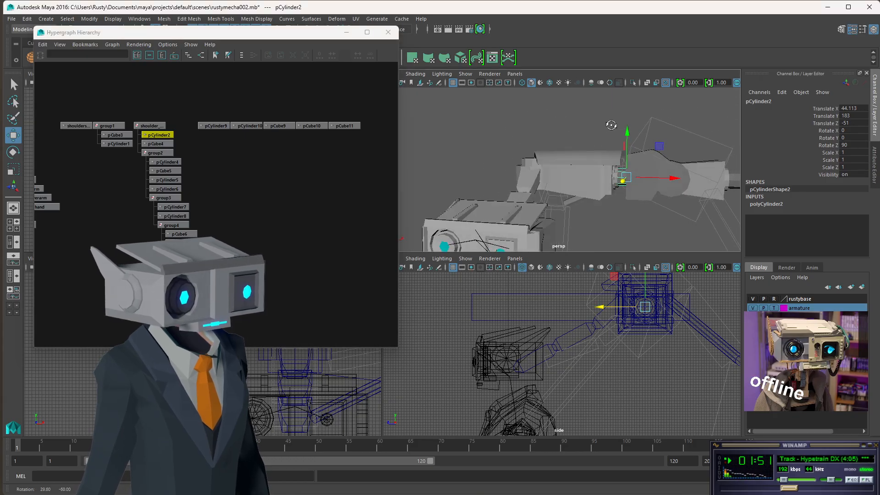
pyautogui.click(161, 144)
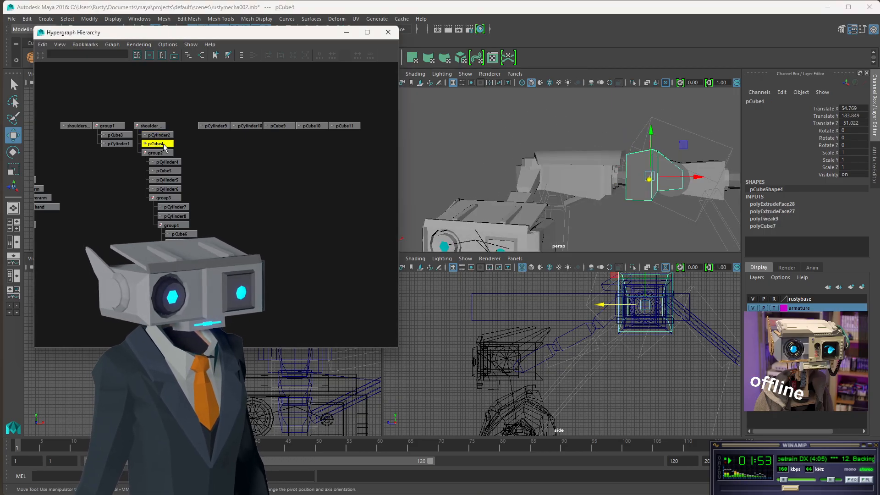
pyautogui.click(582, 172)
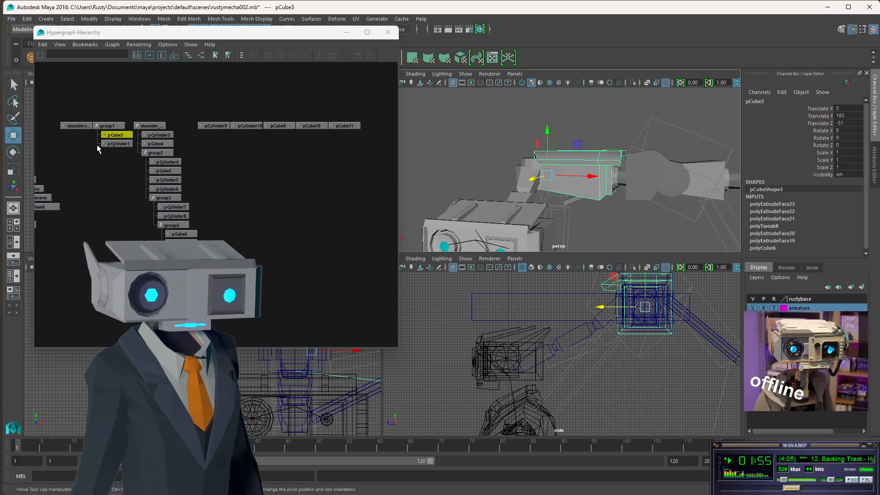
pyautogui.click(118, 144)
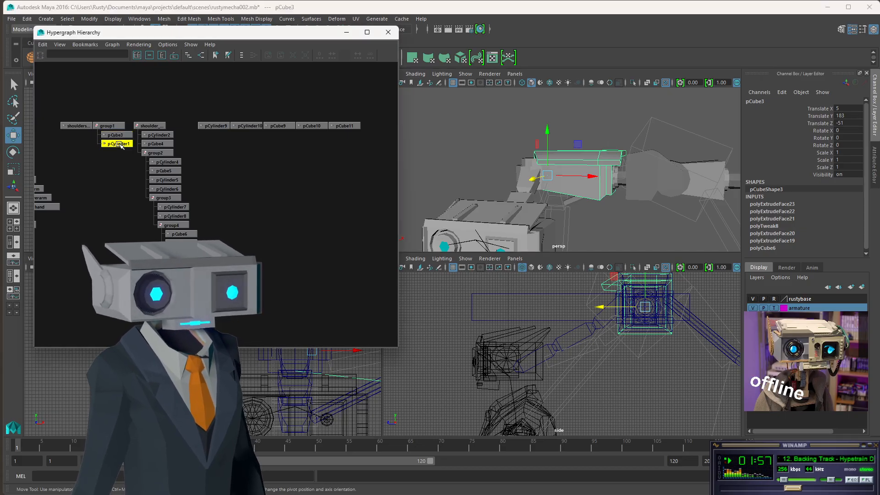
pyautogui.click(118, 136)
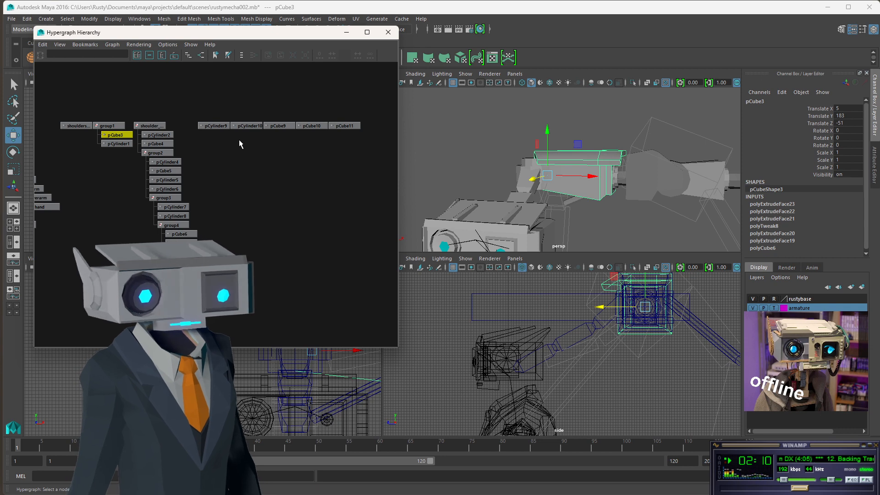
pyautogui.click(148, 127)
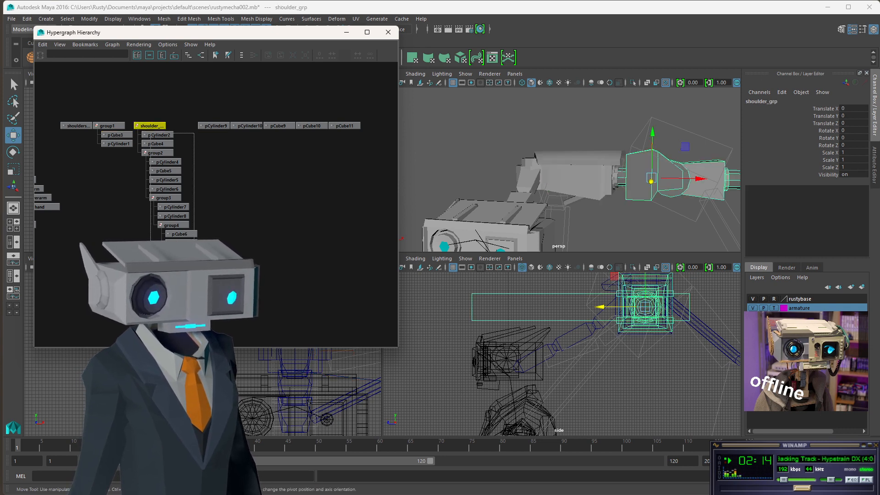
pyautogui.moveTo(149, 137); pyautogui.dragTo(146, 134)
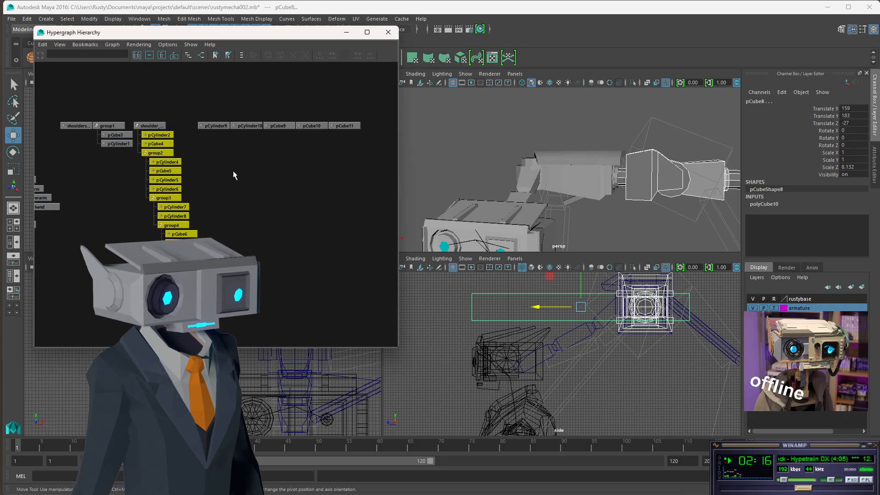
pyautogui.click(154, 127)
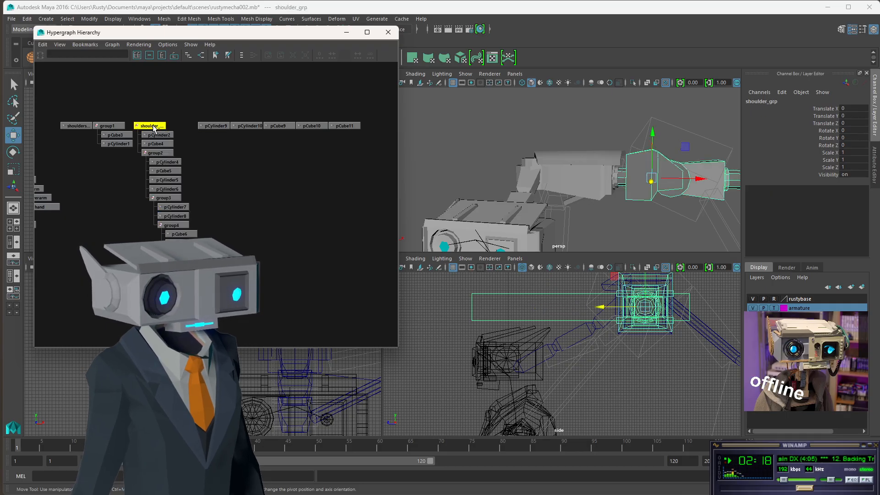
pyautogui.click(583, 173)
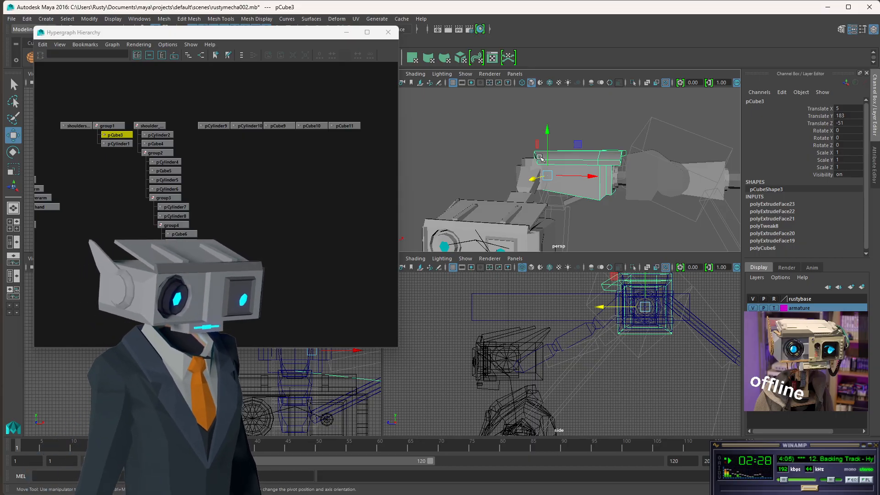
pyautogui.click(117, 143)
pyautogui.click(115, 135)
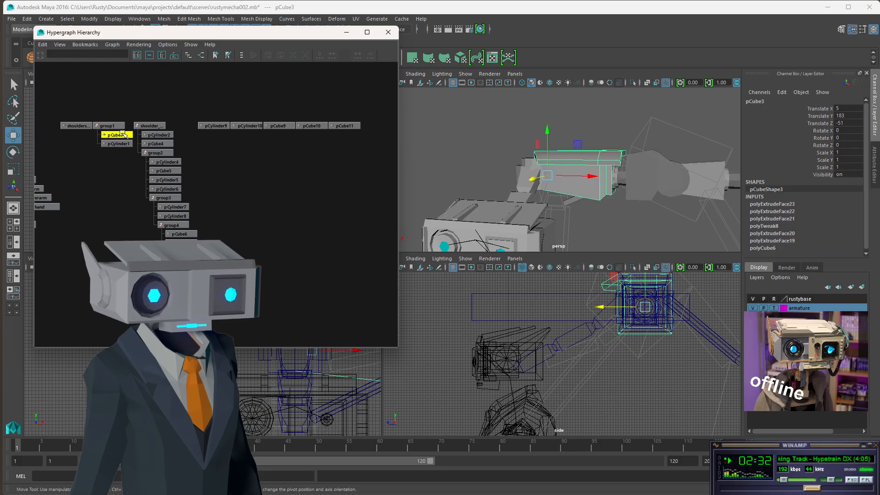
# - Parent the ungrouped cylinder pCylinder9 under group1 in the hierarchy
pyautogui.click(215, 125)
pyautogui.click(247, 126)
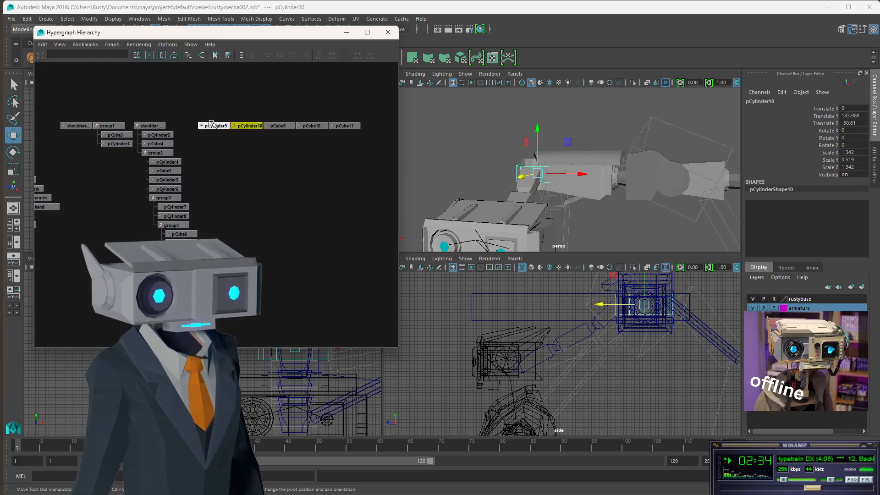
pyautogui.click(216, 126)
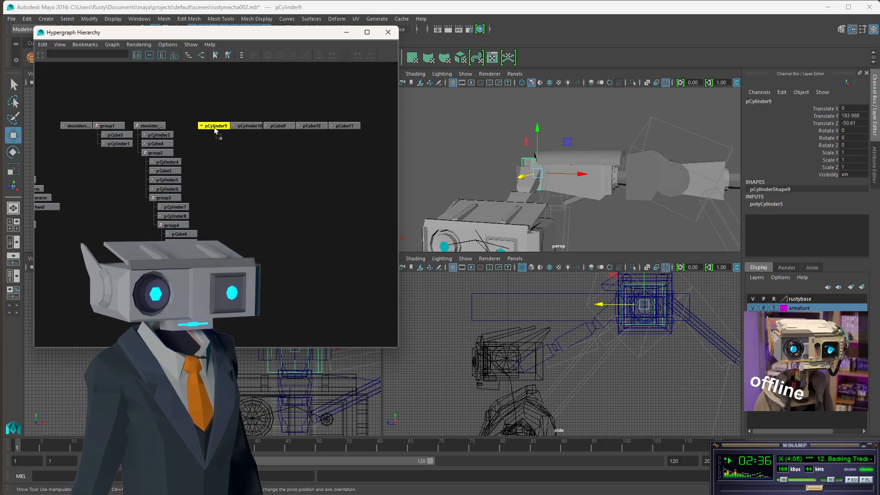
pyautogui.moveTo(108, 129); pyautogui.dragTo(108, 130, button='middle')
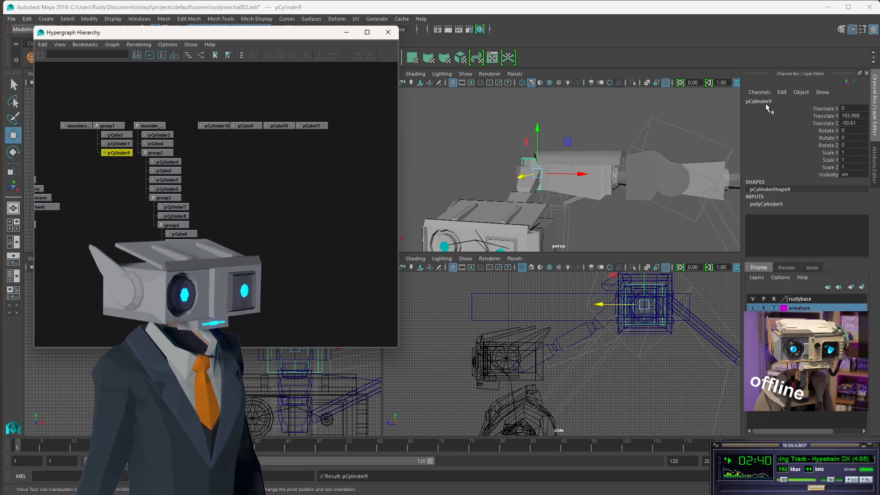
# - Rename the cylinder pCylinder9 under group1 as shoulder_pivot
pyautogui.rightClick(121, 155)
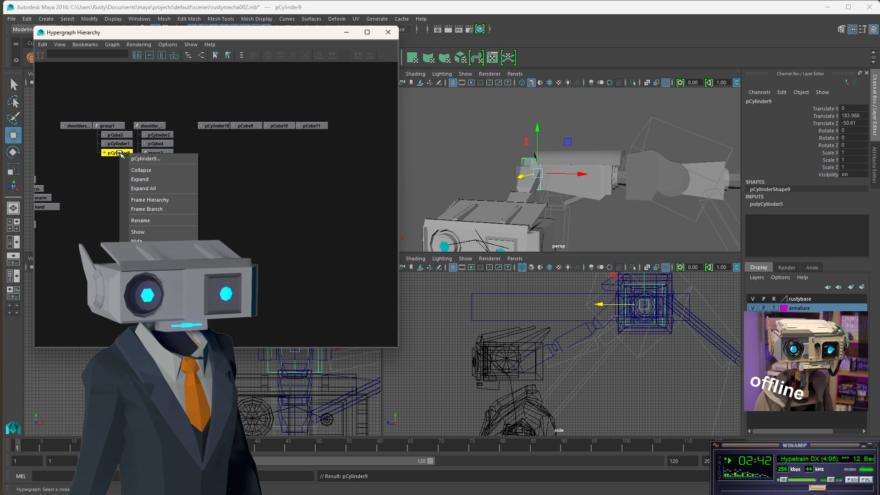
pyautogui.click(145, 158)
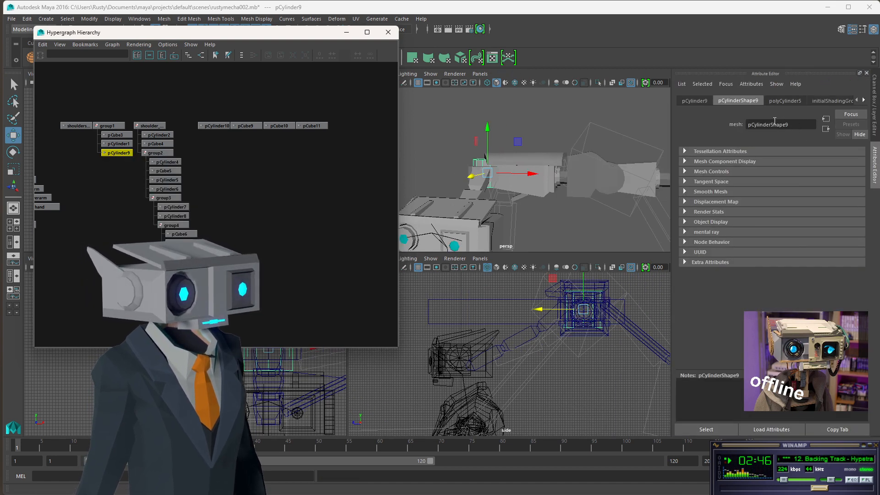
pyautogui.click(695, 100)
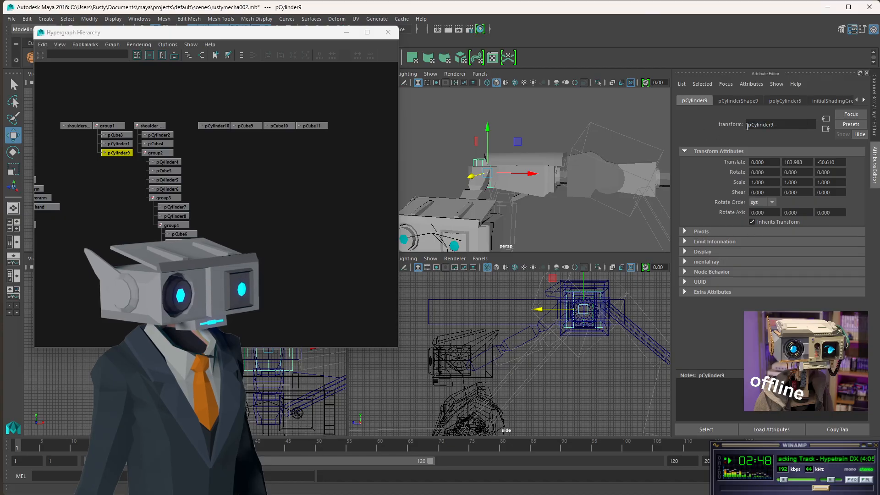
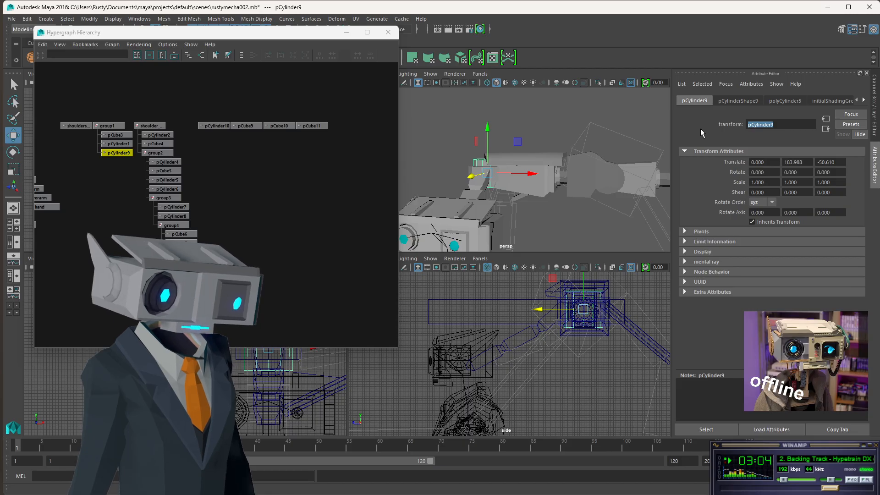
pyautogui.write('s')
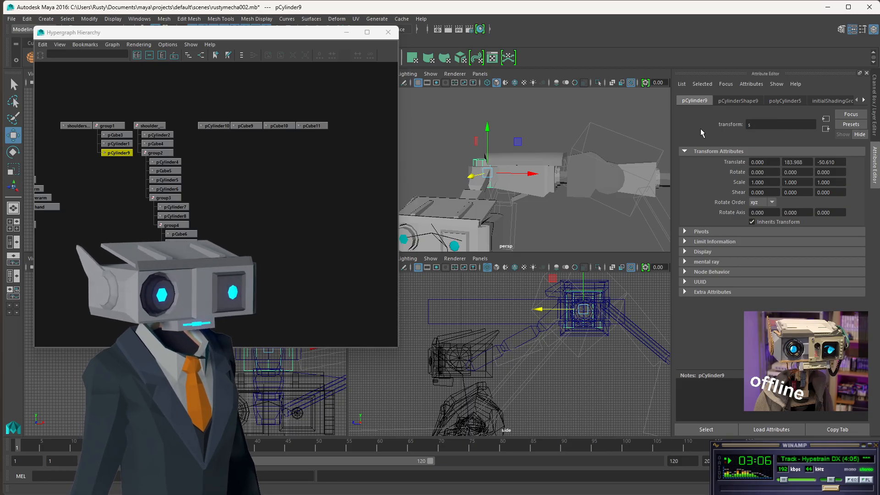
pyautogui.write('houlderp')
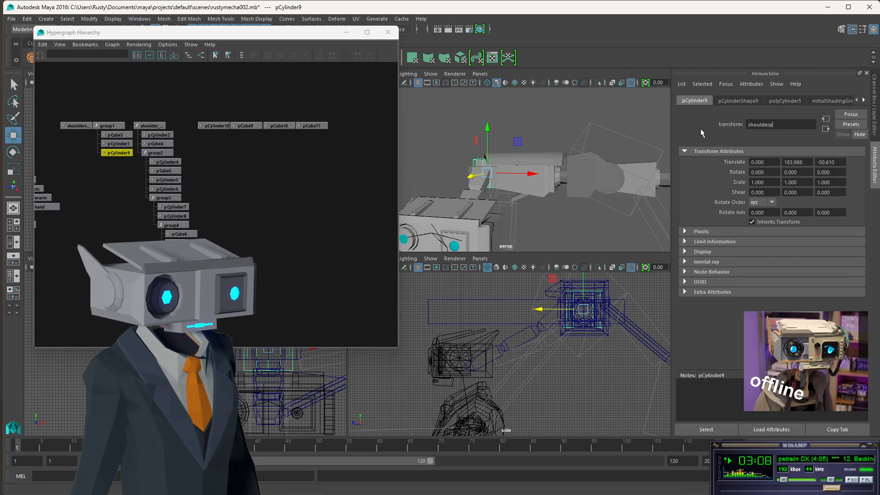
pyautogui.write('iv')
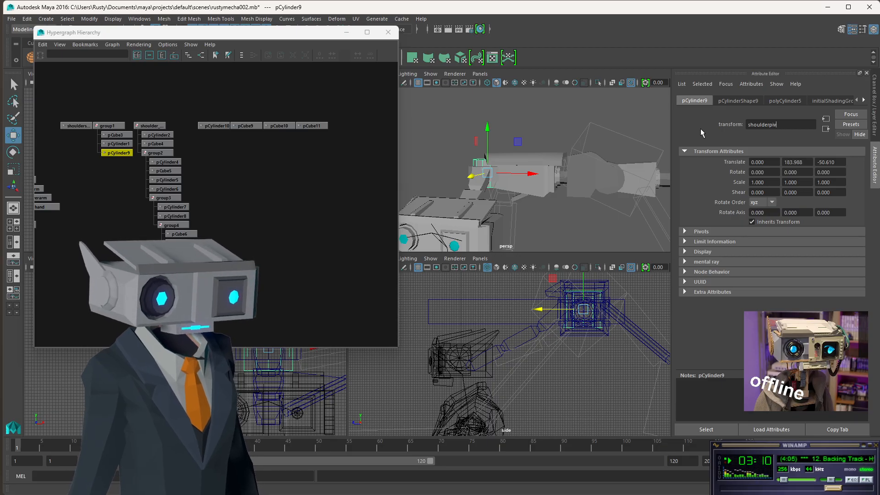
pyautogui.press('BackSpace')
pyautogui.write('pivot')
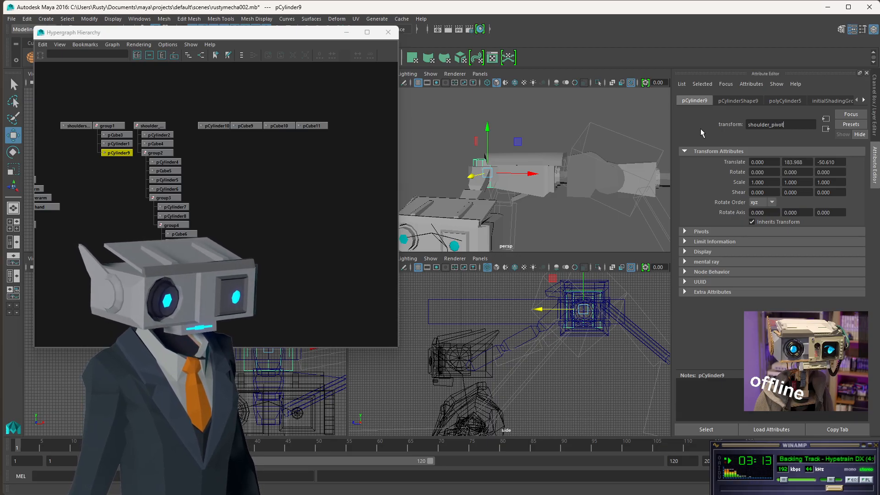
pyautogui.press('Return')
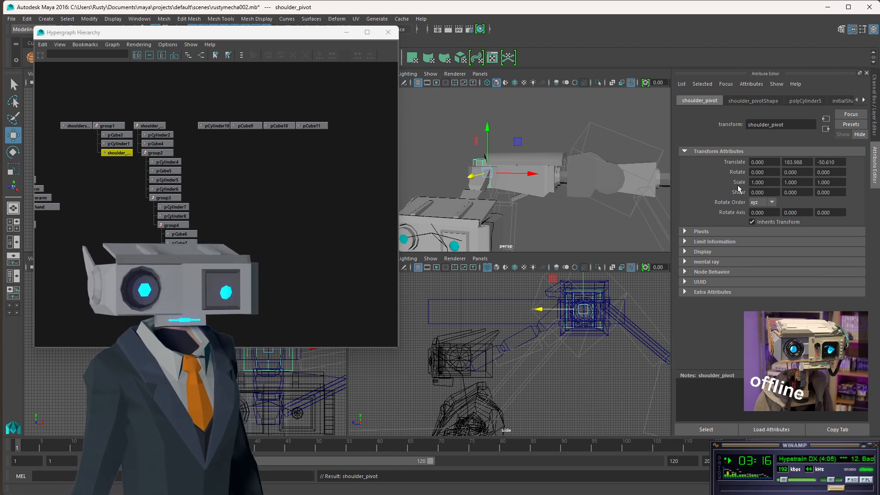
# - Rename the ungrouped cylinder pCylinder10 as spine_shoulder_pivot_holder
pyautogui.click(215, 126)
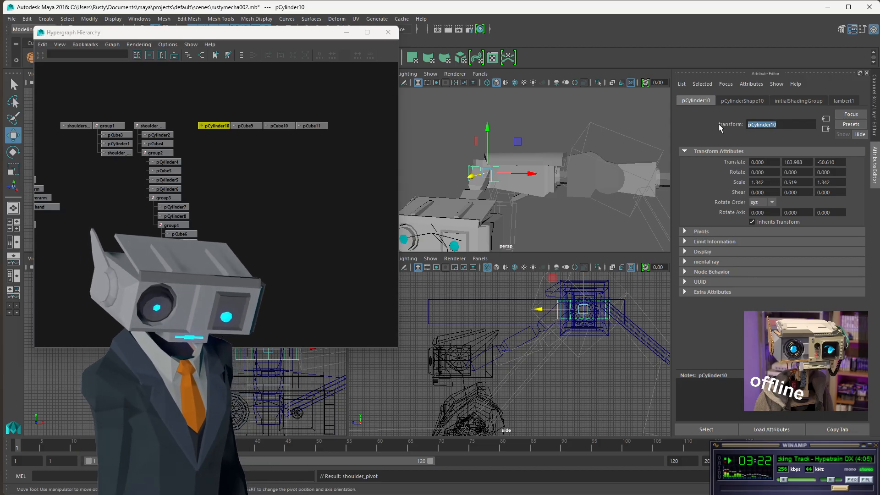
pyautogui.write('spine')
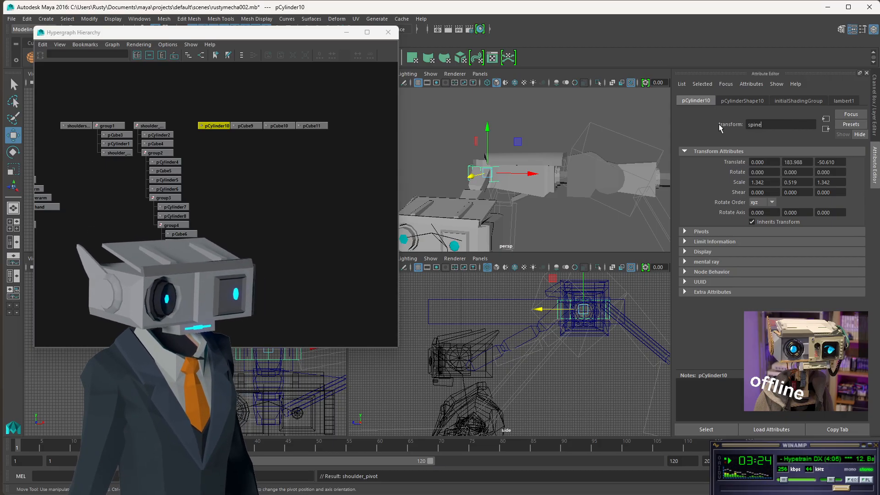
pyautogui.write('_shoulderpi')
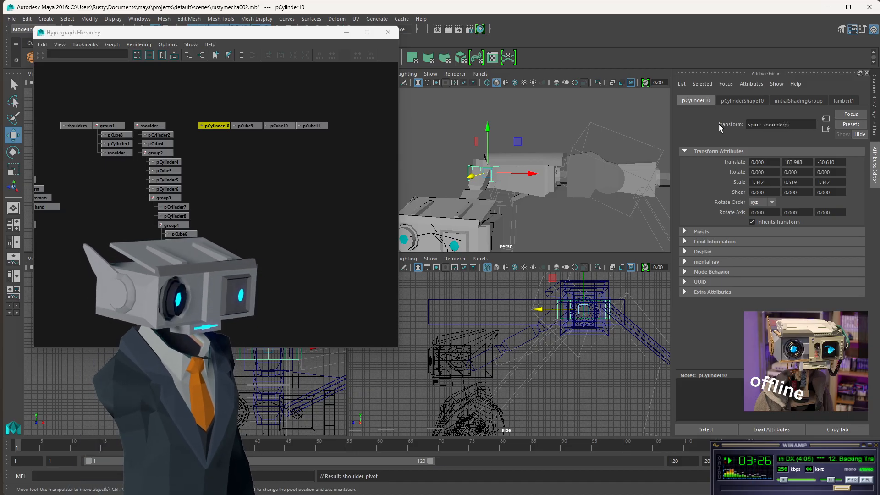
pyautogui.press('BackSpace')
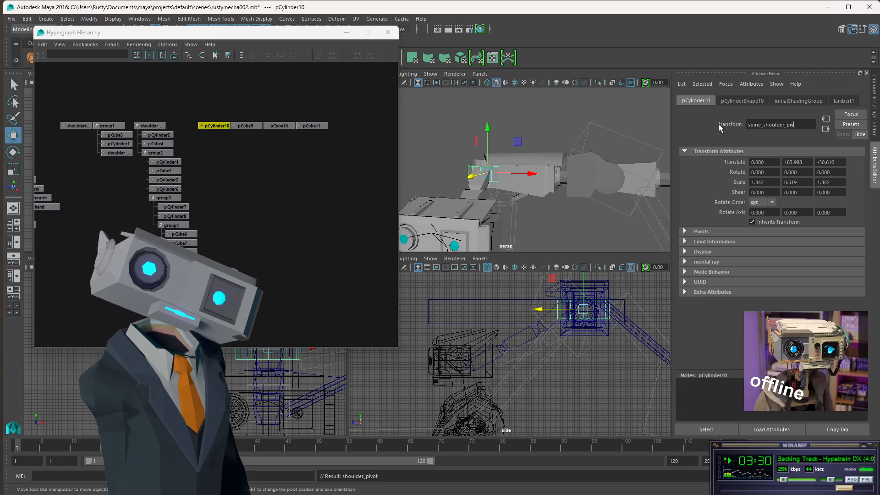
pyautogui.write('ivotho')
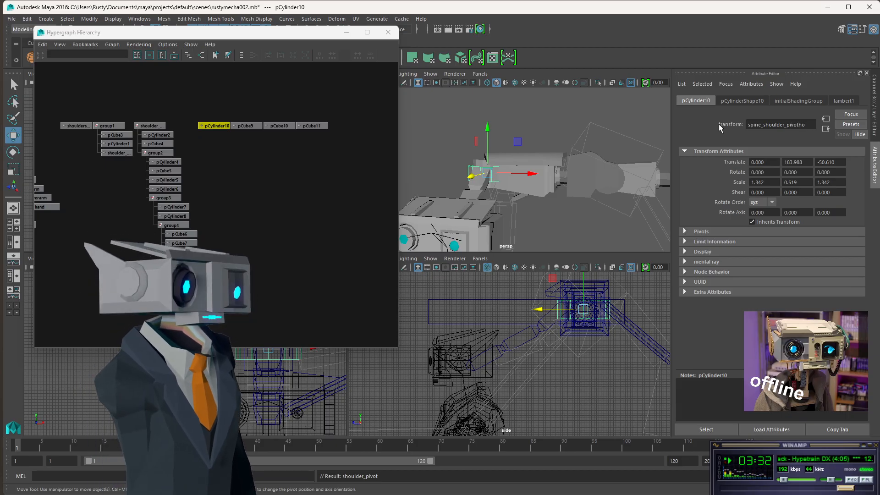
pyautogui.press('BackSpace')
pyautogui.press('BackSpace')
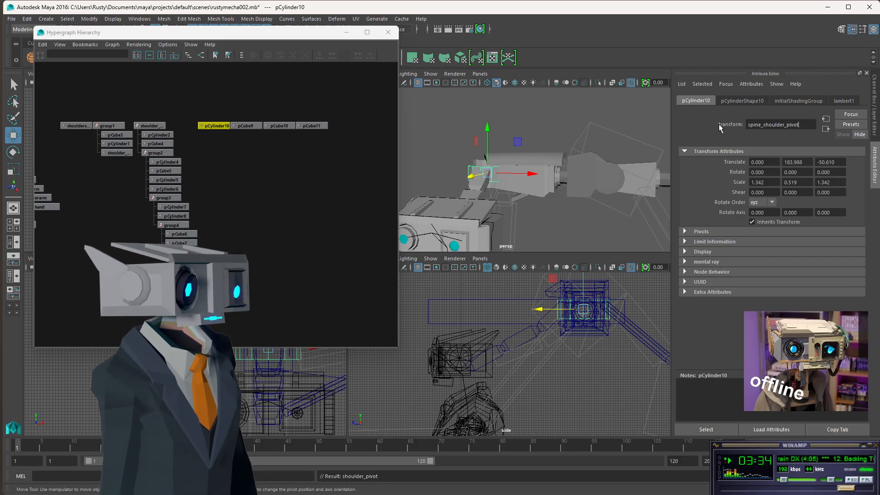
pyautogui.write('_holder')
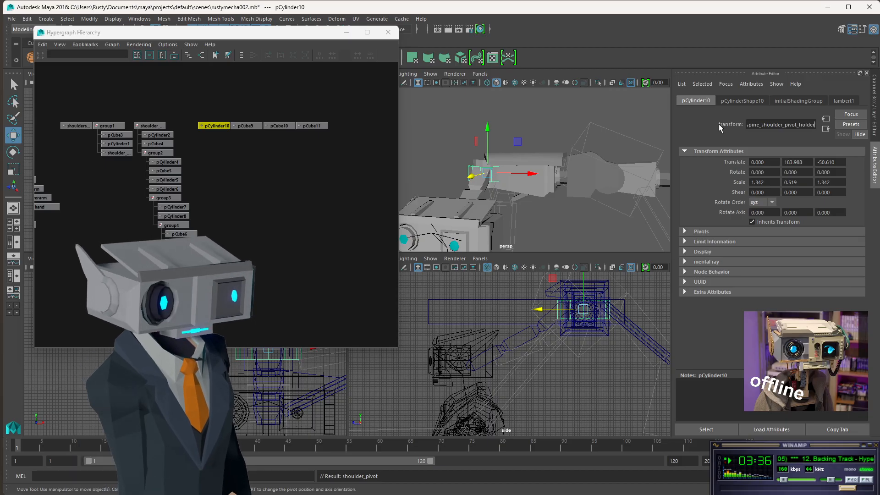
pyautogui.press('Return')
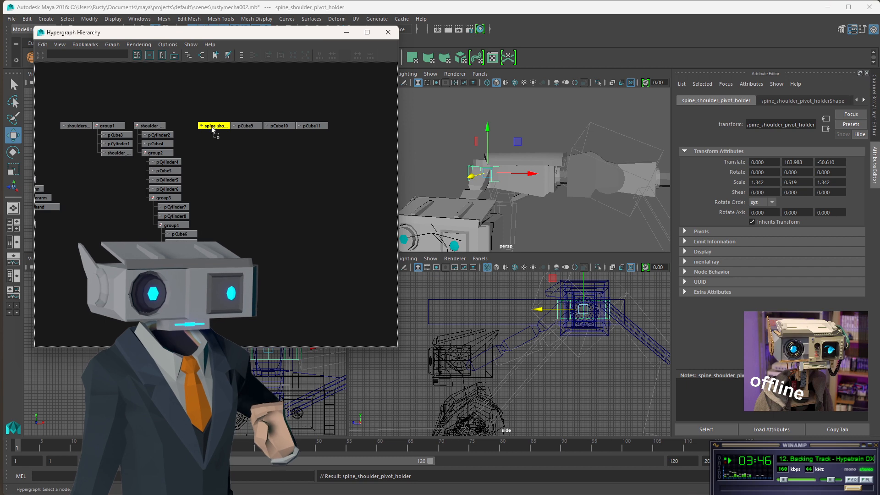
# - Group the three loose neck segments pCube9, pCube10 and pCube11 together
pyautogui.click(76, 126)
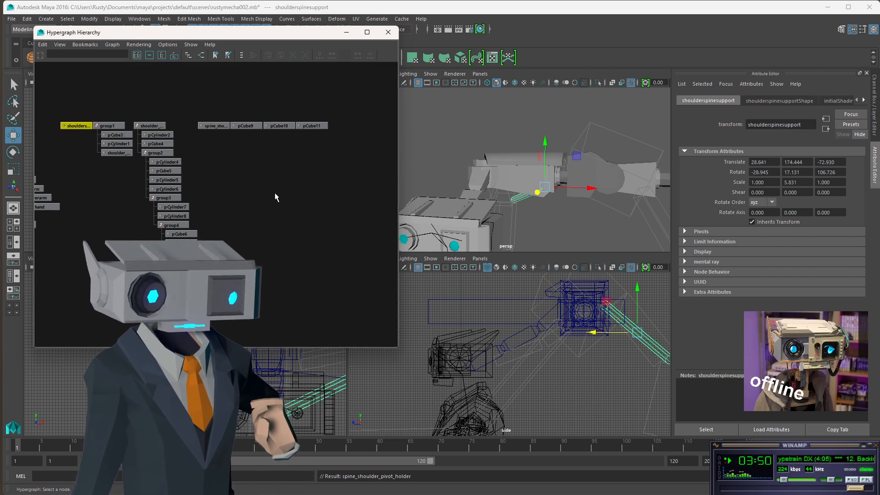
pyautogui.click(213, 126)
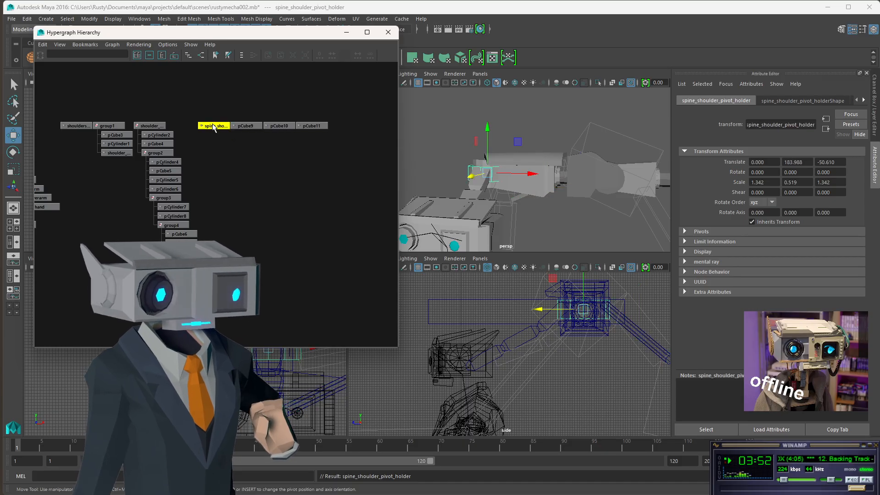
pyautogui.keyDown('alt'); pyautogui.moveTo(205, 154); pyautogui.dragTo(333, 157, button='middle'); pyautogui.keyUp('alt')
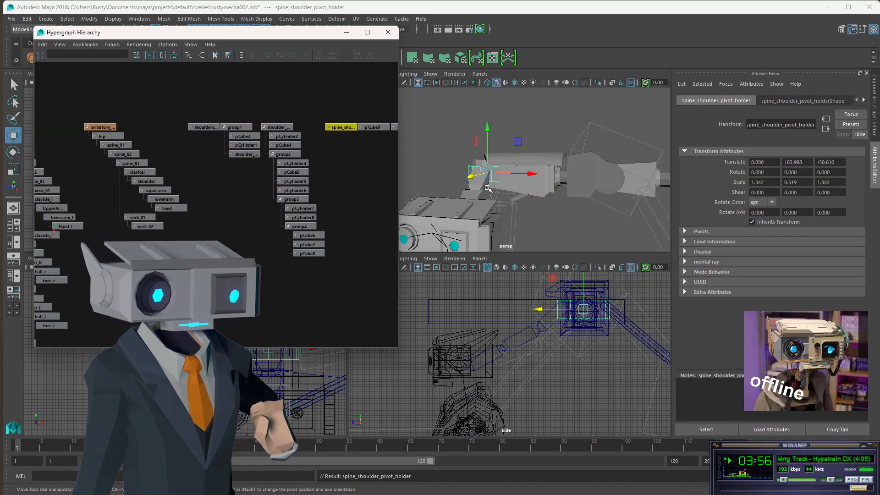
pyautogui.click(468, 215)
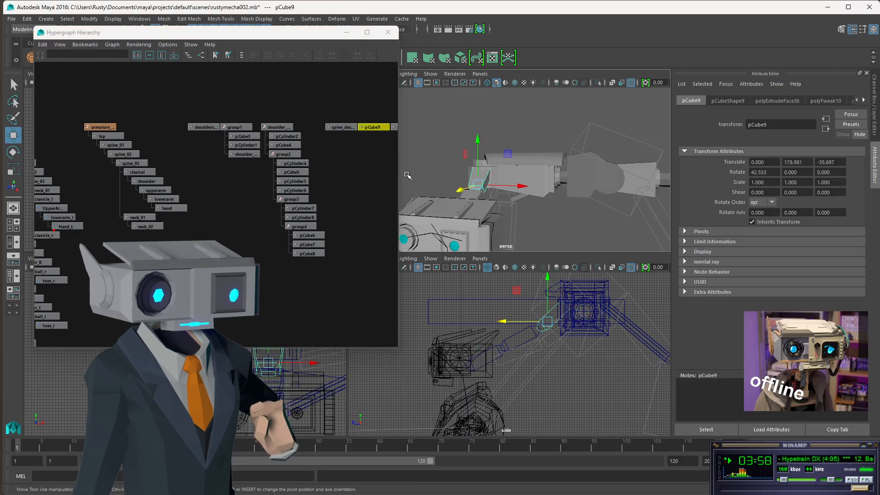
pyautogui.keyDown('alt'); pyautogui.moveTo(331, 183); pyautogui.dragTo(217, 192, button='middle'); pyautogui.keyUp('alt')
pyautogui.click(262, 139)
pyautogui.click(295, 138)
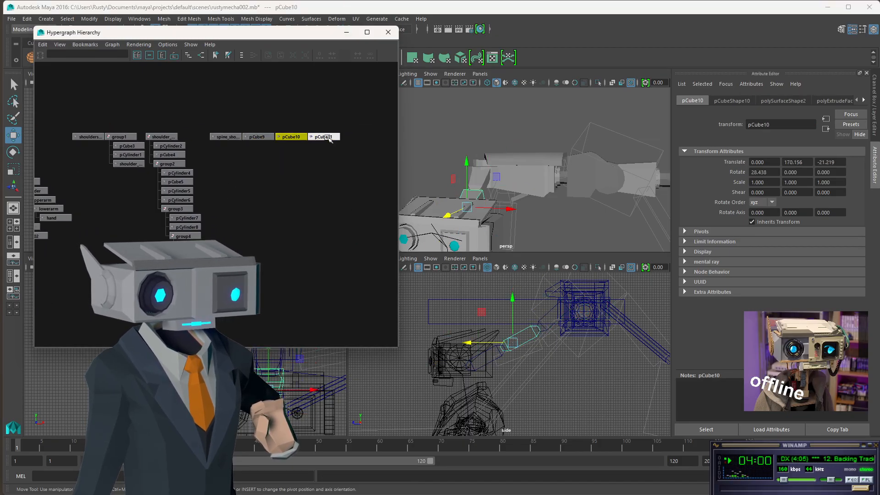
pyautogui.click(332, 139)
pyautogui.moveTo(257, 118); pyautogui.dragTo(346, 148)
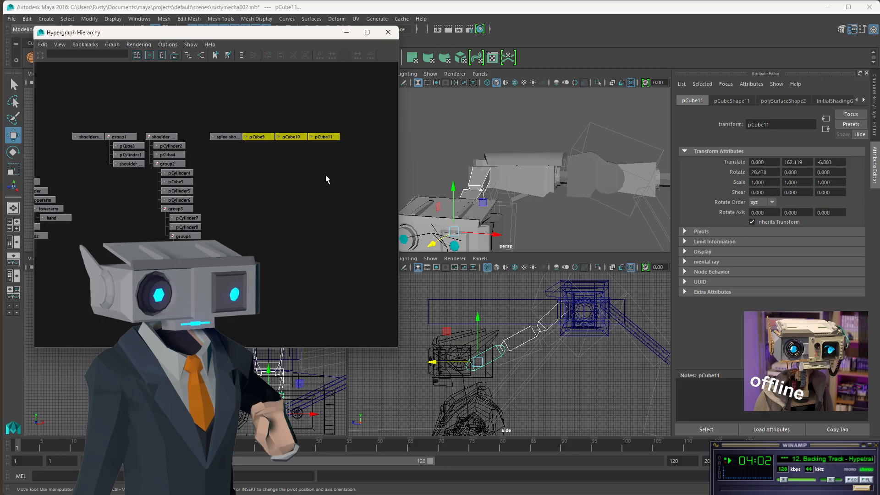
pyautogui.hotkey('ctrl', 'g')
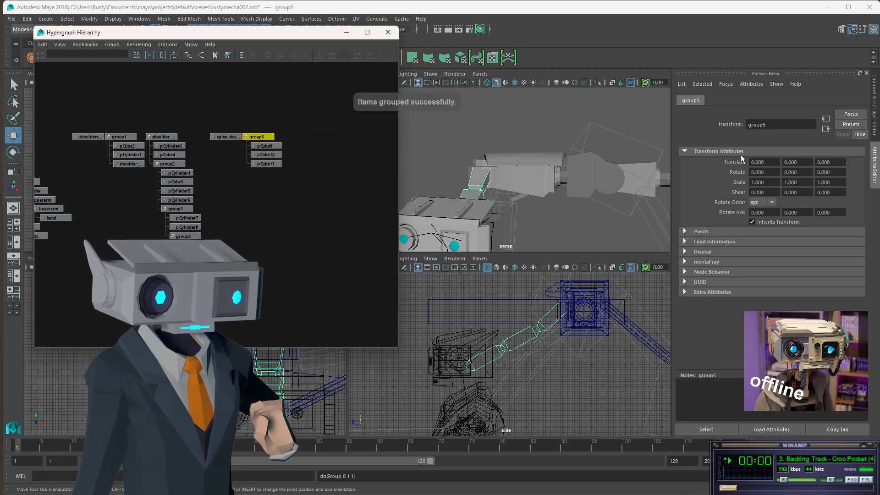
# - Name the new group of neck segments neck_grp
pyautogui.click(770, 129)
pyautogui.write('ne')
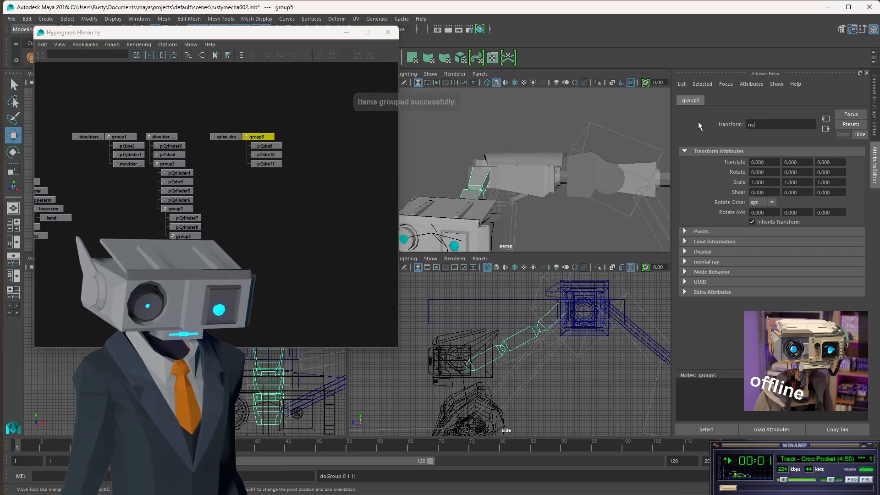
pyautogui.write('ck_grp')
pyautogui.press('Return')
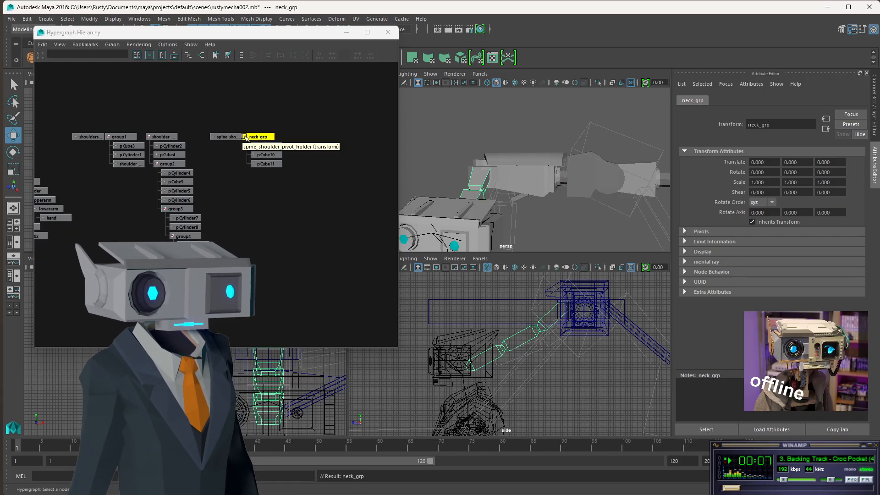
# - Parent spine_shoulder_pivot_holder under neck_grp in the hierarchy and clear the selection
pyautogui.click(225, 138)
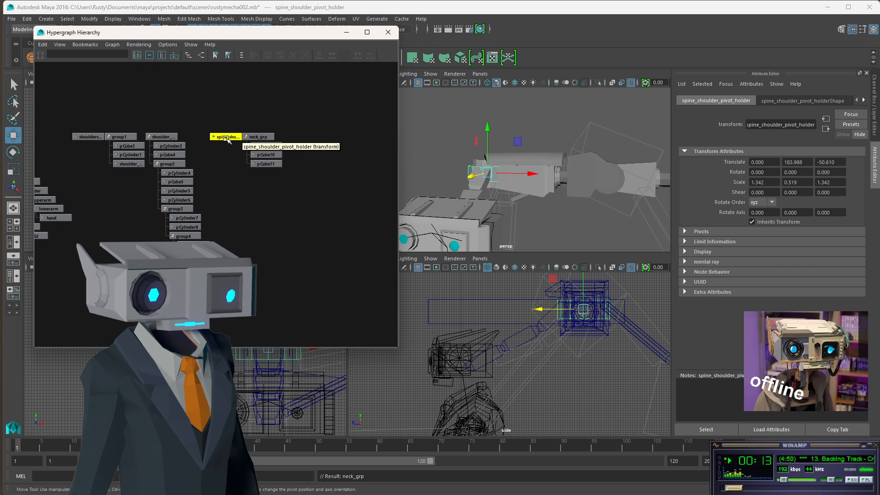
pyautogui.moveTo(226, 138); pyautogui.dragTo(257, 136, button='middle')
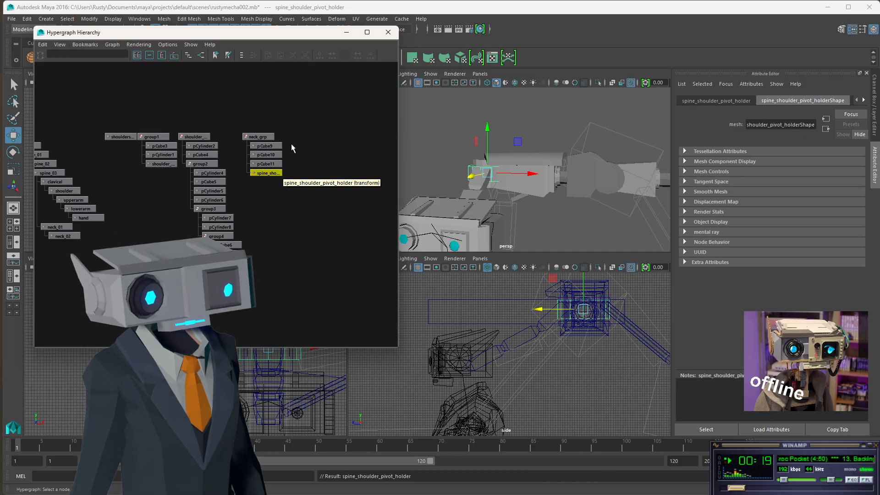
pyautogui.moveTo(291, 144); pyautogui.dragTo(274, 175)
pyautogui.click(292, 194)
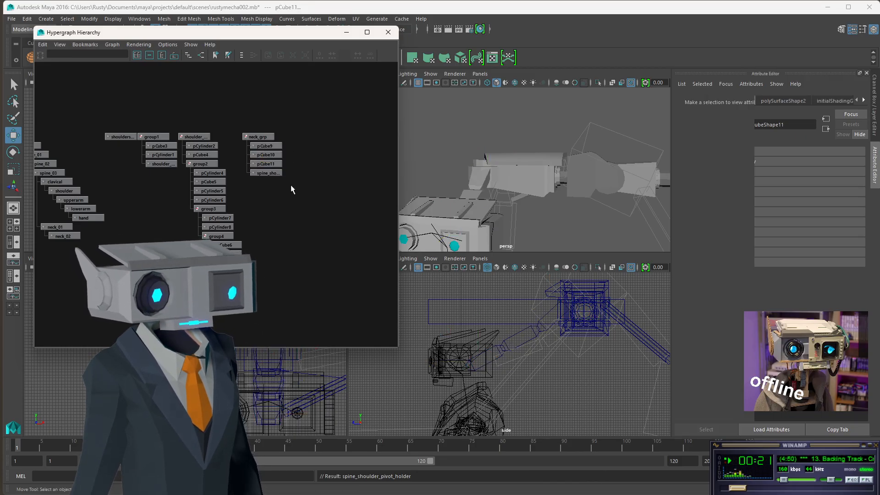
# - Inspect the neck segments in neck_grp and compare them with the neck_01 and spine joints of the original character skeleton
pyautogui.click(272, 147)
pyautogui.click(267, 163)
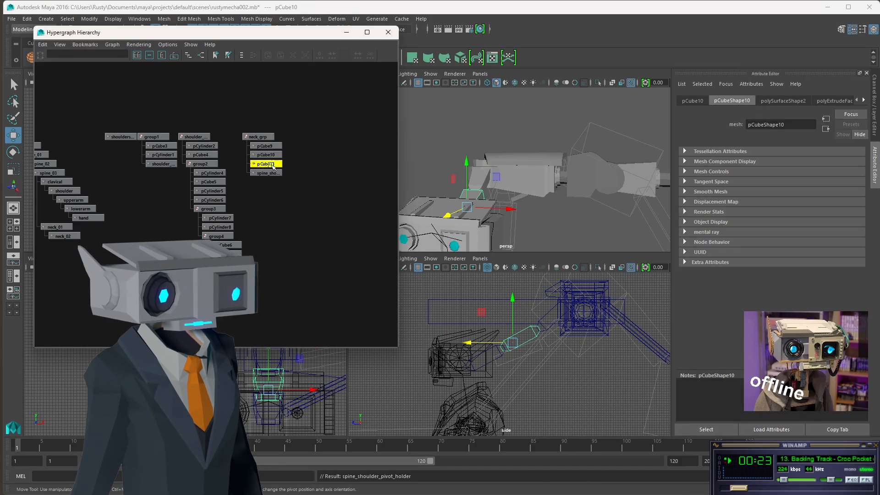
pyautogui.click(275, 147)
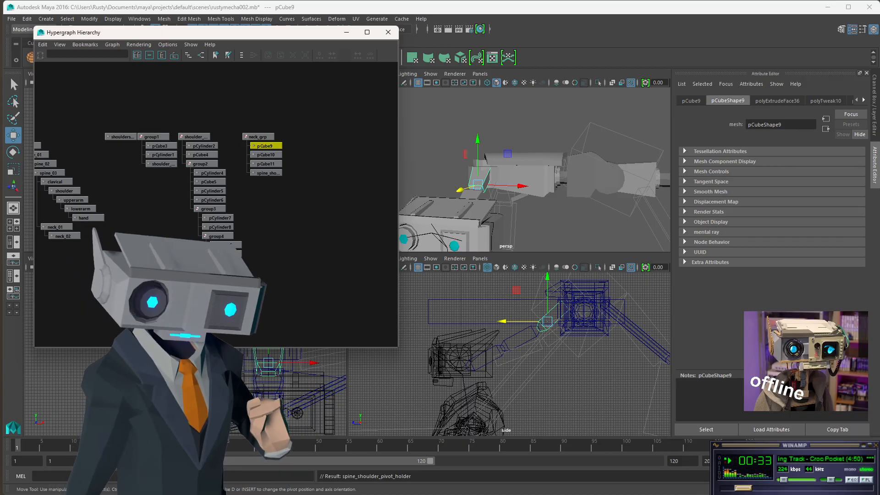
pyautogui.keyDown('alt'); pyautogui.moveTo(149, 272); pyautogui.dragTo(332, 278, button='middle'); pyautogui.keyUp('alt')
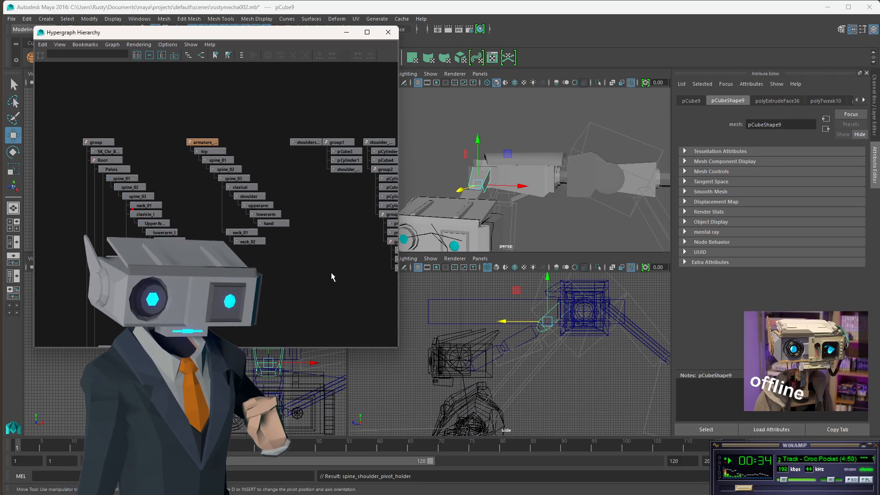
pyautogui.click(142, 206)
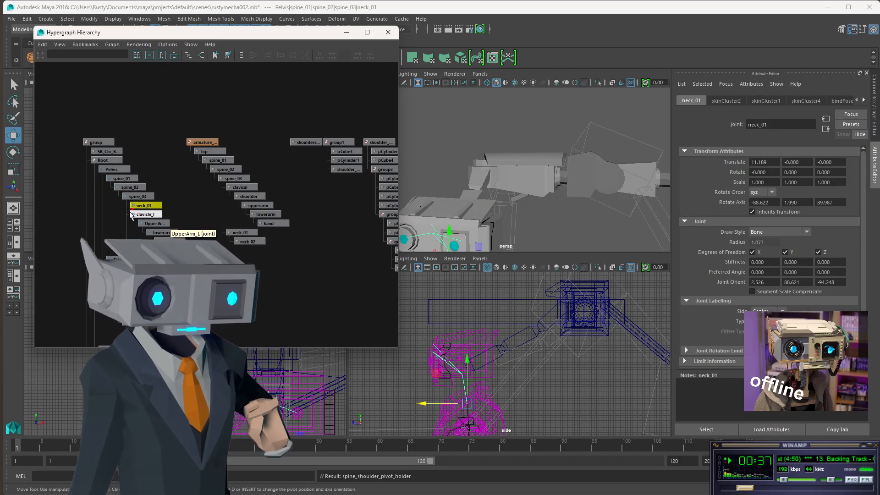
pyautogui.doubleClick(137, 206)
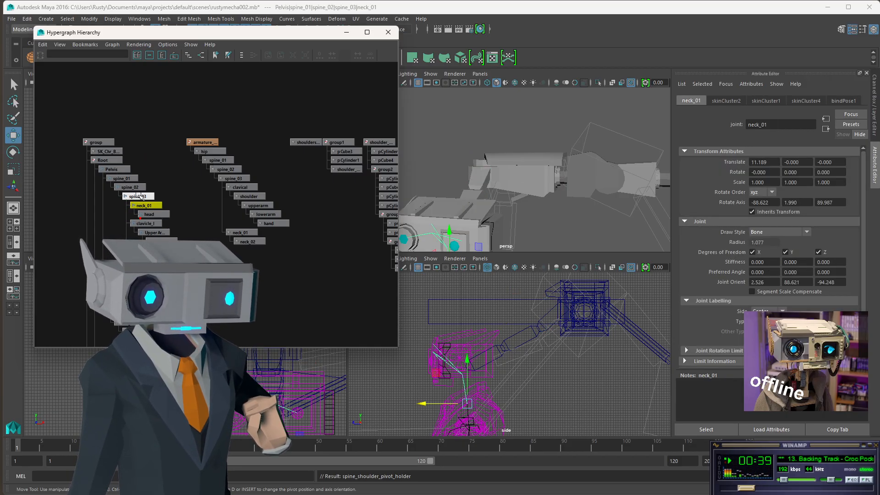
pyautogui.click(123, 179)
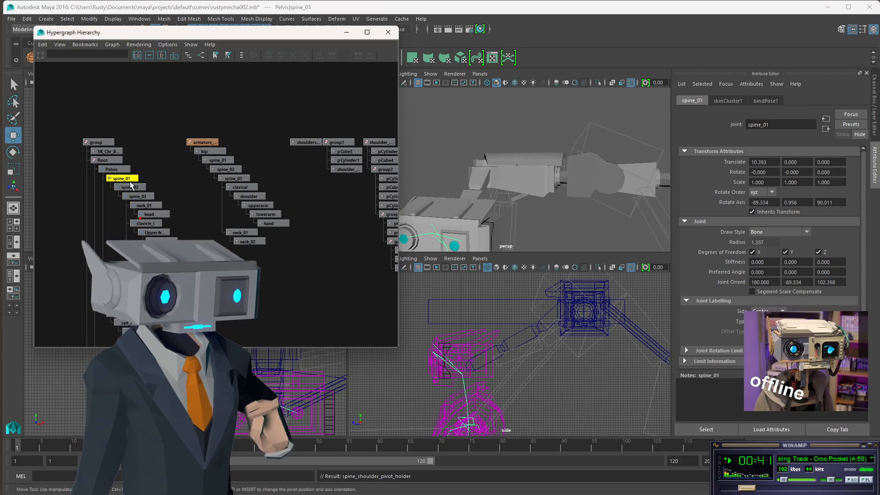
pyautogui.click(130, 187)
pyautogui.scroll(-4, 513, 356)
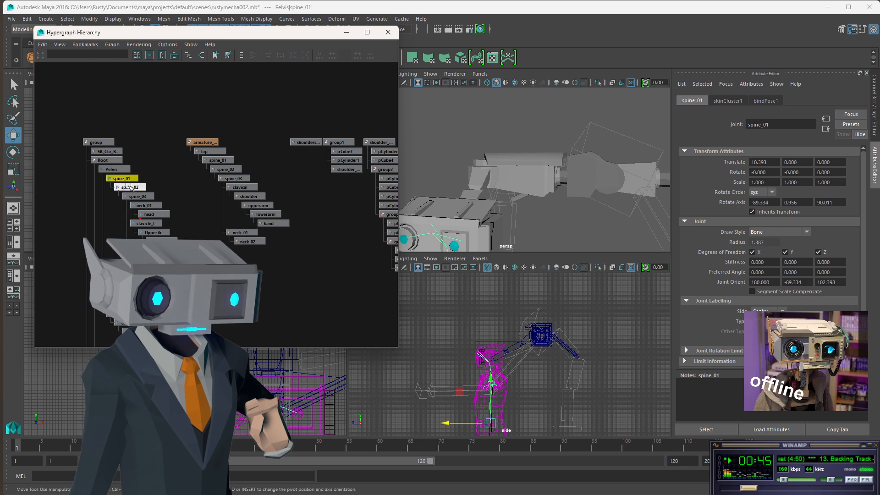
pyautogui.click(139, 196)
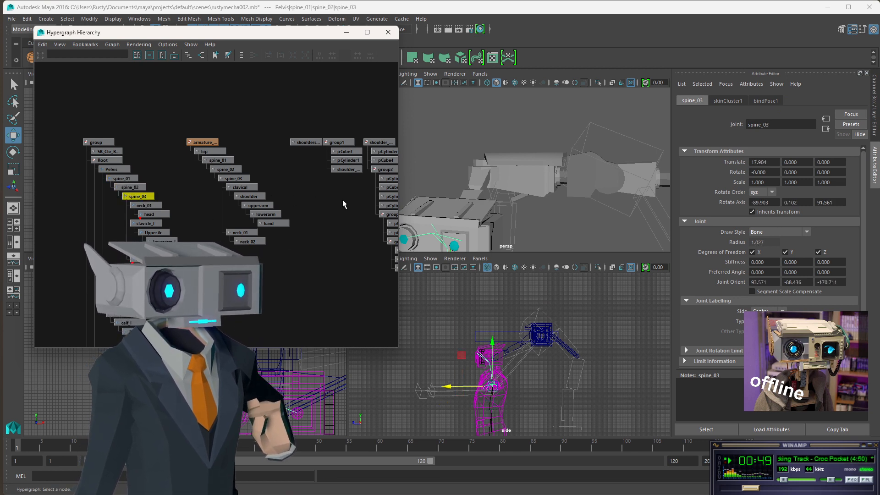
# - Rename the neck segment pCube9 in neck_grp as neck1
pyautogui.keyDown('alt'); pyautogui.moveTo(344, 204); pyautogui.dragTo(187, 221, button='middle'); pyautogui.keyUp('alt')
pyautogui.click(285, 169)
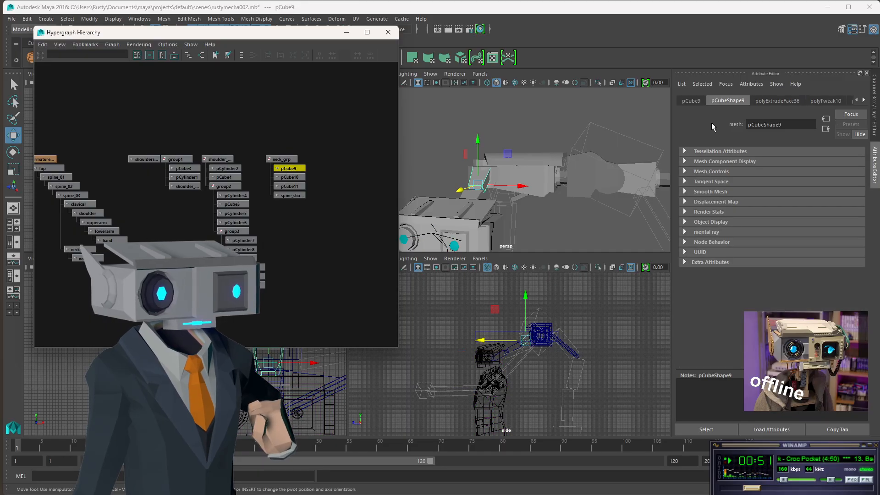
pyautogui.click(690, 102)
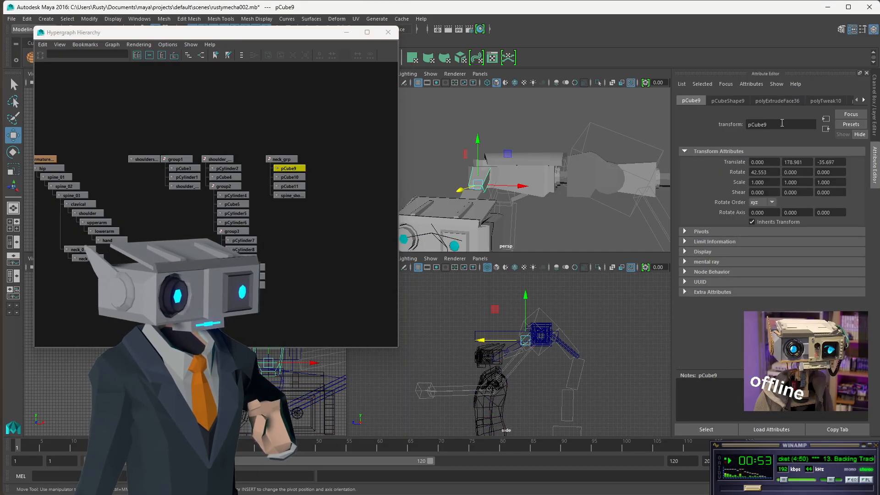
pyautogui.write('neck_')
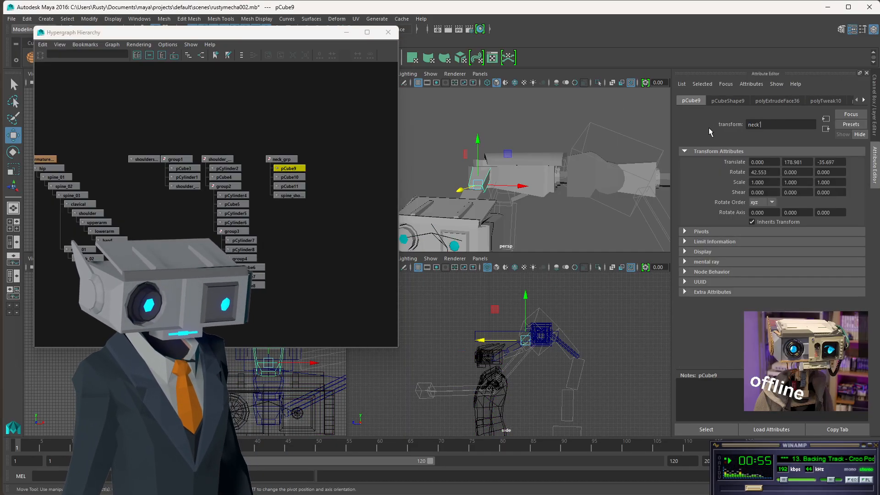
pyautogui.press('Return')
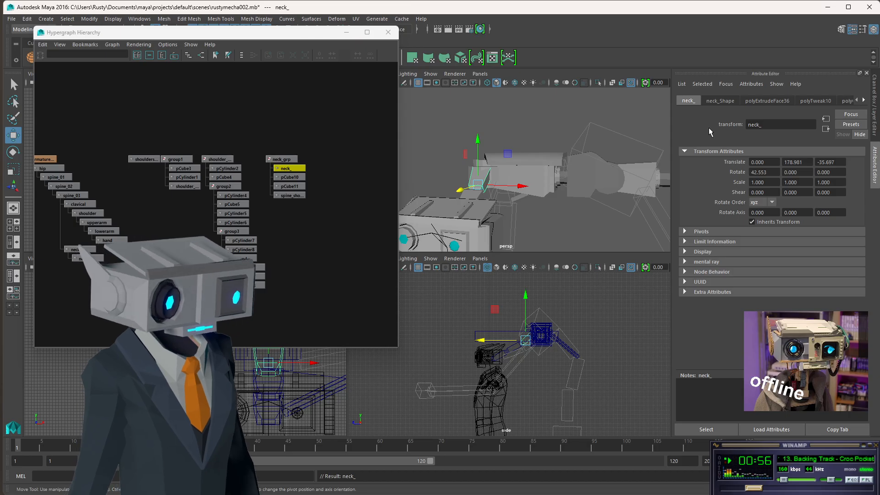
pyautogui.click(771, 124)
pyautogui.press('BackSpace')
pyautogui.write('1')
pyautogui.press('Return')
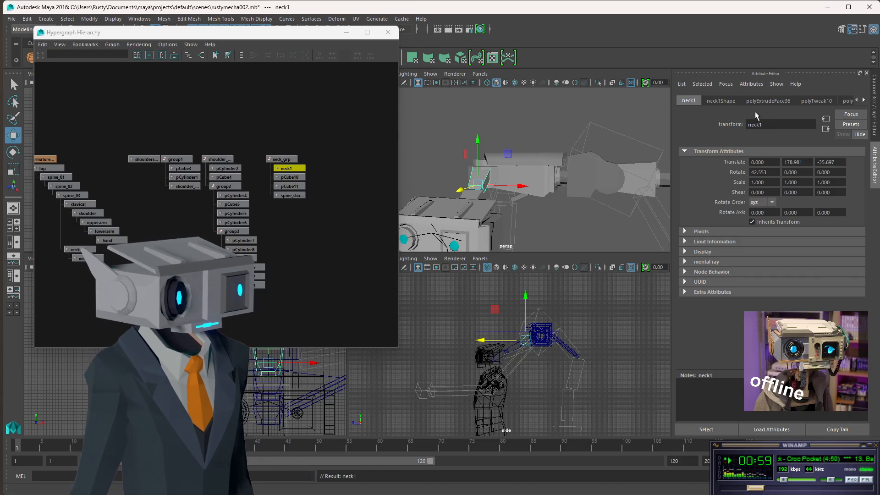
# - Rename the remaining neck segments in neck_grp, pCube10 as neck2 and pCube11 as neck3
pyautogui.click(289, 177)
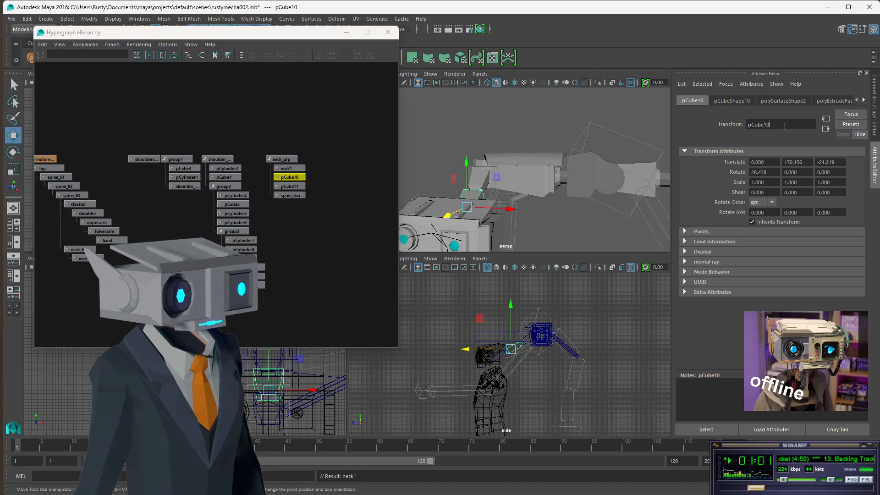
pyautogui.write('neck2')
pyautogui.press('Return')
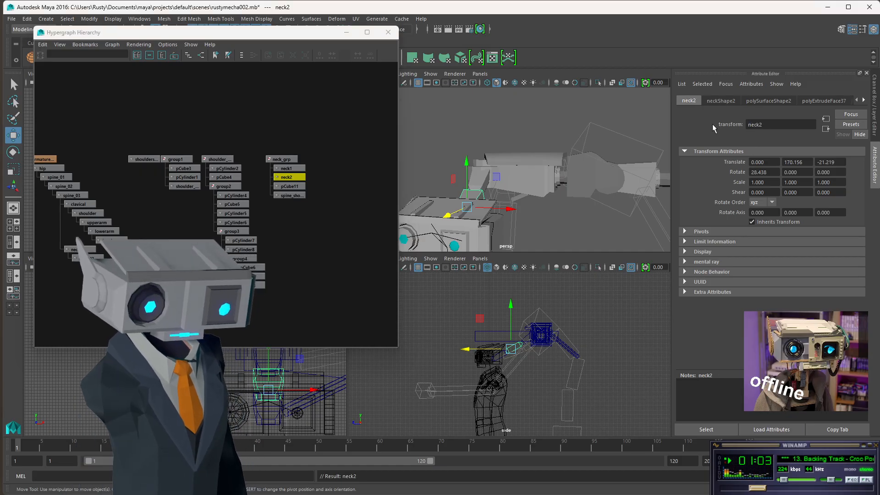
pyautogui.click(289, 186)
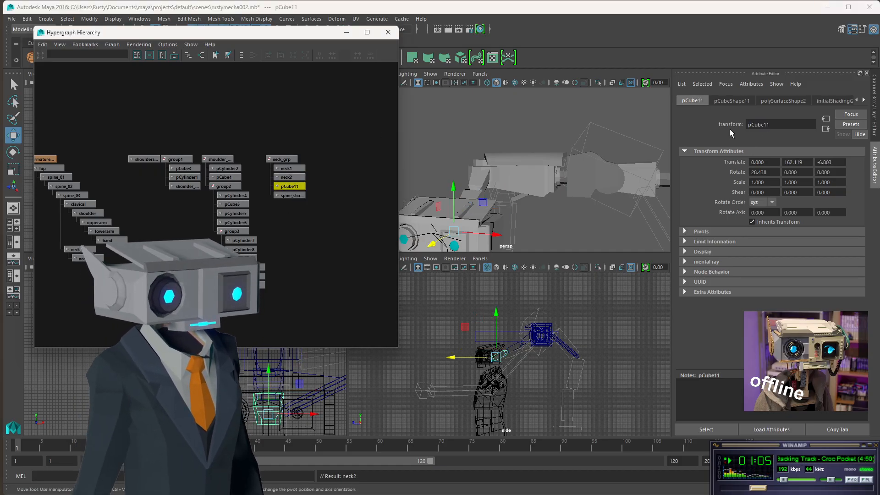
pyautogui.click(780, 124)
pyautogui.doubleClick(760, 124)
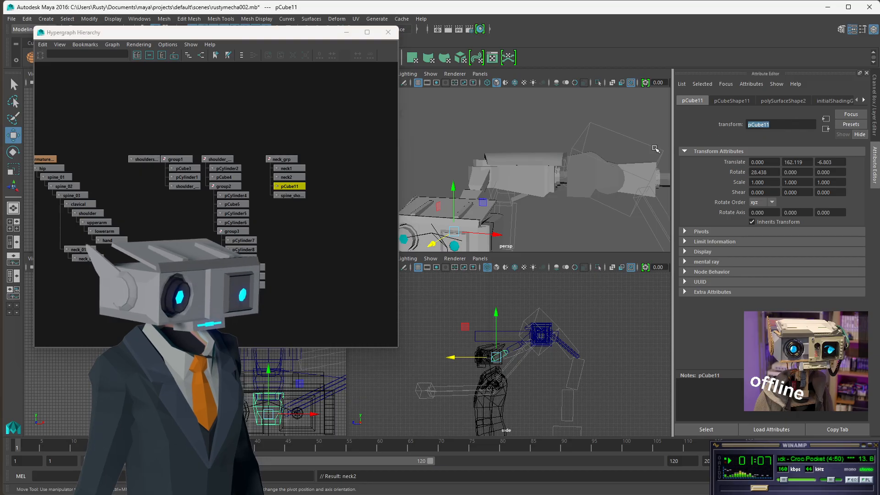
pyautogui.write('neck')
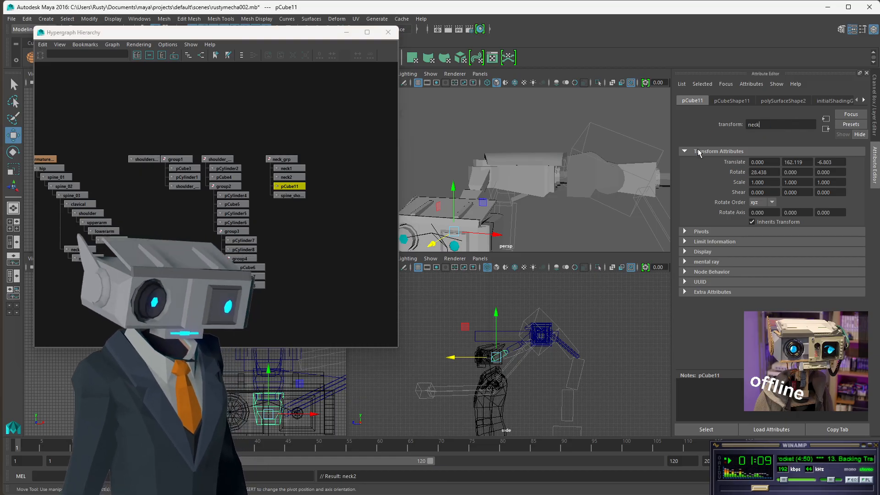
pyautogui.press('Return')
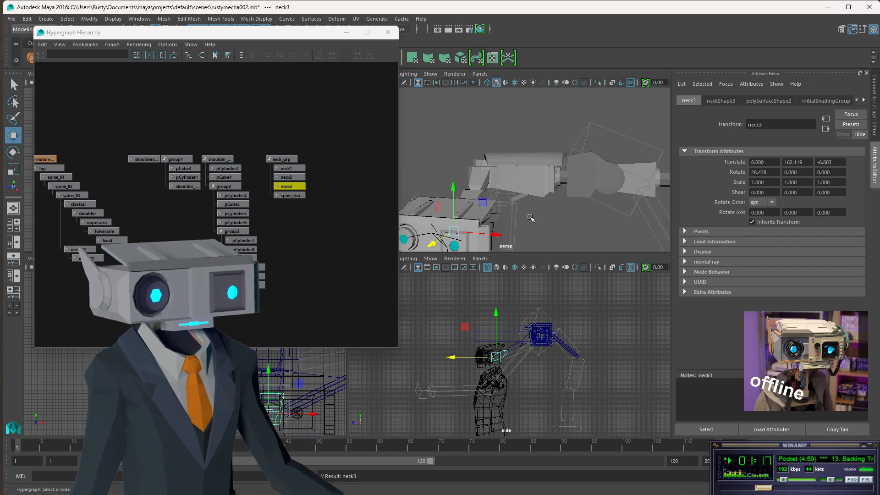
# - Examine which parts of the model belong to neck_grp, group1, shoulder_grp and the children of shoulder_grp
pyautogui.keyDown('alt'); pyautogui.moveTo(530, 219); pyautogui.dragTo(615, 215); pyautogui.keyUp('alt')
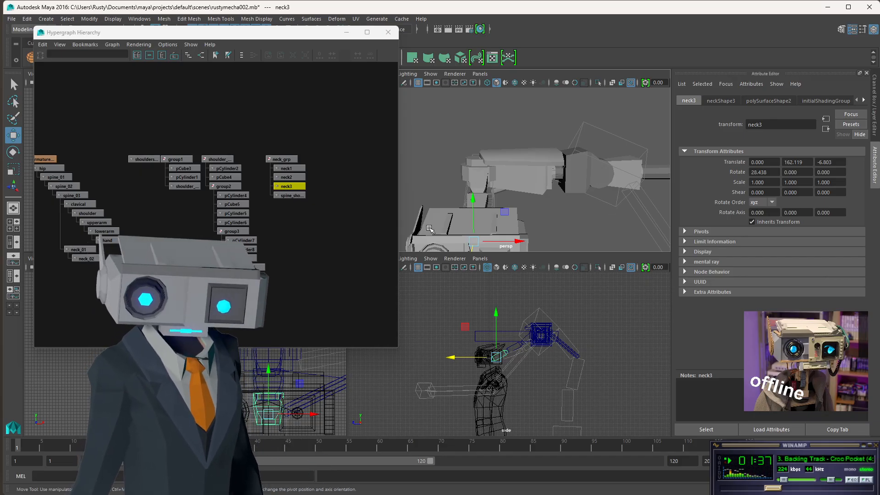
pyautogui.click(279, 159)
pyautogui.click(179, 160)
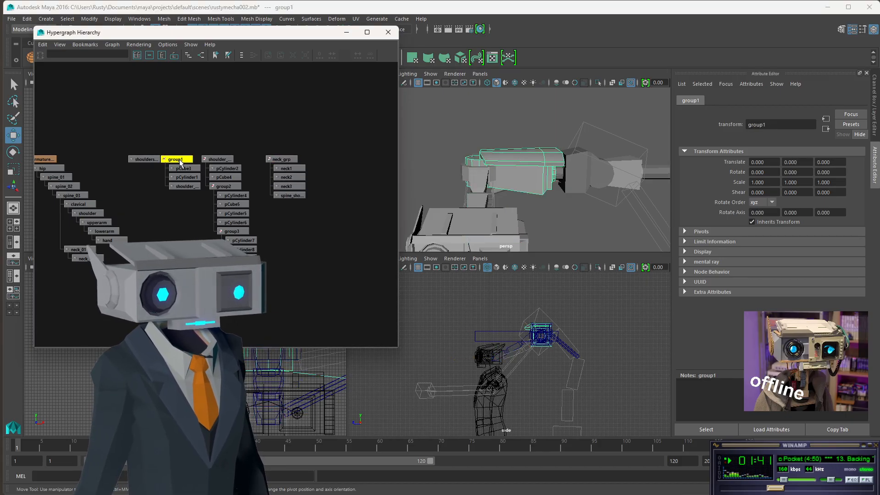
pyautogui.click(220, 160)
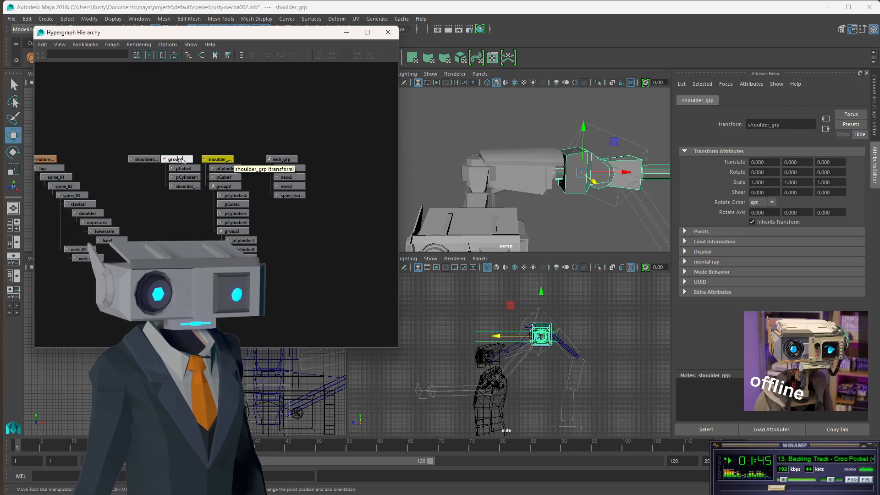
pyautogui.click(229, 168)
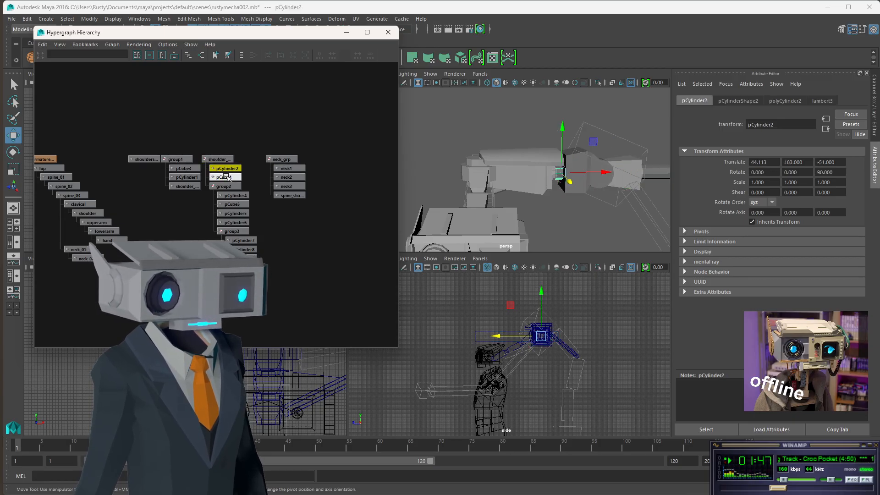
pyautogui.click(226, 177)
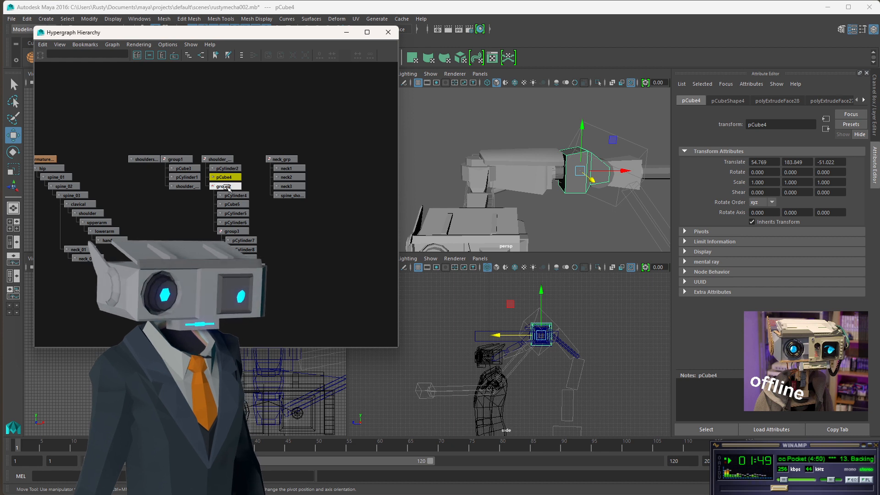
pyautogui.click(227, 186)
pyautogui.click(226, 177)
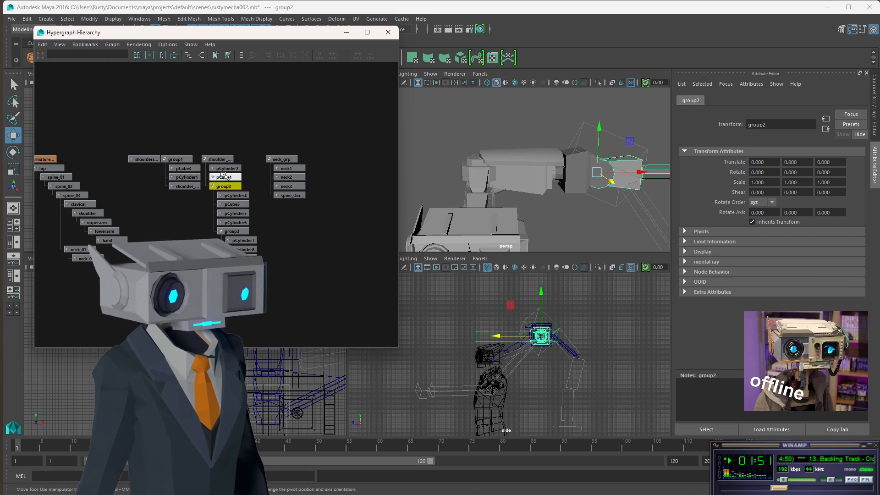
pyautogui.click(227, 169)
pyautogui.click(226, 178)
pyautogui.click(218, 159)
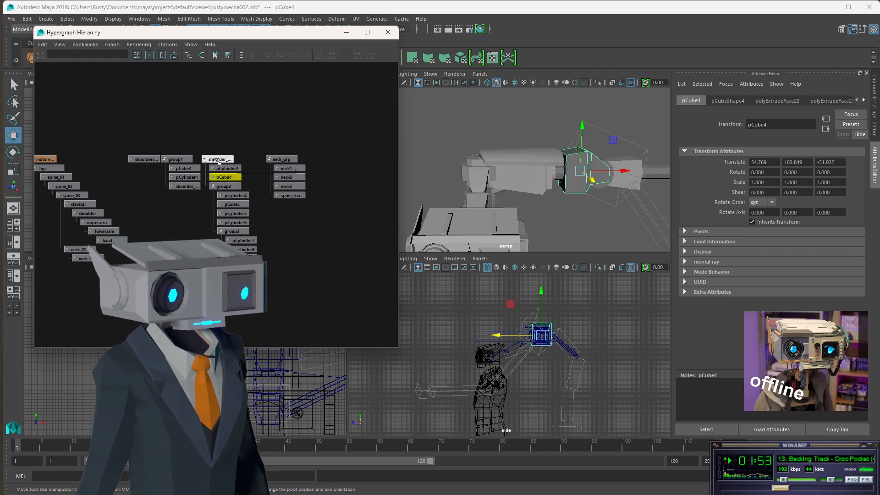
# - Rename group1 as clavicle_grp and parent shoulder_grp under it in the hierarchy
pyautogui.click(184, 159)
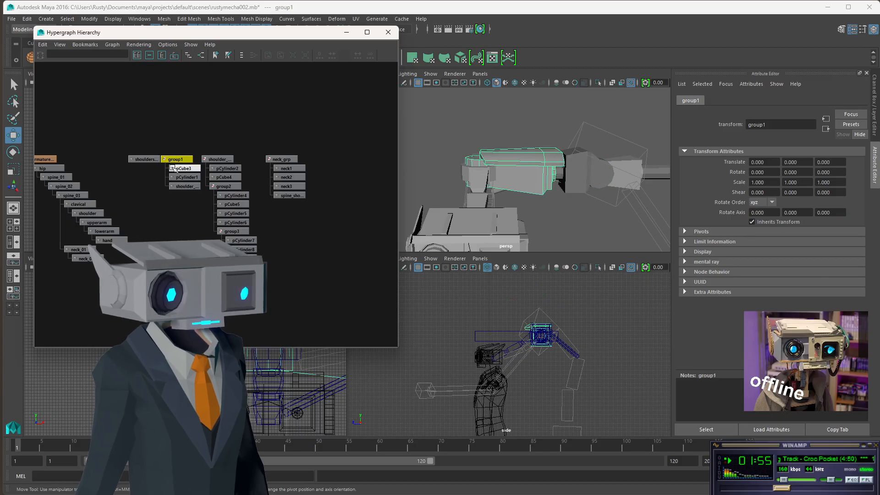
pyautogui.doubleClick(180, 160)
pyautogui.doubleClick(178, 161)
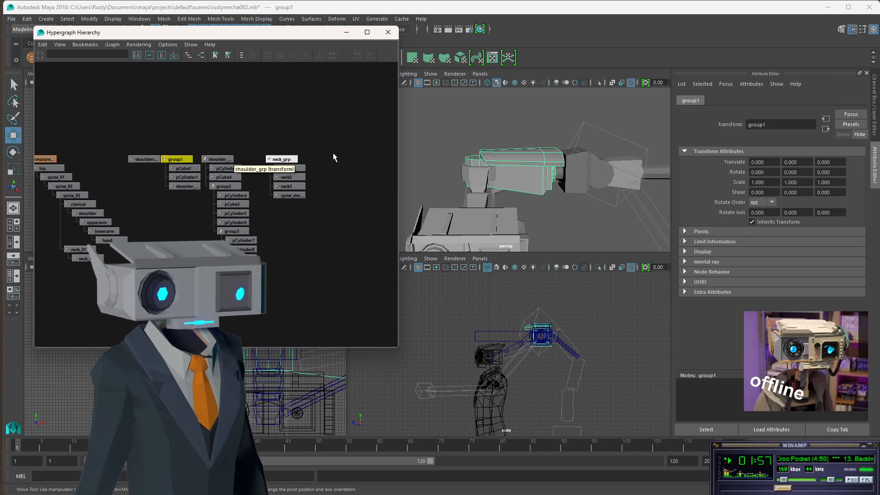
pyautogui.click(723, 125)
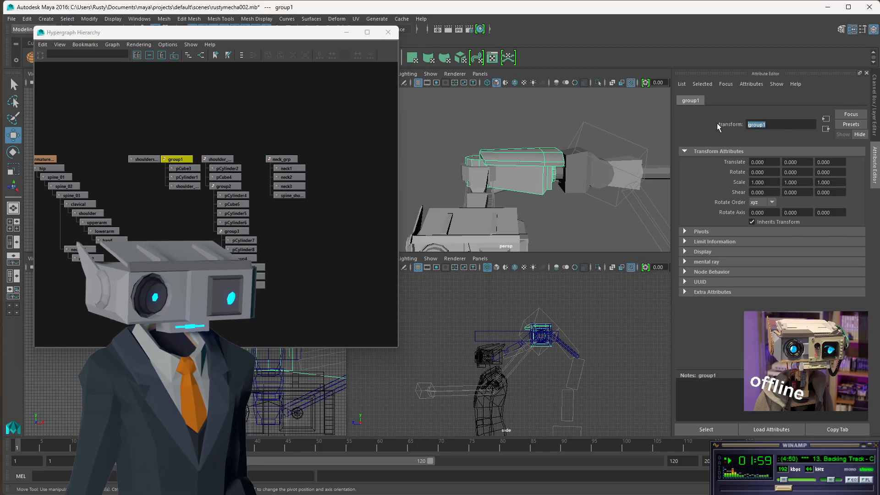
pyautogui.write('cl')
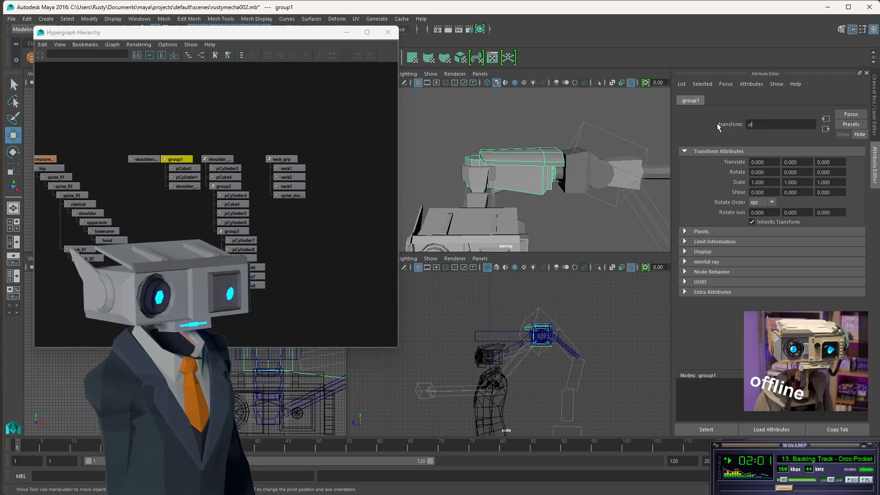
pyautogui.write('avi')
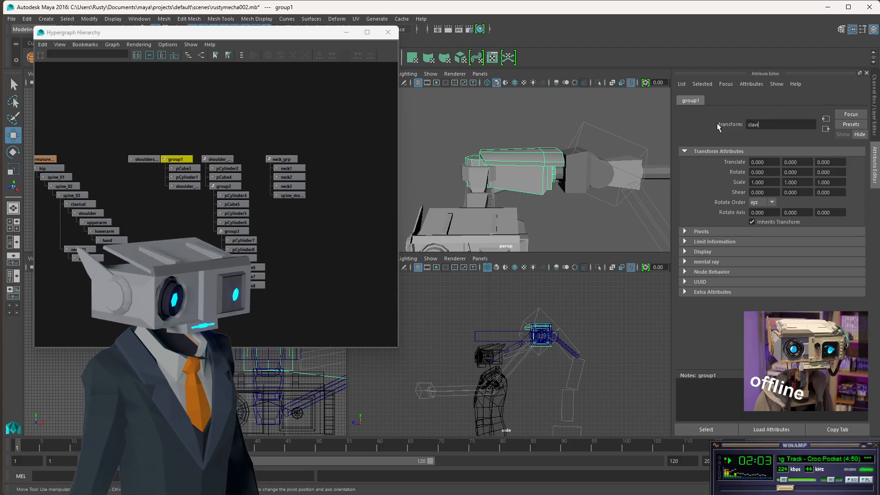
pyautogui.write('cle')
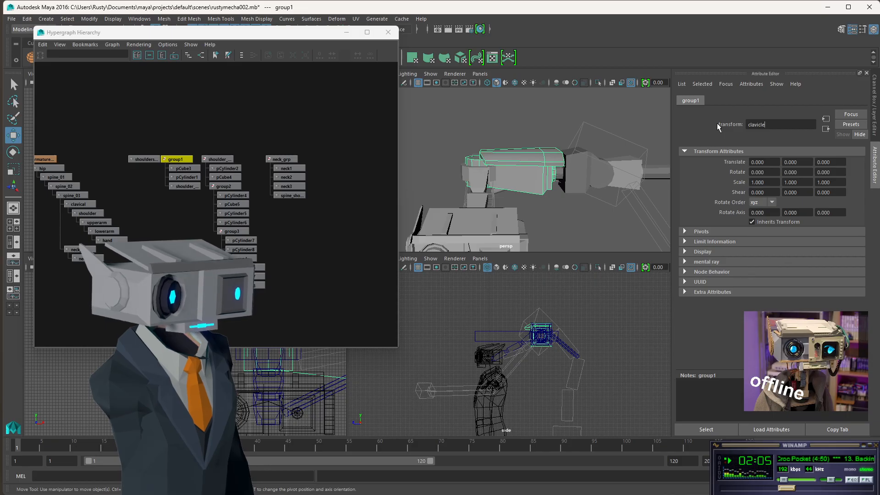
pyautogui.write('_grp')
pyautogui.press('Return')
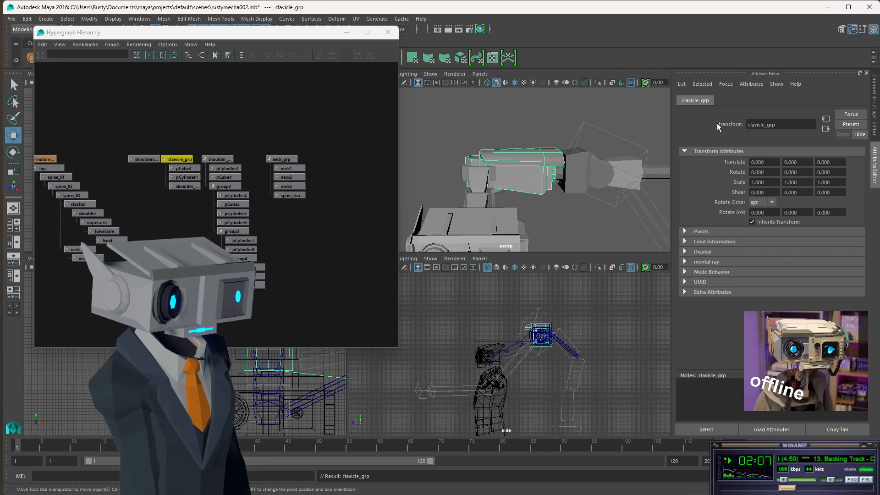
pyautogui.click(218, 160)
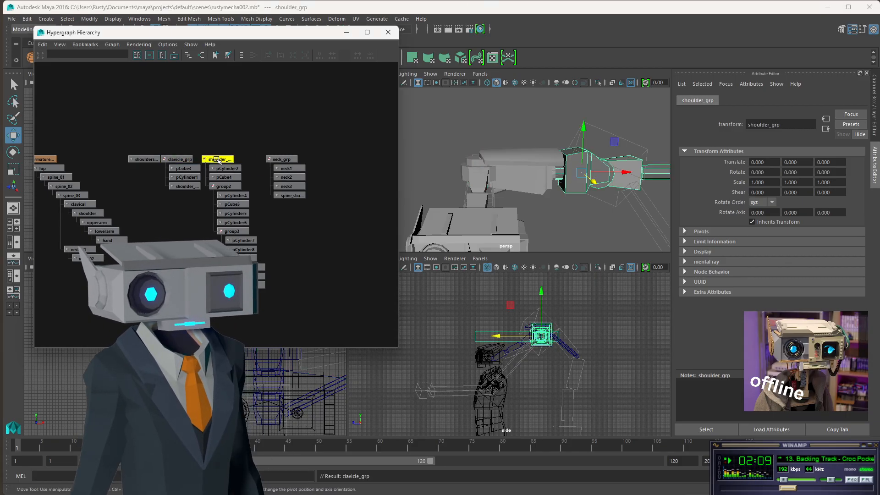
pyautogui.moveTo(218, 161); pyautogui.dragTo(184, 160, button='middle')
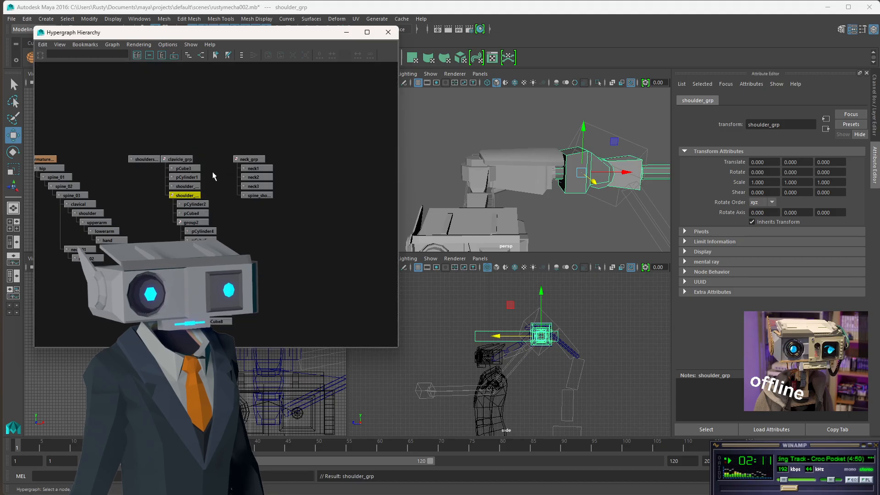
# - Examine which parts of the arm belong to clavicle_grp and shoulder_grp, and where shoulder_grp's pivot sits
pyautogui.click(178, 159)
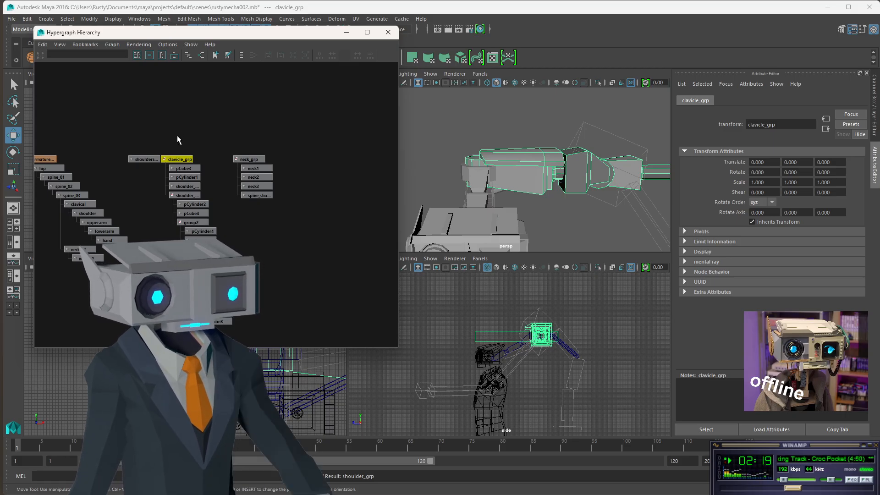
pyautogui.click(221, 157)
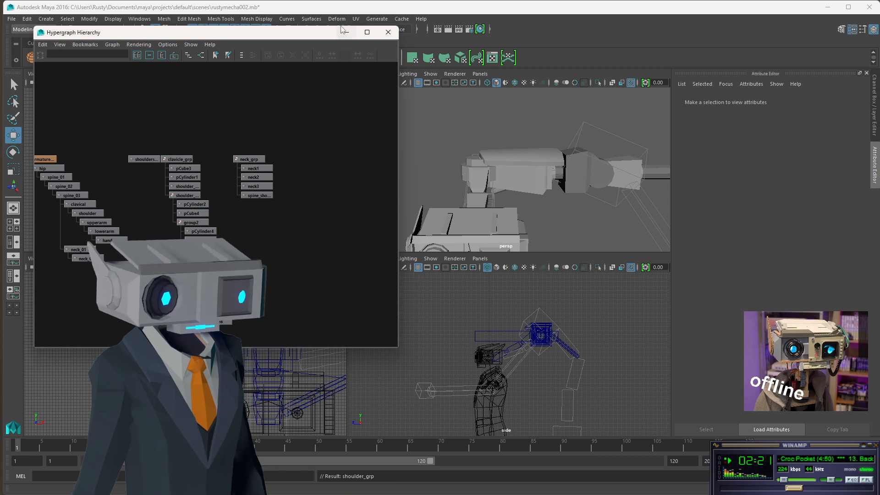
pyautogui.keyDown('alt'); pyautogui.moveTo(443, 153); pyautogui.dragTo(447, 221); pyautogui.keyUp('alt')
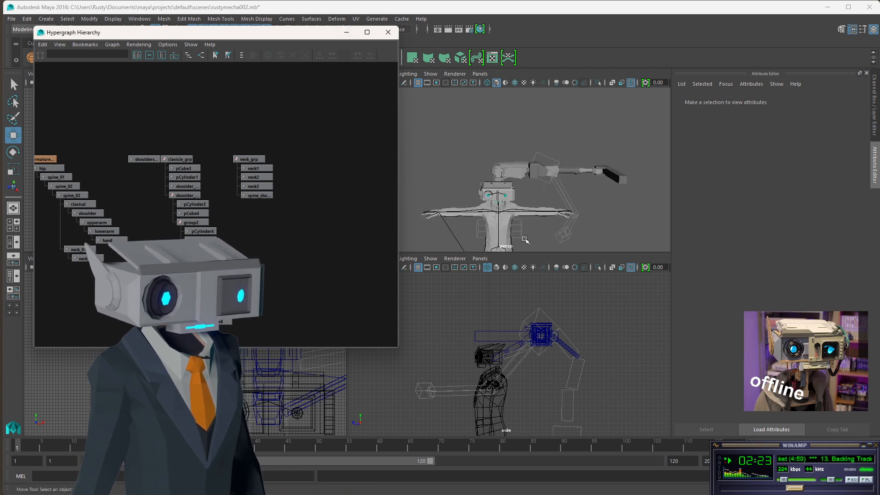
pyautogui.click(186, 195)
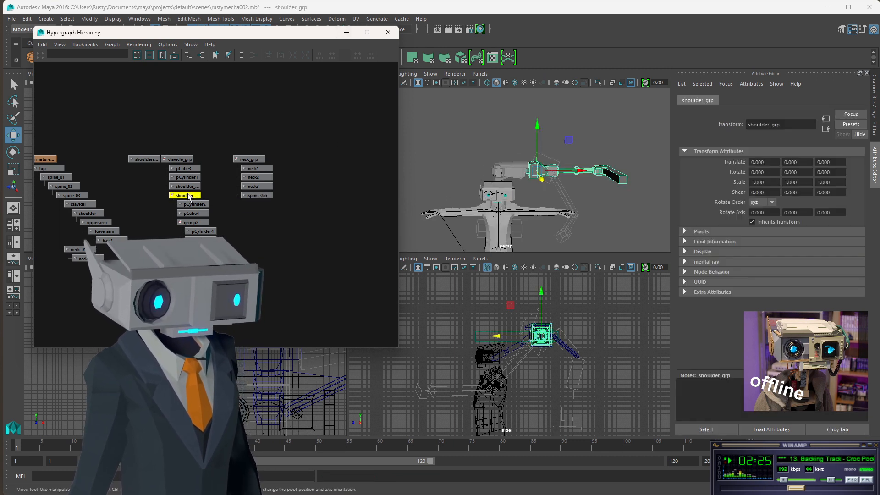
pyautogui.press('e')
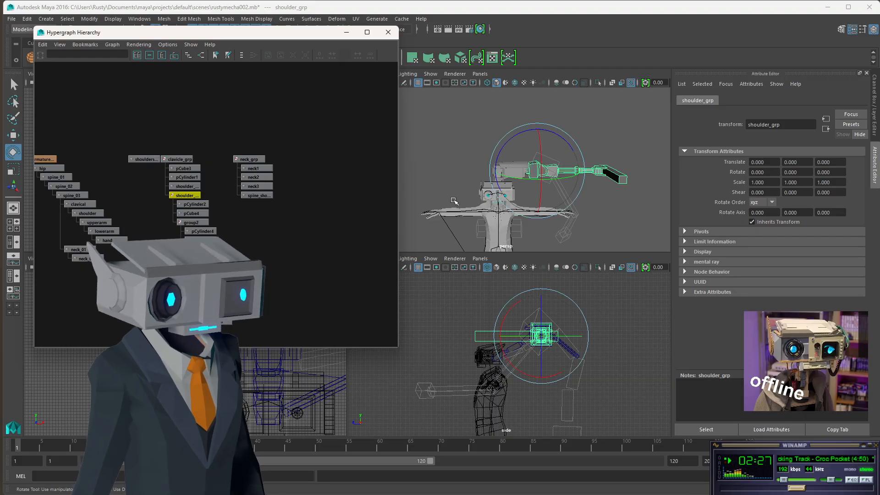
pyautogui.middleClick(443, 225)
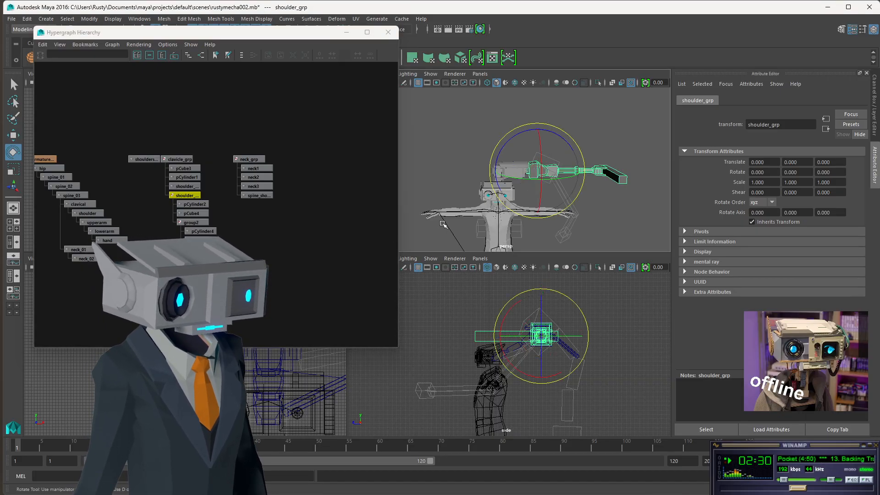
# - Center the pivot of clavicle_grp on its geometry
pyautogui.click(186, 159)
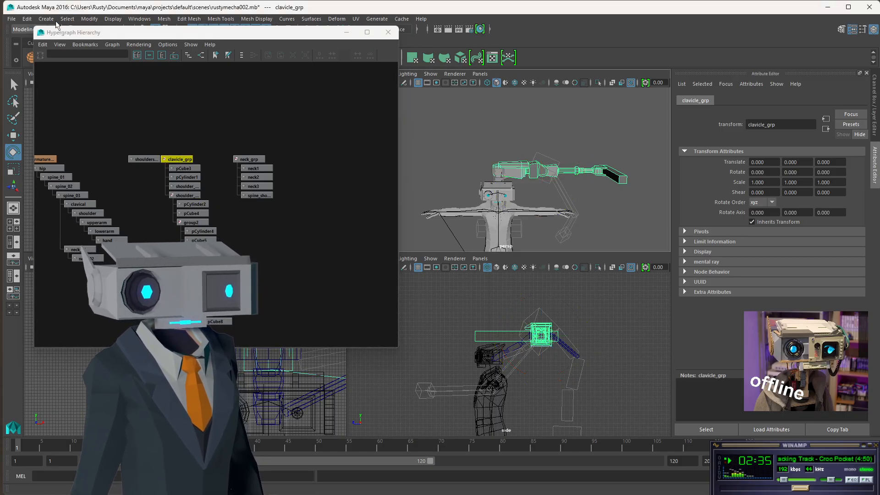
pyautogui.moveTo(57, 32); pyautogui.dragTo(57, 96)
pyautogui.click(85, 20)
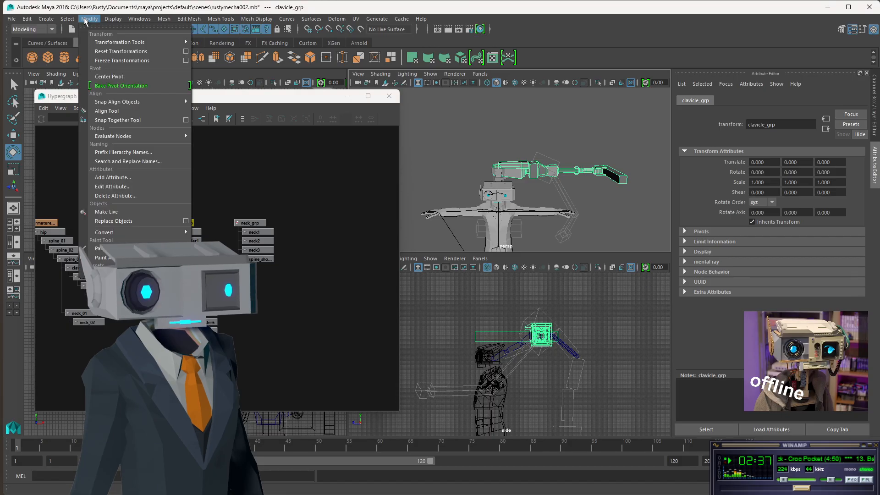
pyautogui.moveTo(69, 21)
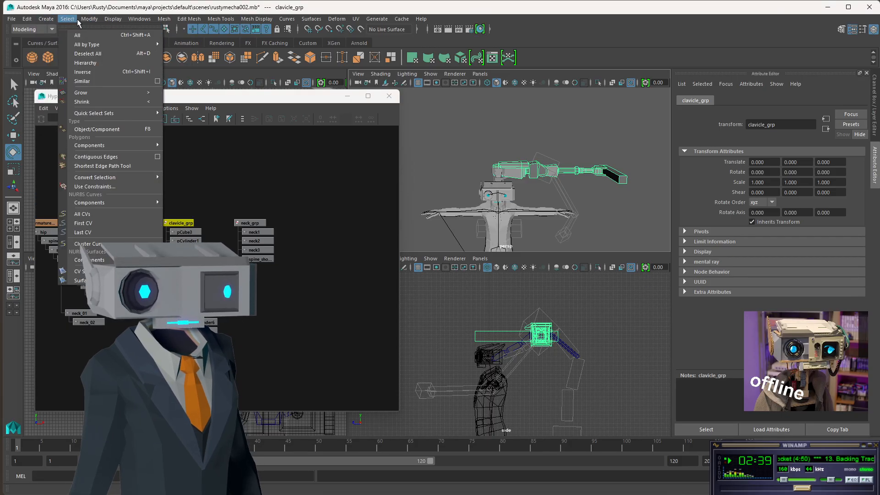
pyautogui.click(110, 77)
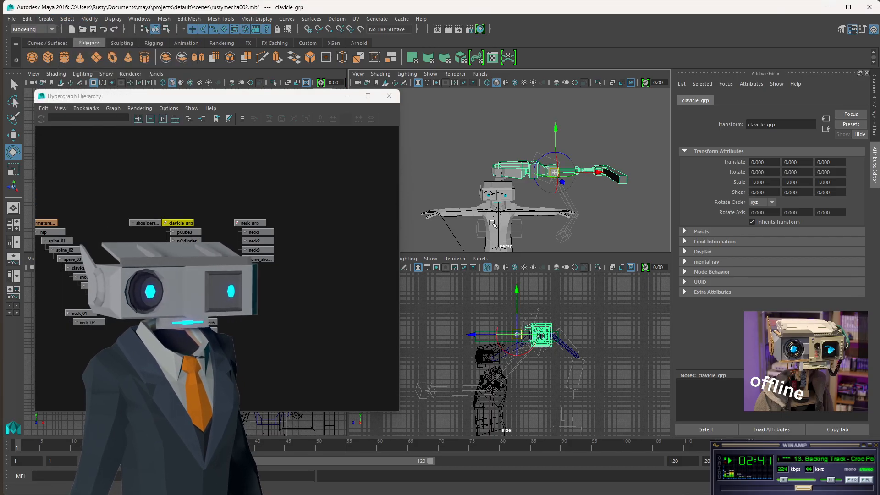
pyautogui.press('f')
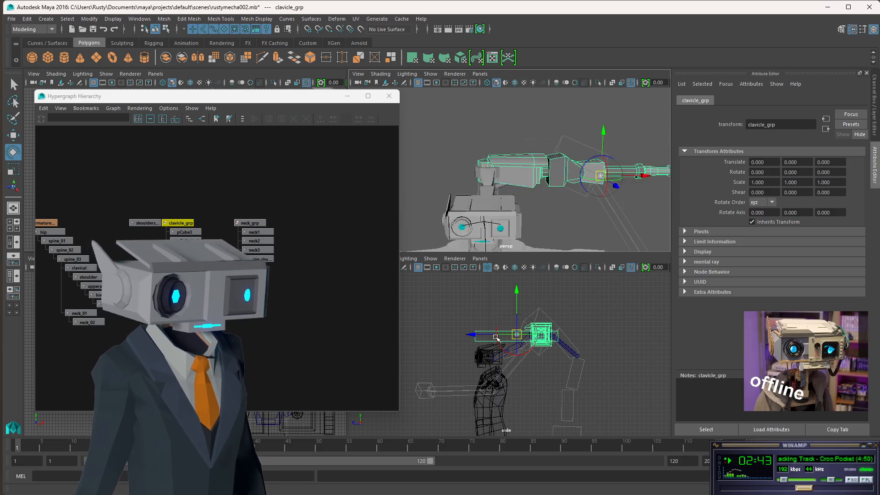
# - Align clavicle_grp's pivot with the centre of the round shoulder joint in the side view
pyautogui.moveTo(475, 336); pyautogui.dragTo(510, 335)
pyautogui.hotkey('ctrl', 'z')
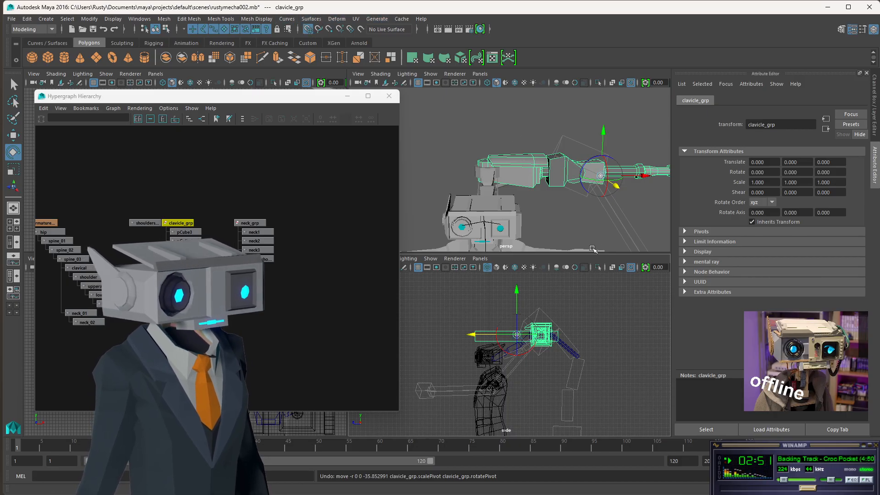
pyautogui.scroll(5, 577, 355)
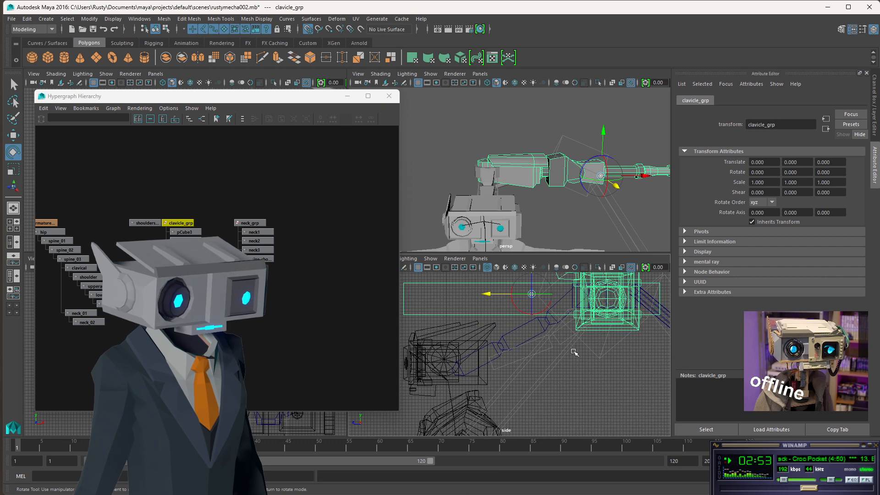
pyautogui.moveTo(490, 295); pyautogui.dragTo(608, 307)
pyautogui.scroll(4, 614, 304)
pyautogui.keyDown('alt'); pyautogui.moveTo(623, 306); pyautogui.dragTo(480, 392, button='middle'); pyautogui.keyUp('alt')
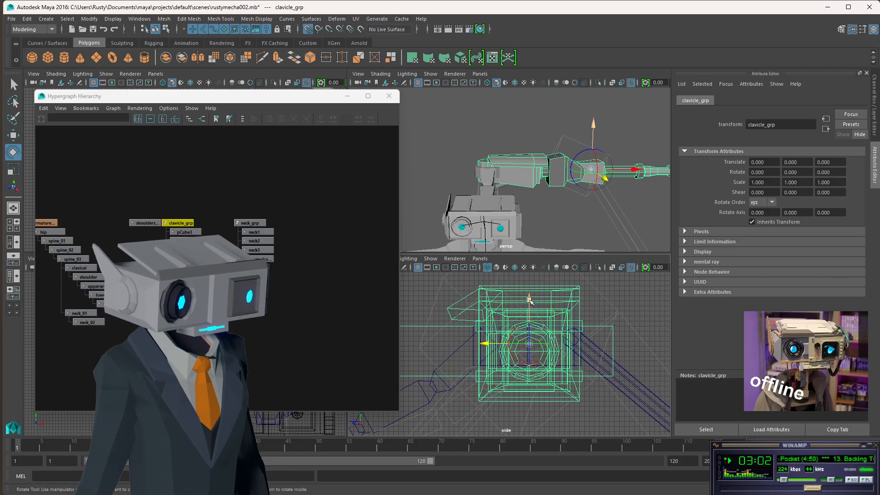
pyautogui.moveTo(530, 300); pyautogui.dragTo(530, 308)
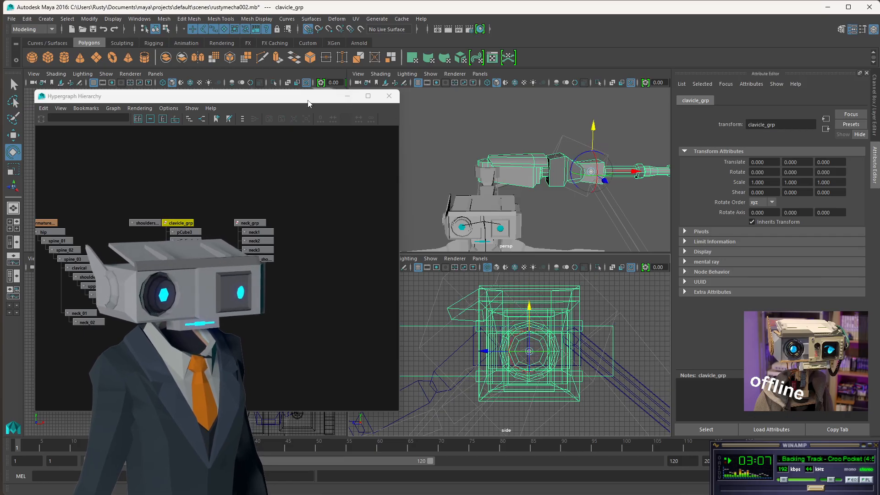
# - Move clavicle_grp's pivot along the arm to the centre of the round joint above the neck
pyautogui.click(348, 95)
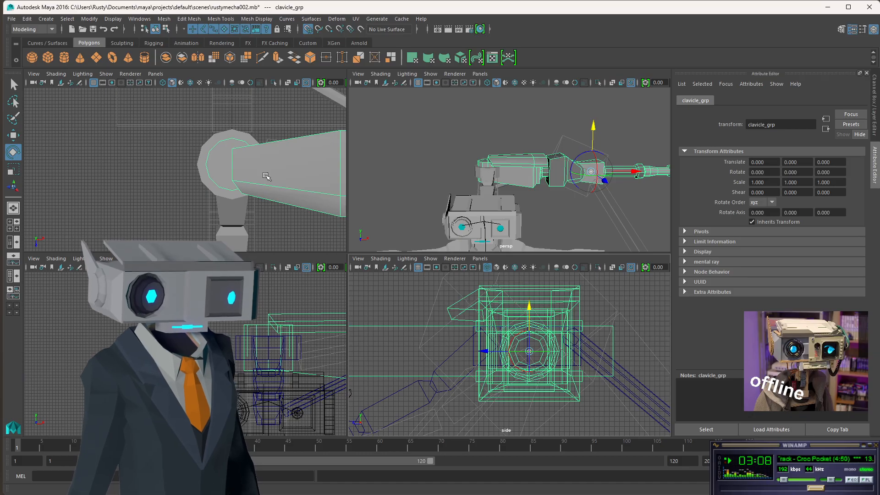
pyautogui.scroll(-5, 266, 176)
pyautogui.press('Insert')
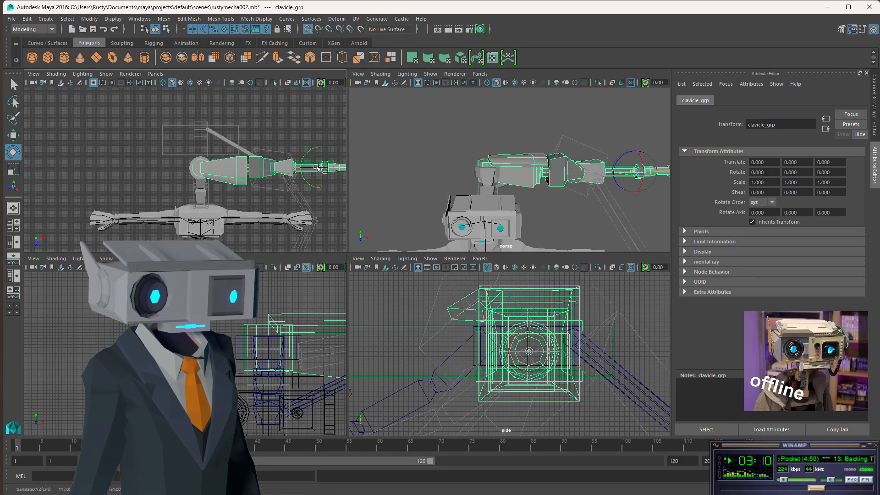
pyautogui.moveTo(284, 167); pyautogui.dragTo(201, 167)
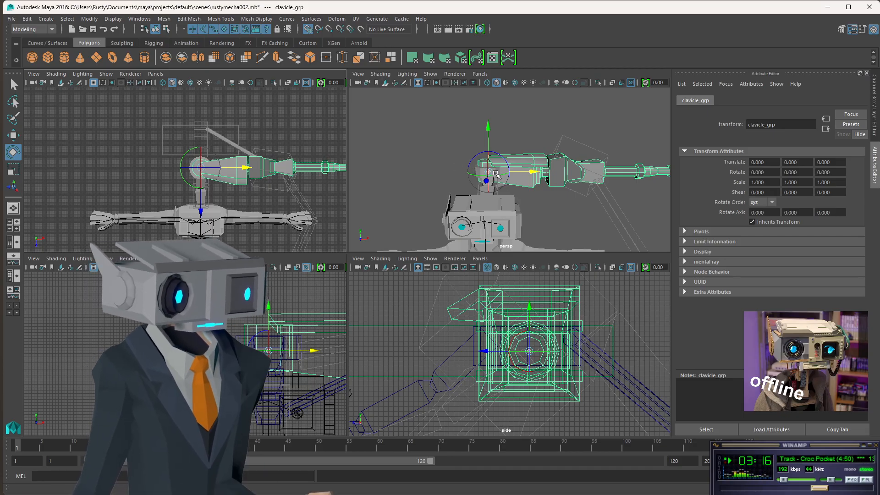
pyautogui.press('Insert')
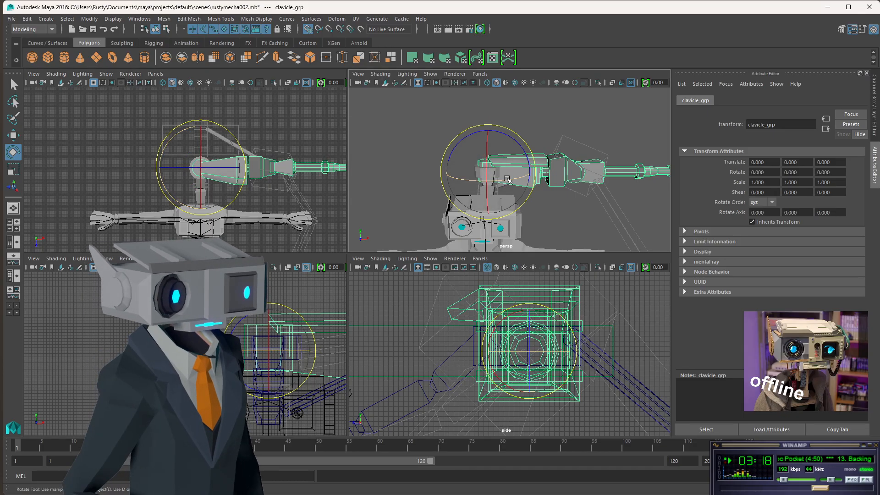
# - Test the new pivot by rotating clavicle_grp about 28 degrees around Y, inspect the joint, and undo the rotation
pyautogui.moveTo(506, 180); pyautogui.dragTo(522, 162)
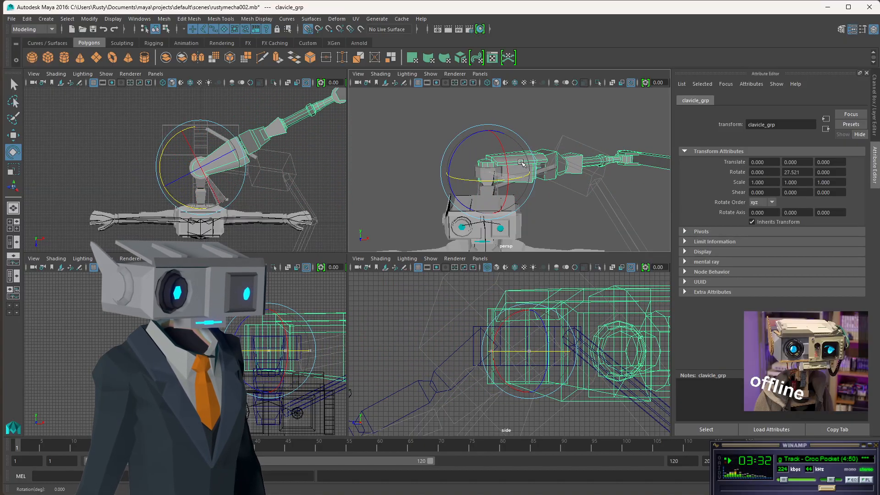
pyautogui.keyDown('alt'); pyautogui.moveTo(591, 158); pyautogui.dragTo(522, 182); pyautogui.keyUp('alt')
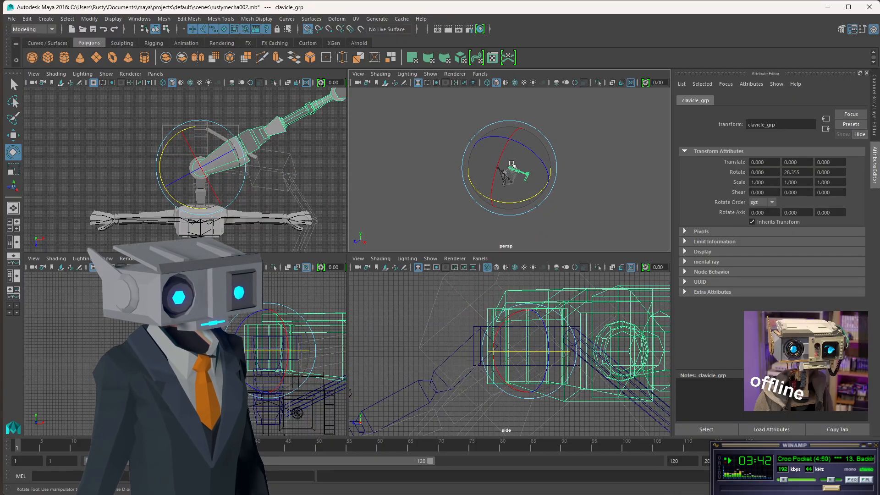
pyautogui.press('f')
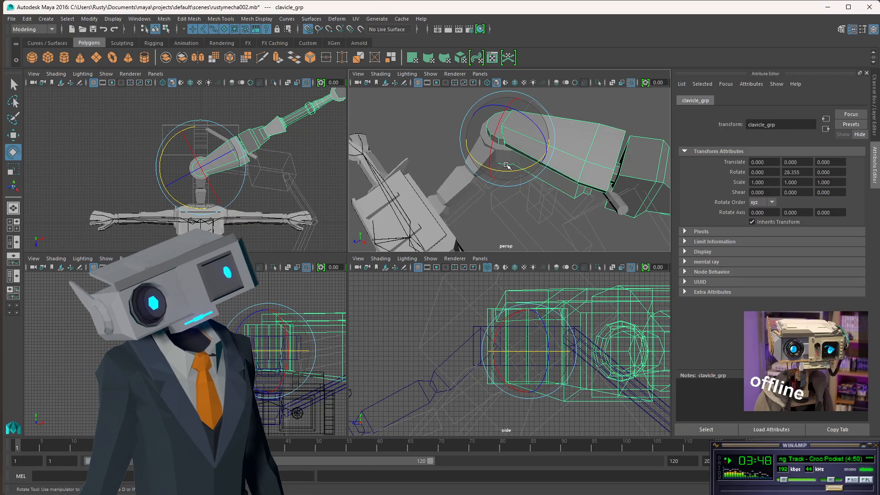
pyautogui.keyDown('alt'); pyautogui.moveTo(507, 166); pyautogui.dragTo(551, 152); pyautogui.keyUp('alt')
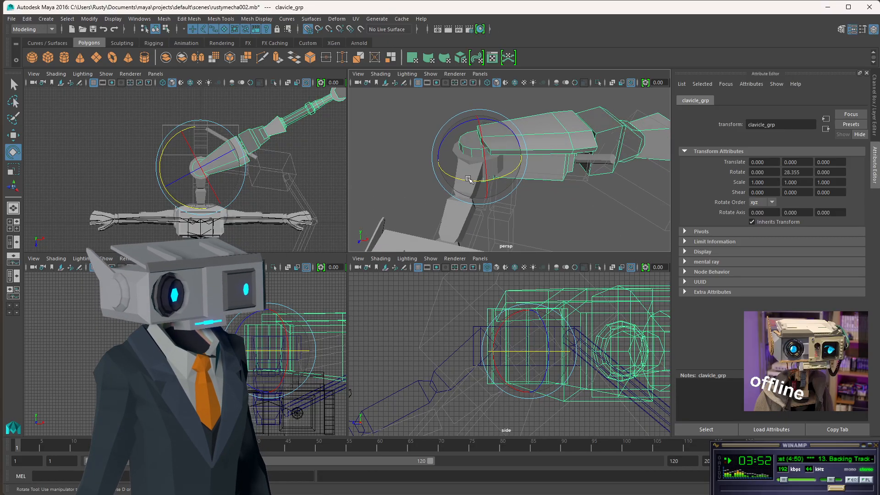
pyautogui.scroll(3, 481, 170)
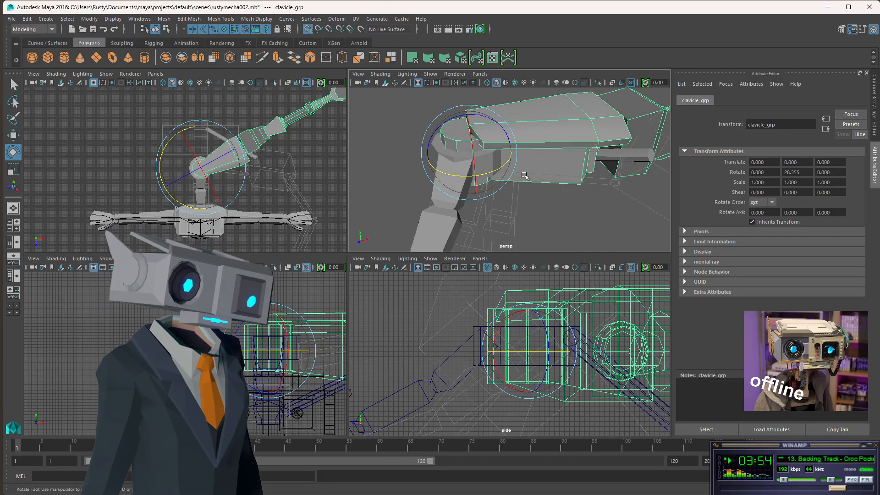
pyautogui.keyDown('alt'); pyautogui.moveTo(522, 175); pyautogui.dragTo(497, 148); pyautogui.keyUp('alt')
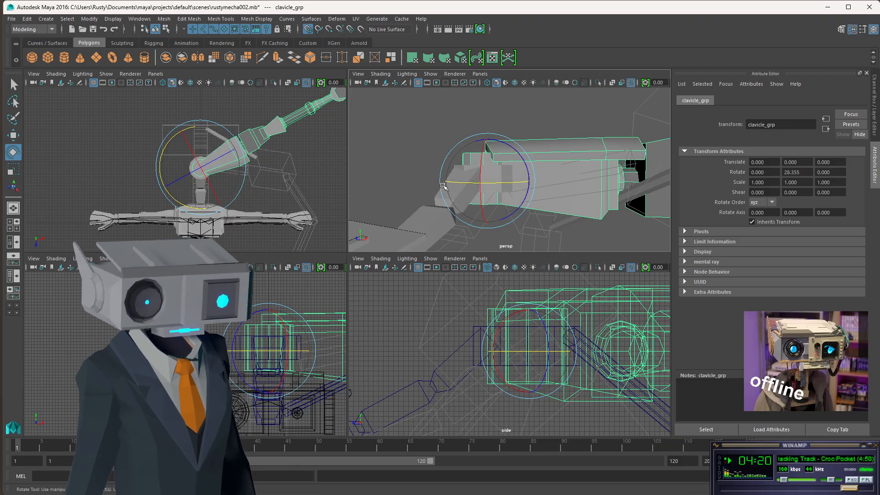
pyautogui.hotkey('ctrl', 'z')
pyautogui.hotkey('ctrl', 'z')
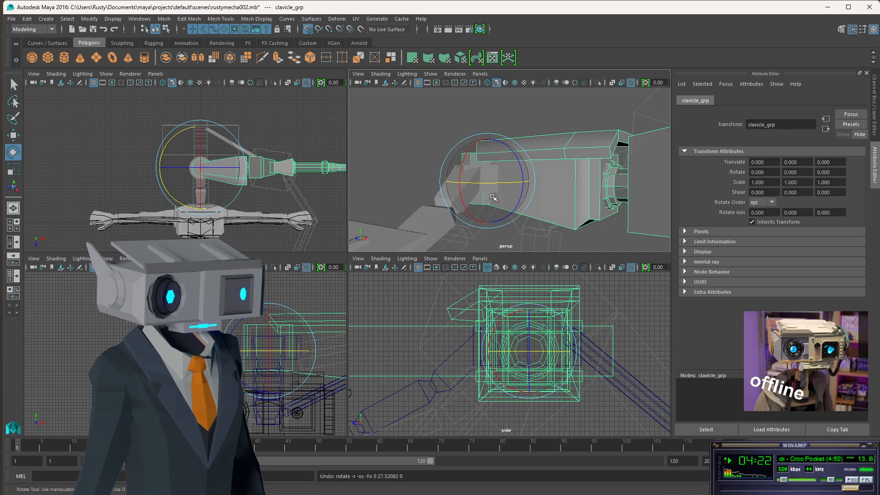
# - Select spine_shoulder_pivot_holder together with neck1 and examine up close how they meet the clavicle parts
pyautogui.press('q')
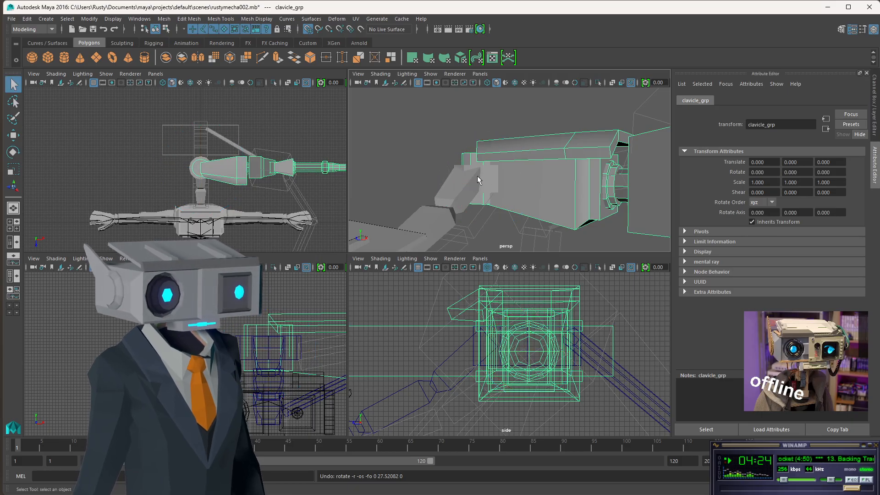
pyautogui.click(485, 172)
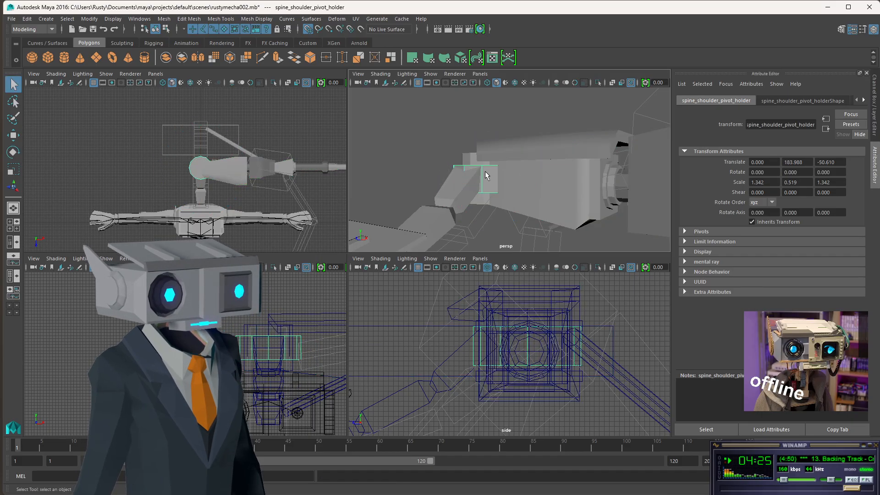
pyautogui.click(456, 200)
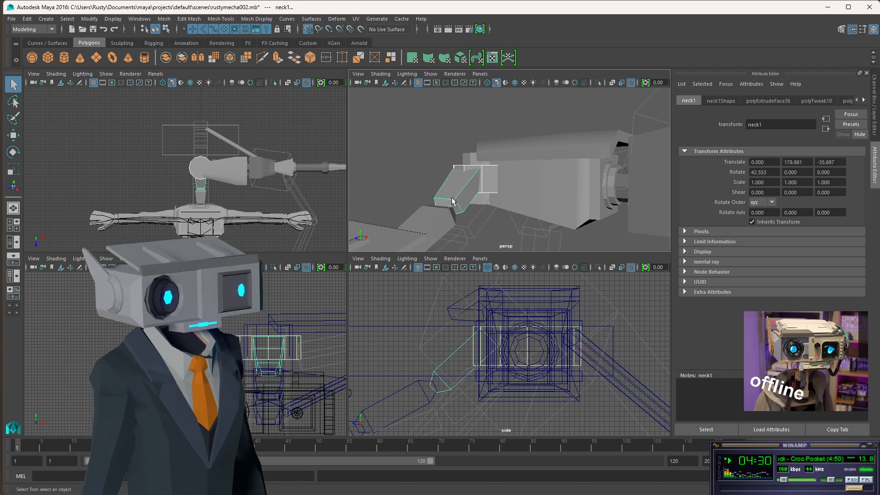
pyautogui.scroll(5, 463, 195)
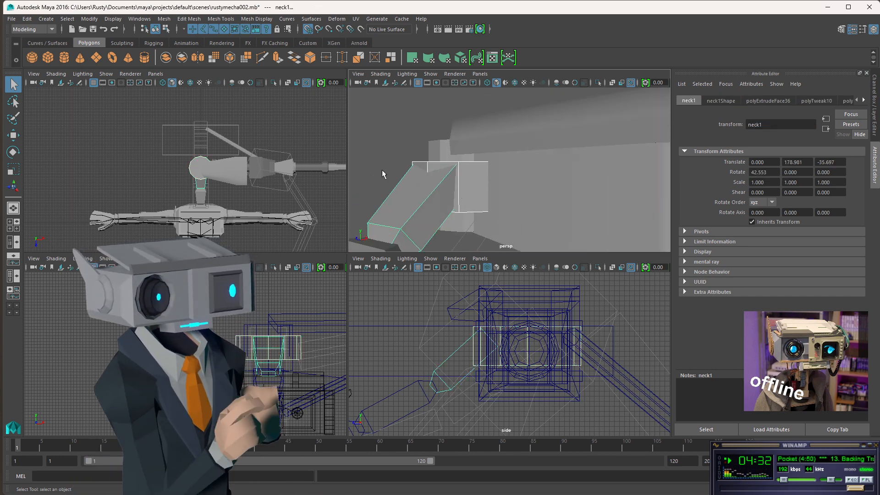
pyautogui.keyDown('alt'); pyautogui.moveTo(373, 138); pyautogui.dragTo(460, 176); pyautogui.keyUp('alt')
pyautogui.press('space')
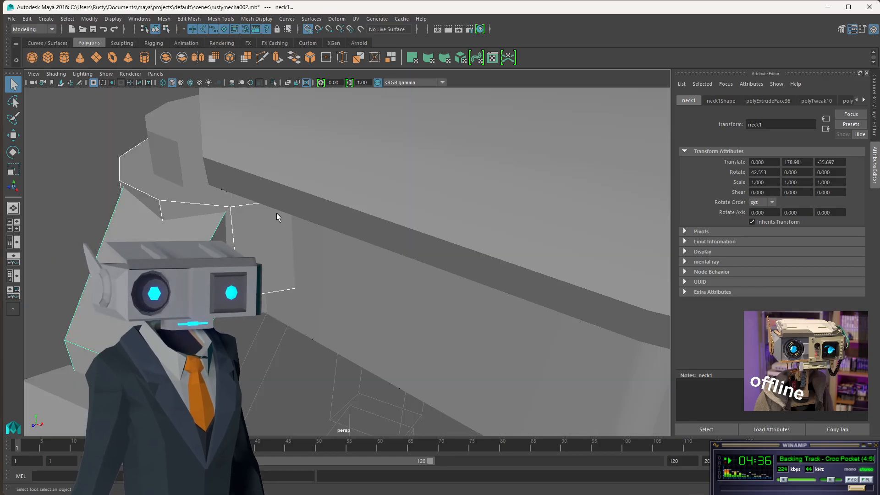
pyautogui.scroll(2, 276, 213)
pyautogui.keyDown('alt'); pyautogui.moveTo(275, 213); pyautogui.dragTo(451, 212, button='middle'); pyautogui.keyUp('alt')
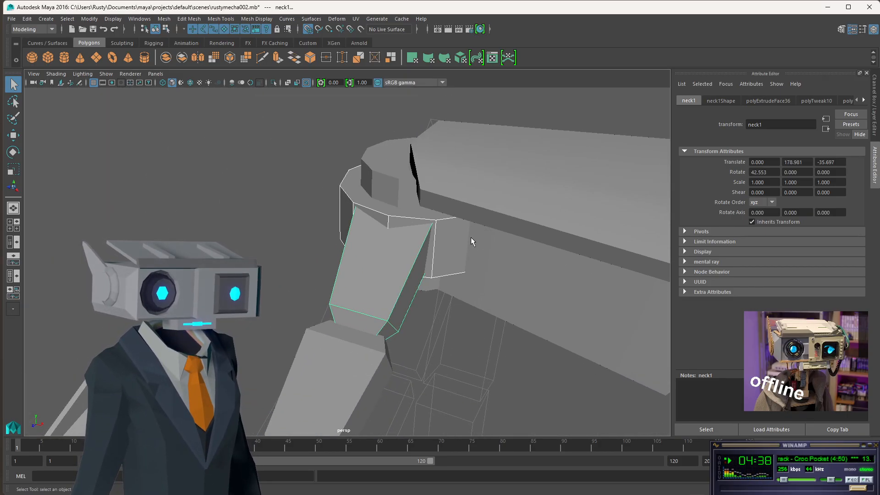
pyautogui.keyDown('alt'); pyautogui.moveTo(472, 238); pyautogui.dragTo(511, 247); pyautogui.keyUp('alt')
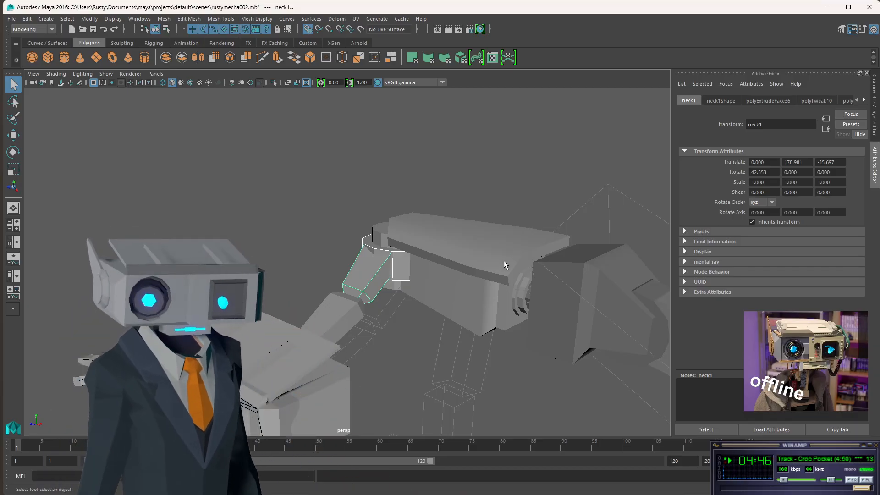
# - Examine the whole neck and arm assembly around the character's head from the front and from above
pyautogui.keyDown('alt'); pyautogui.moveTo(504, 260); pyautogui.dragTo(599, 299); pyautogui.keyUp('alt')
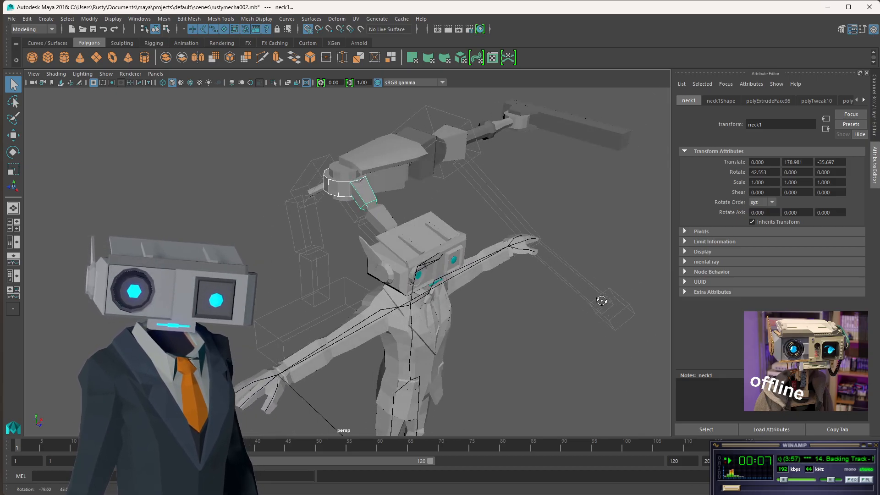
pyautogui.scroll(2, 582, 270)
pyautogui.scroll(3, 580, 271)
pyautogui.keyDown('alt'); pyautogui.moveTo(576, 273); pyautogui.dragTo(492, 340, button='middle'); pyautogui.keyUp('alt')
pyautogui.moveTo(492, 339)
pyautogui.keyDown('alt'); pyautogui.mouseDown()
pyautogui.moveTo(490, 313)
pyautogui.moveTo(507, 277)
pyautogui.moveTo(485, 270)
pyautogui.mouseUp(); pyautogui.keyUp('alt')
pyautogui.moveTo(486, 270)
pyautogui.keyDown('alt'); pyautogui.mouseDown(button='middle')
pyautogui.moveTo(479, 259)
pyautogui.moveTo(512, 72)
pyautogui.mouseUp(button='middle'); pyautogui.keyUp('alt')
pyautogui.keyDown('alt'); pyautogui.moveTo(541, 135); pyautogui.dragTo(463, 197, button='middle'); pyautogui.keyUp('alt')
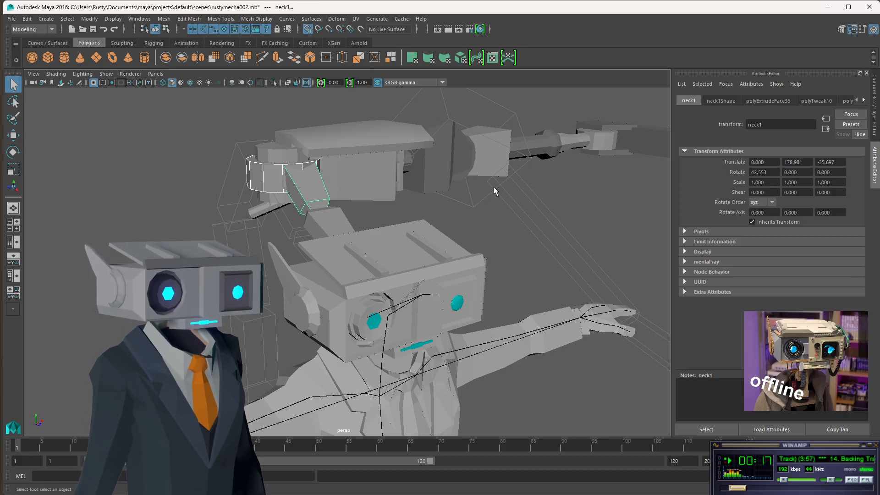